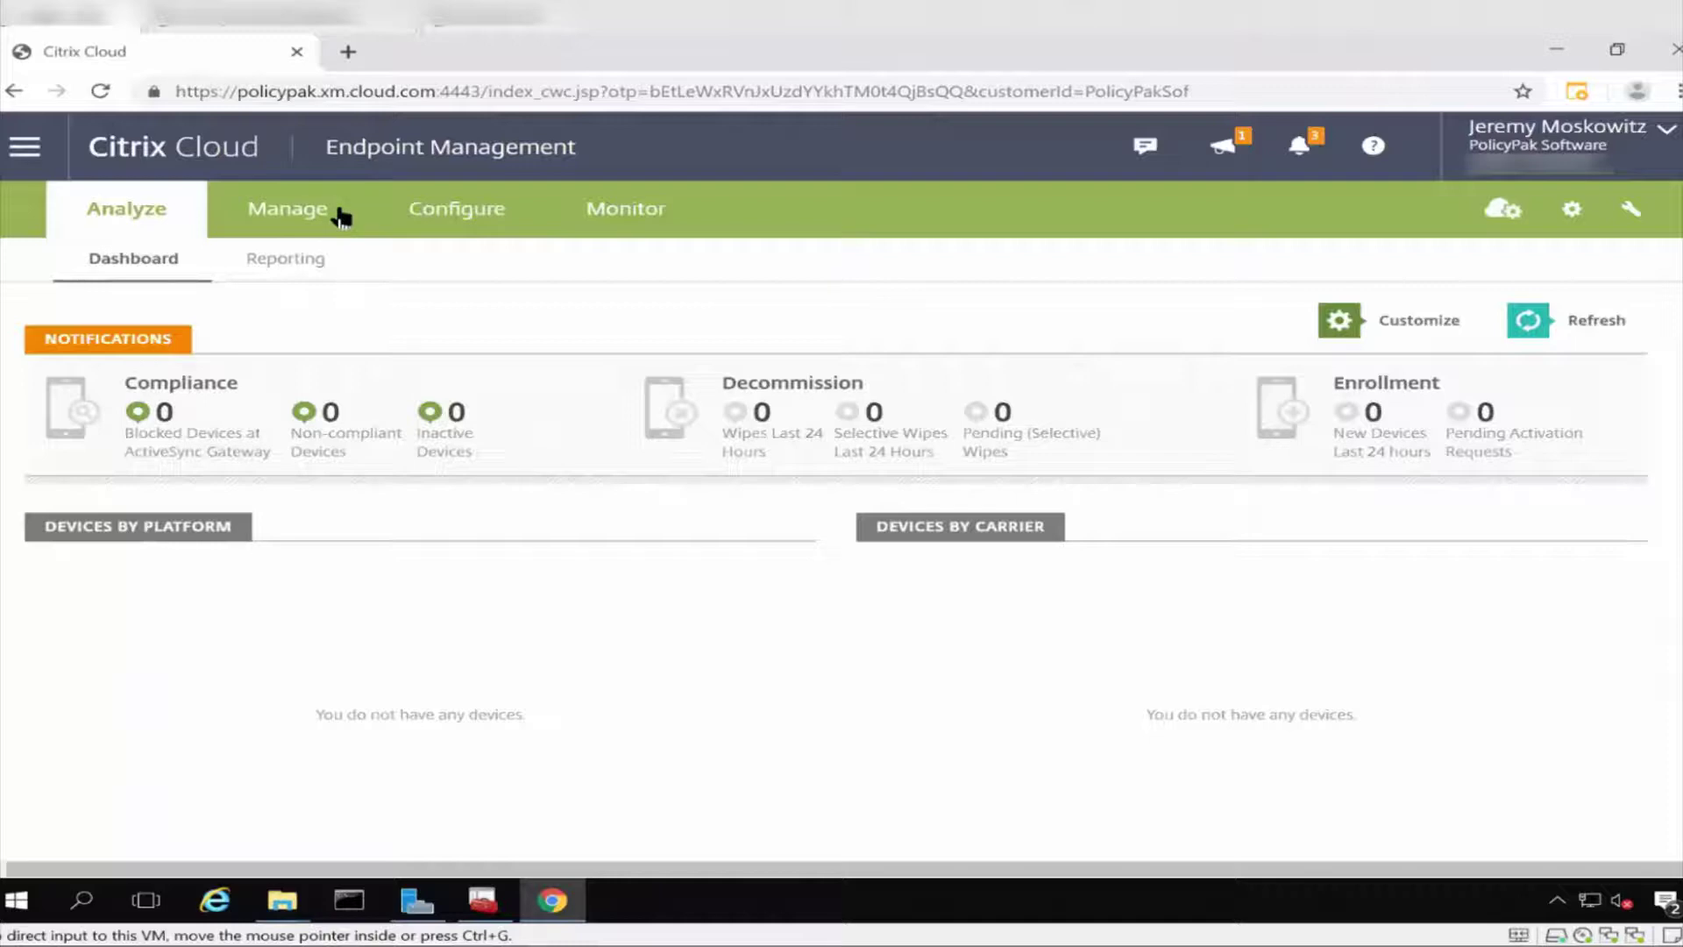
Go to Configure > Apps to list delivery apps such as Citrix Files, Secure Web and Secure Mail.
click(520, 219)
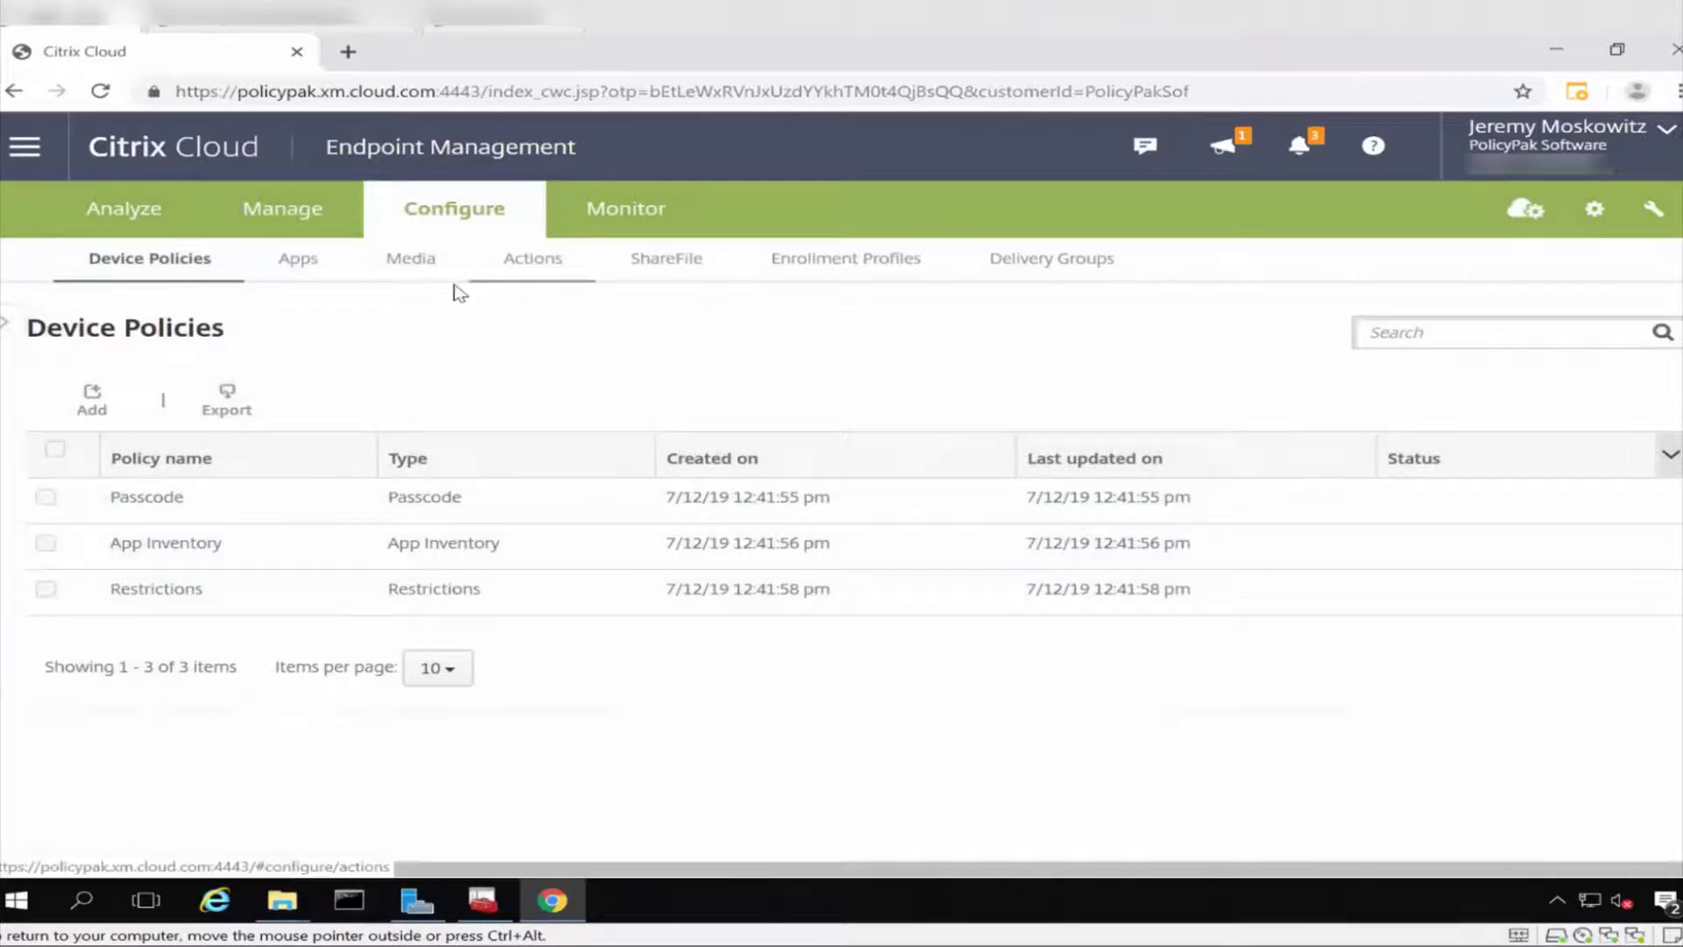
click(282, 272)
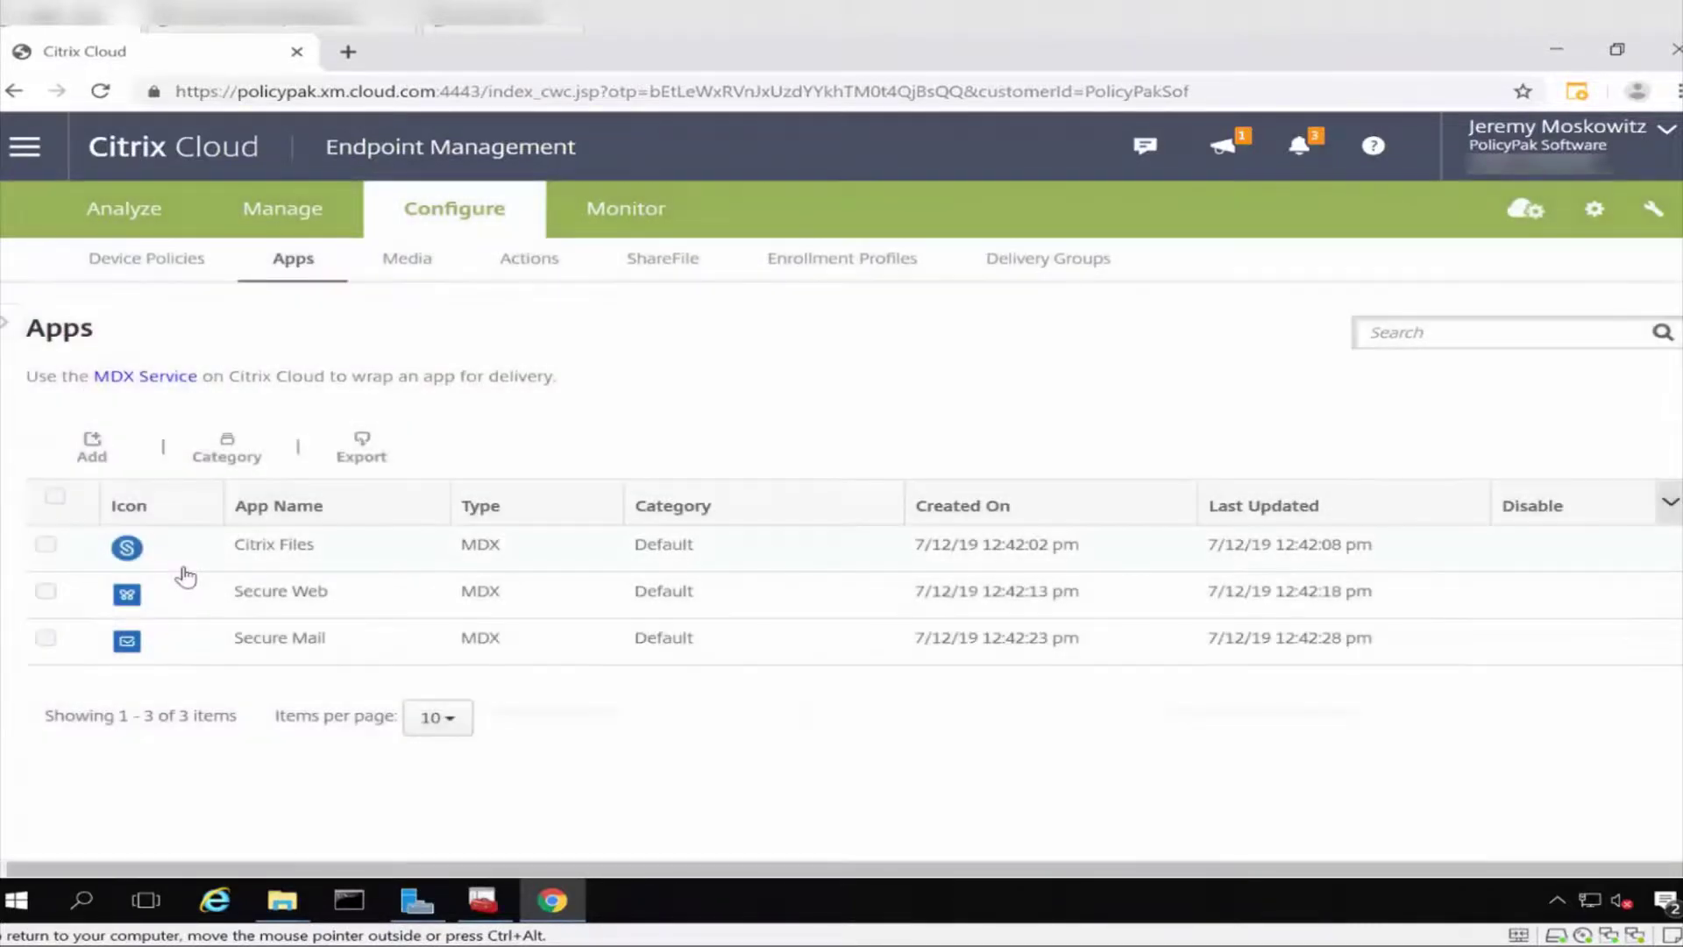
Add an enterprise app named 'PolicyPak License for Fabrikam', clearing all platform selections.
click(94, 449)
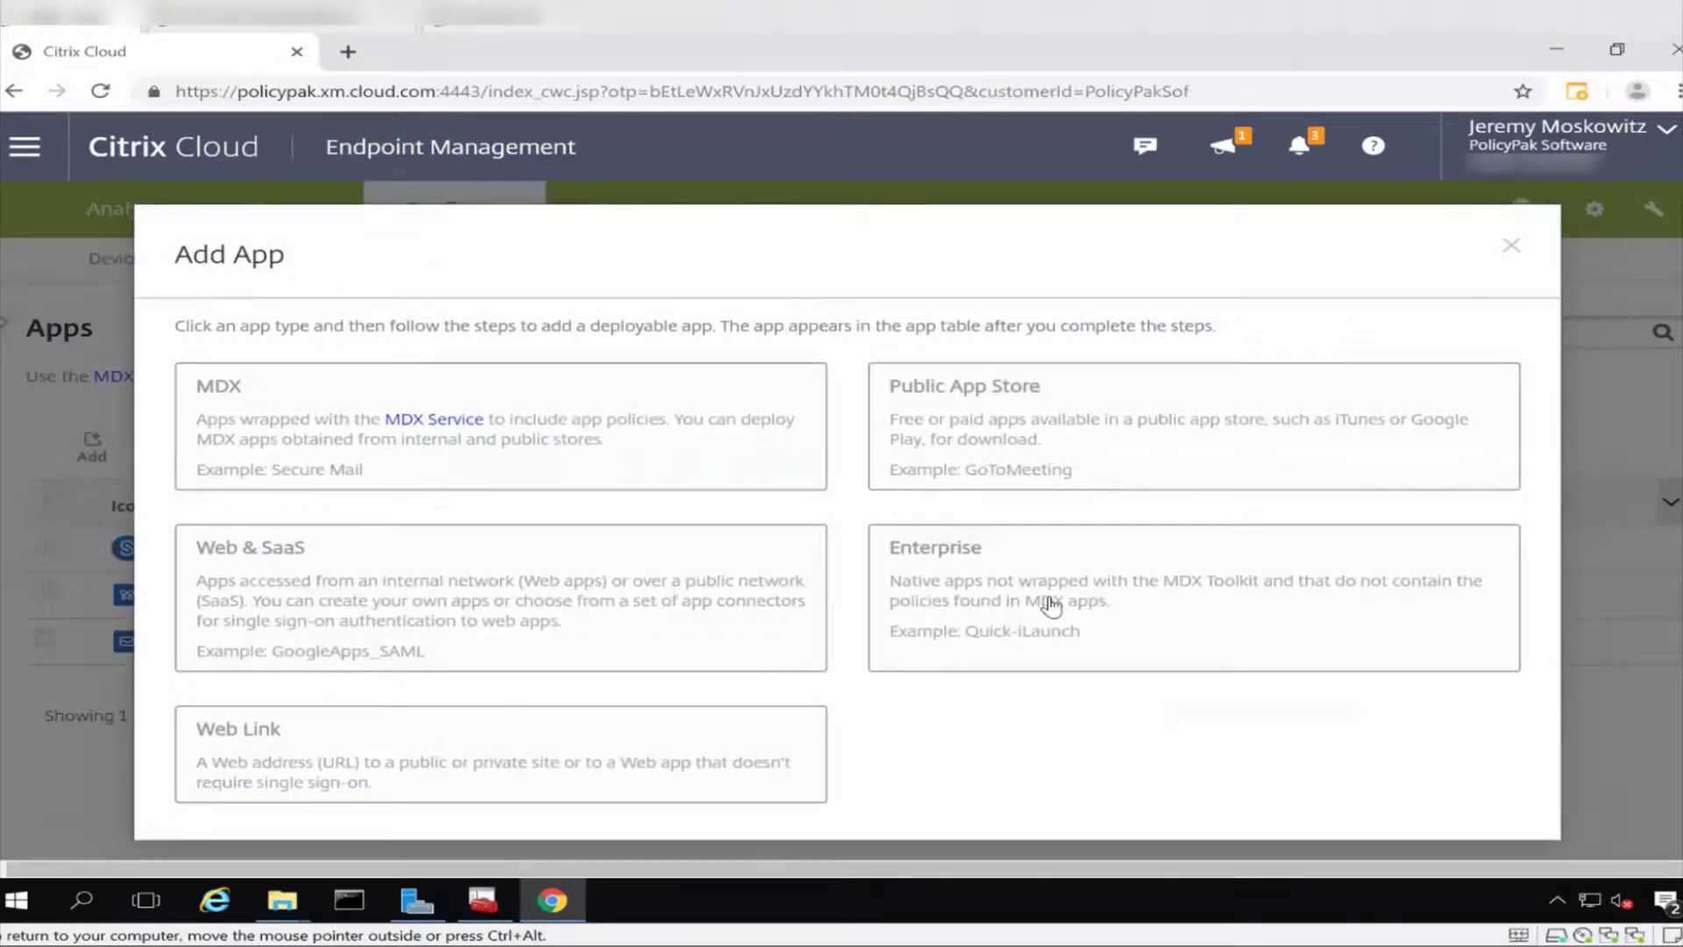
click(1051, 604)
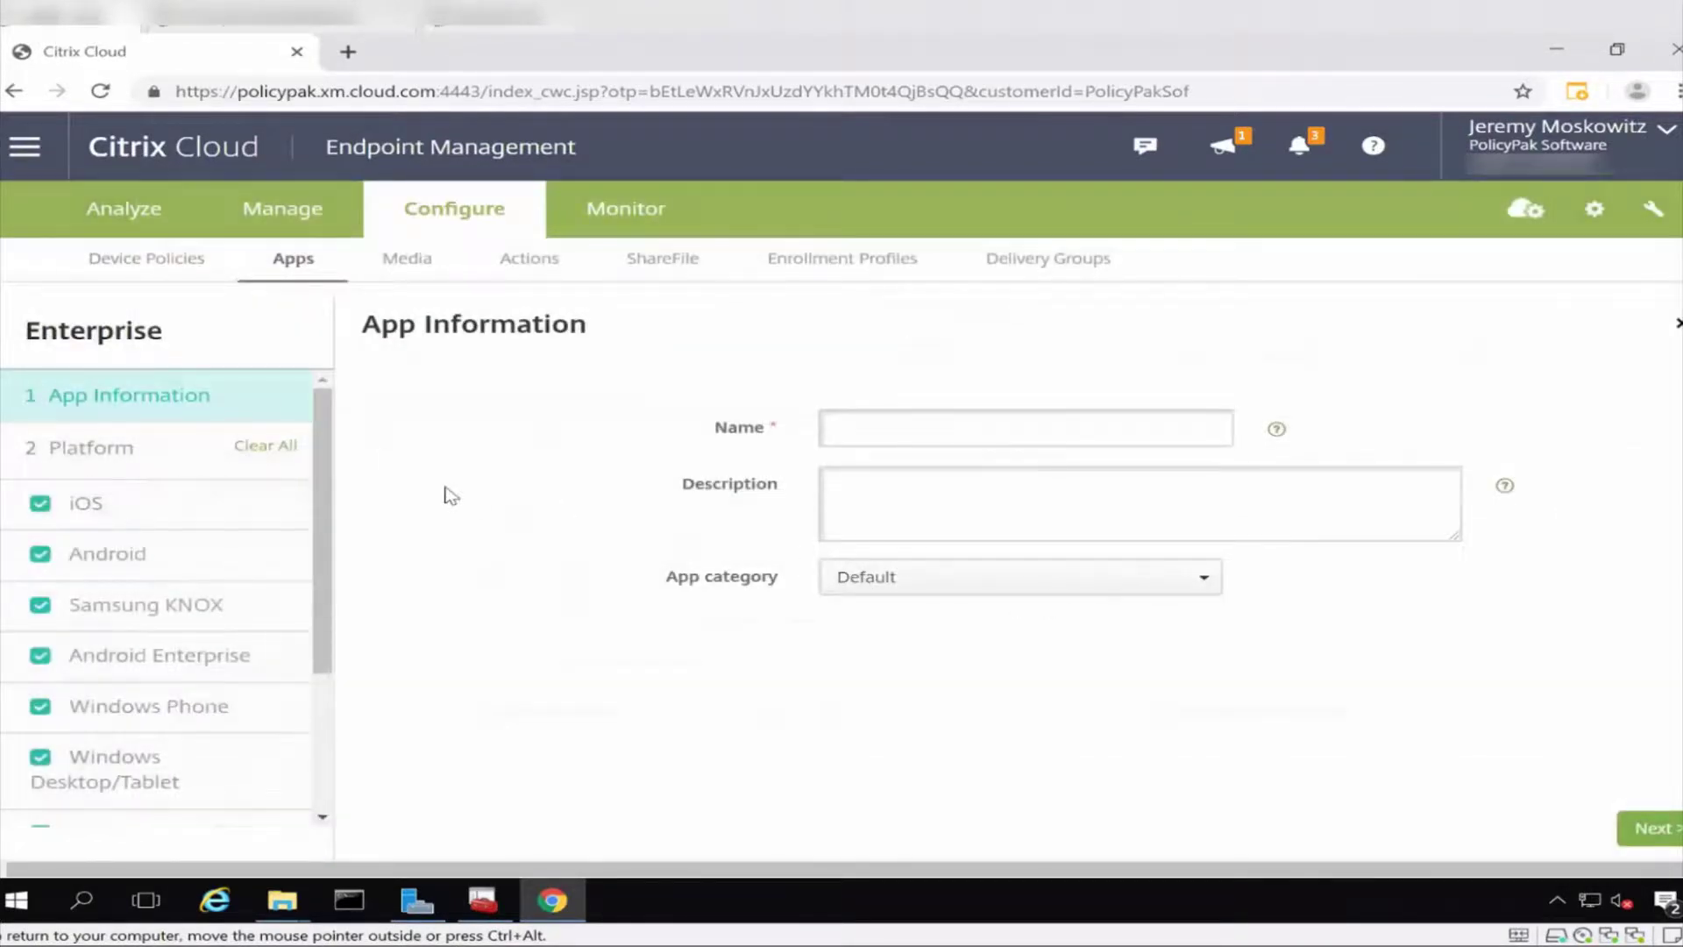
click(270, 448)
click(929, 444)
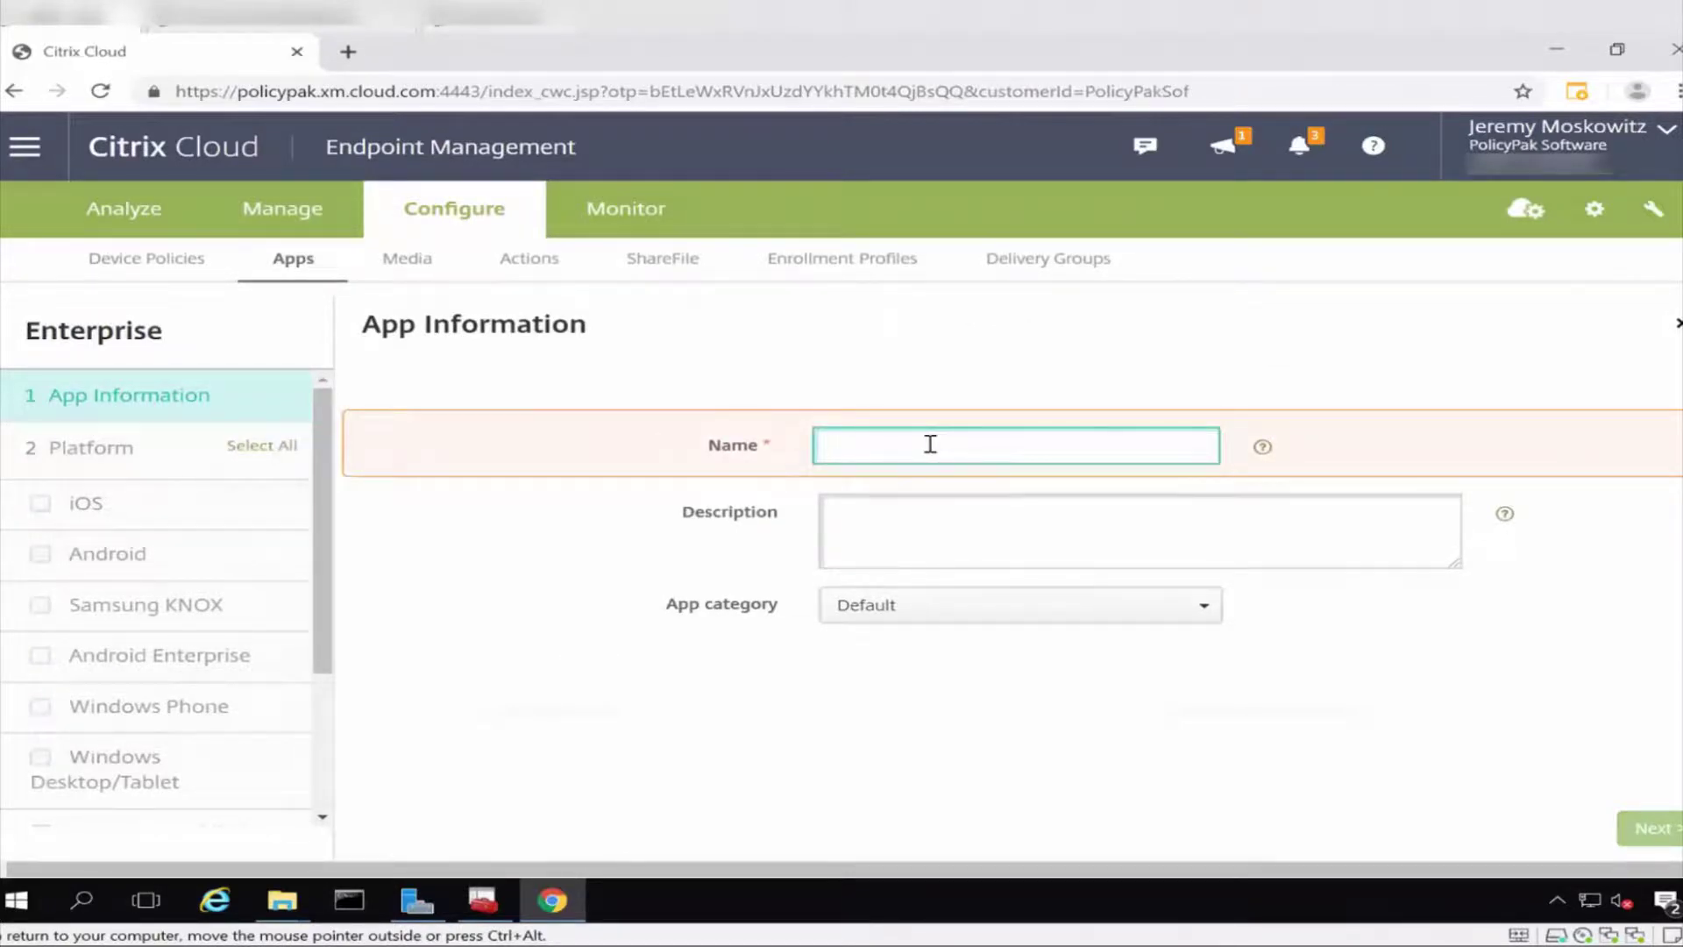
text(PolicyPak License for Fabrikam)
key(Tab)
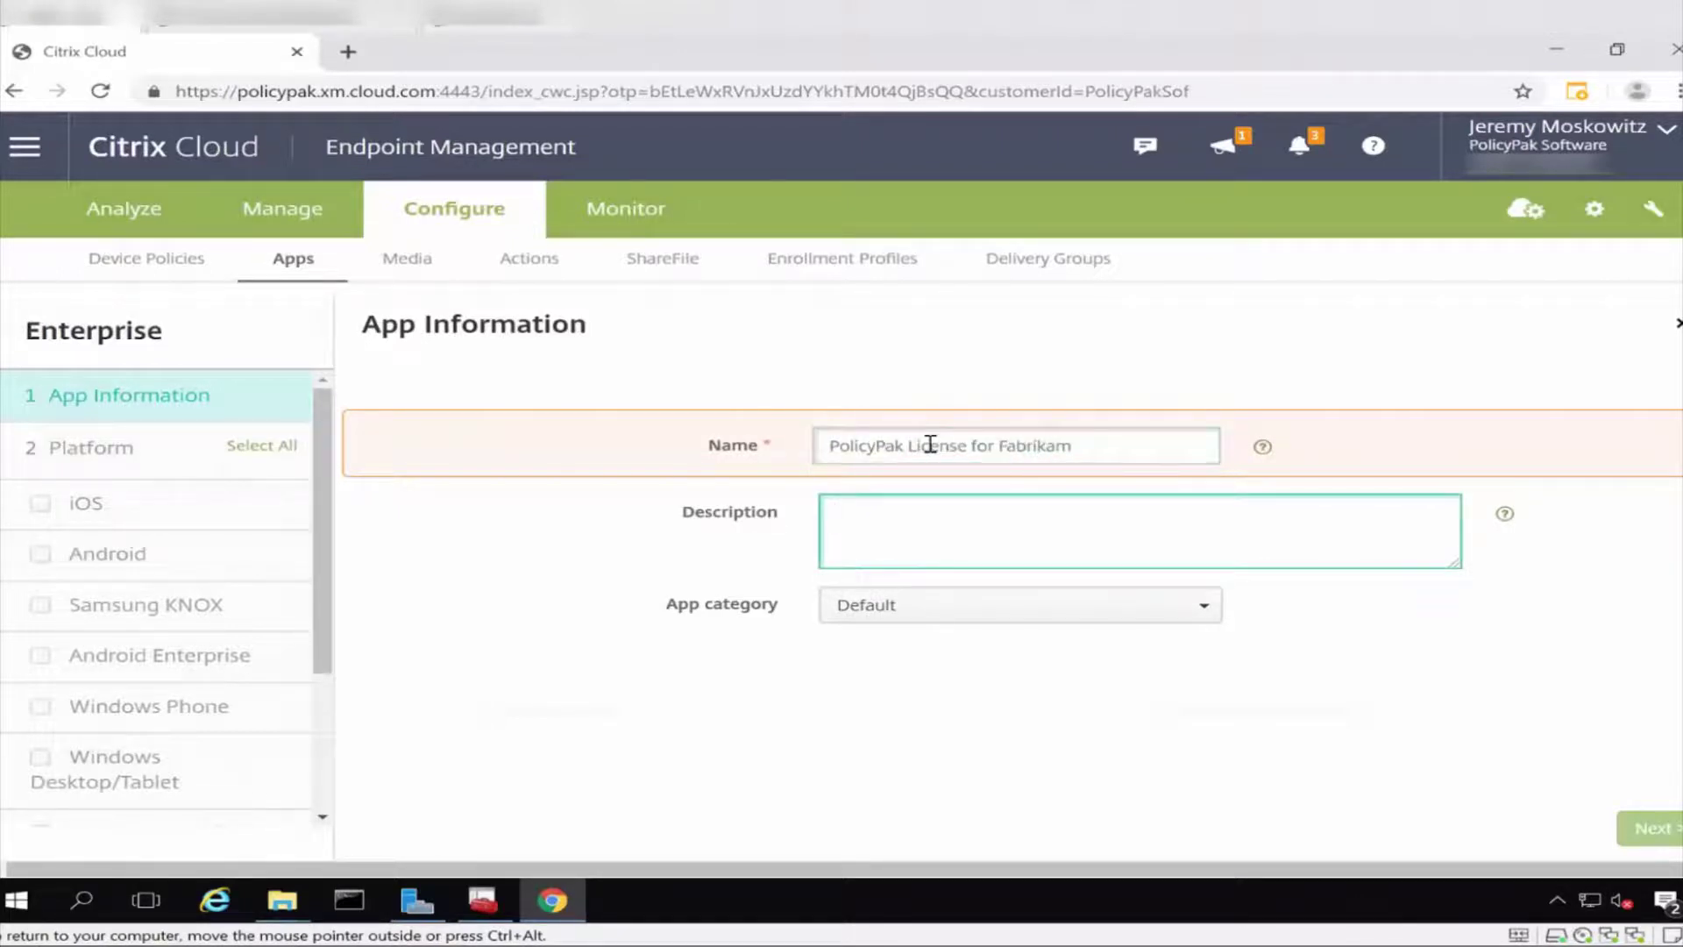
Put it in category PolicyPak Items for PolicyPak MDM, use the name as description, and target Windows Desktop/Tablet.
click(1134, 606)
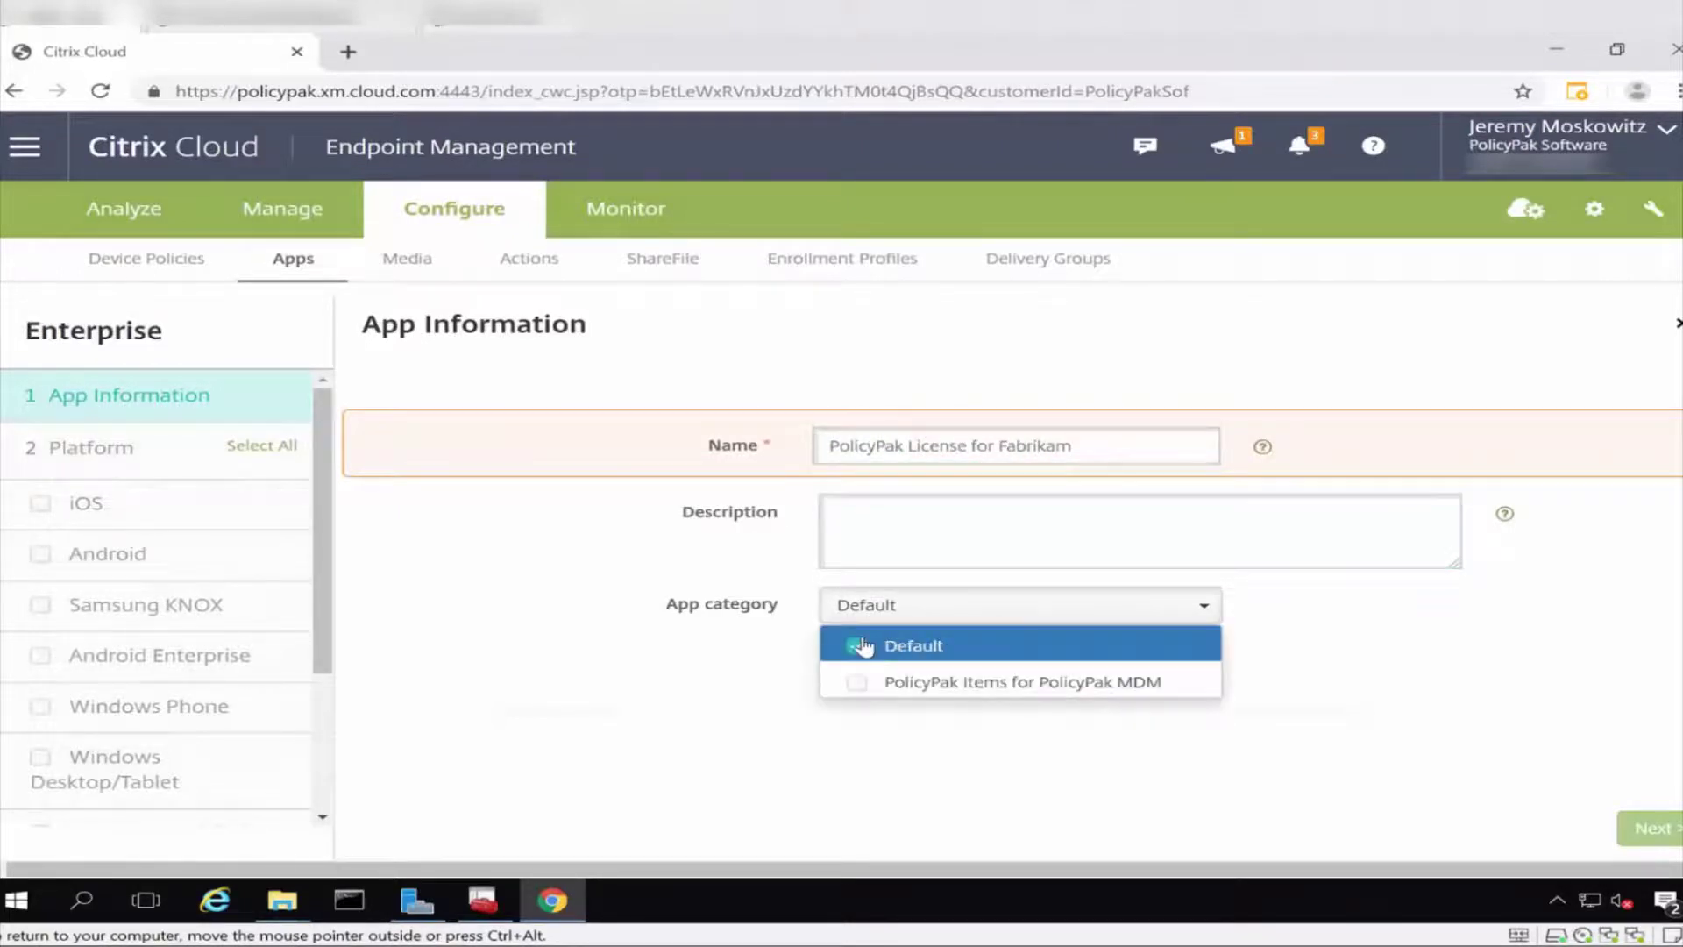
click(868, 687)
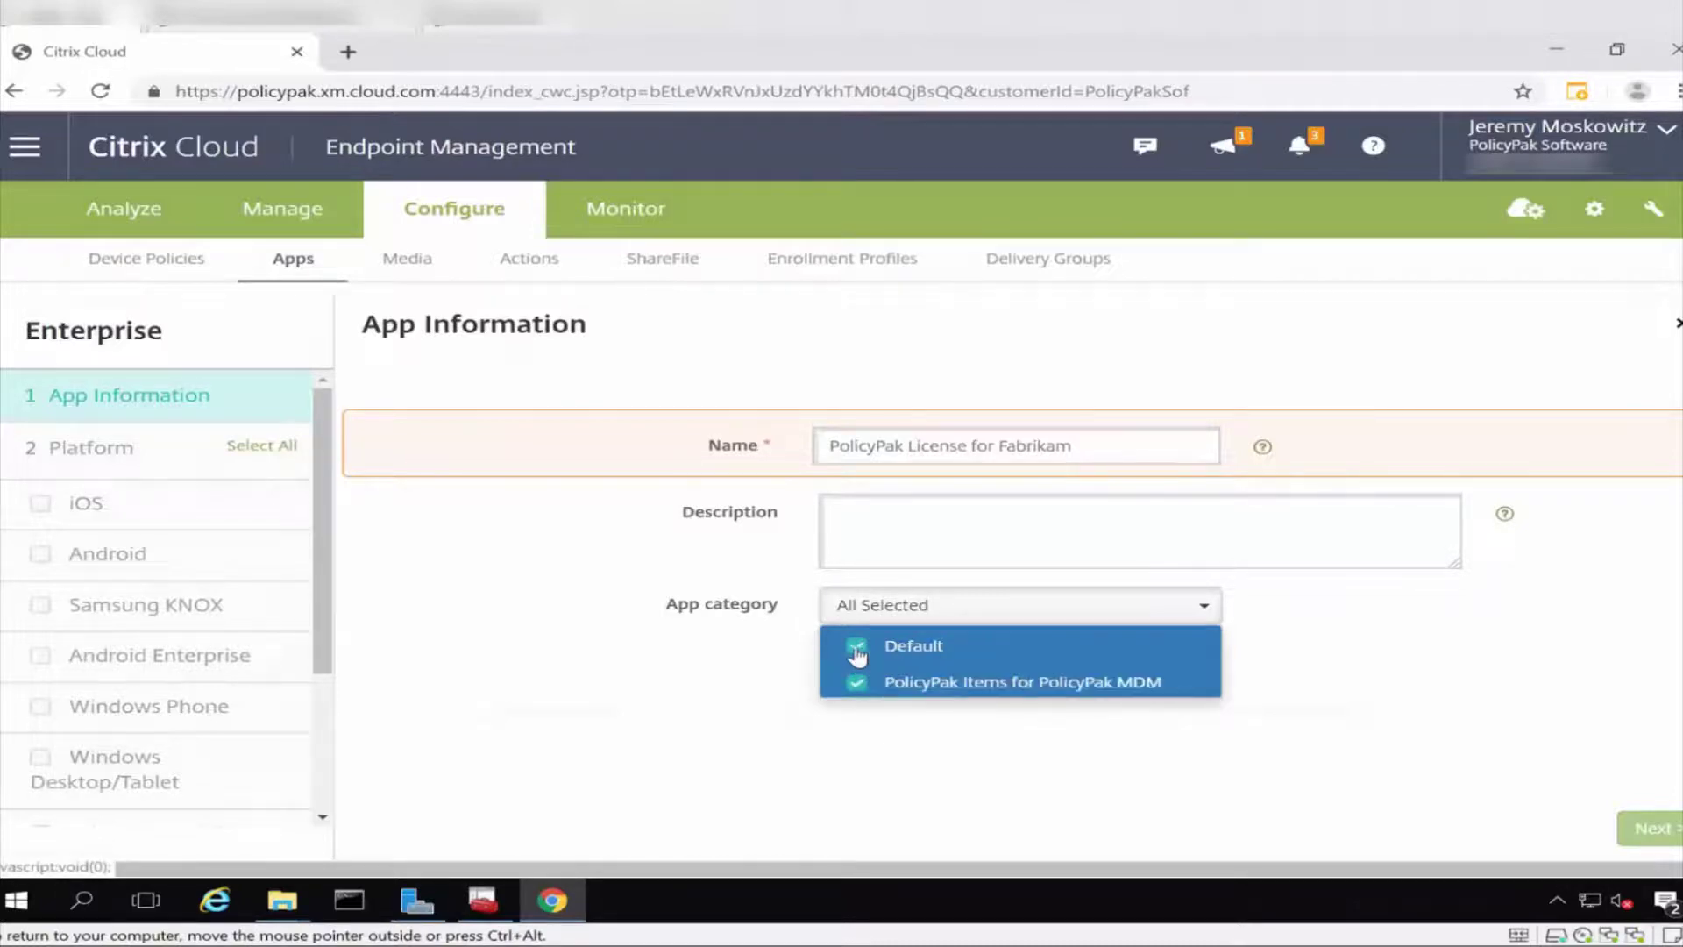
click(856, 647)
click(1632, 831)
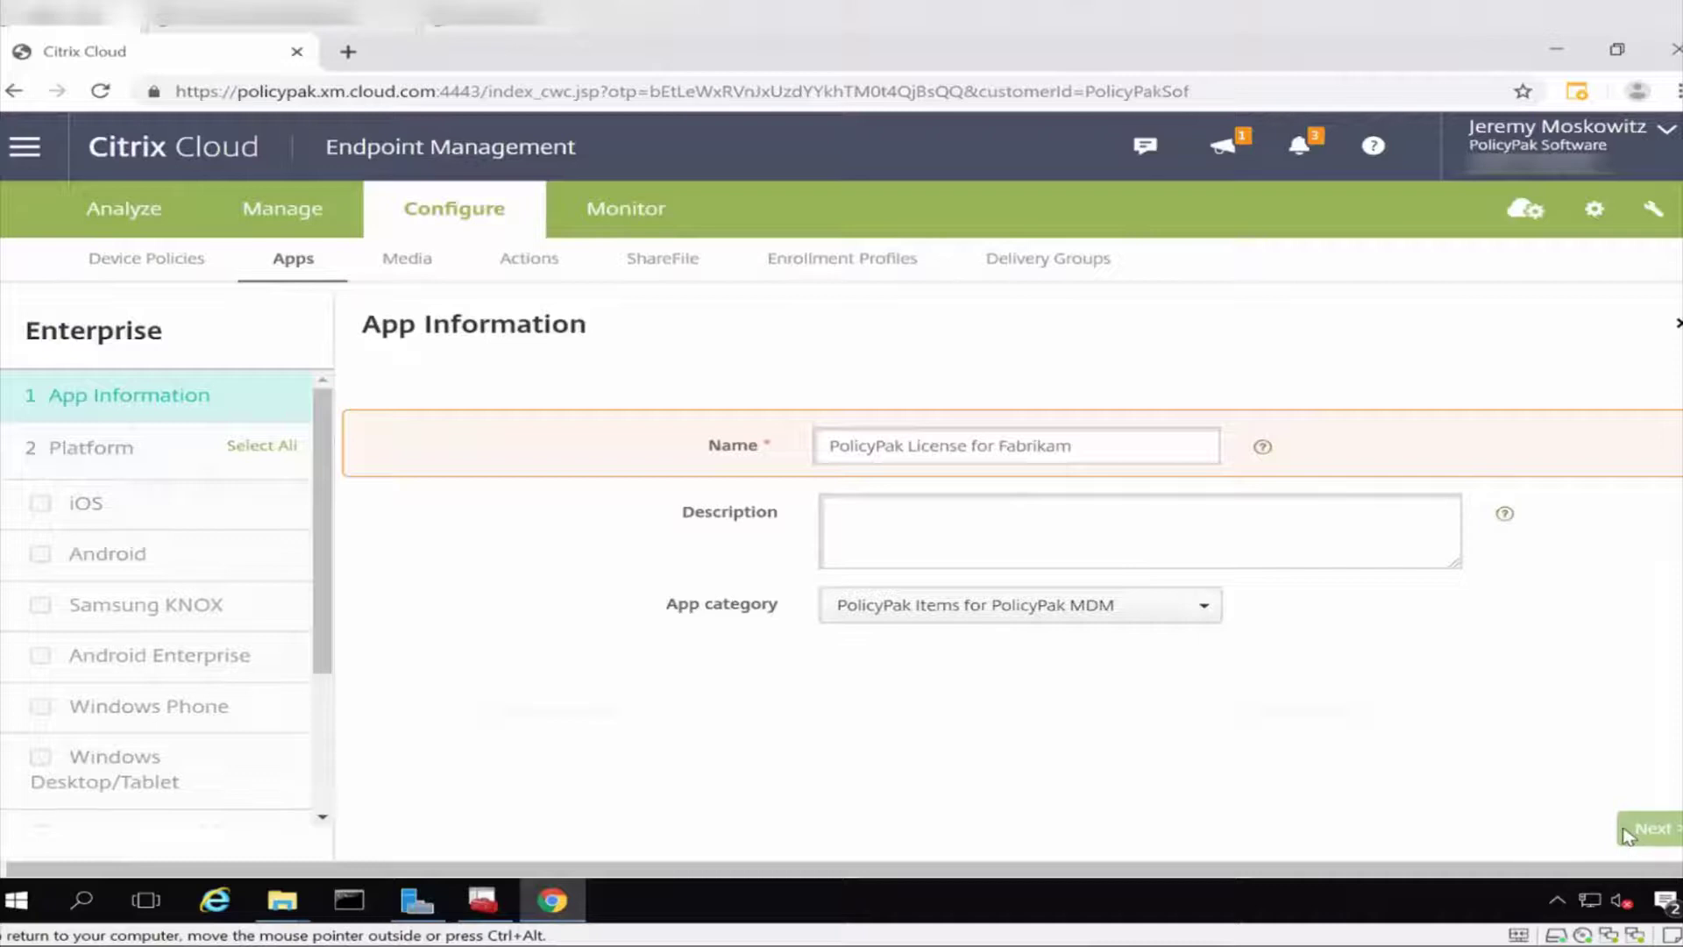
click(929, 514)
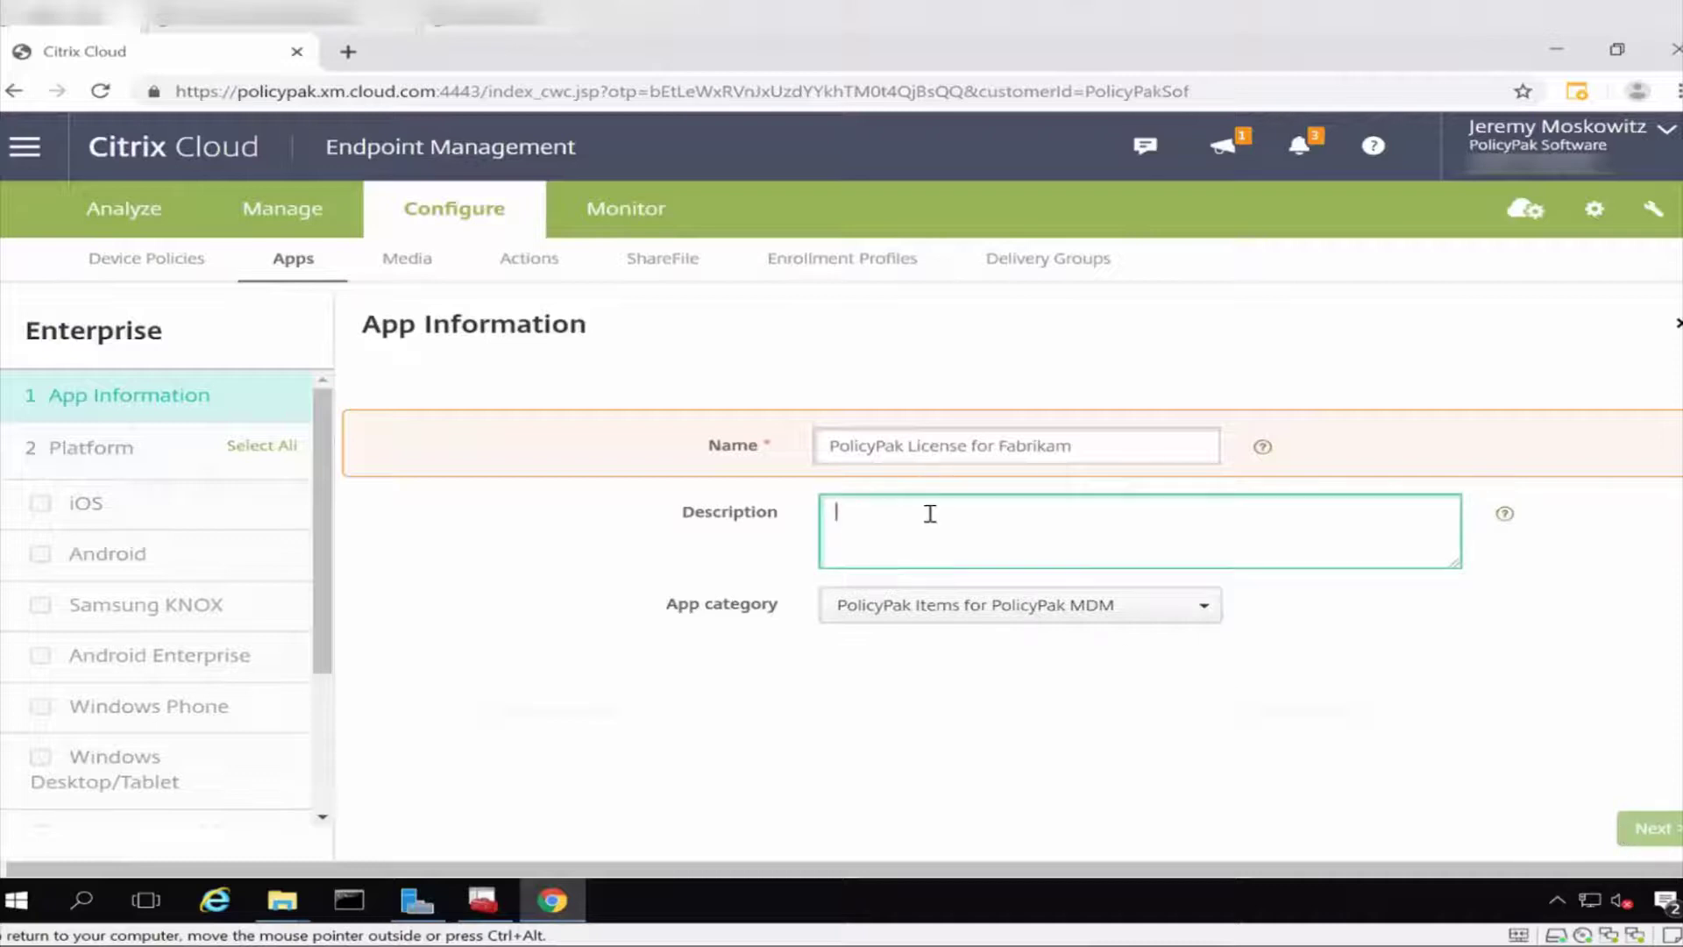
text(PolicyPak License for Fabrikam)
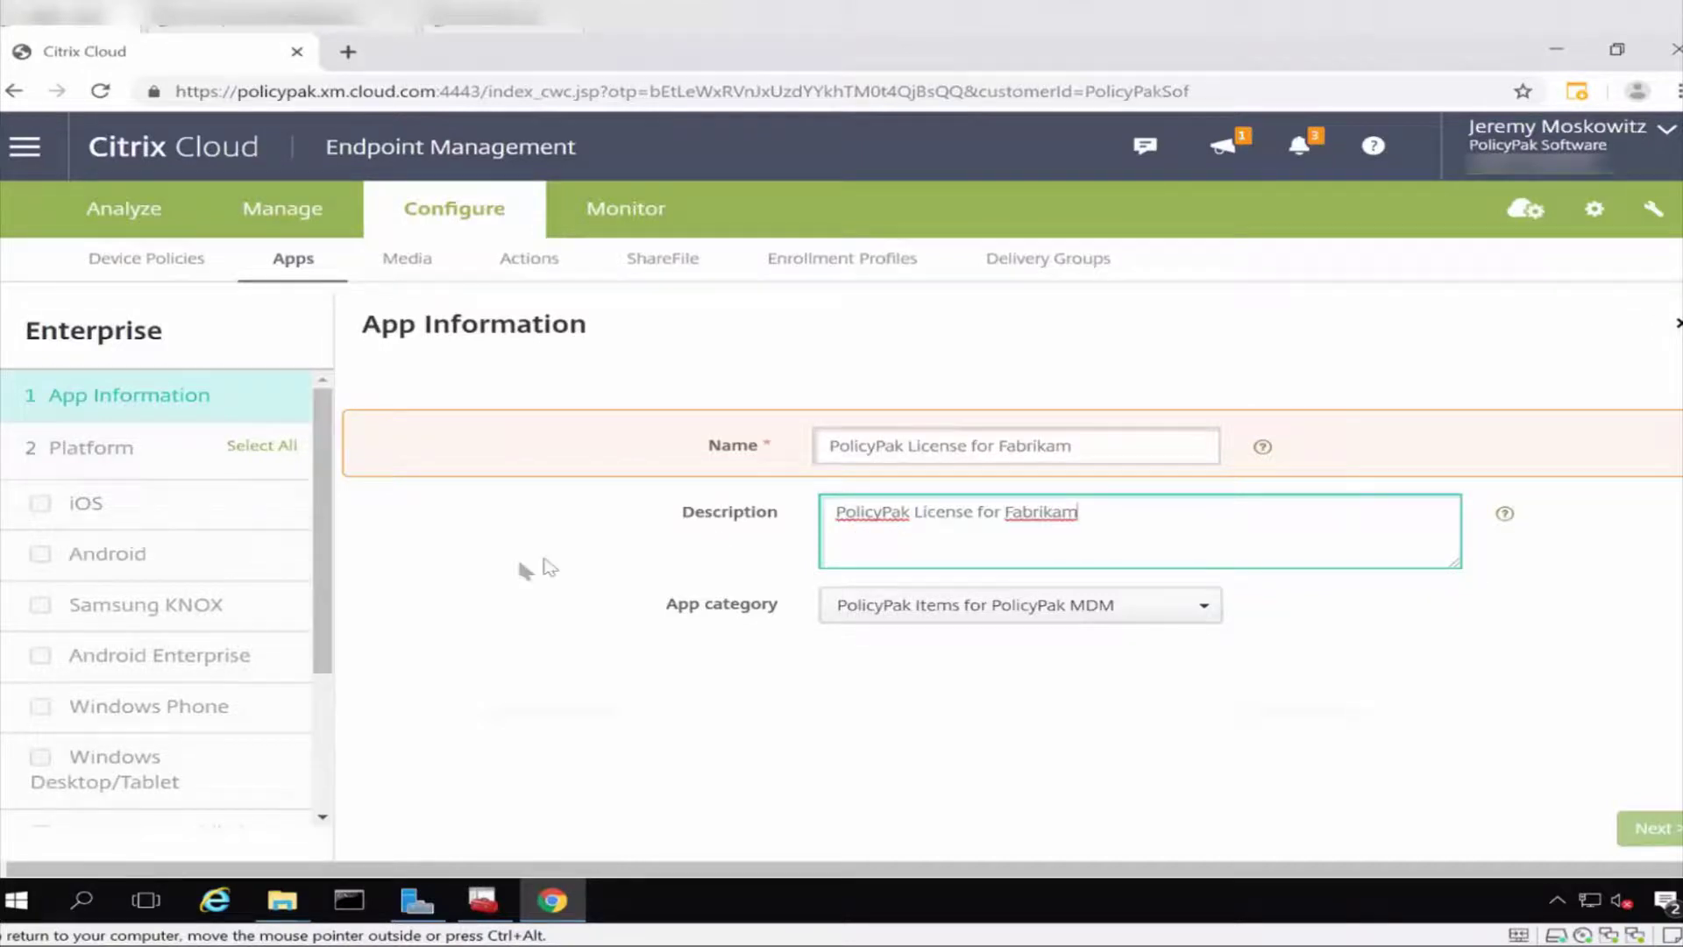
click(42, 759)
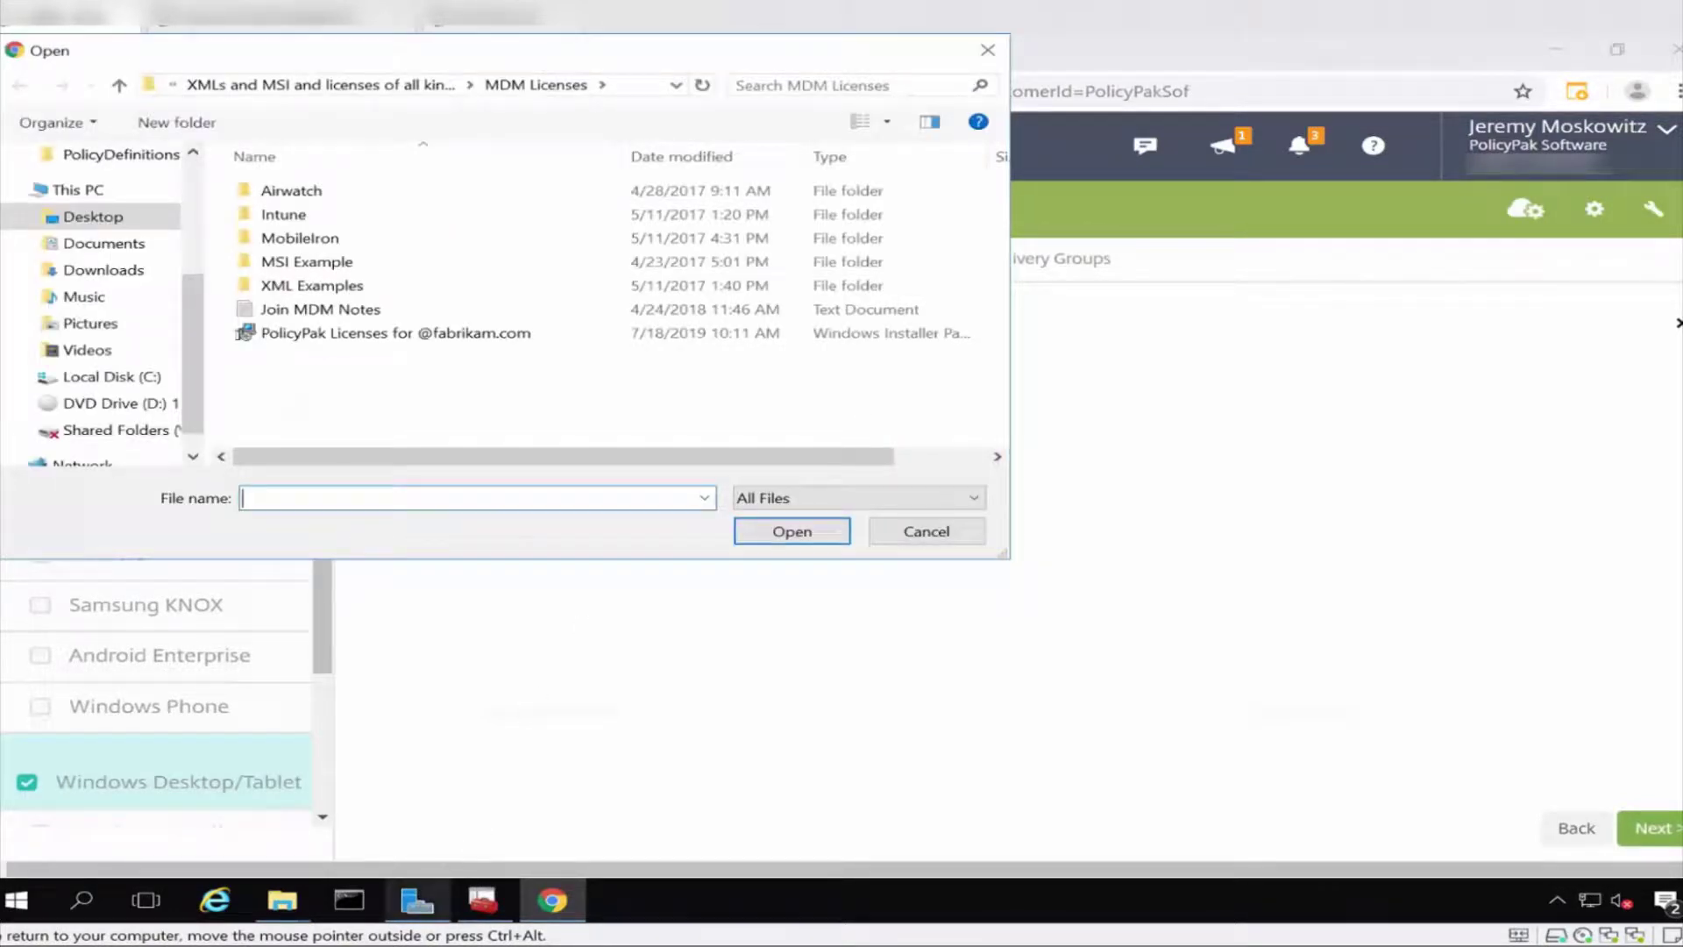
Upload the PolicyPak Licenses for fabrikam.com MSI as the Windows Desktop/Tablet package.
click(283, 903)
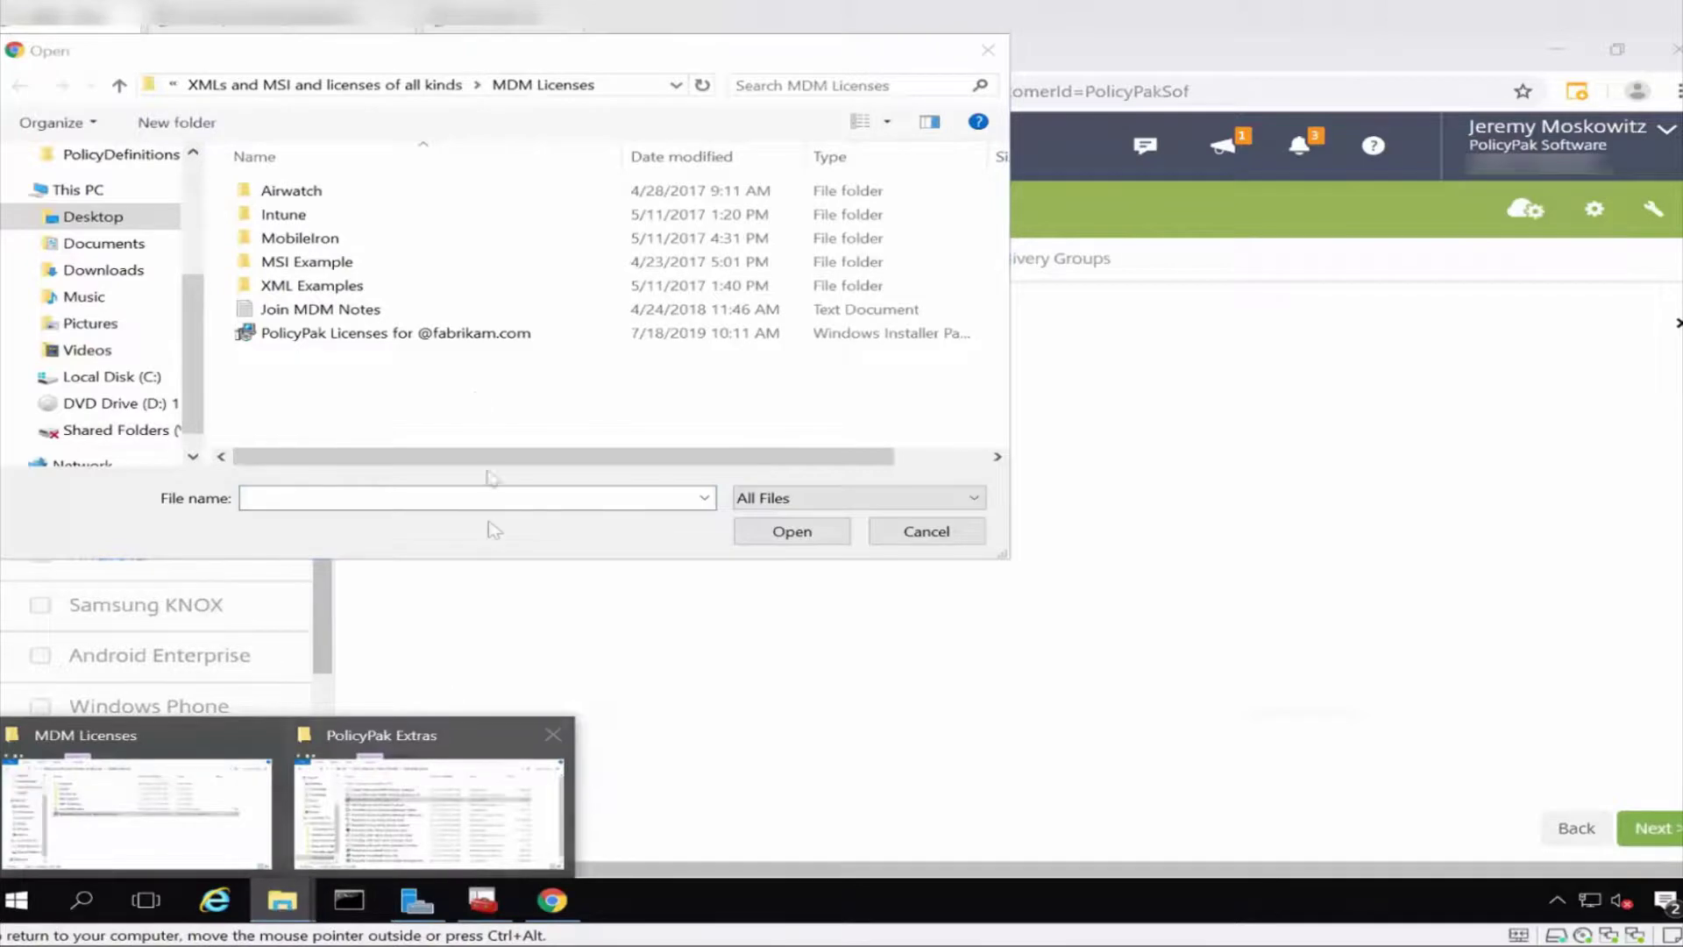
double_click(452, 337)
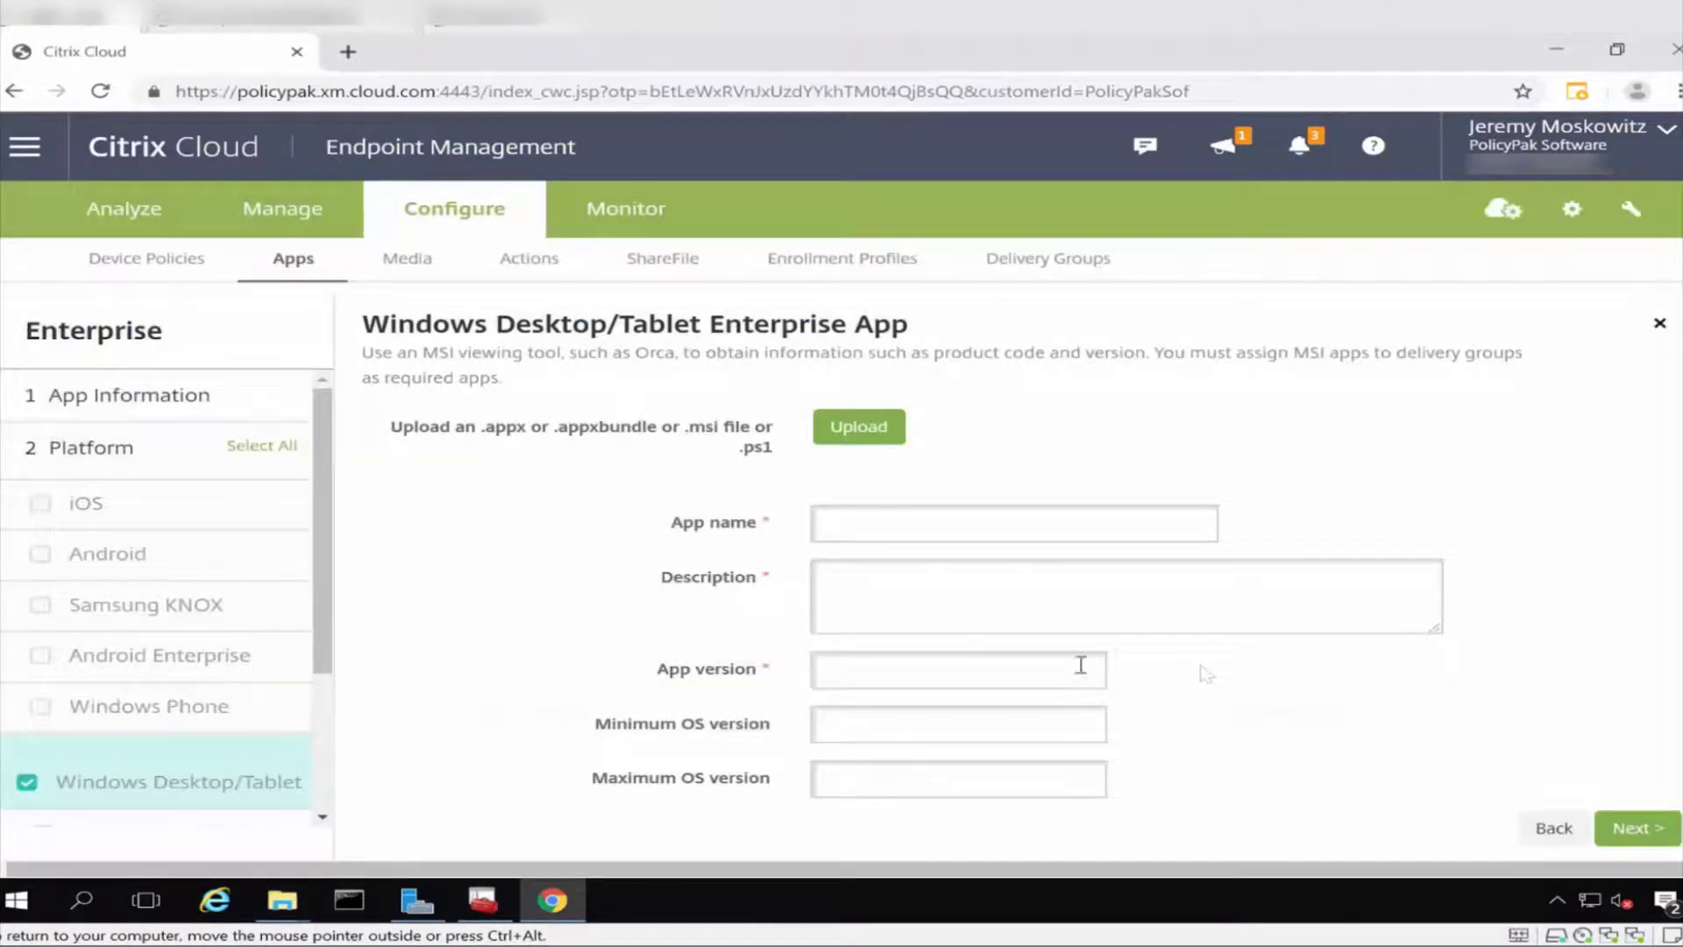
scroll(984, 668, down, 2)
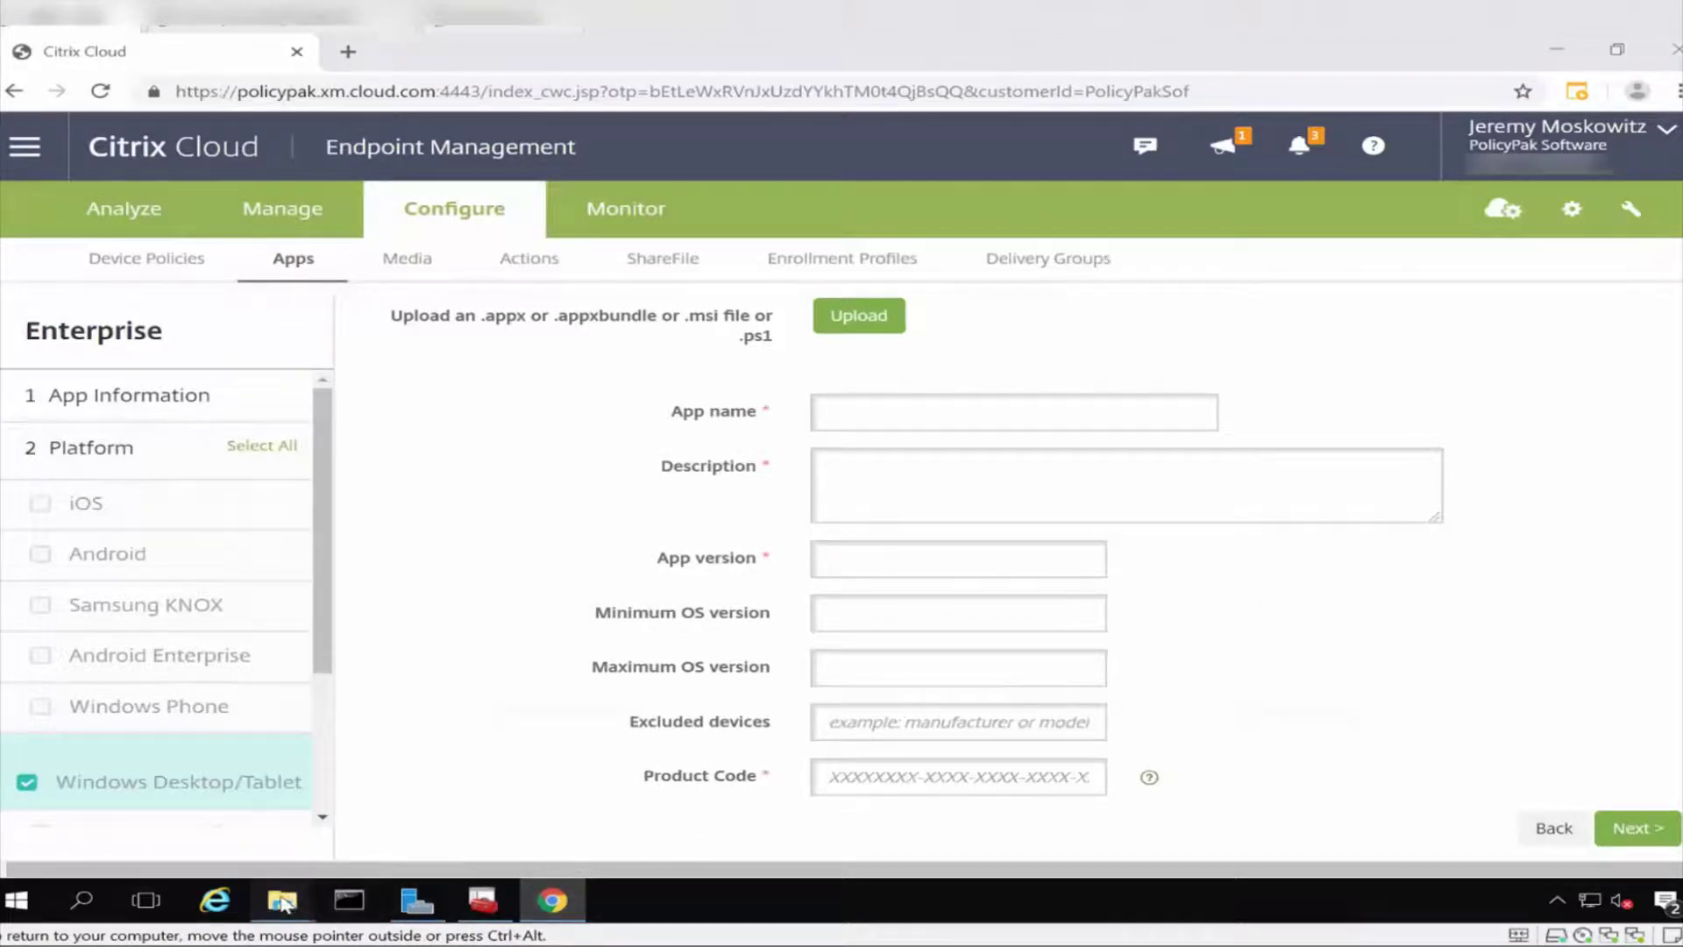
Load the Fabrikam licenses MSI from MDM Licenses into the MSI Product Code Output Tool.
mouse_move(282, 900)
click(387, 840)
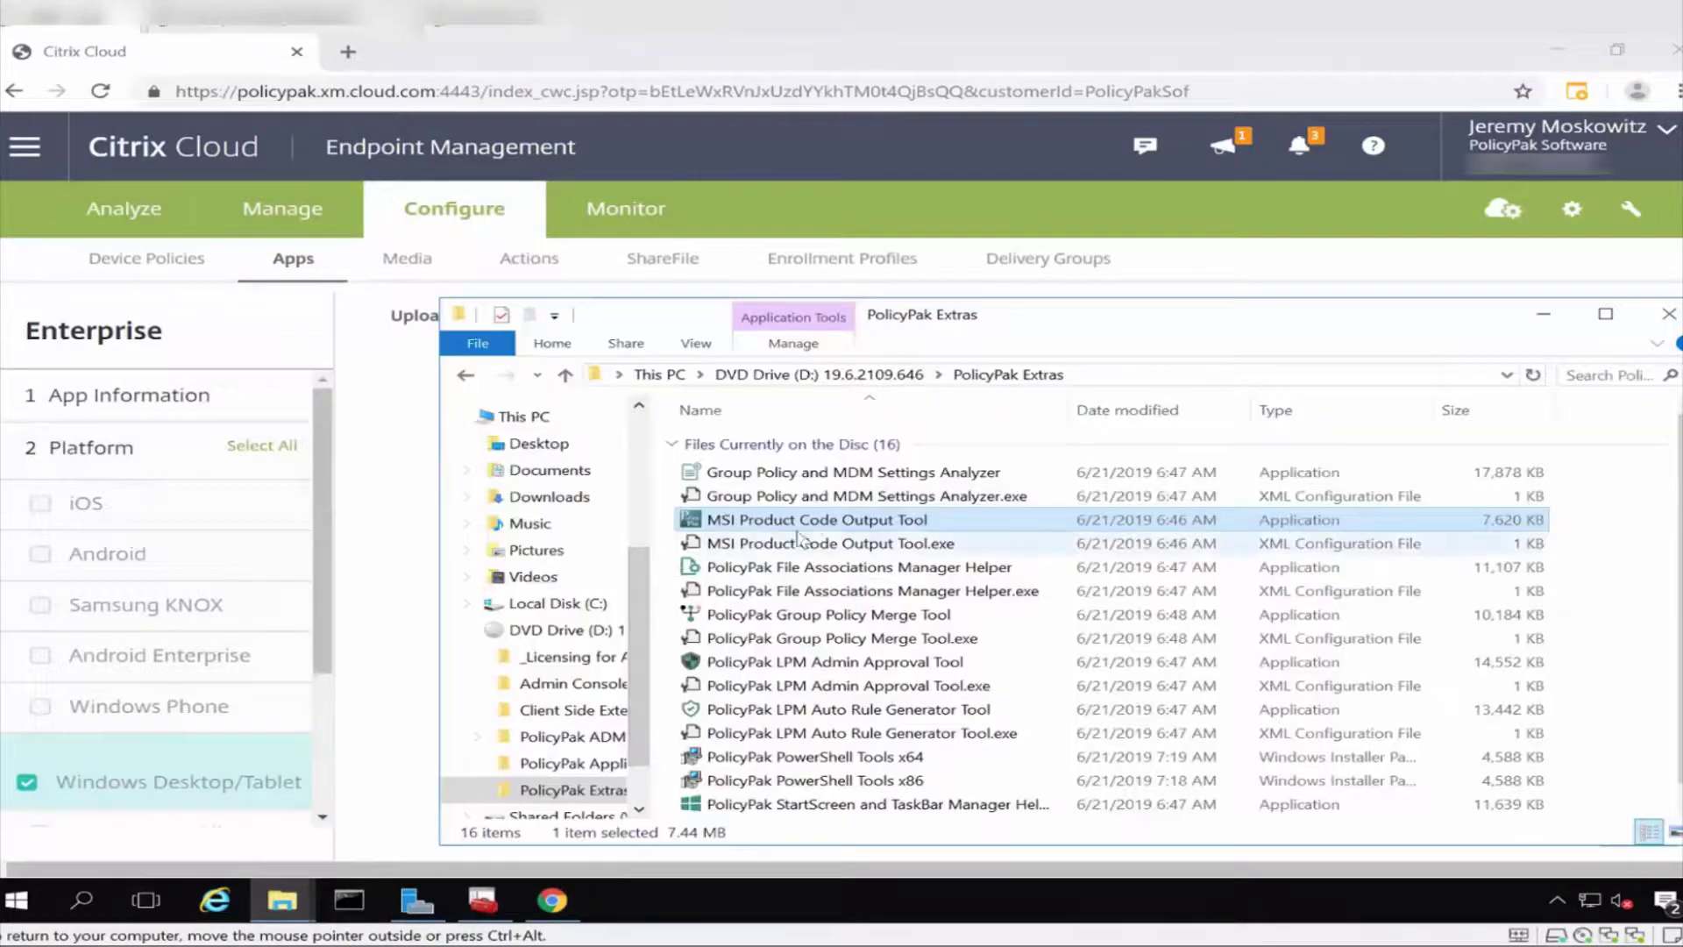
double_click(824, 524)
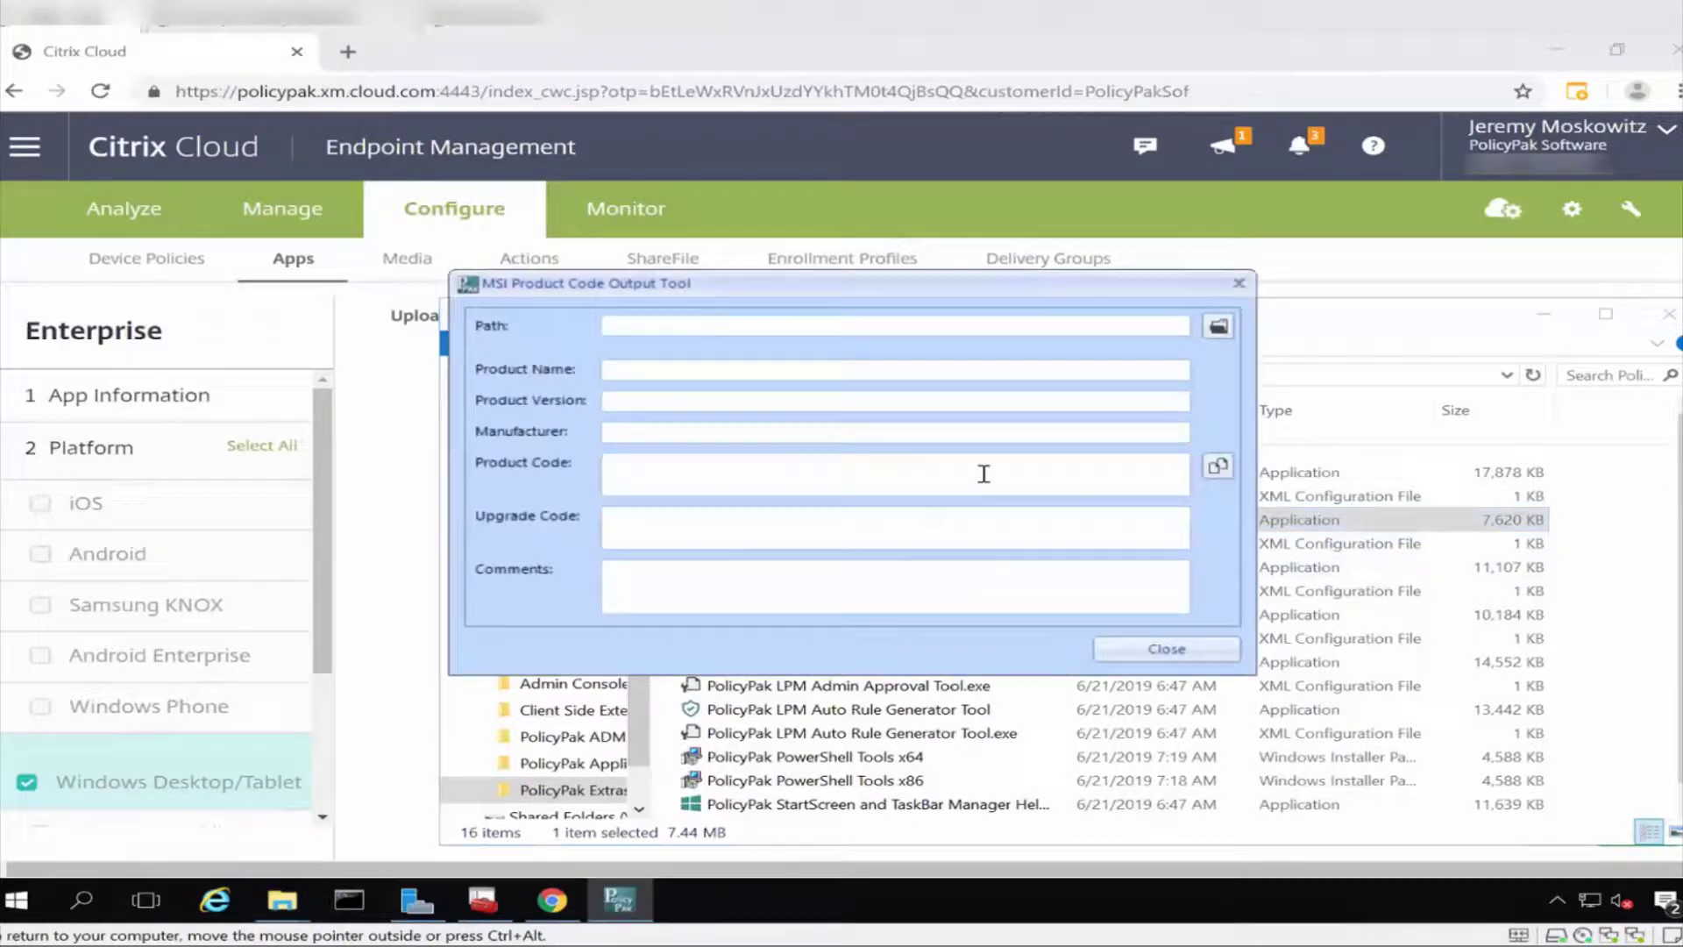
click(1218, 326)
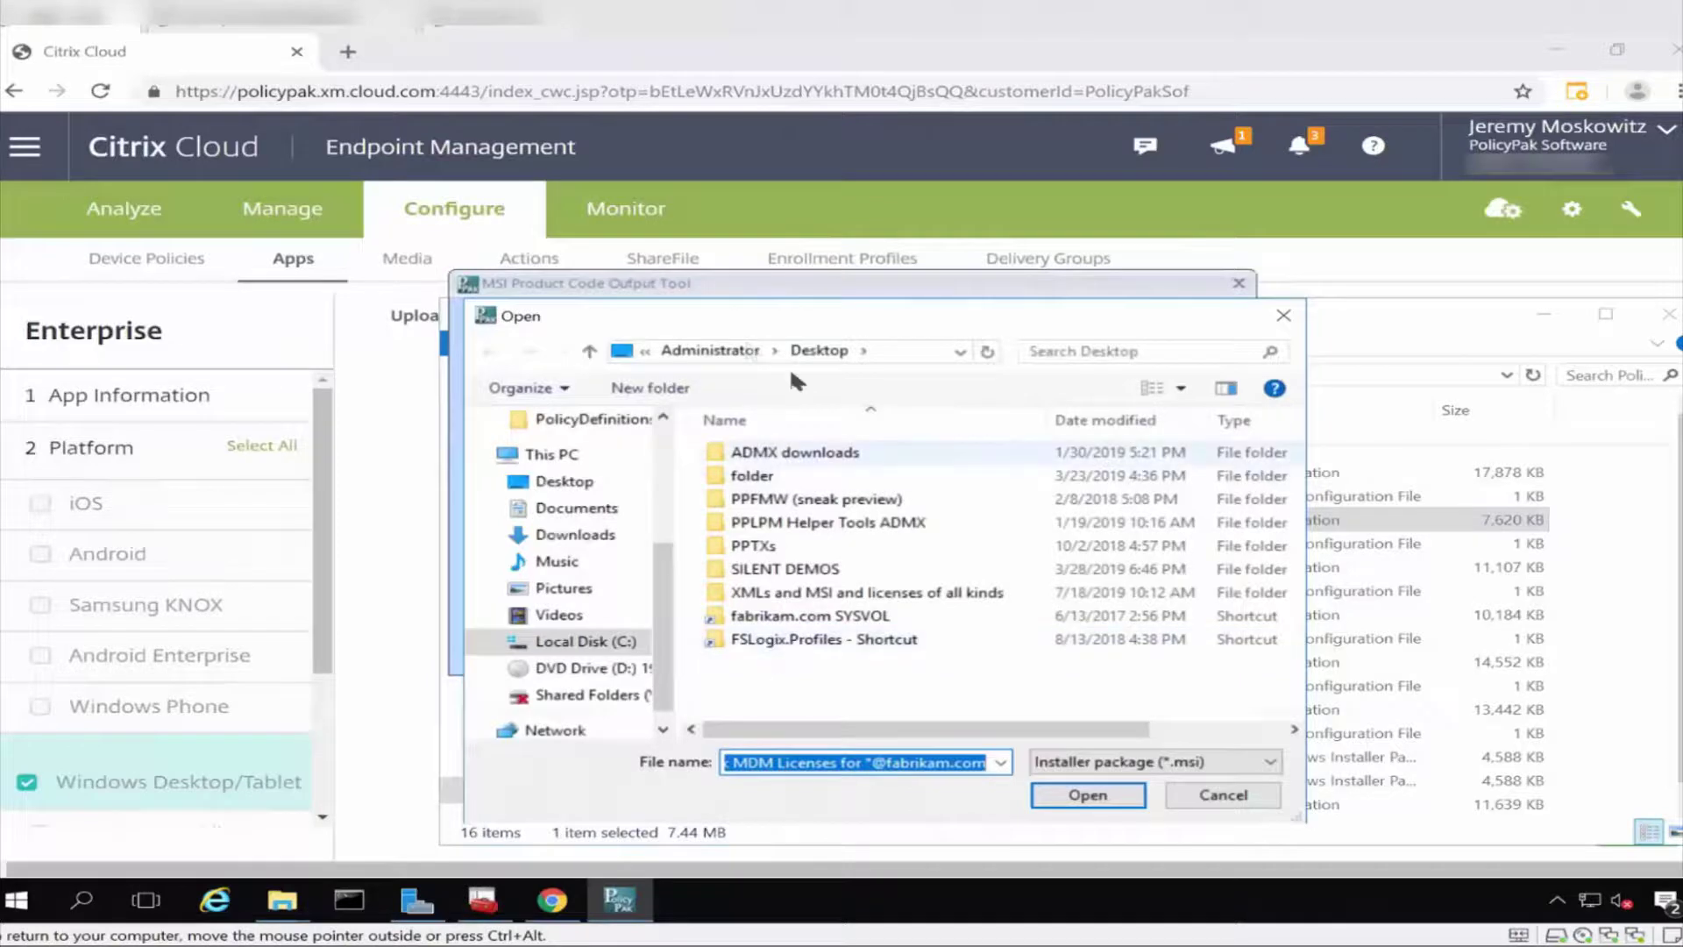
double_click(868, 592)
double_click(854, 495)
double_click(831, 595)
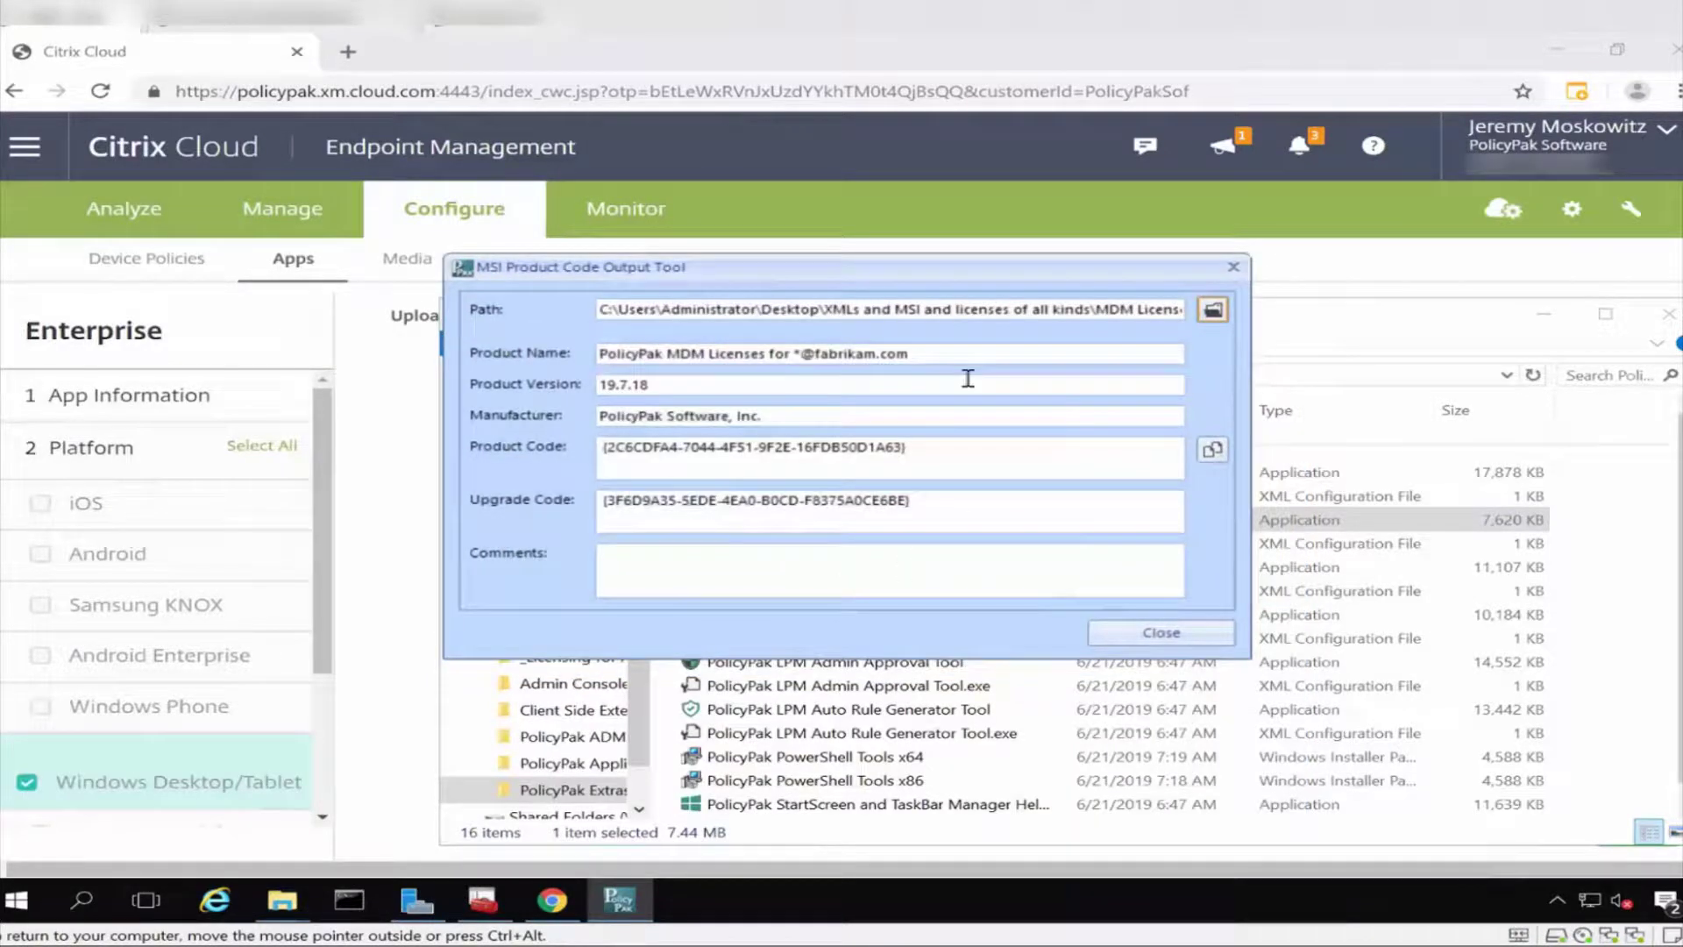
drag(916, 353, 563, 366)
key(ctrl+c)
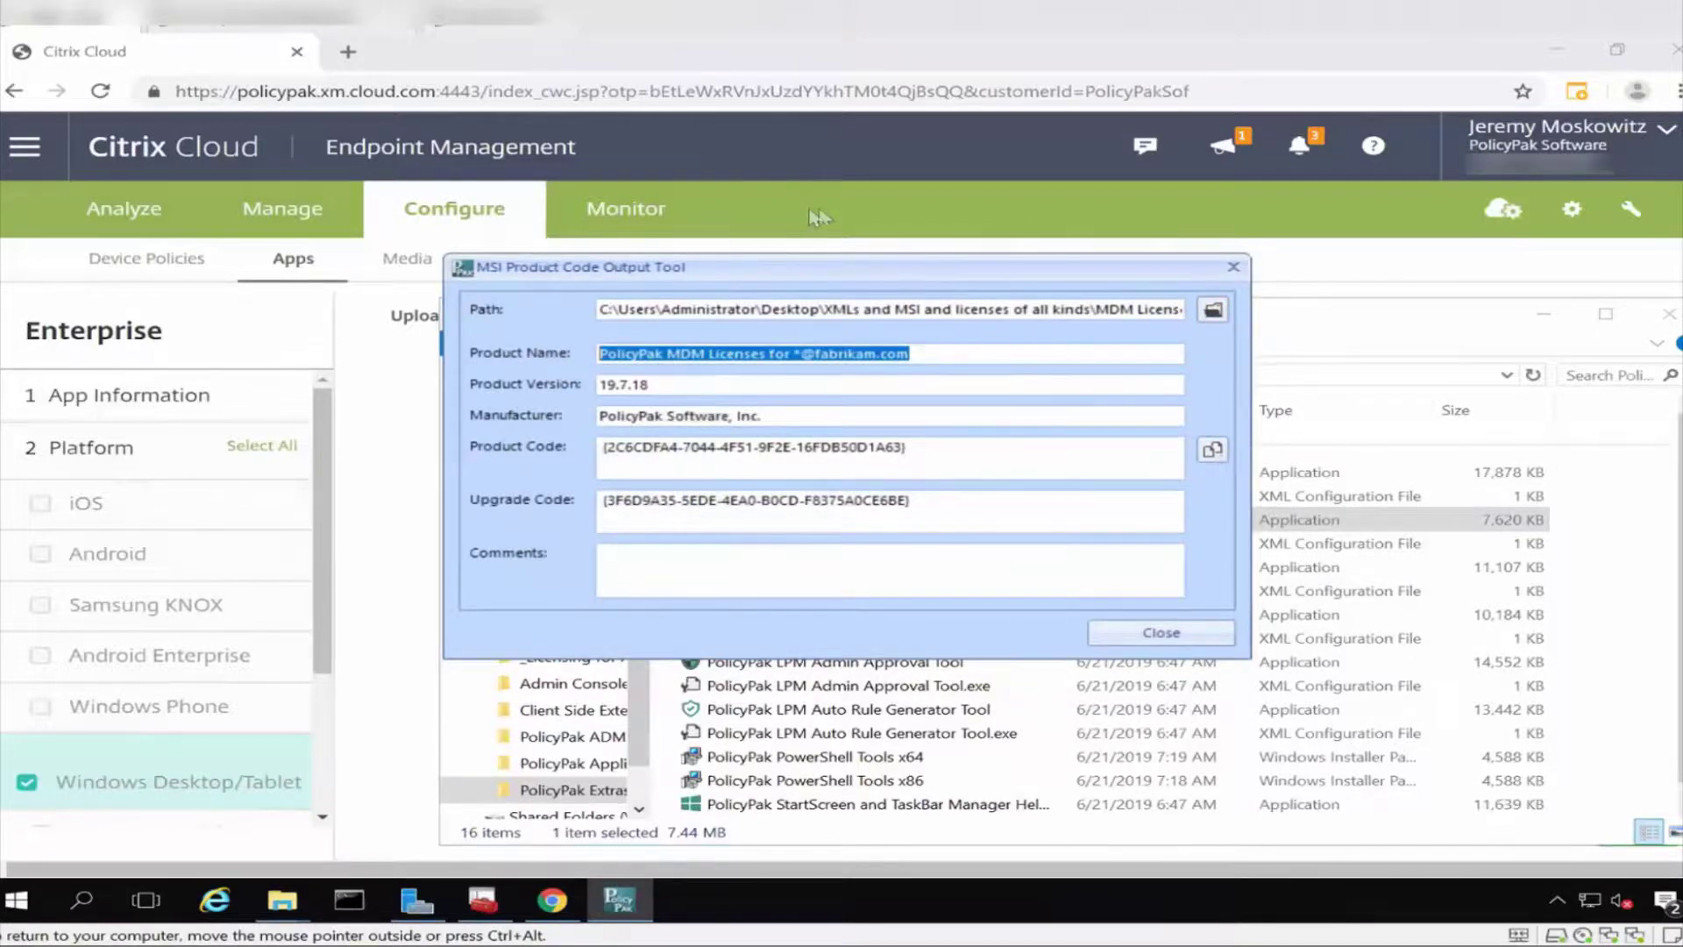
click(852, 215)
click(874, 415)
key(ctrl+v)
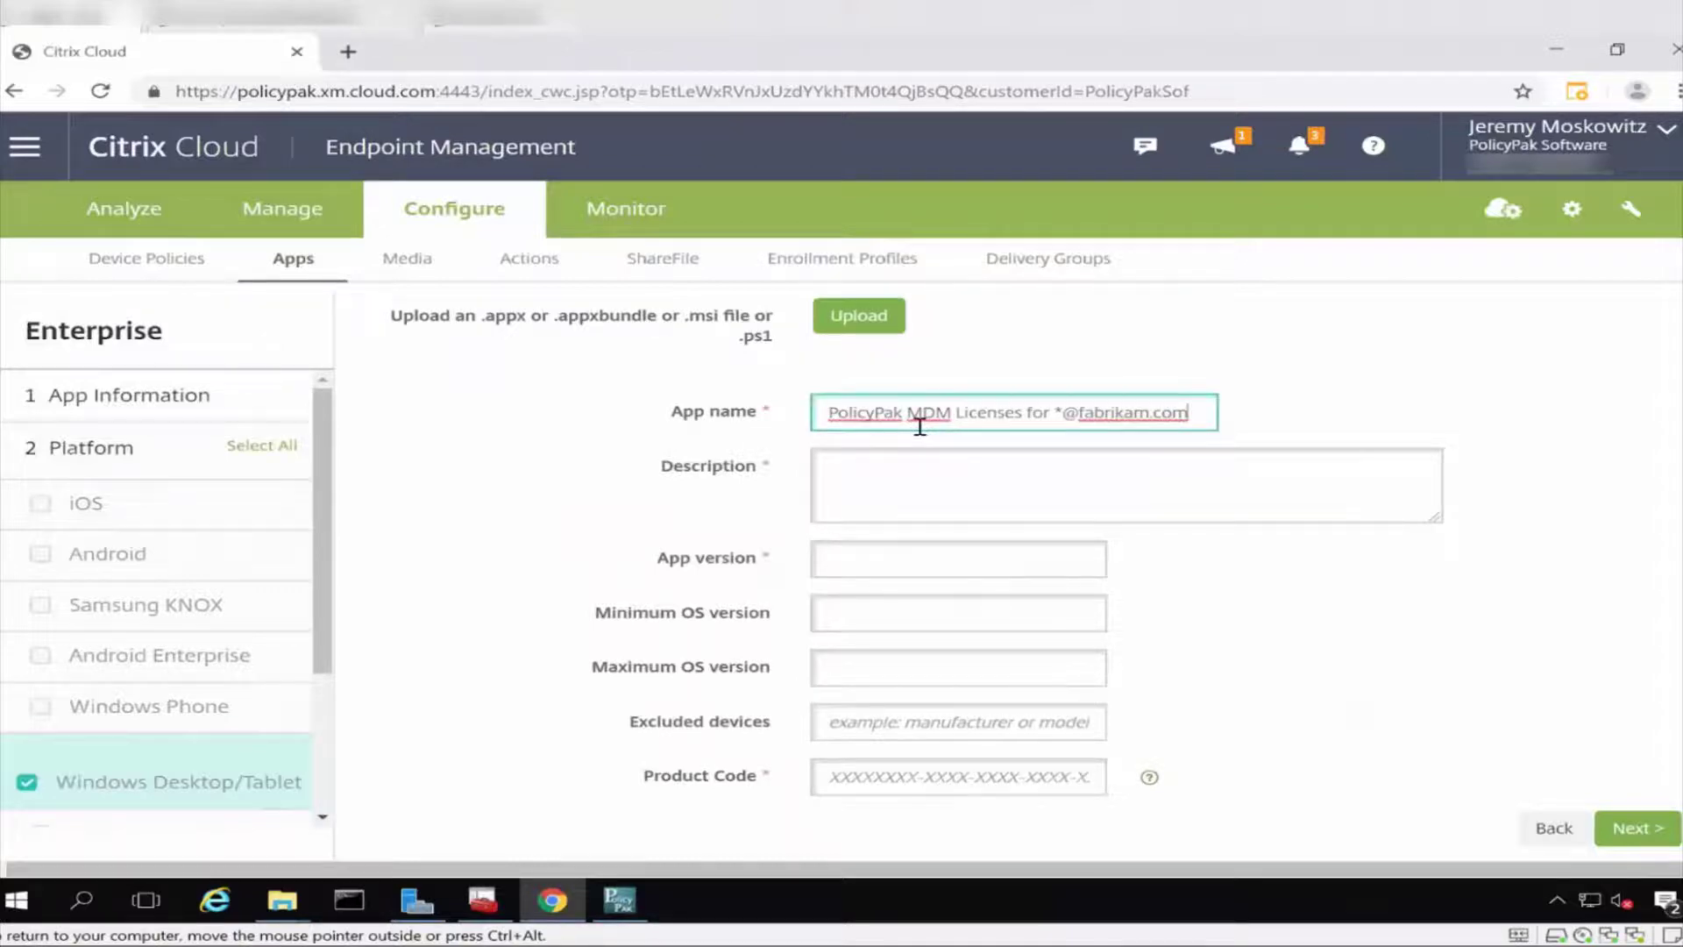
Use the product name as description and set the app version to 19.7.18.
click(958, 485)
key(ctrl+v)
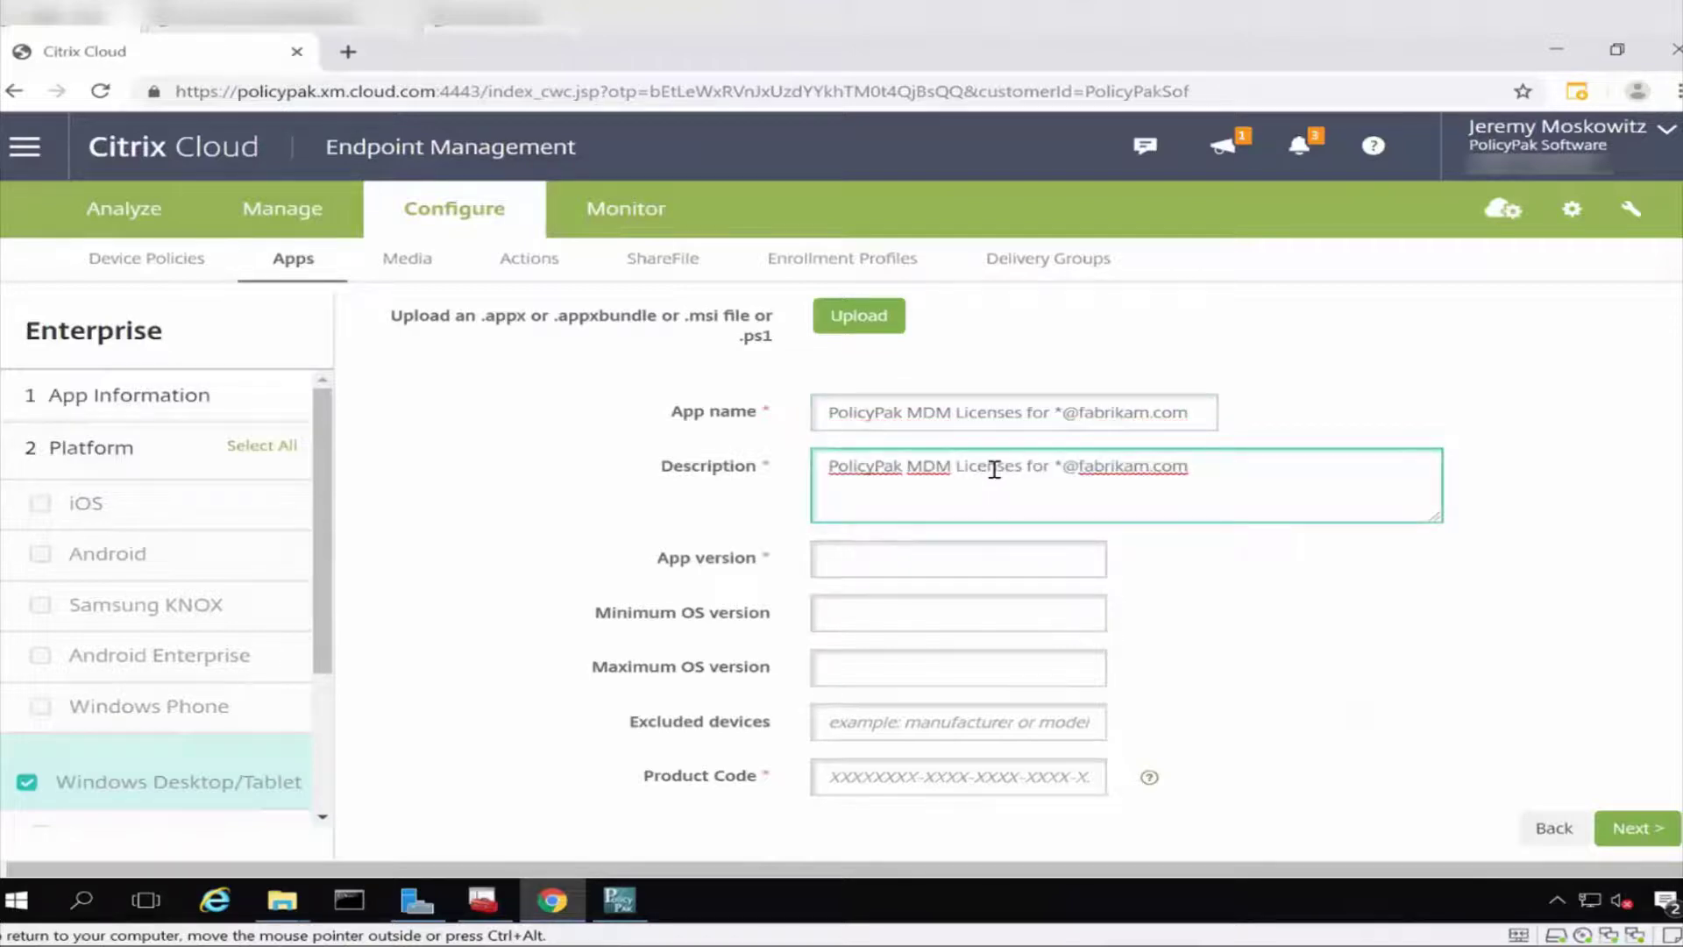
click(948, 557)
key(alt+Tab)
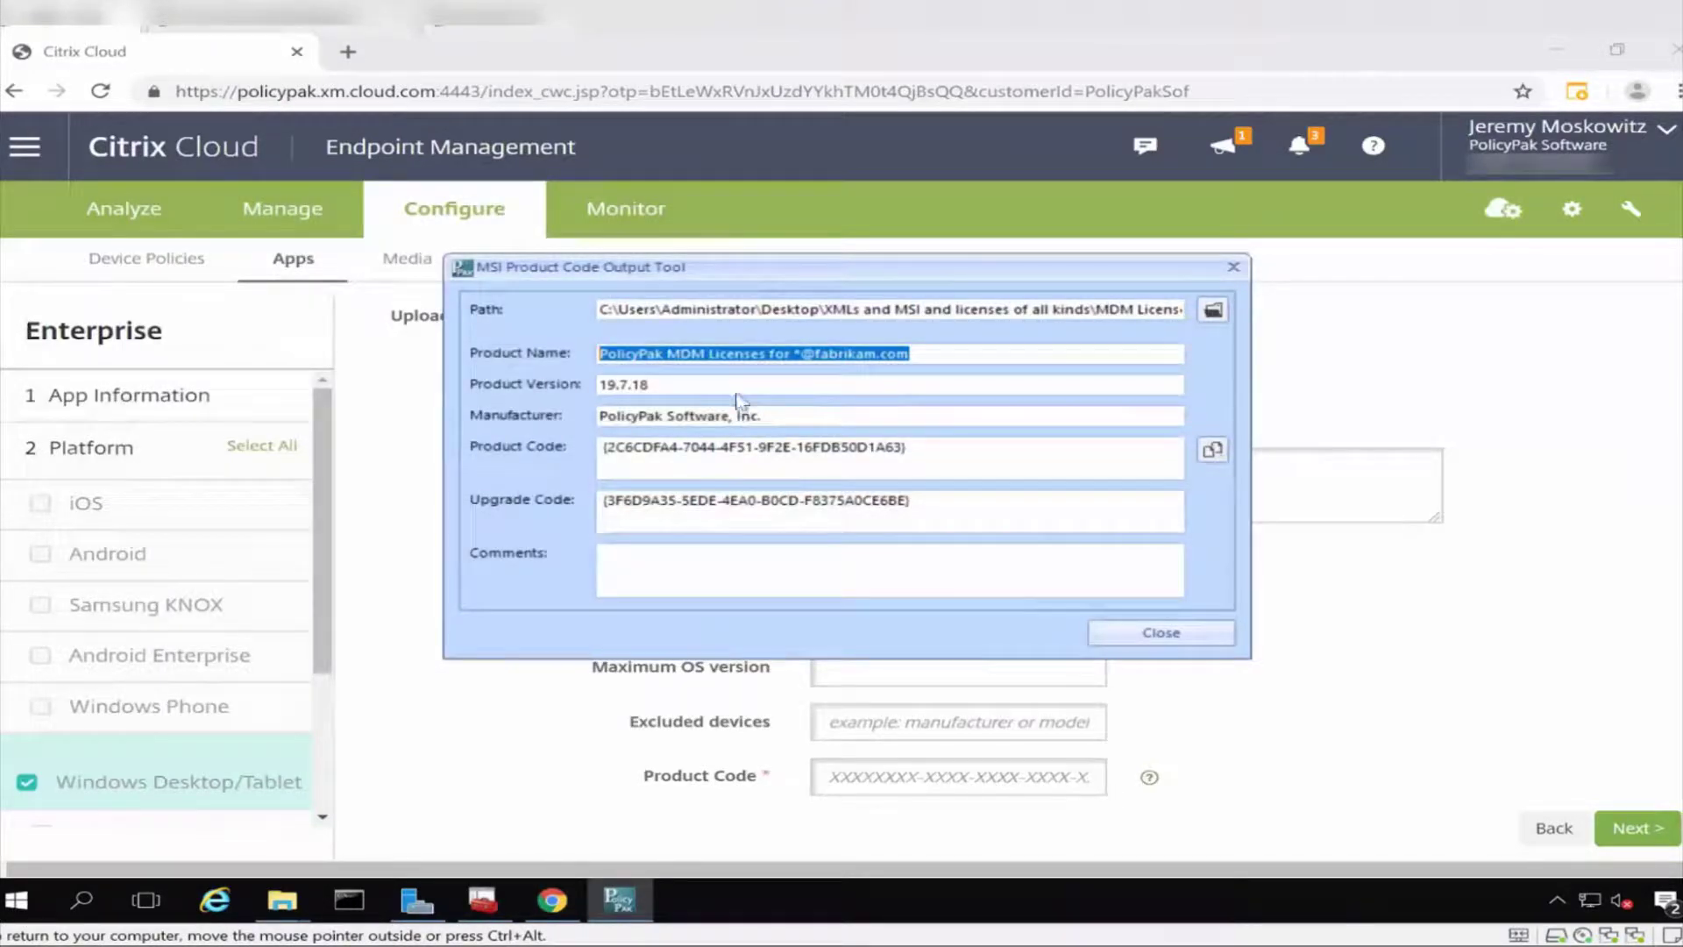
click(603, 384)
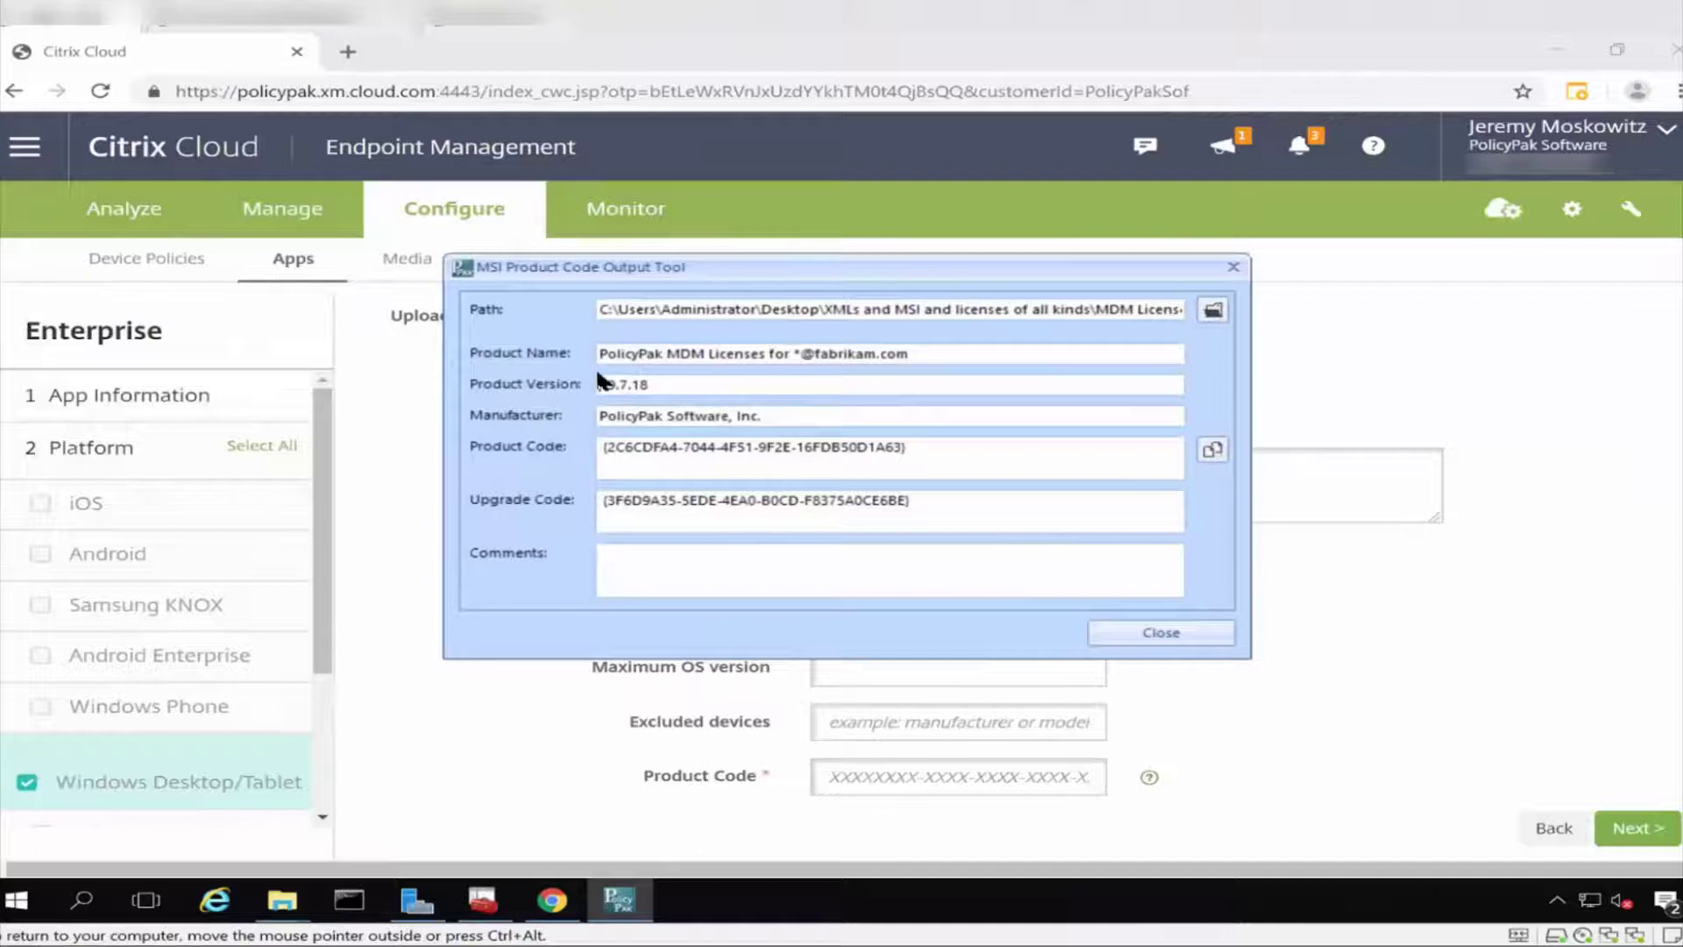
double_click(589, 384)
key(ctrl+c)
click(1496, 576)
click(884, 559)
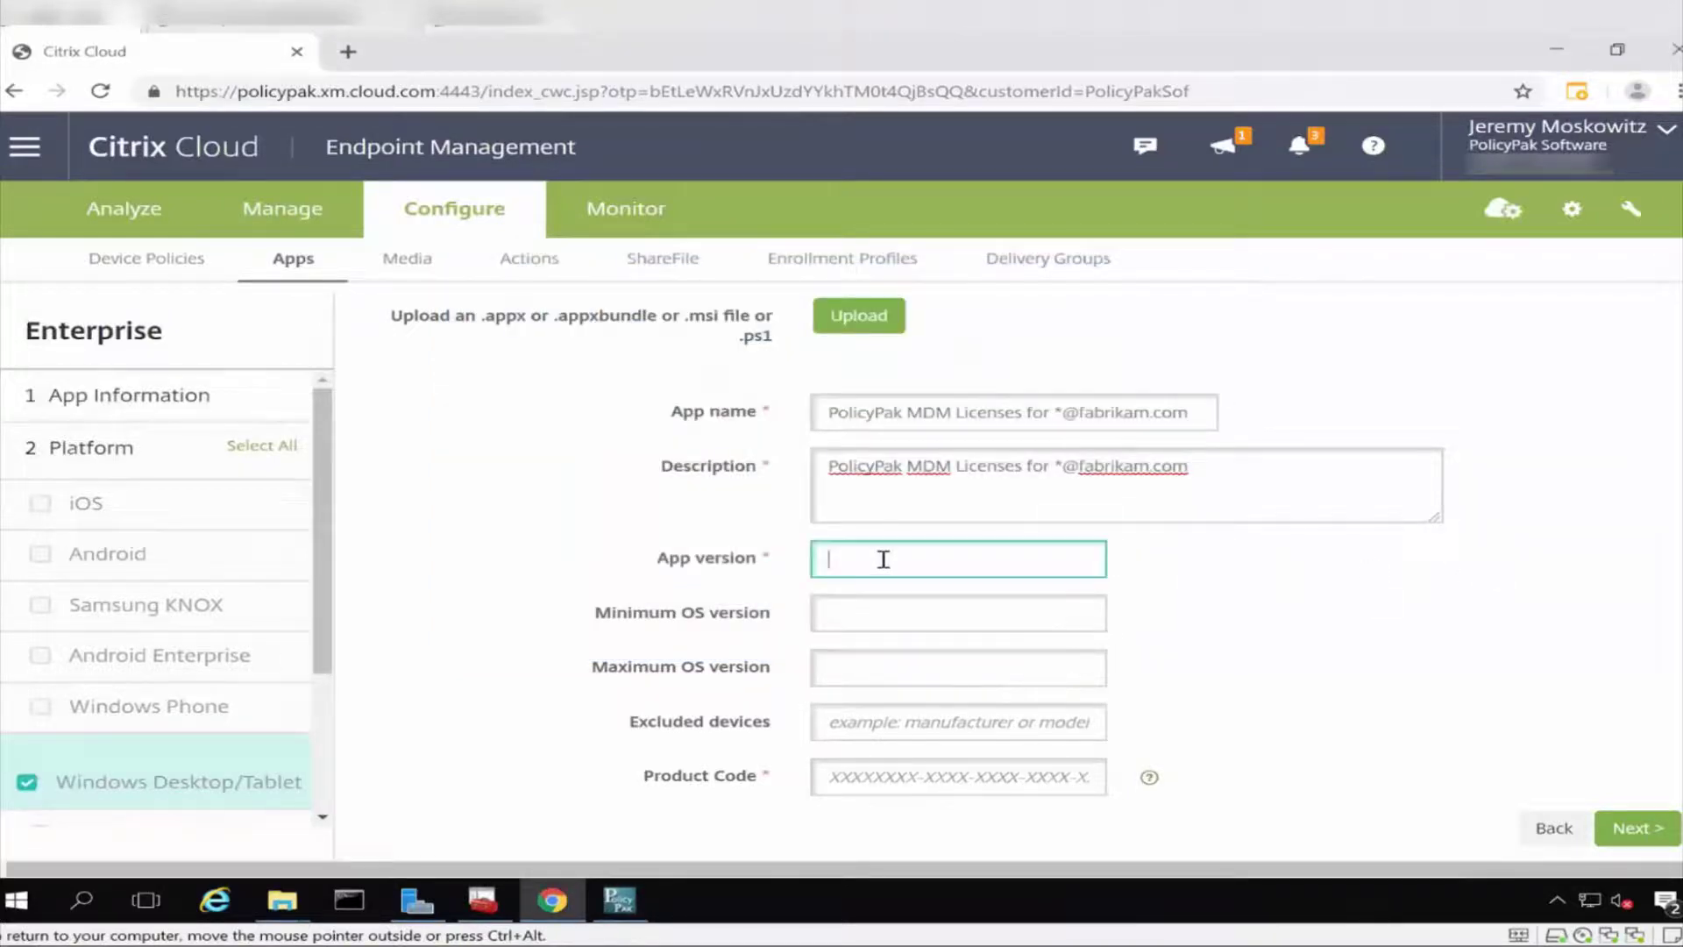
key(ctrl+v)
Enter the MSI's product code in the Product code field, minus its leading brace.
click(1070, 601)
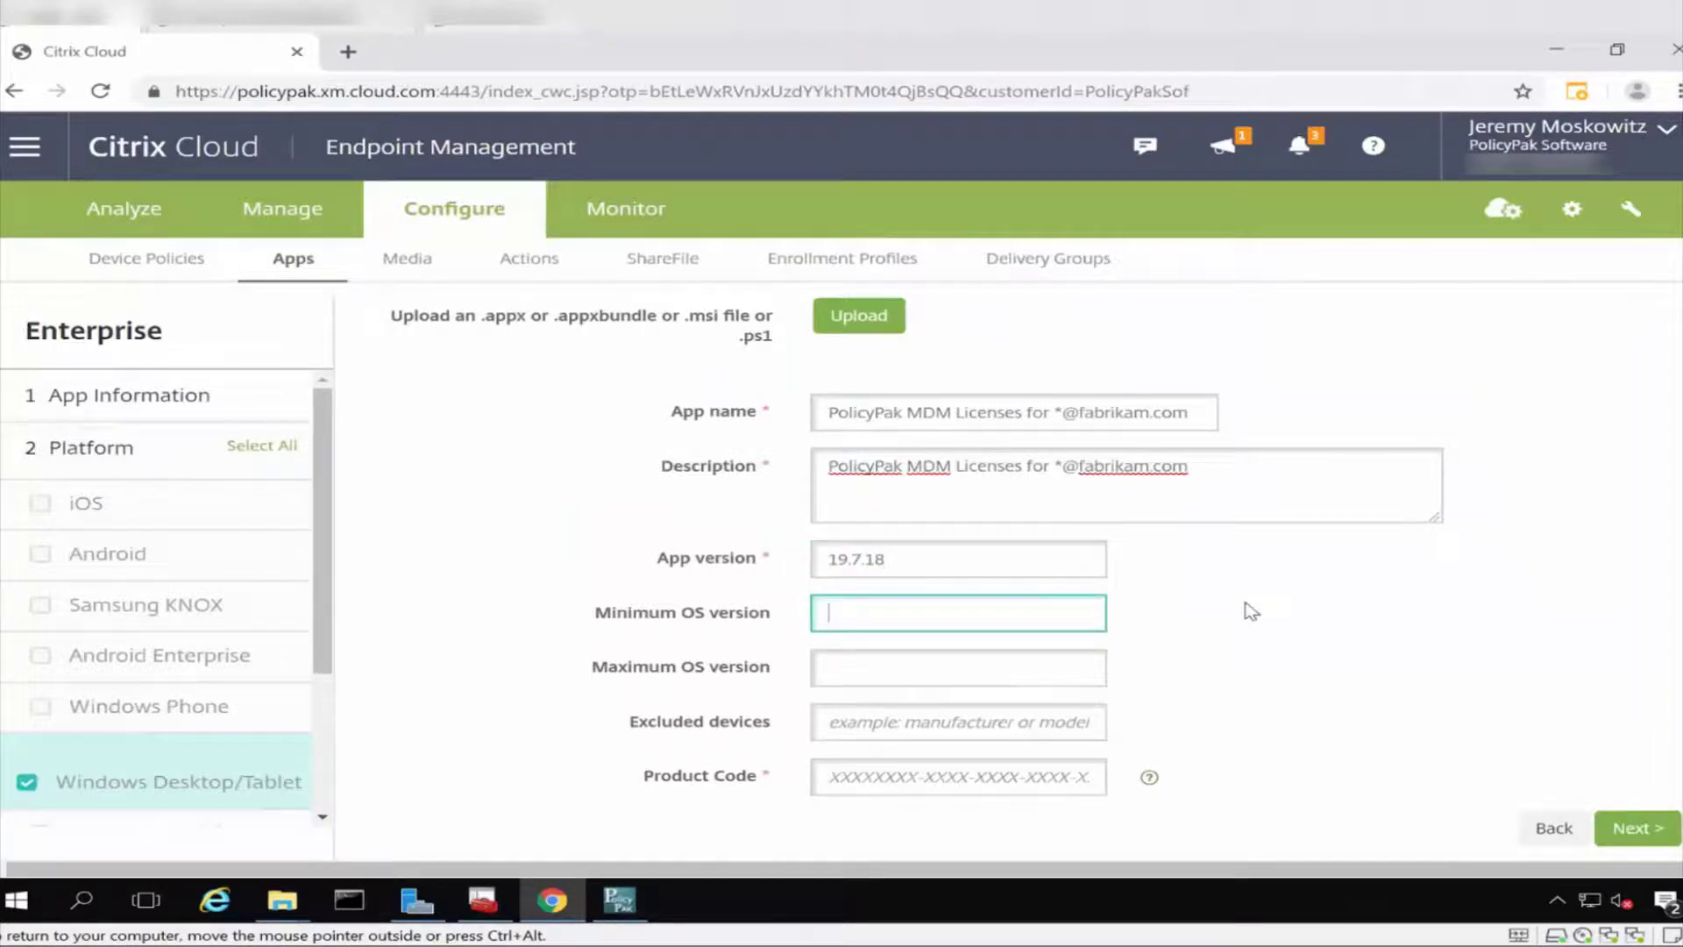
key(alt+Tab)
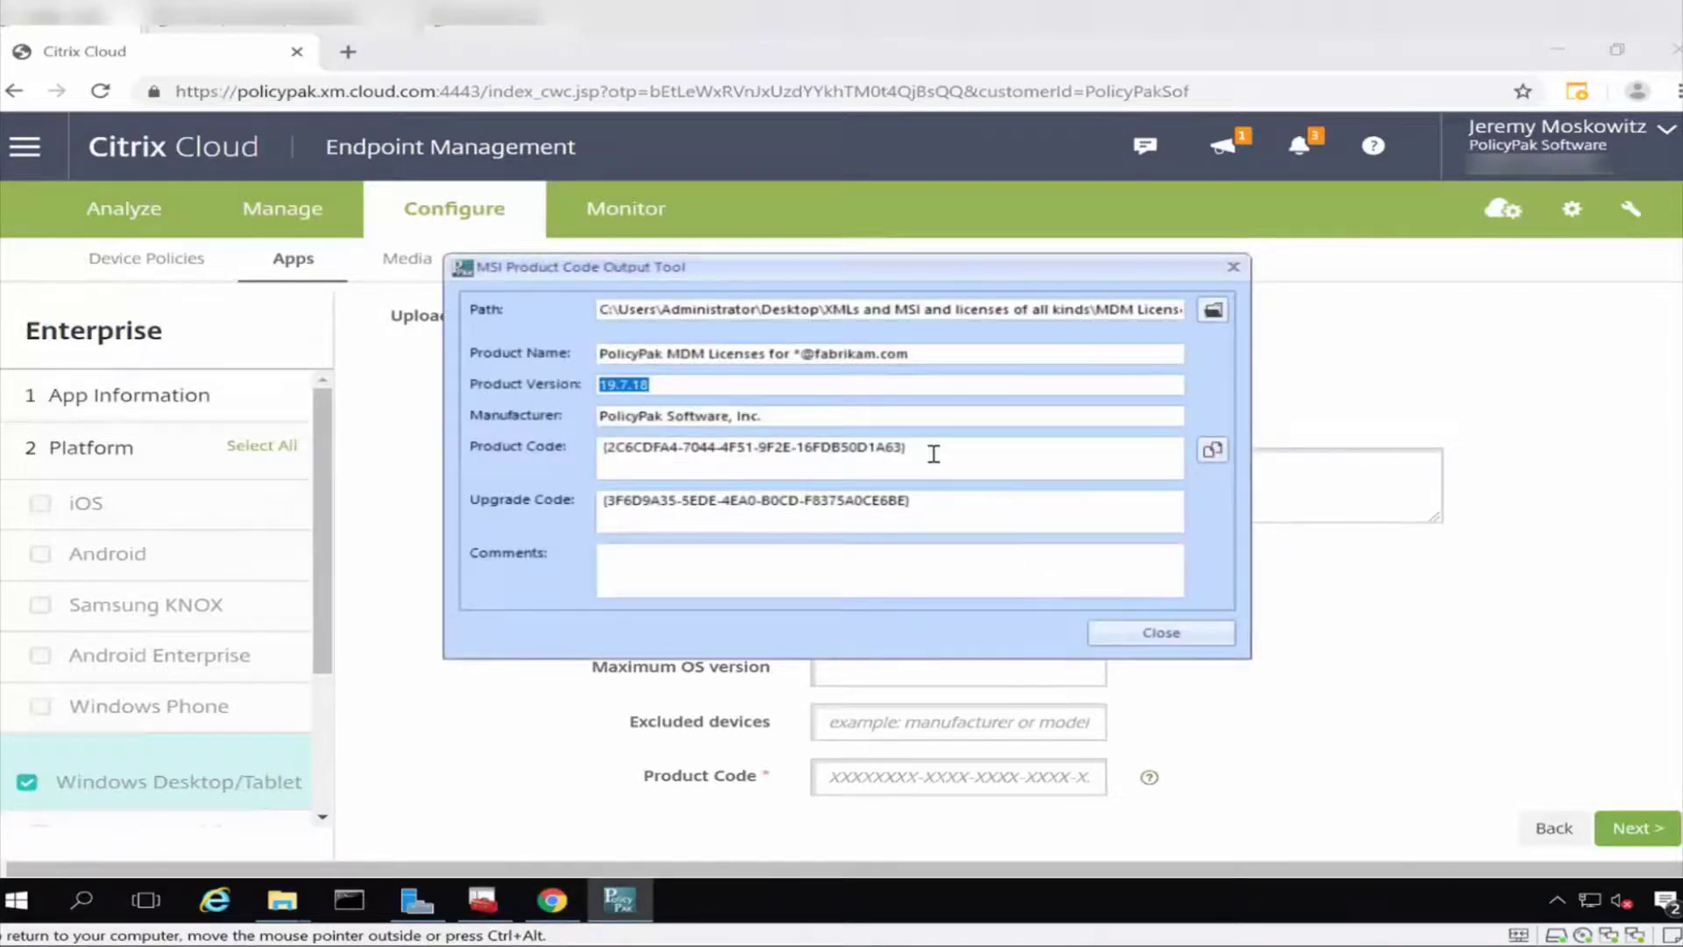
click(1214, 450)
click(1324, 617)
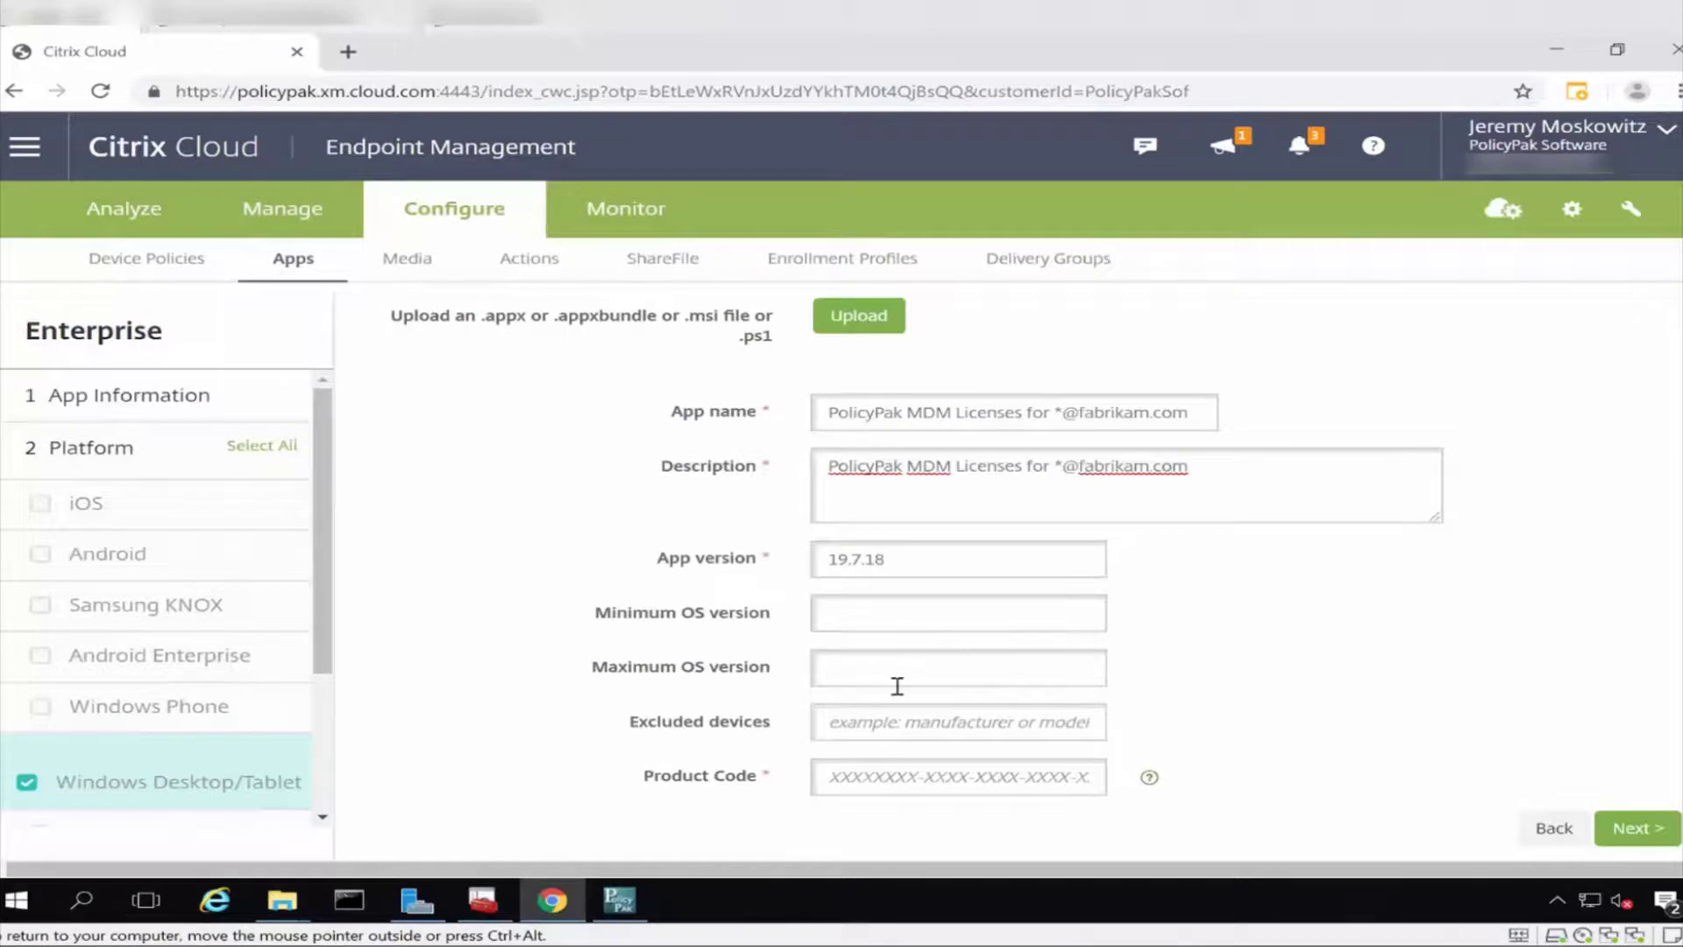
click(1018, 777)
key(ctrl+v)
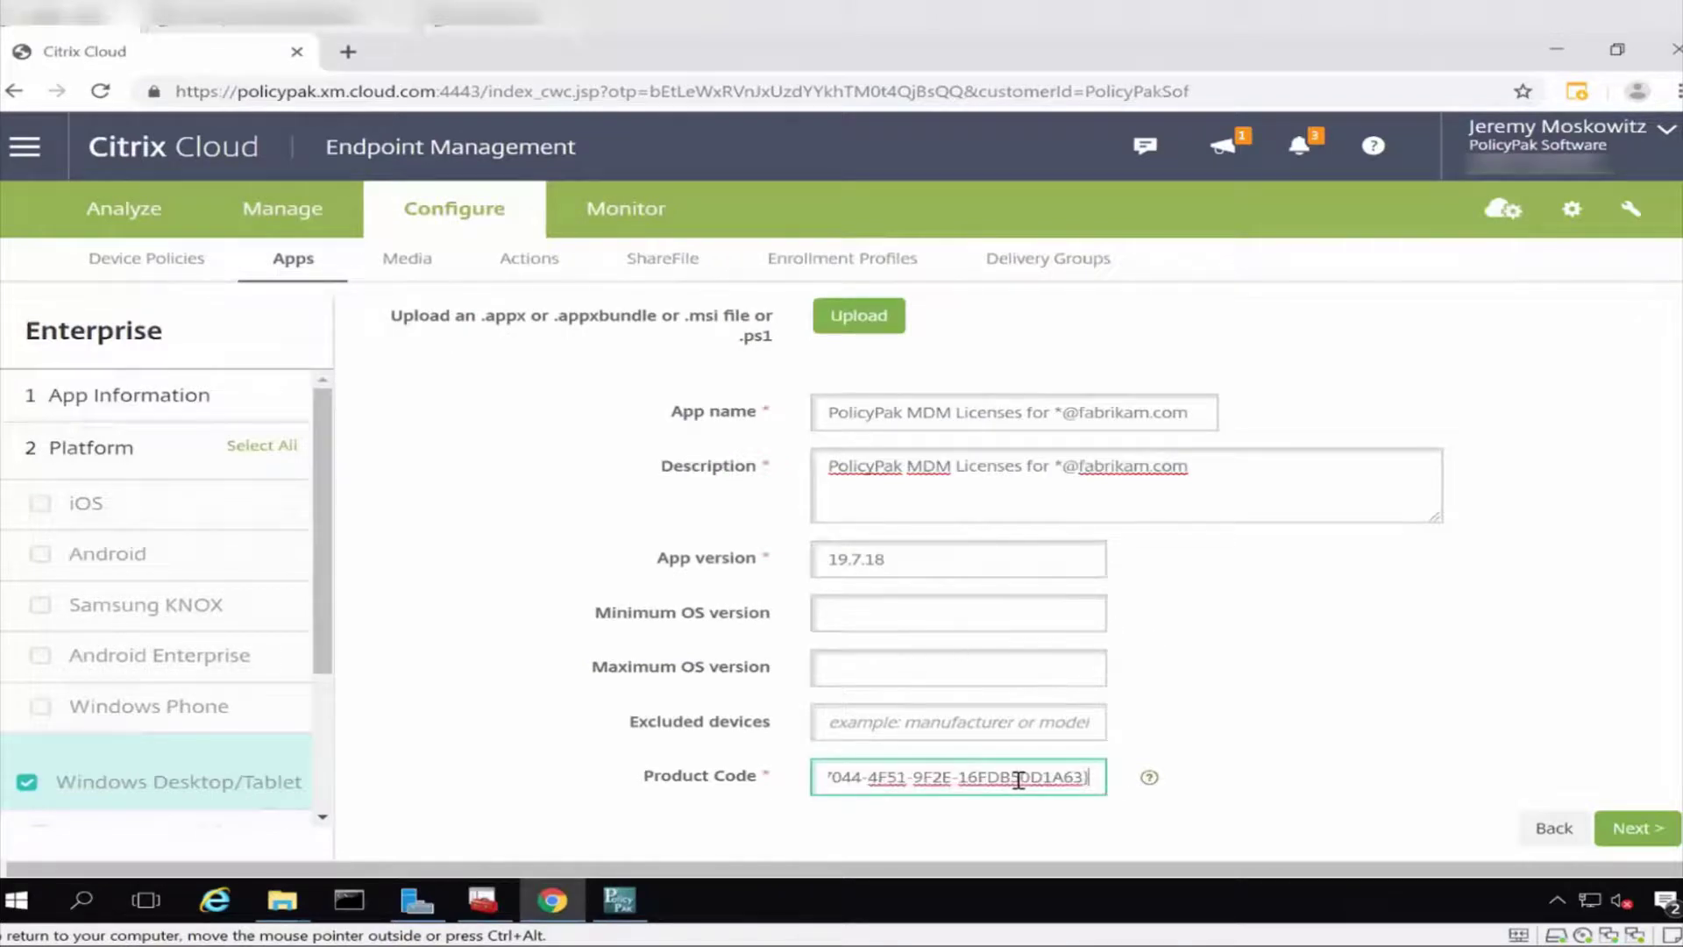
key(Home)
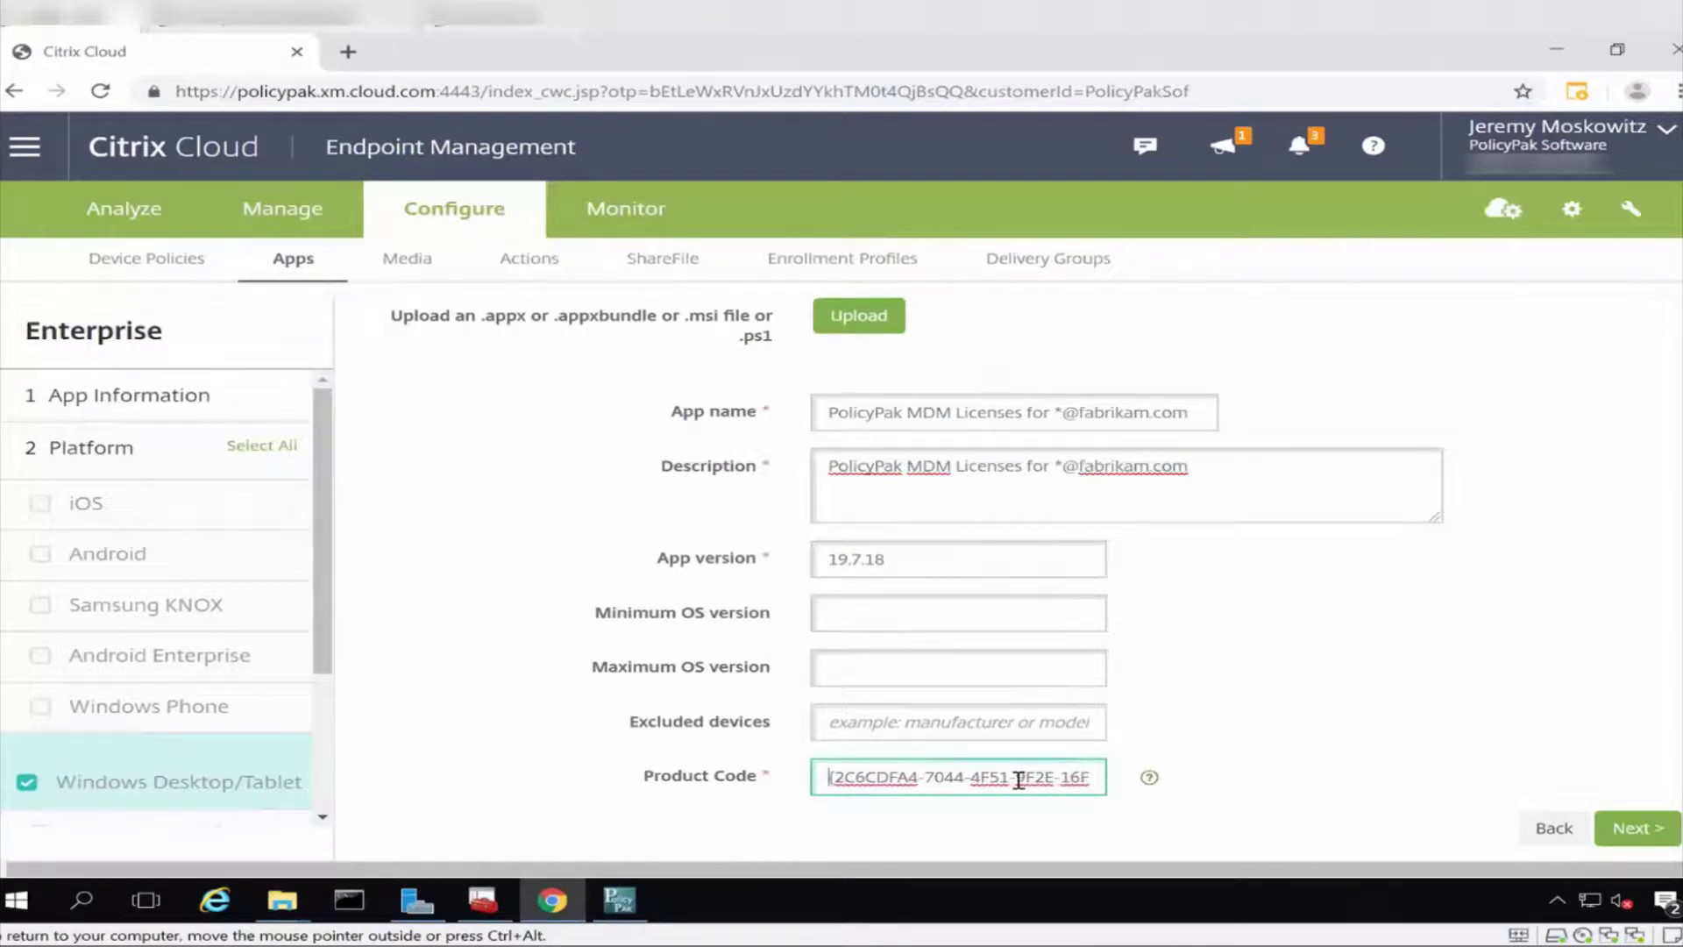
key(Delete)
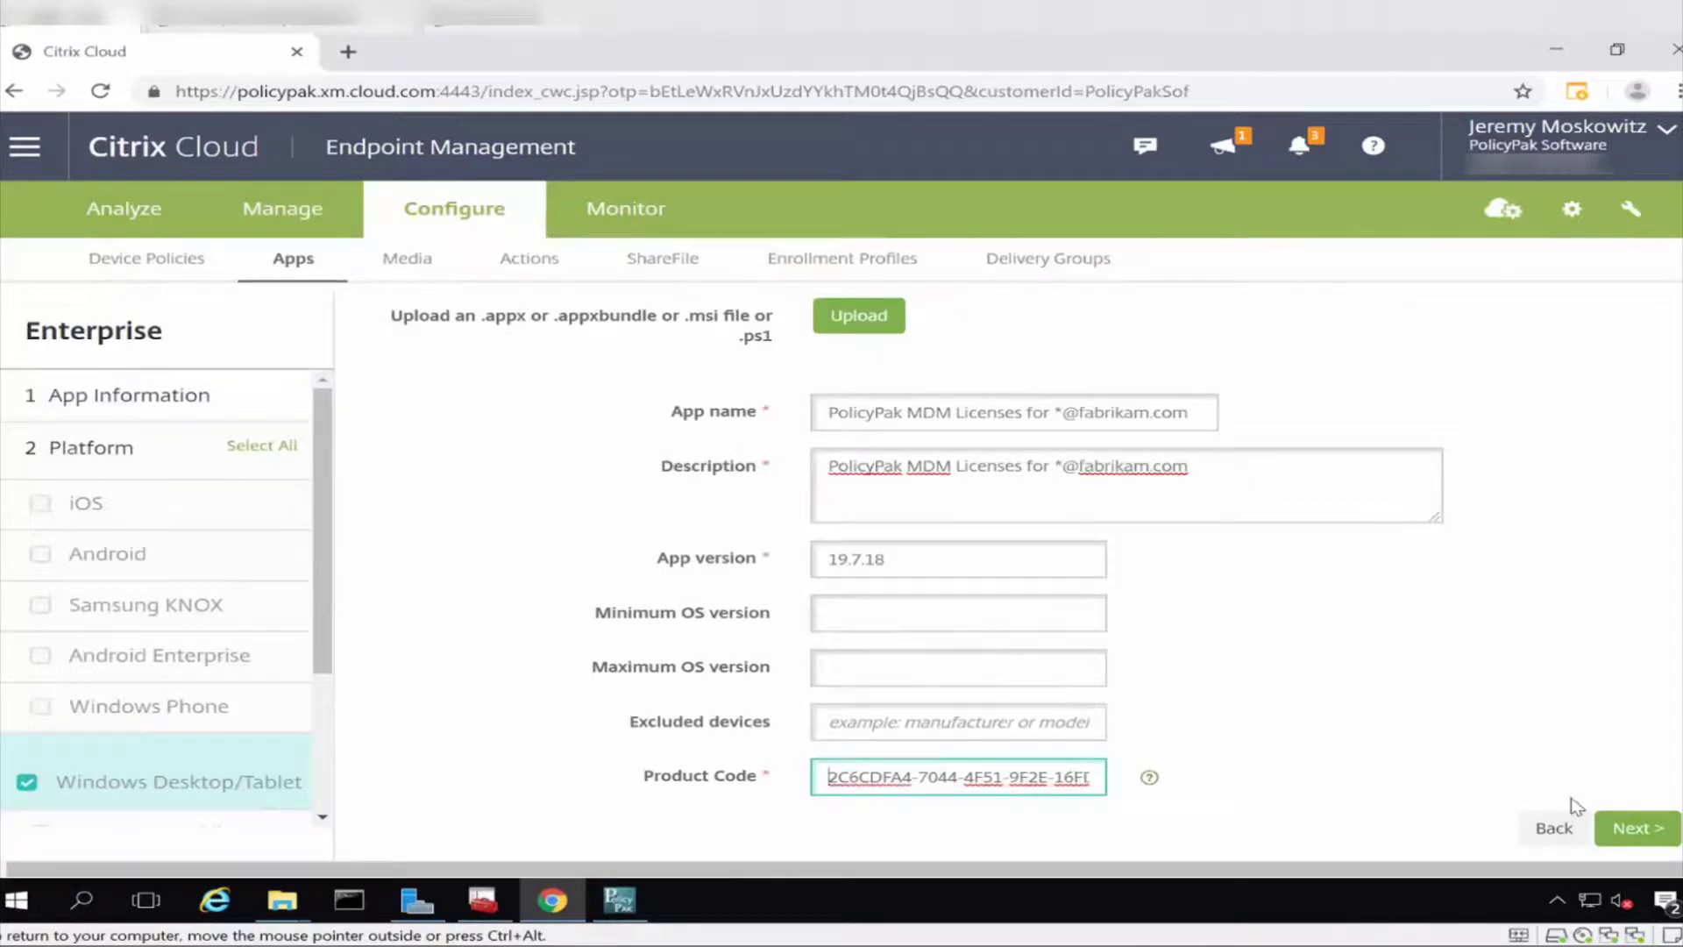
click(1624, 830)
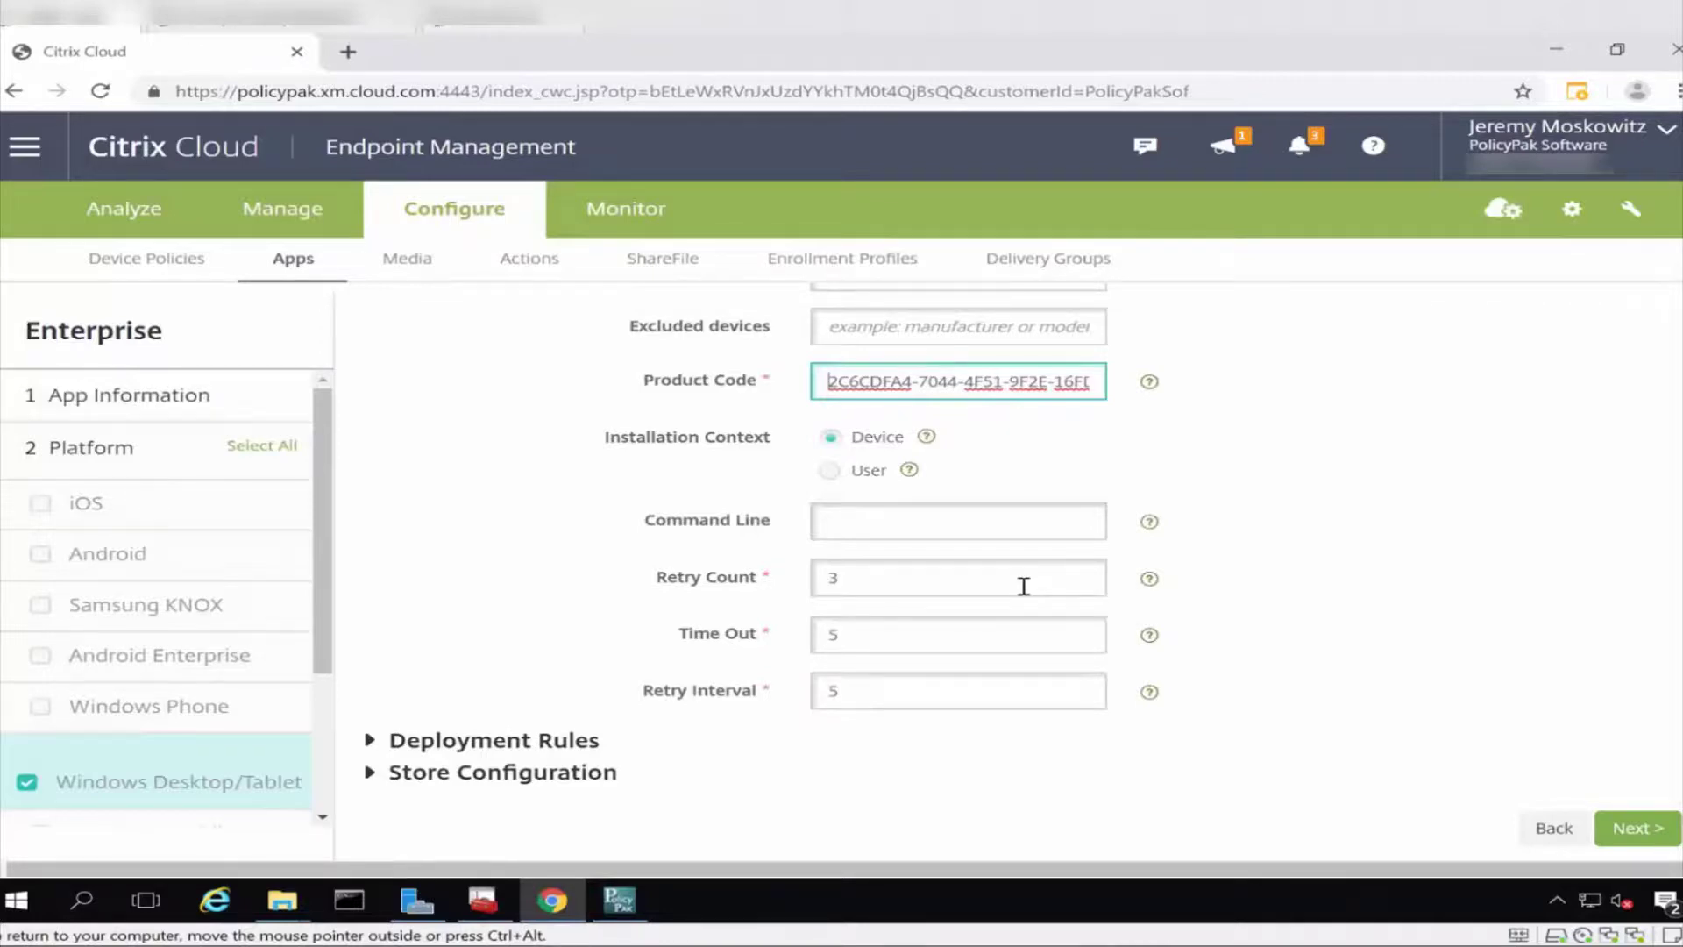
Set the licenses package's installer command line to /quiet for silent installation.
key(alt+Tab)
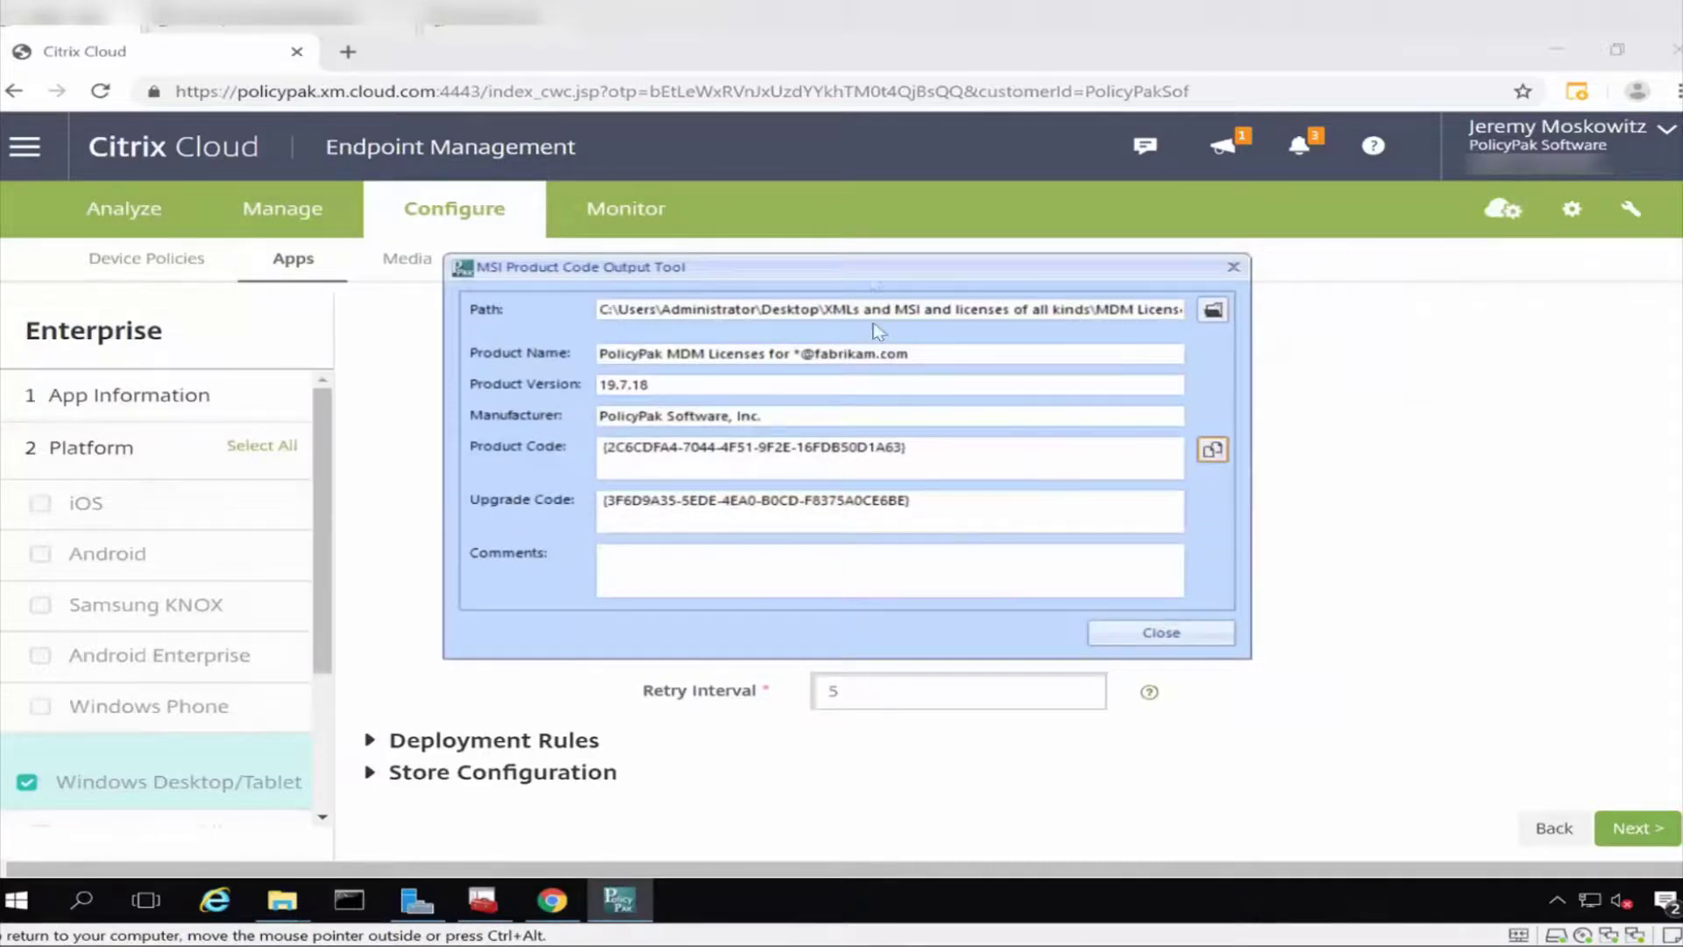
drag(873, 264, 1401, 219)
click(914, 520)
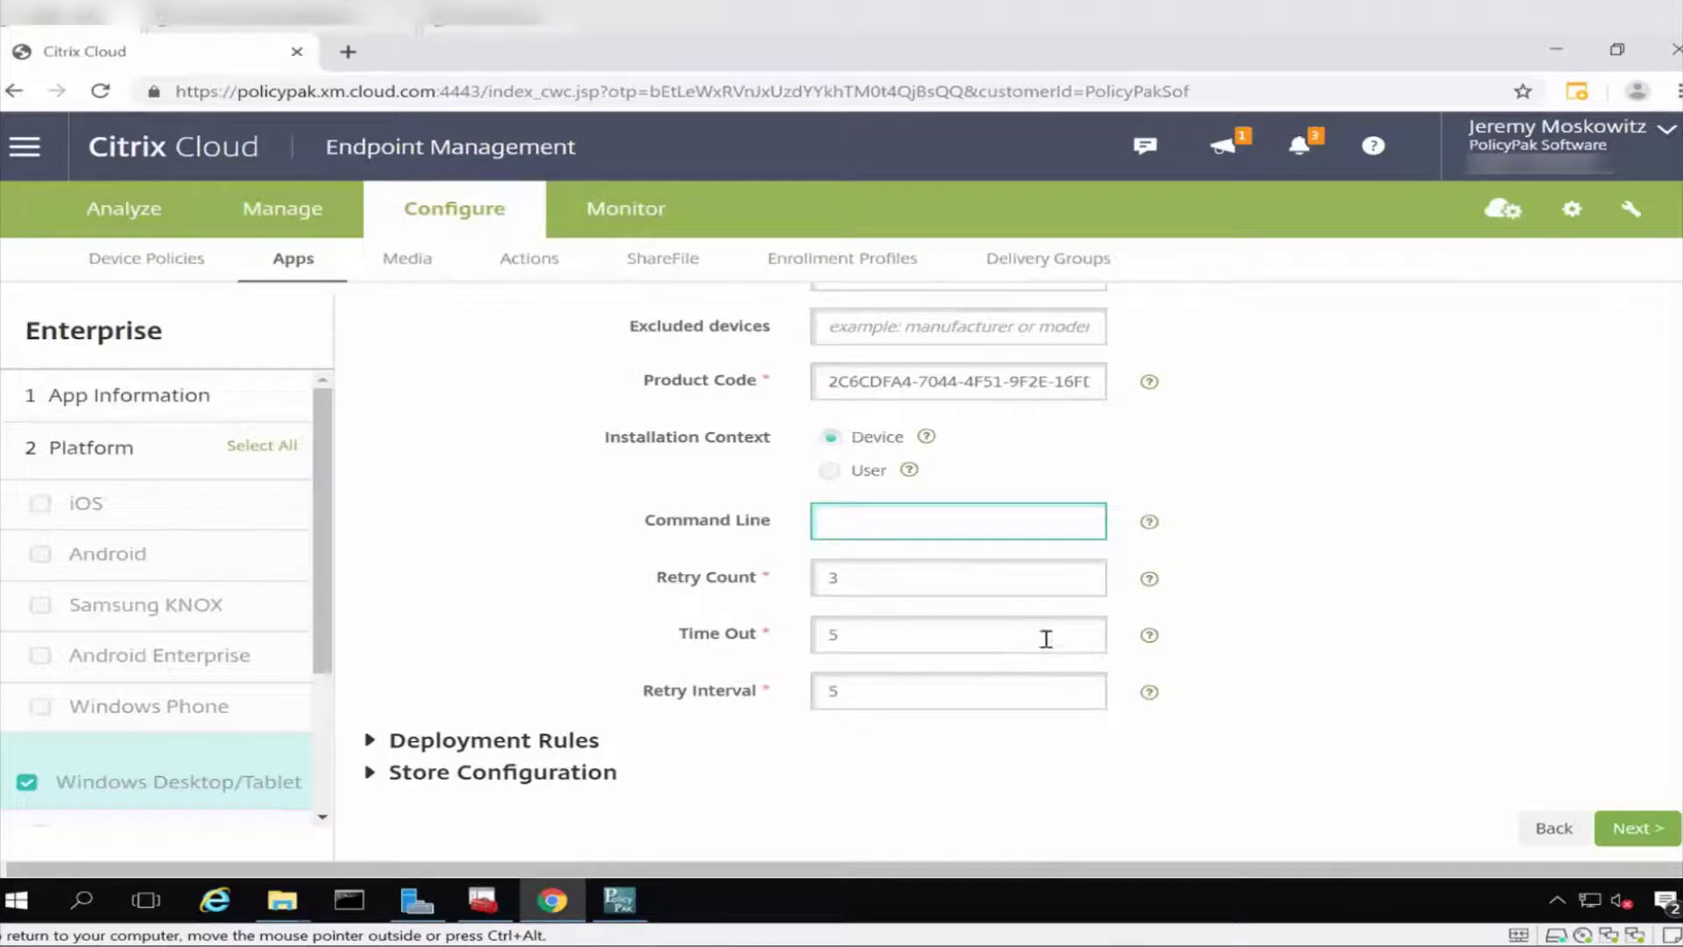
key(F11)
text(/quiet)
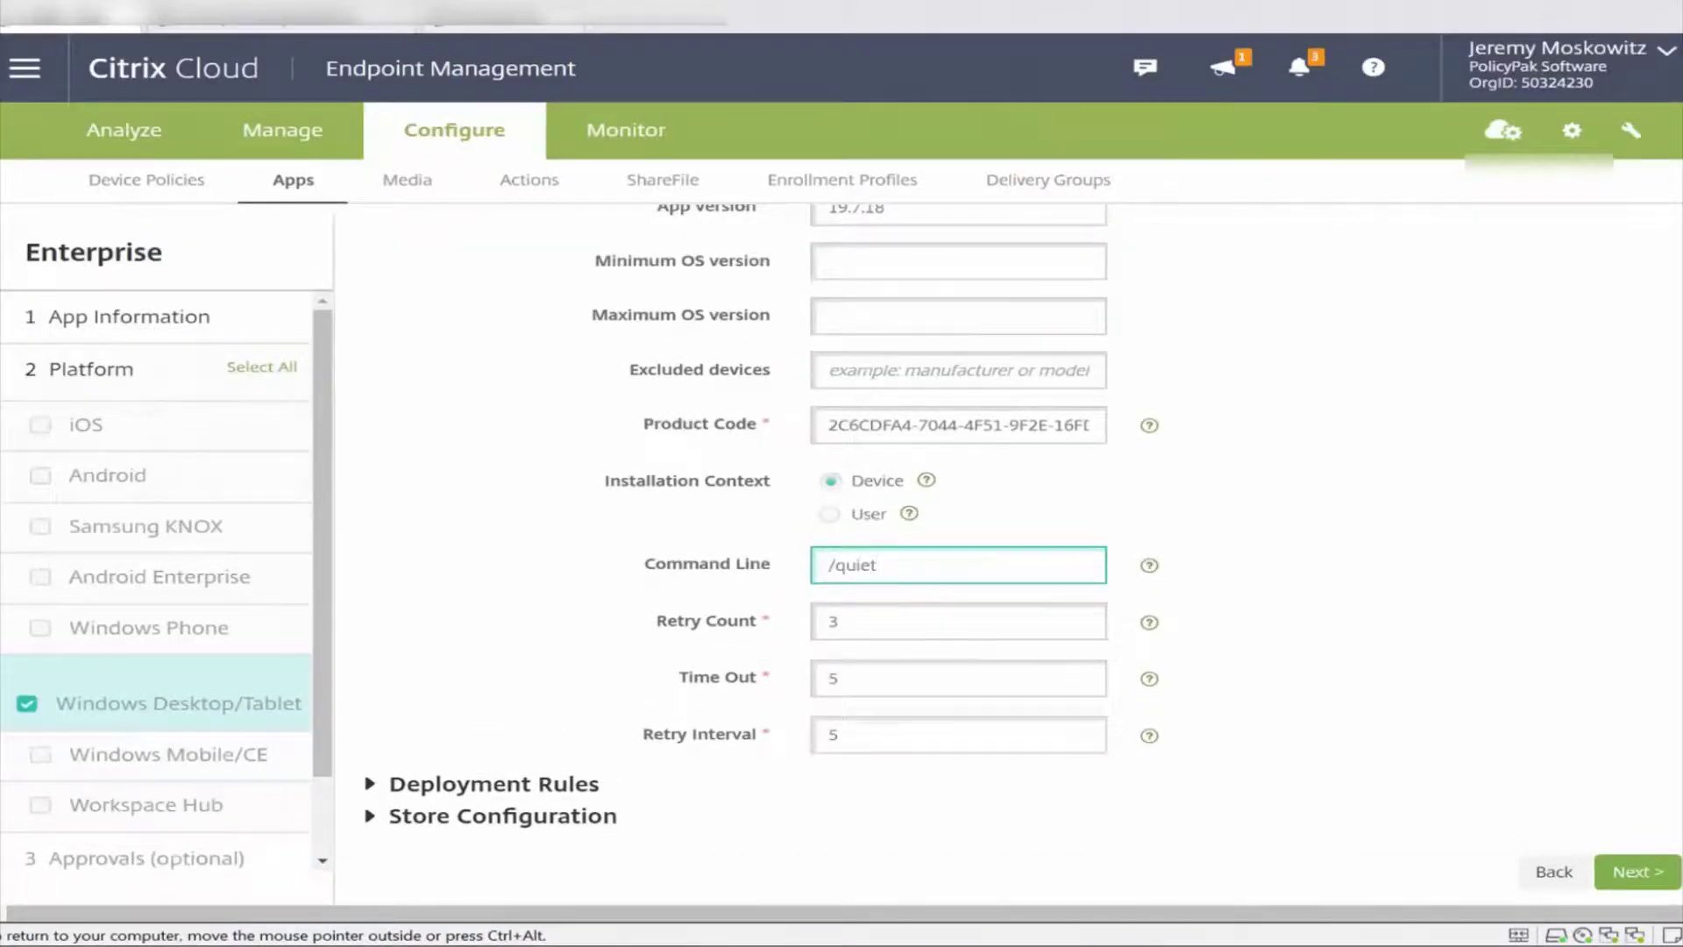
click(1297, 712)
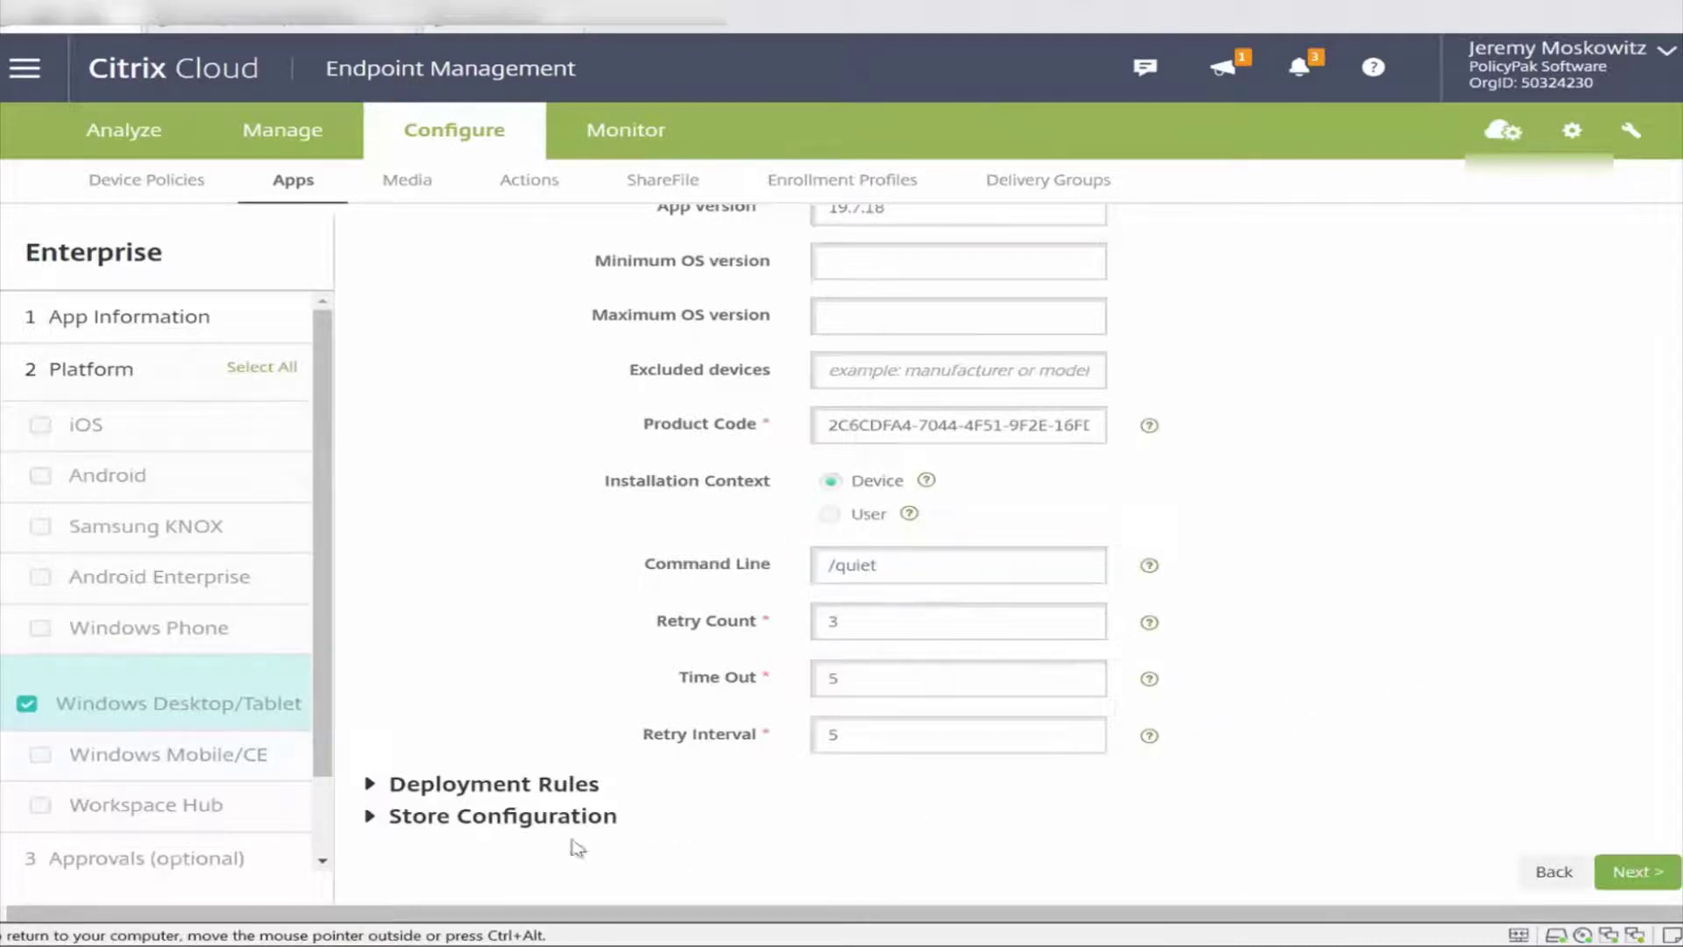
Skip approvals, assign the app to dg_policypak, save it, and show the Delivery Groups list.
click(1639, 873)
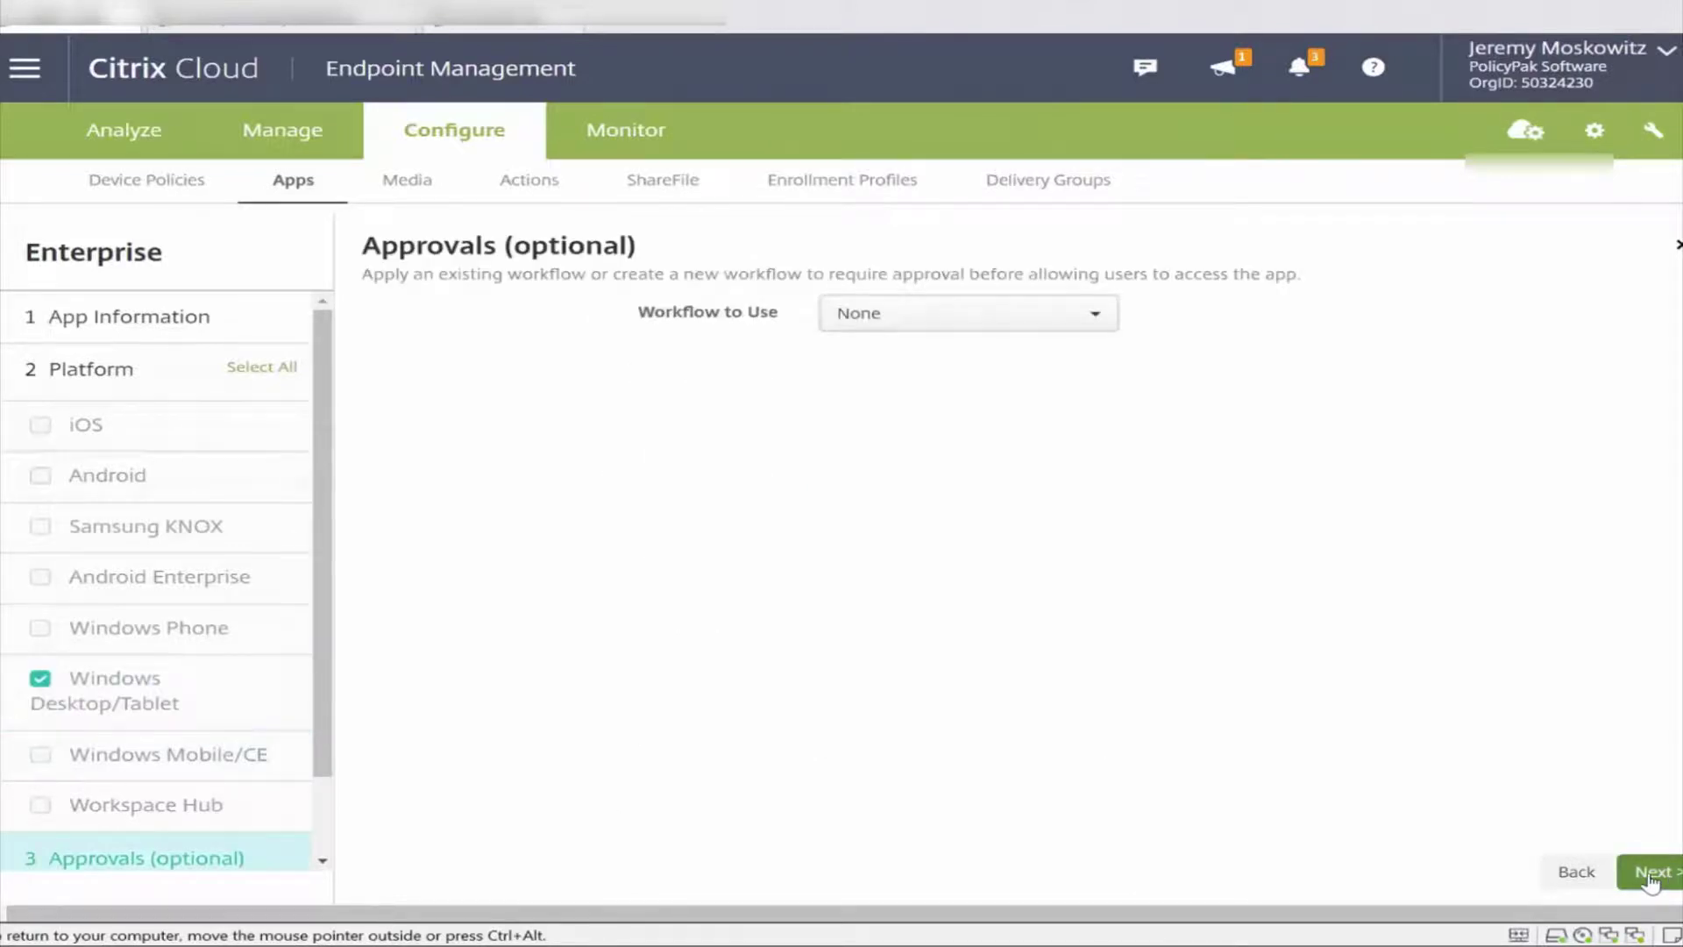
click(1651, 880)
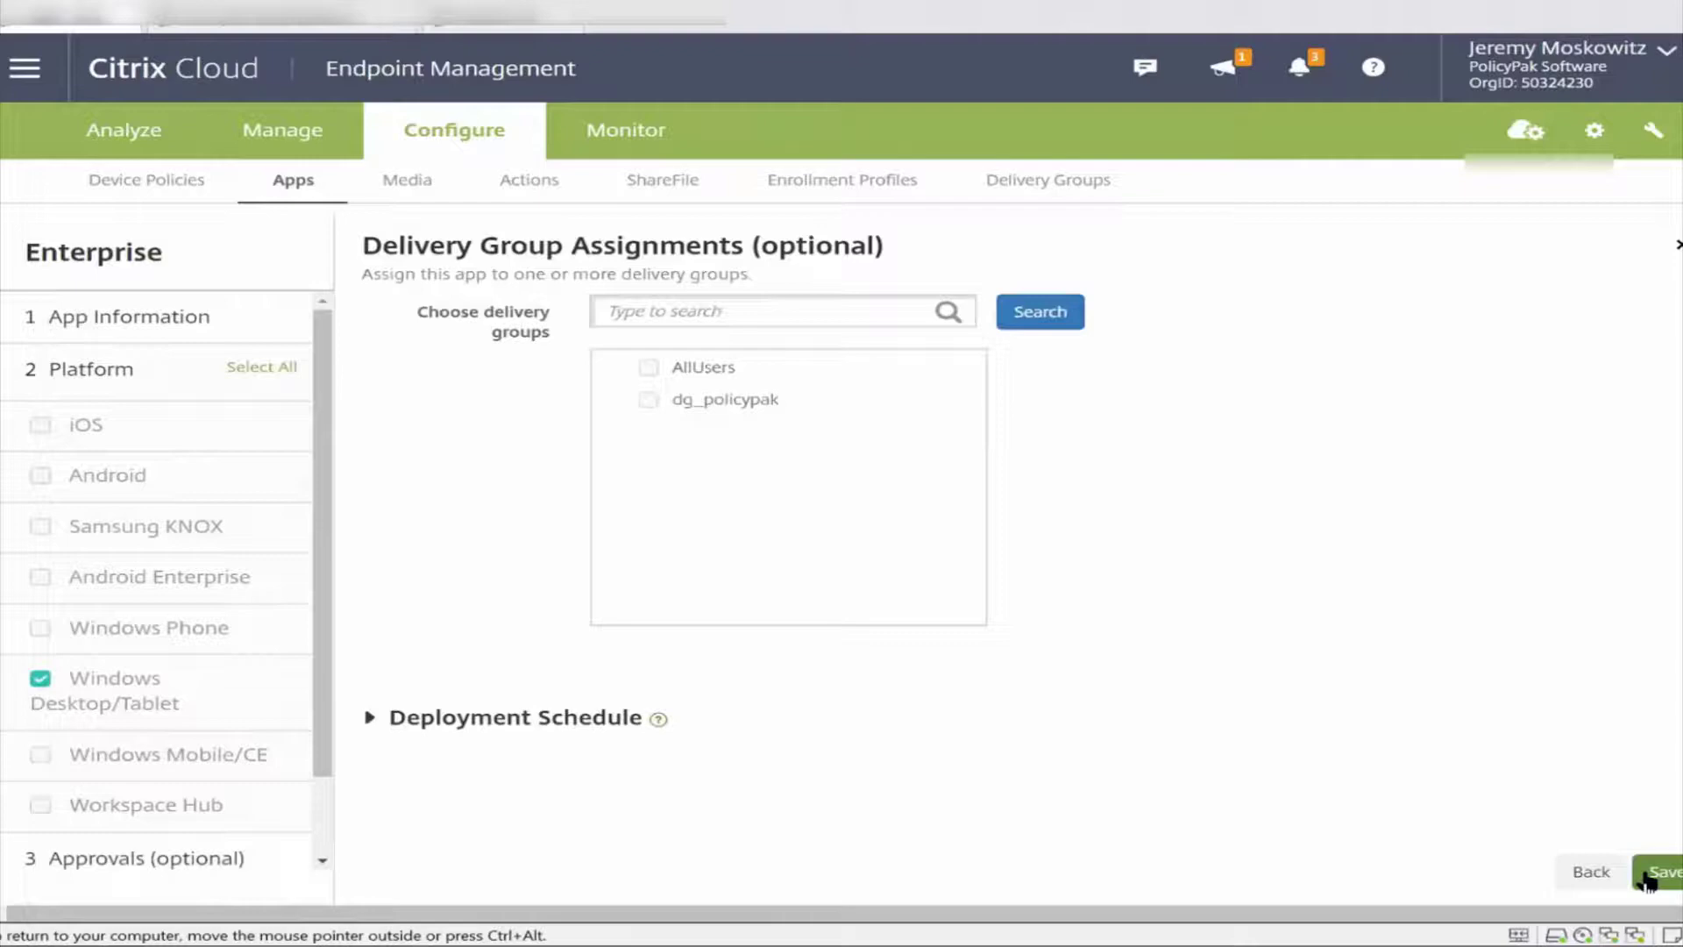
click(649, 404)
click(1673, 873)
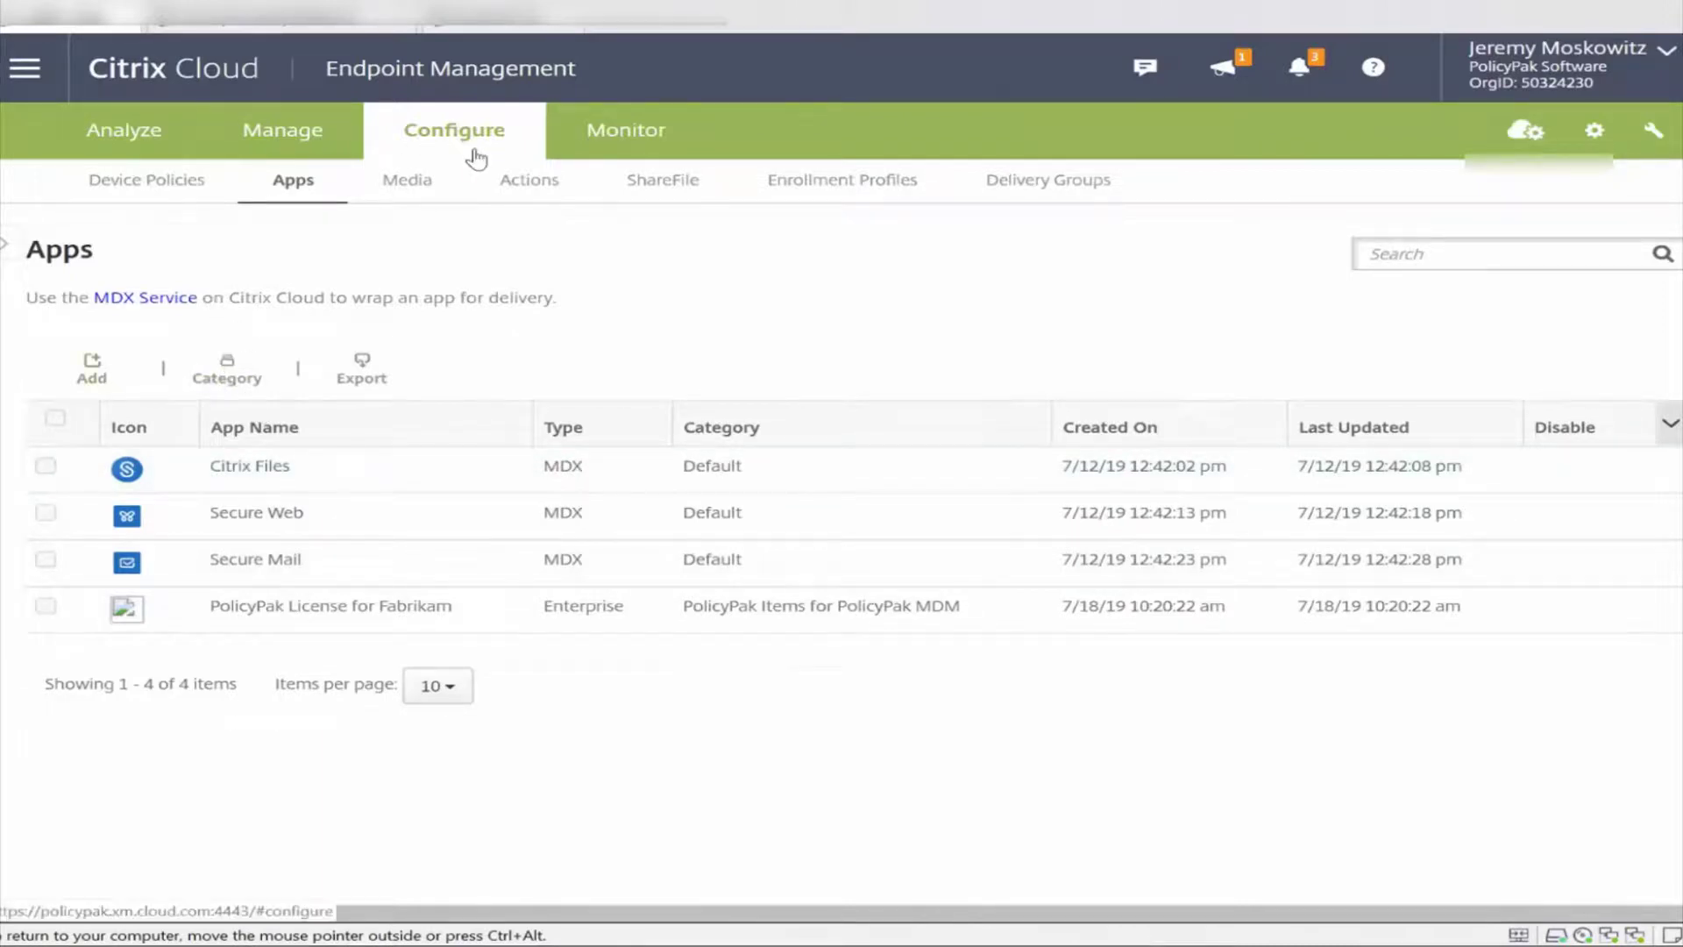
click(1026, 192)
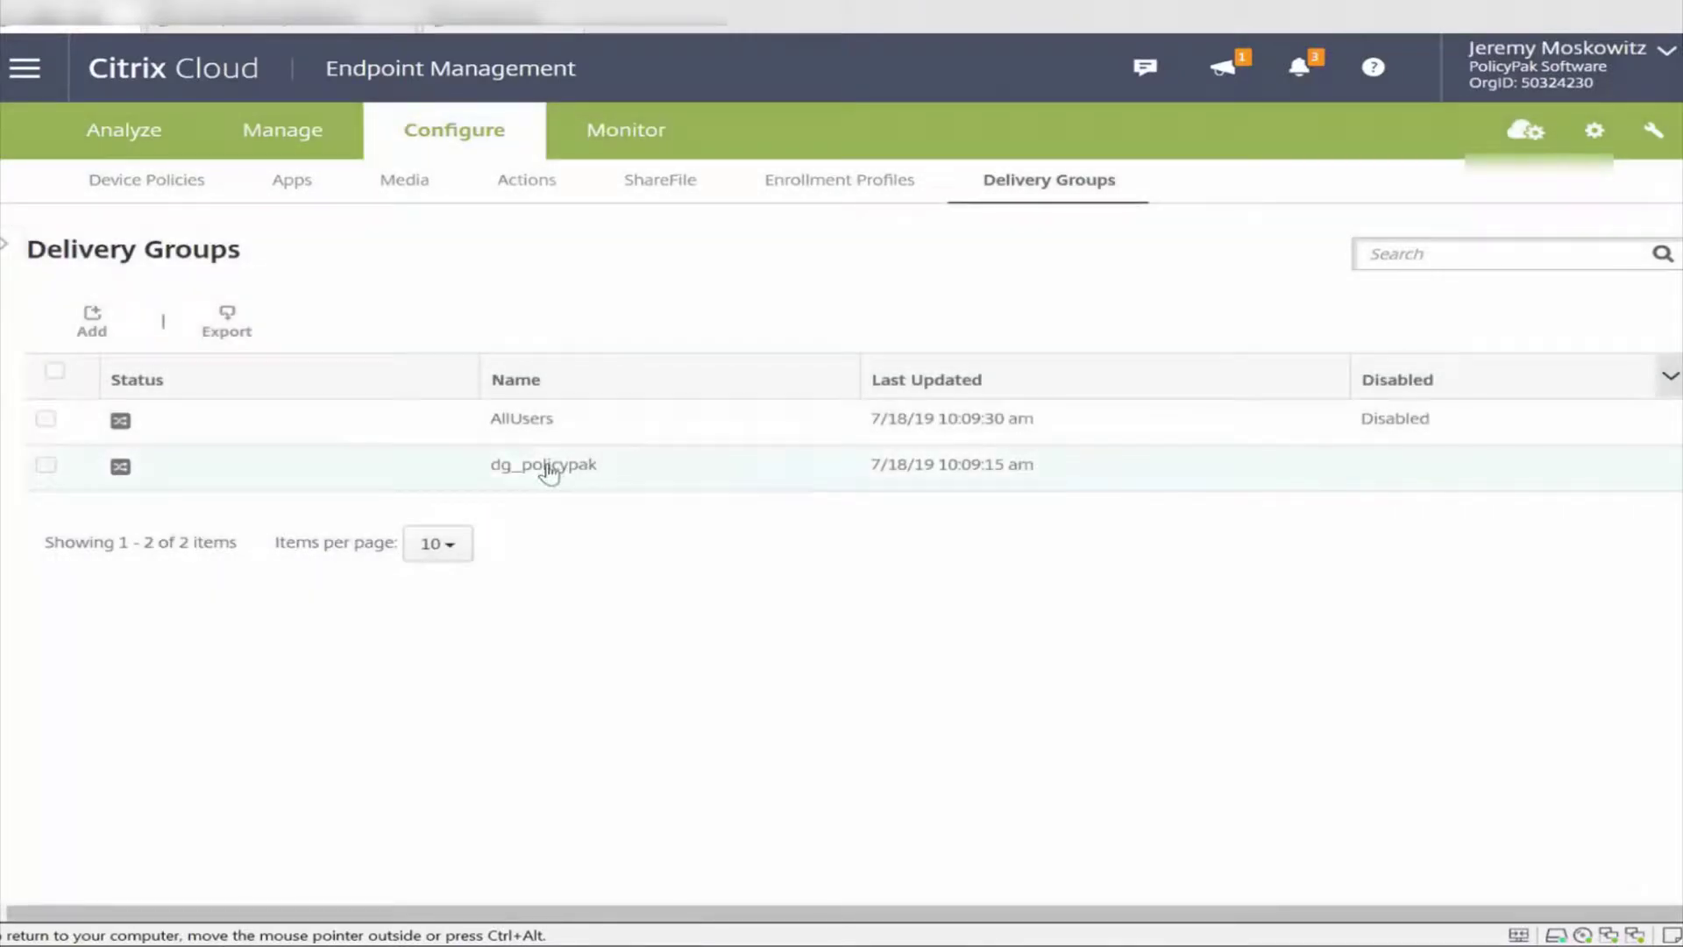
Move PolicyPak License for Fabrikam from optional to required apps in dg_policypak and save the group.
click(548, 473)
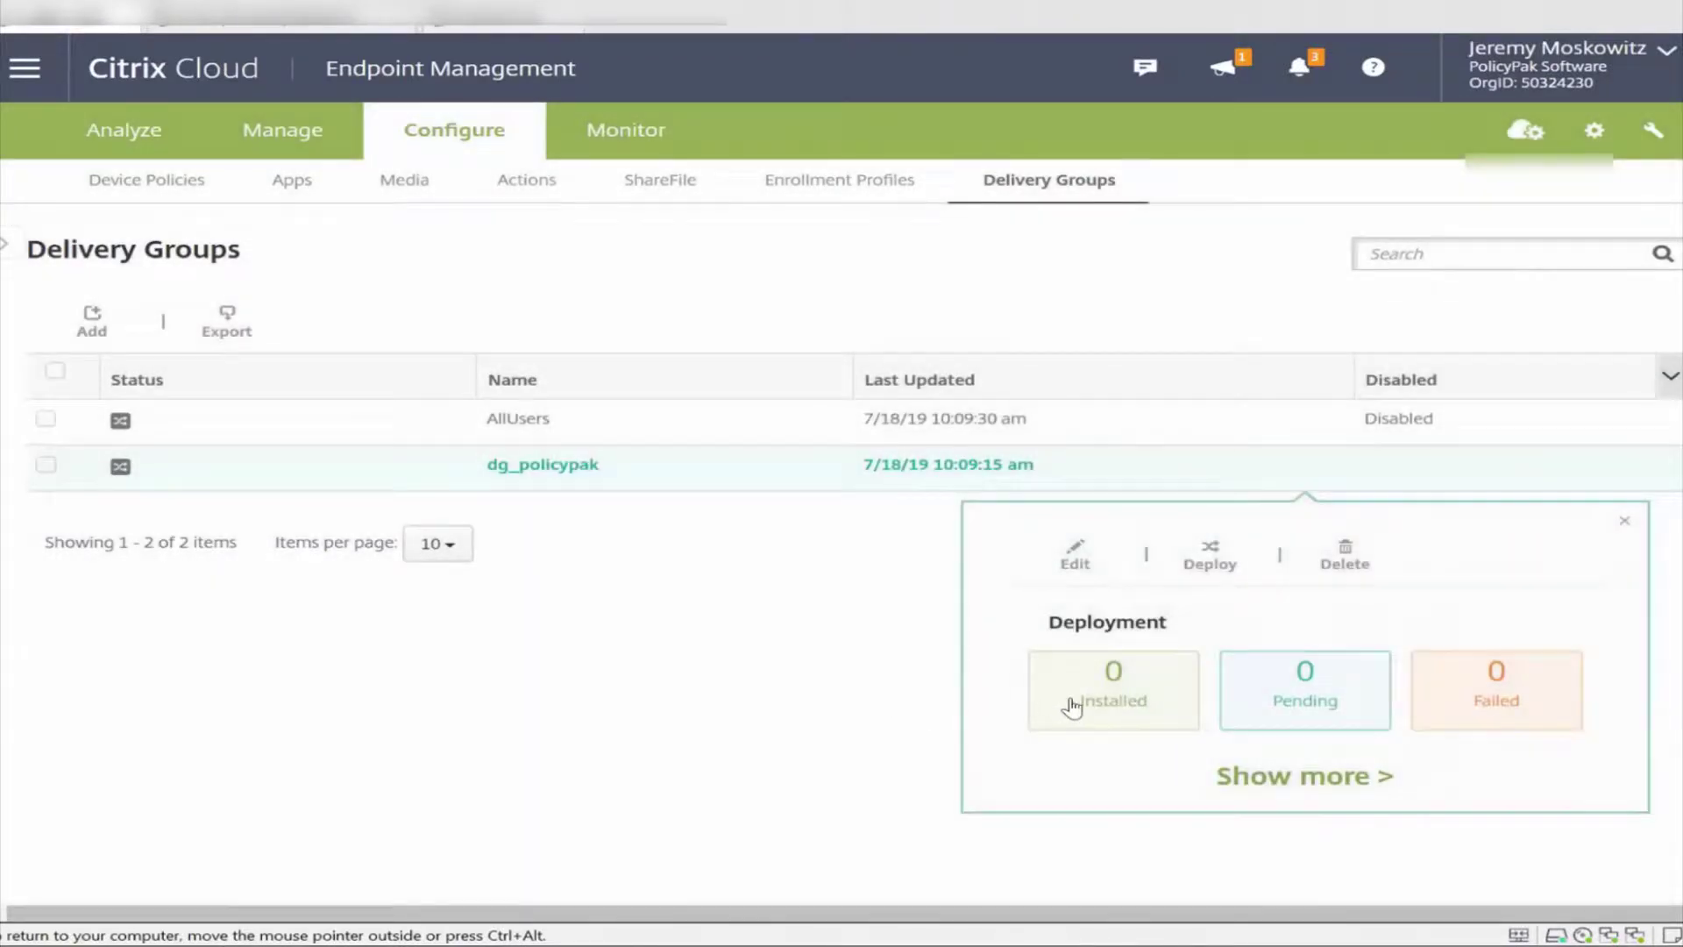
click(1072, 554)
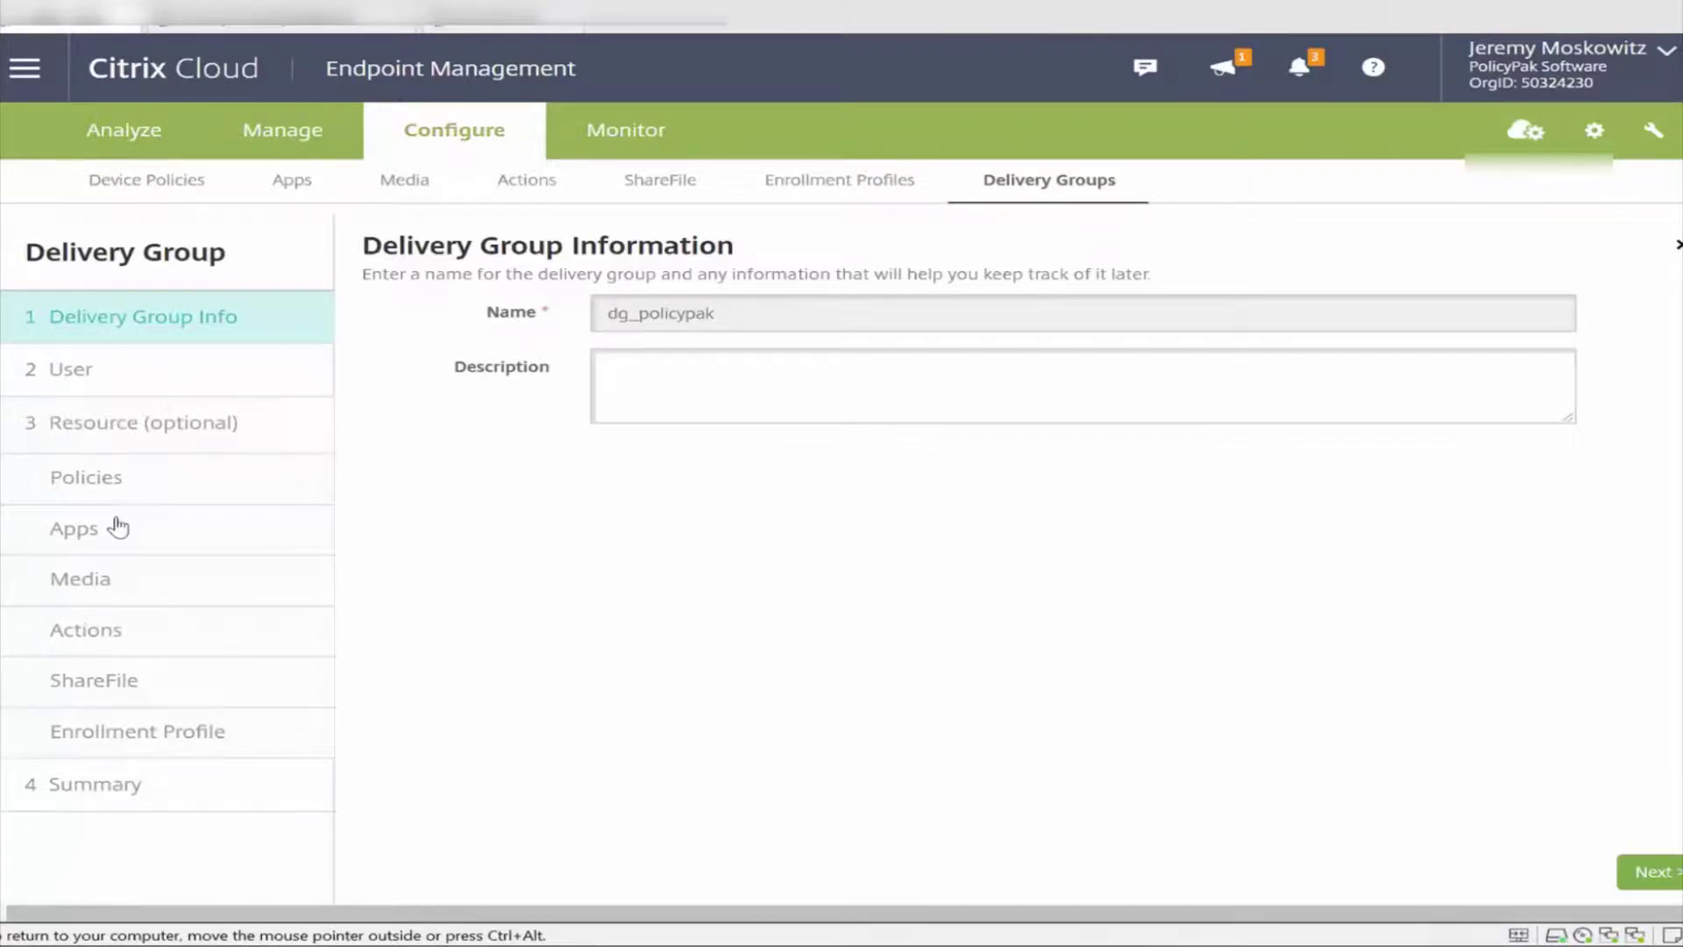
click(115, 527)
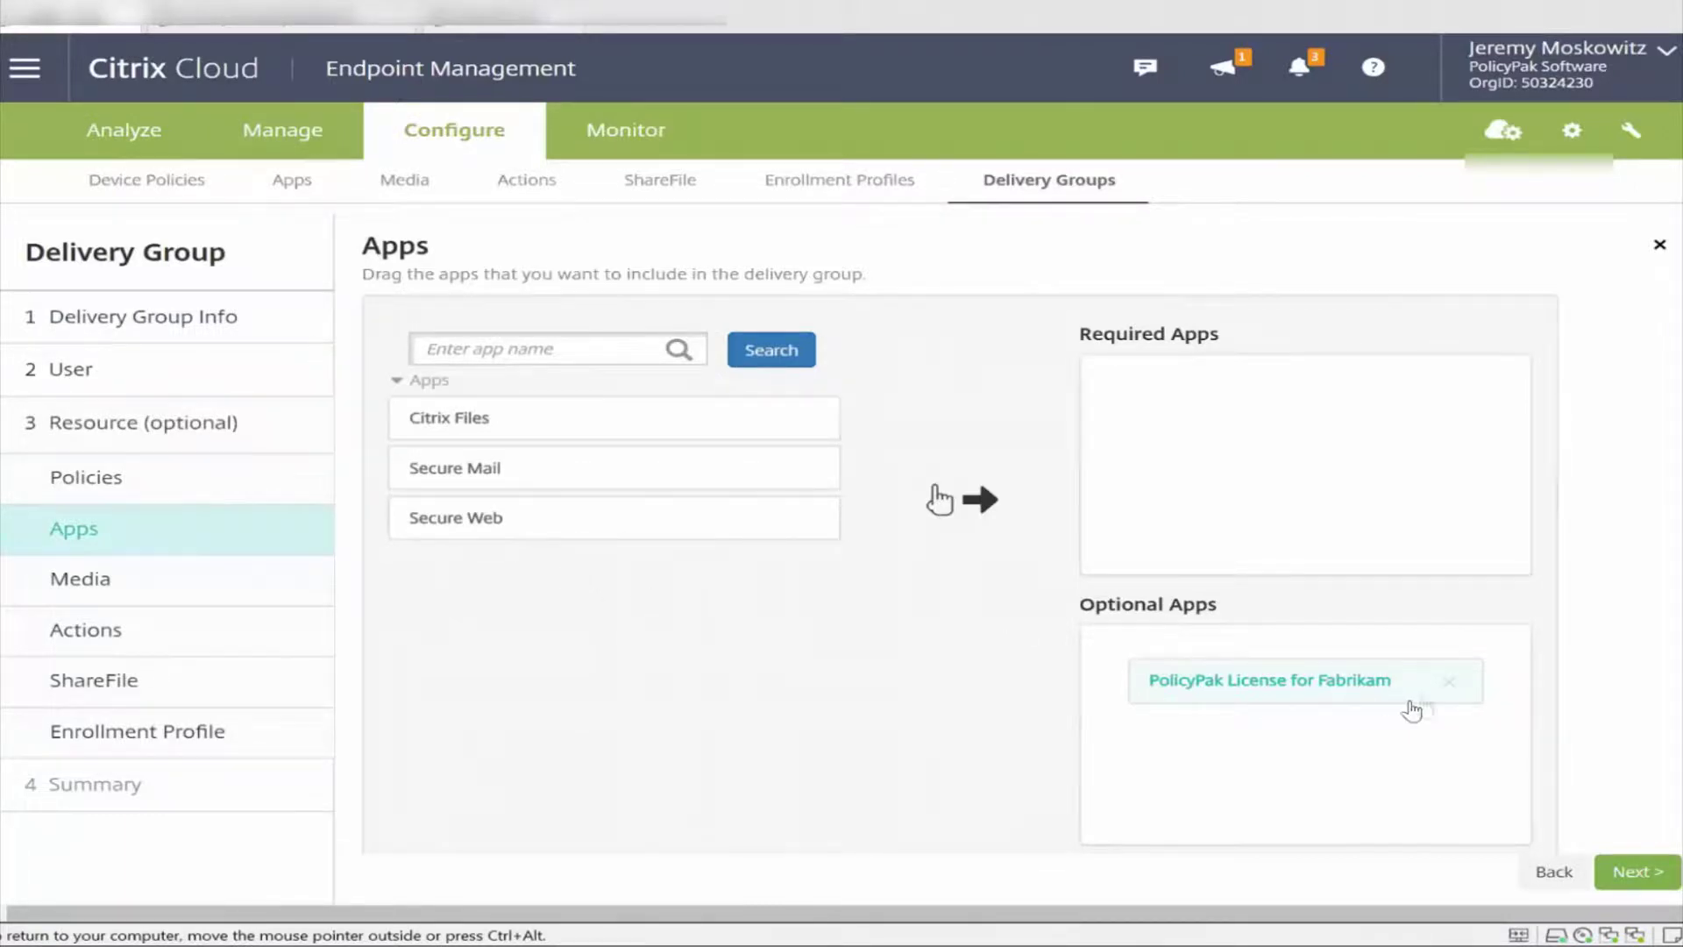
click(1446, 692)
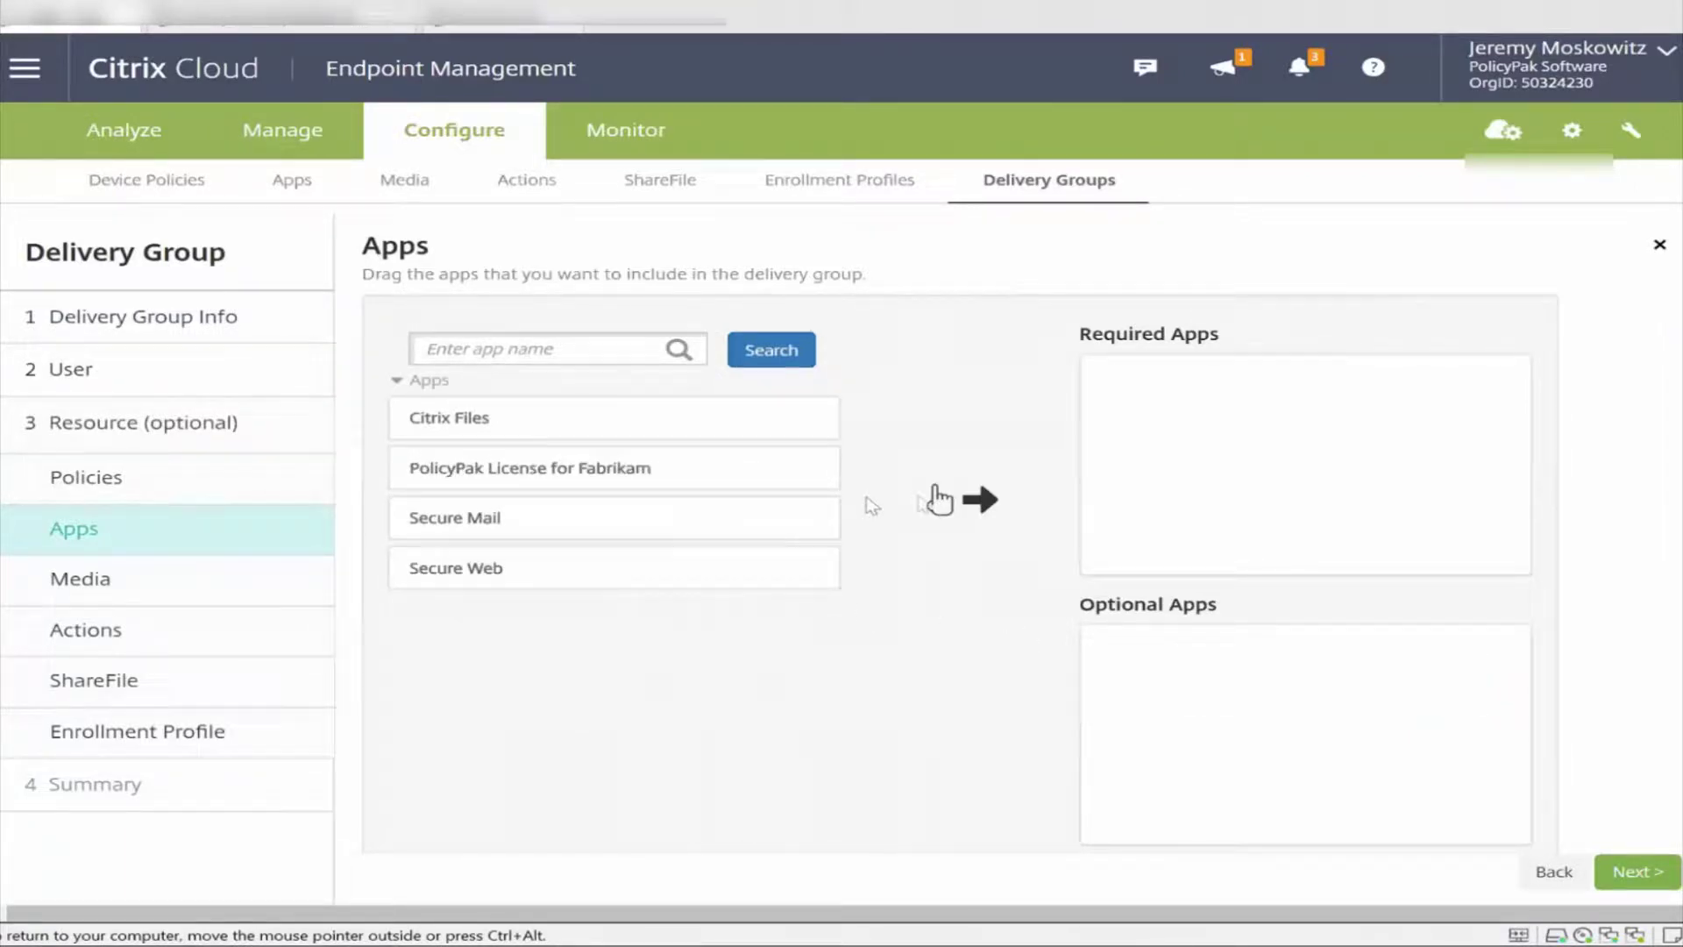
drag(671, 464, 1185, 622)
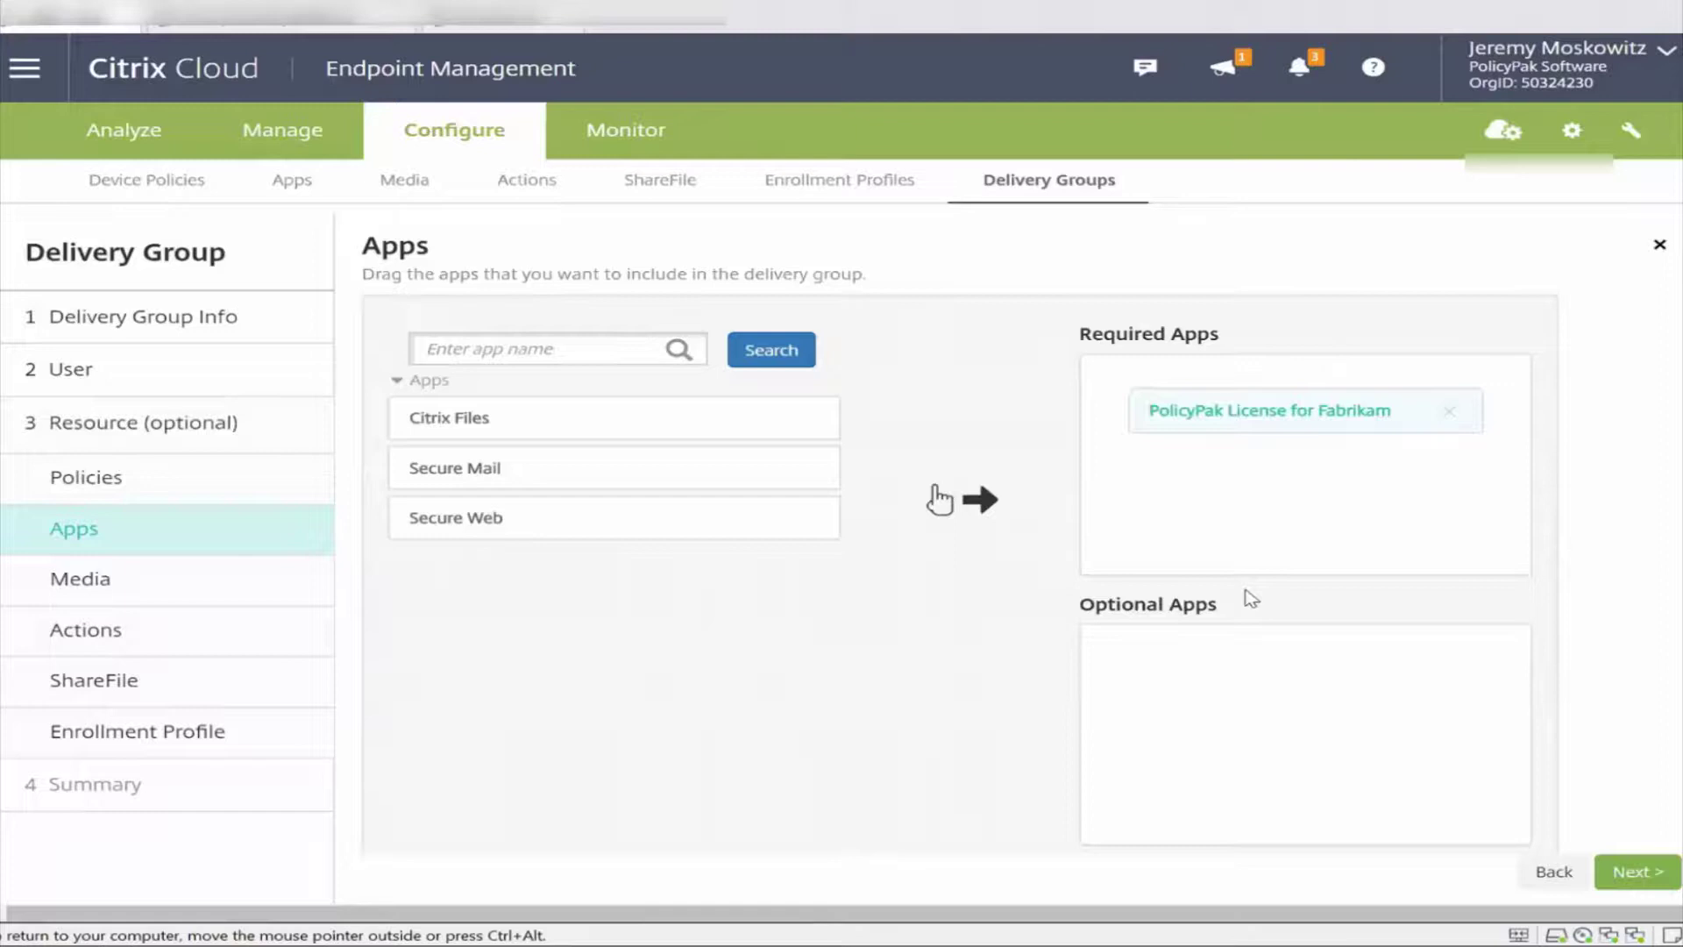
click(1635, 871)
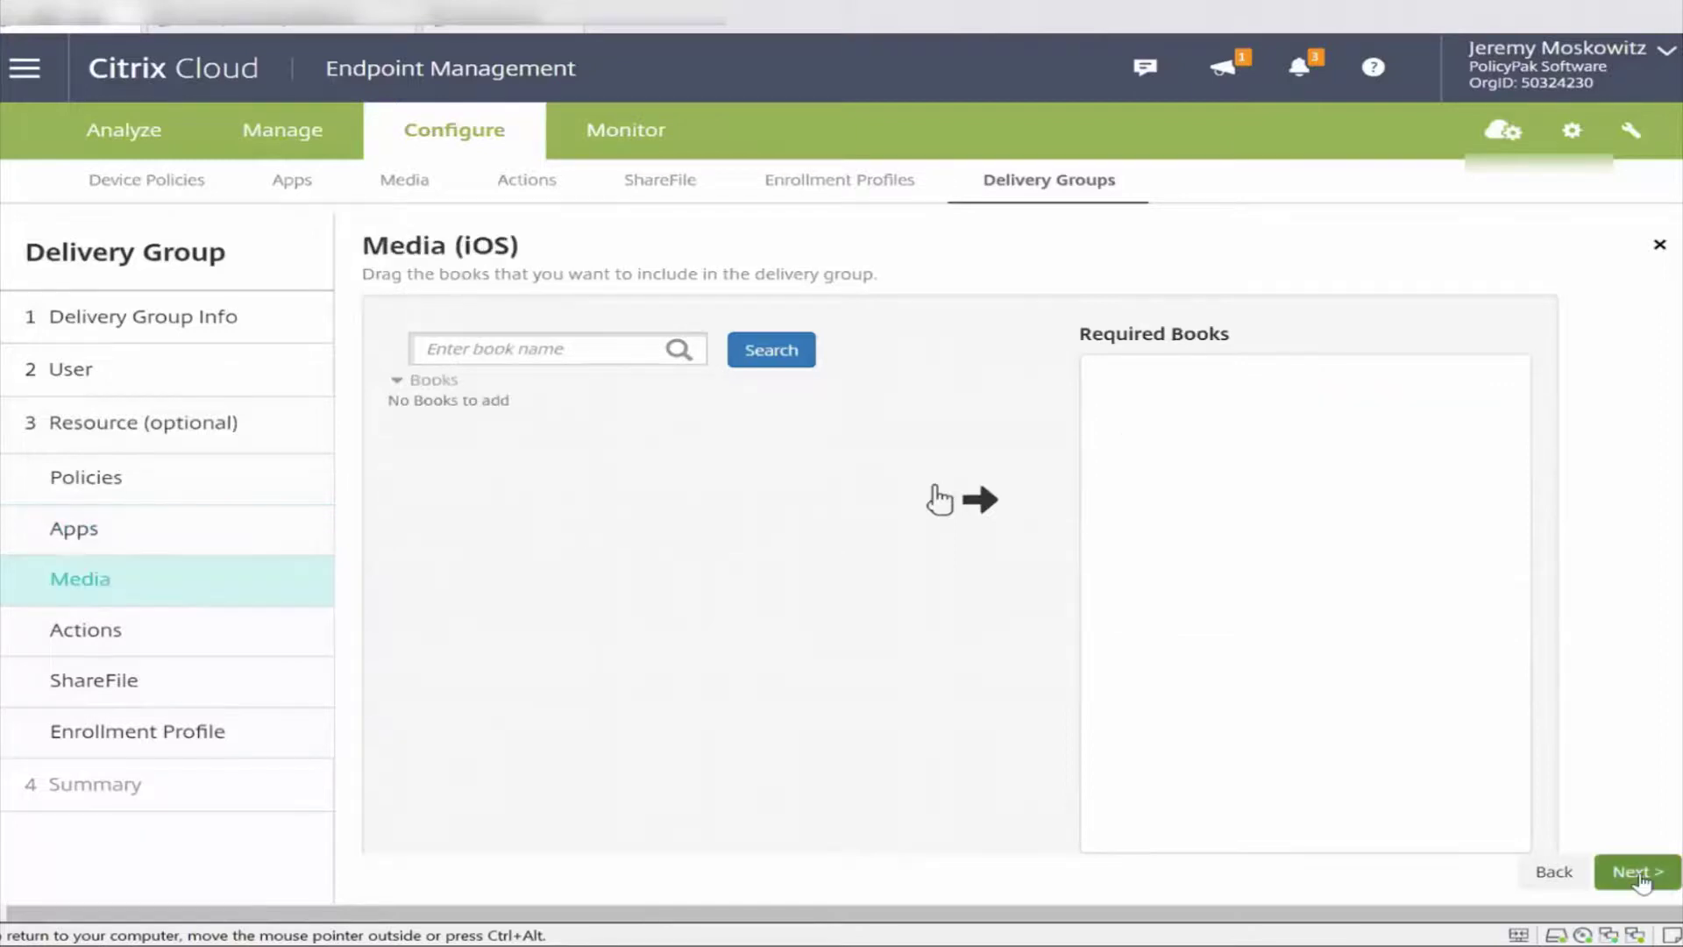
click(1636, 871)
click(1639, 873)
click(1639, 875)
click(1639, 875)
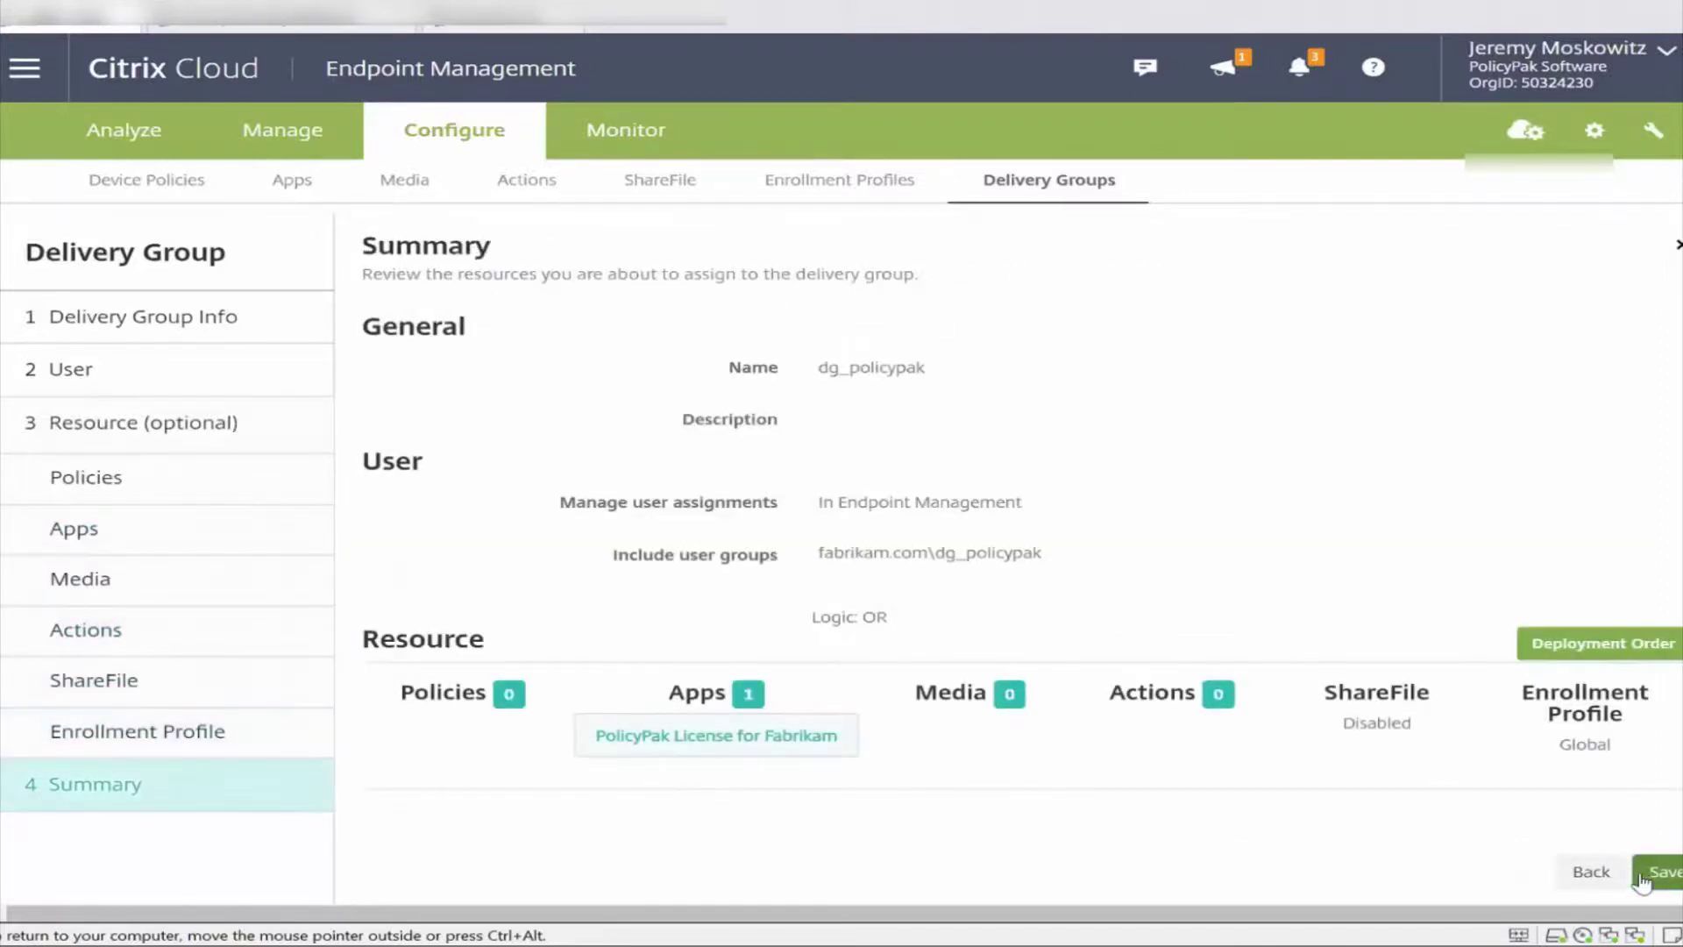
click(1641, 881)
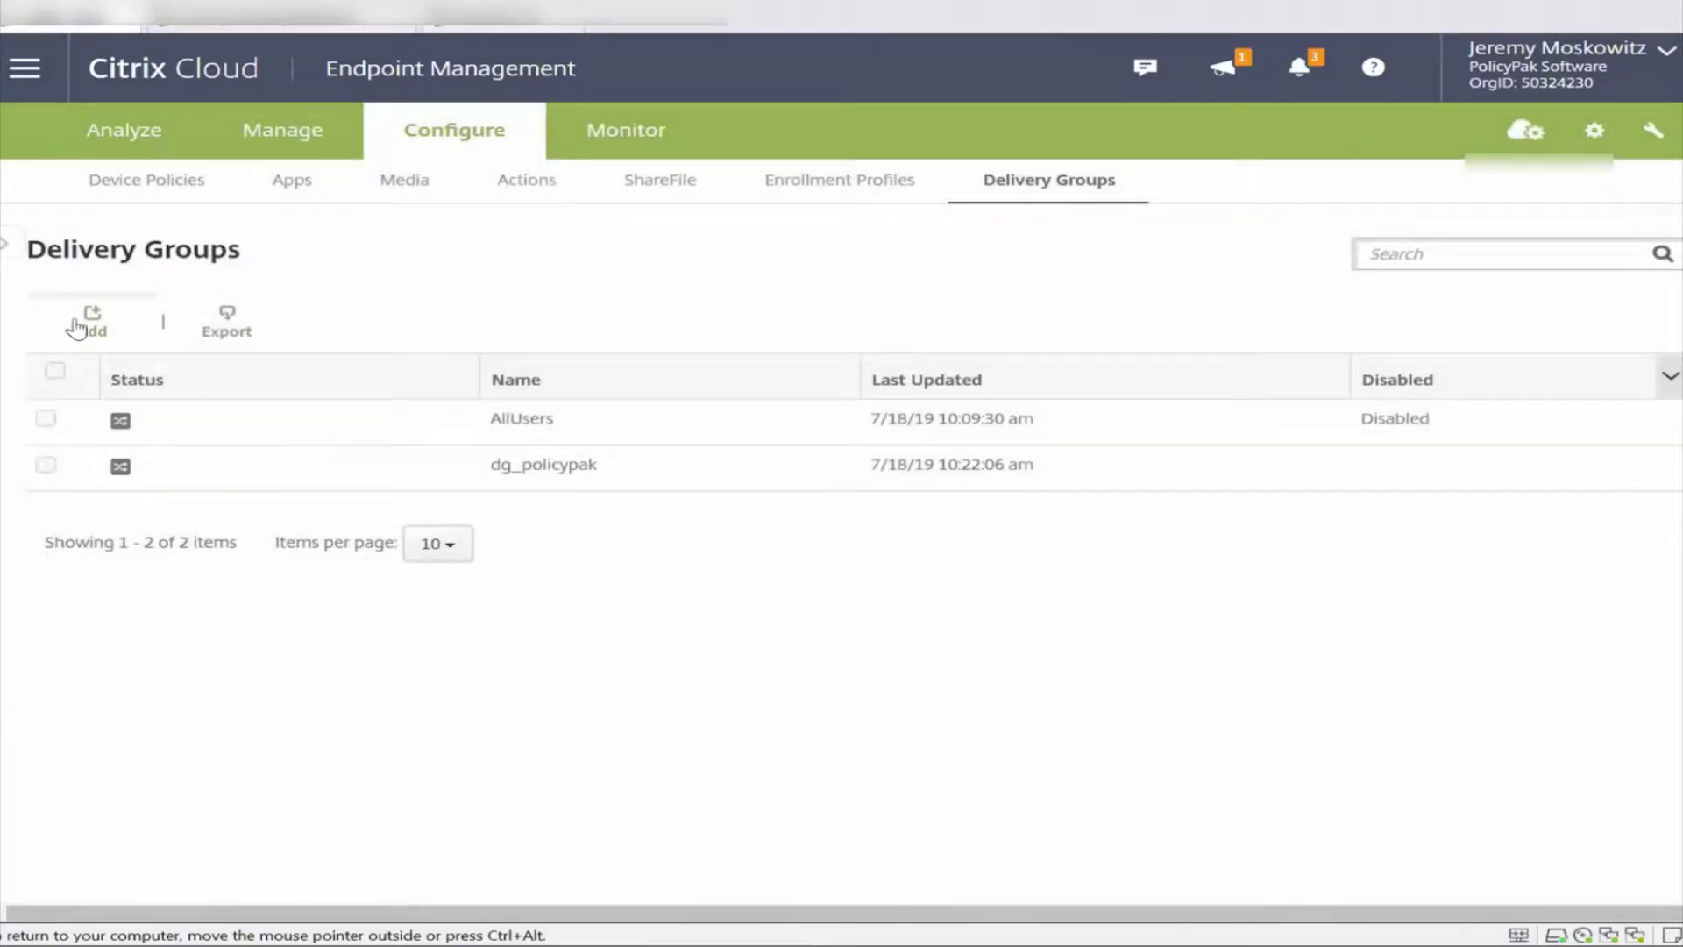
Return to the Apps list and begin adding another app.
click(88, 324)
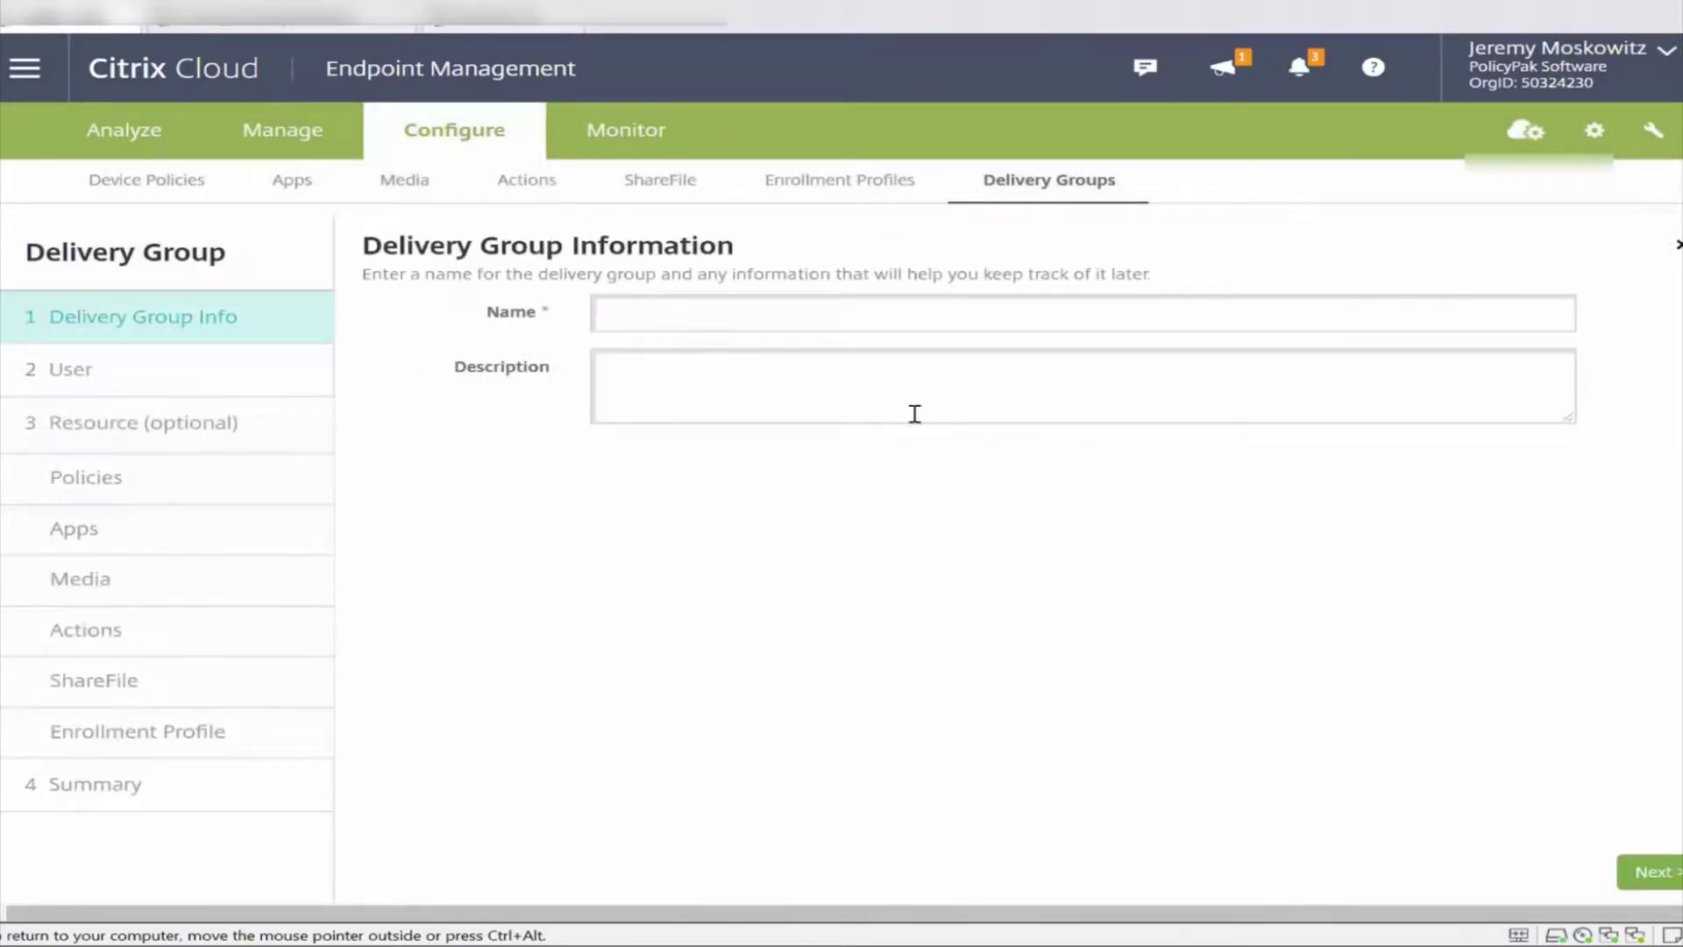
click(292, 179)
click(92, 368)
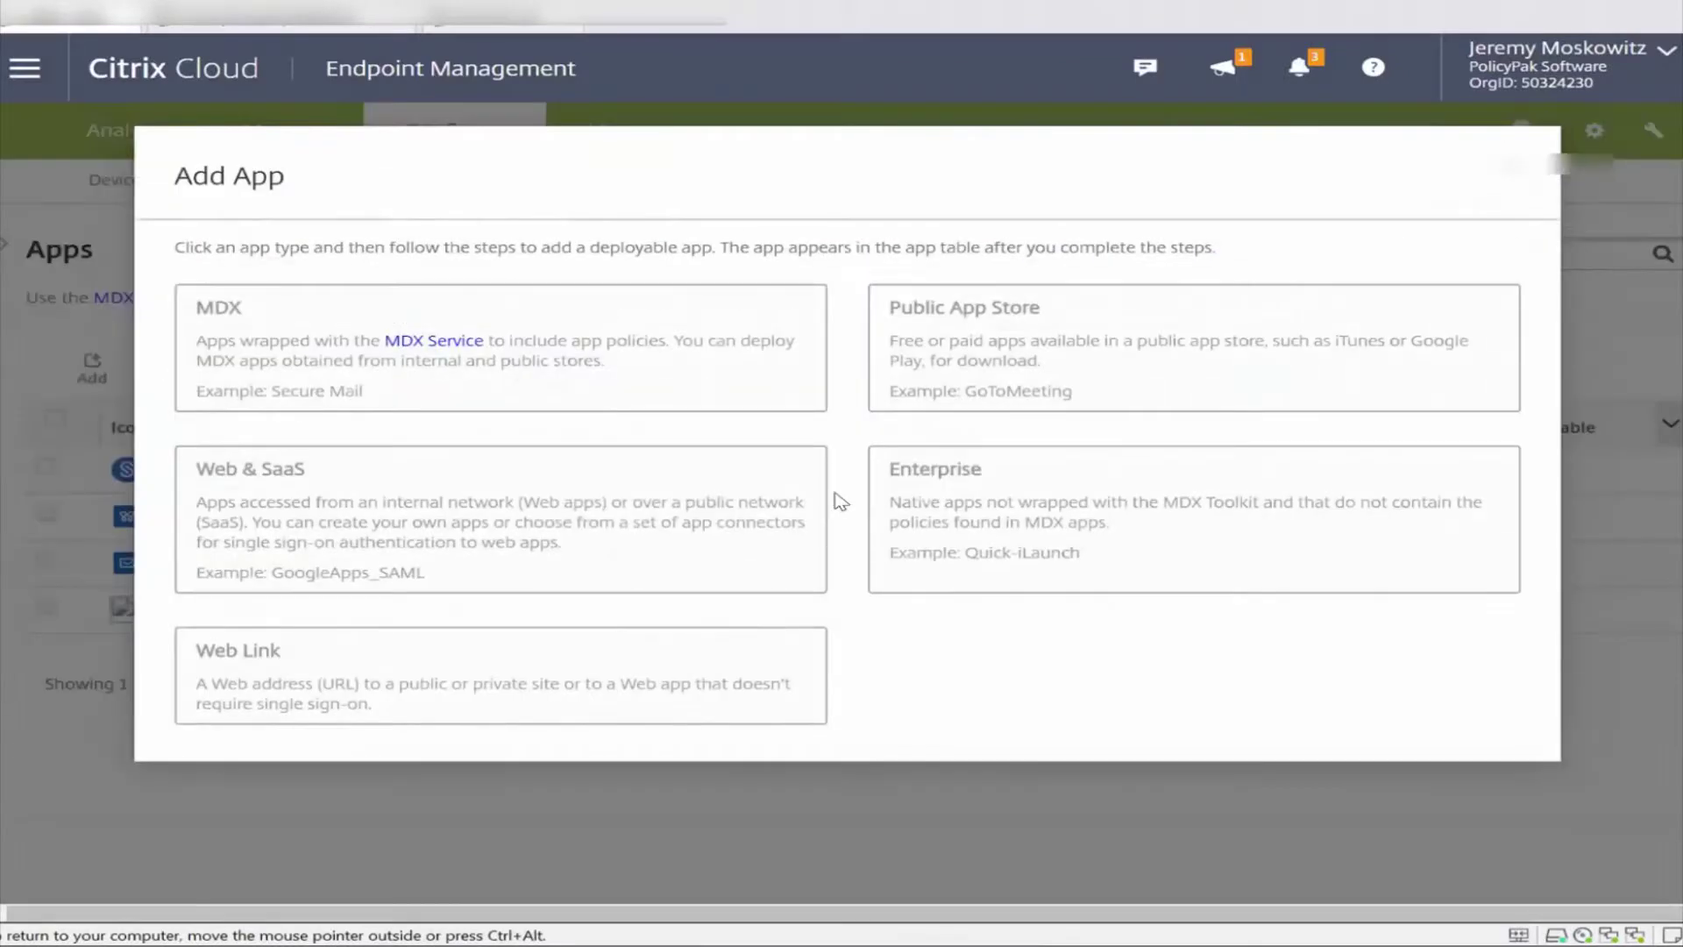
Create enterprise app 'PolicyPak CSE', same description, in category PolicyPak Items for PolicyPak MDM.
click(1110, 587)
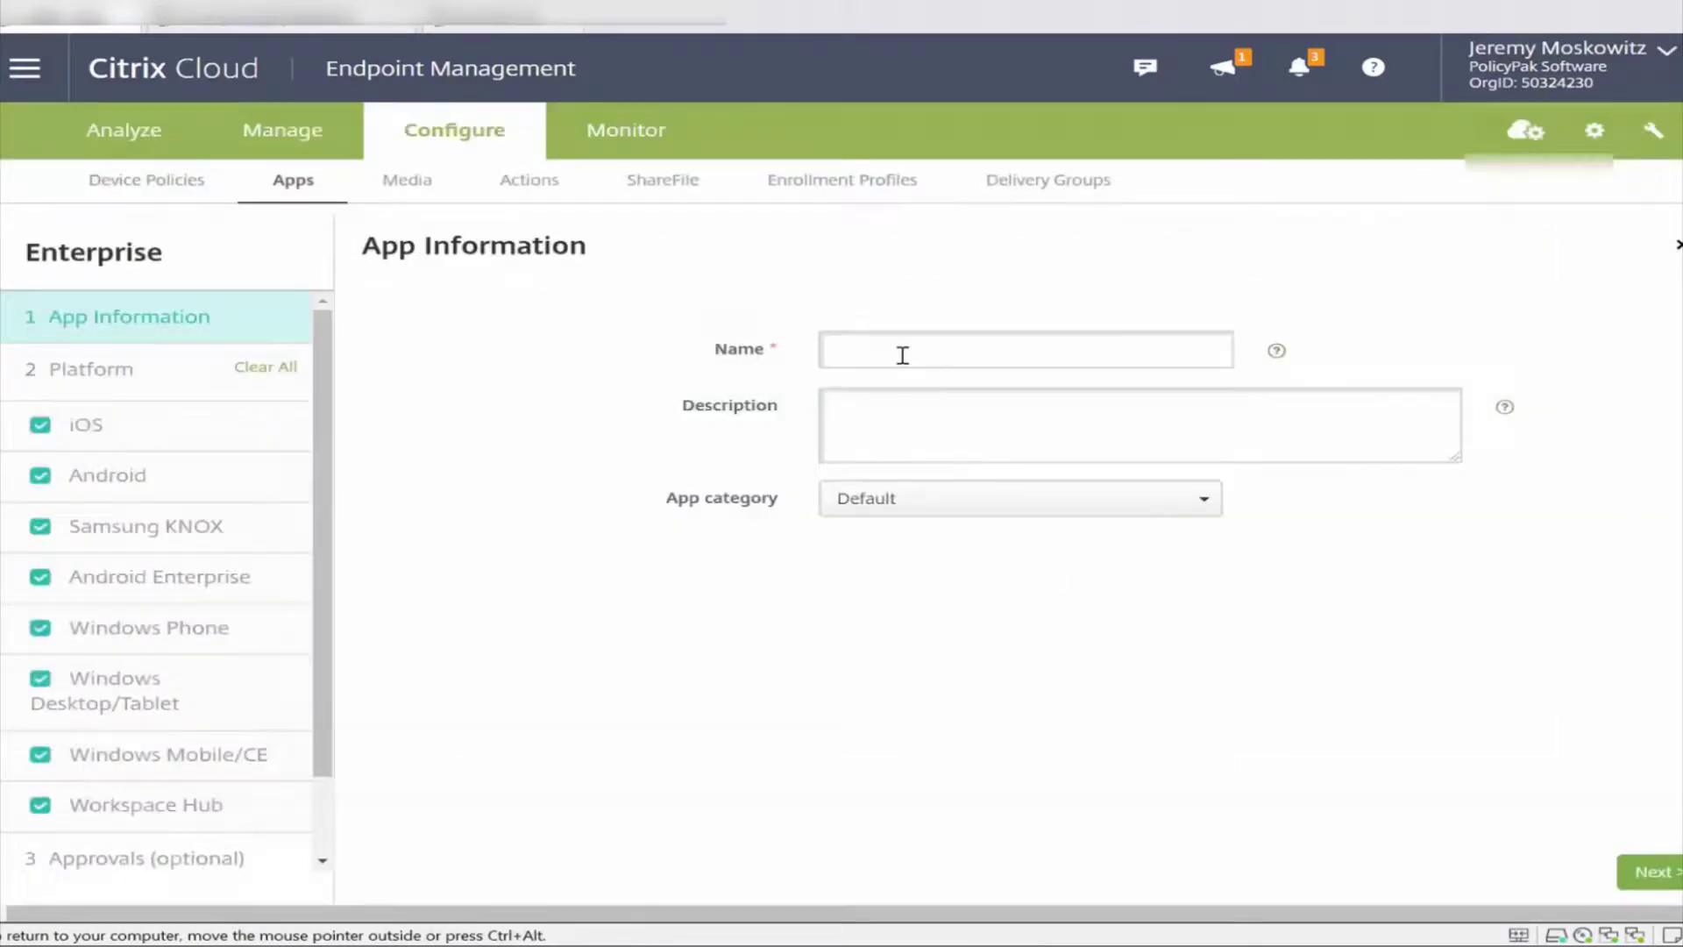
text(PolicyPak CSE)
key(ctrl+a)
key(ctrl+c)
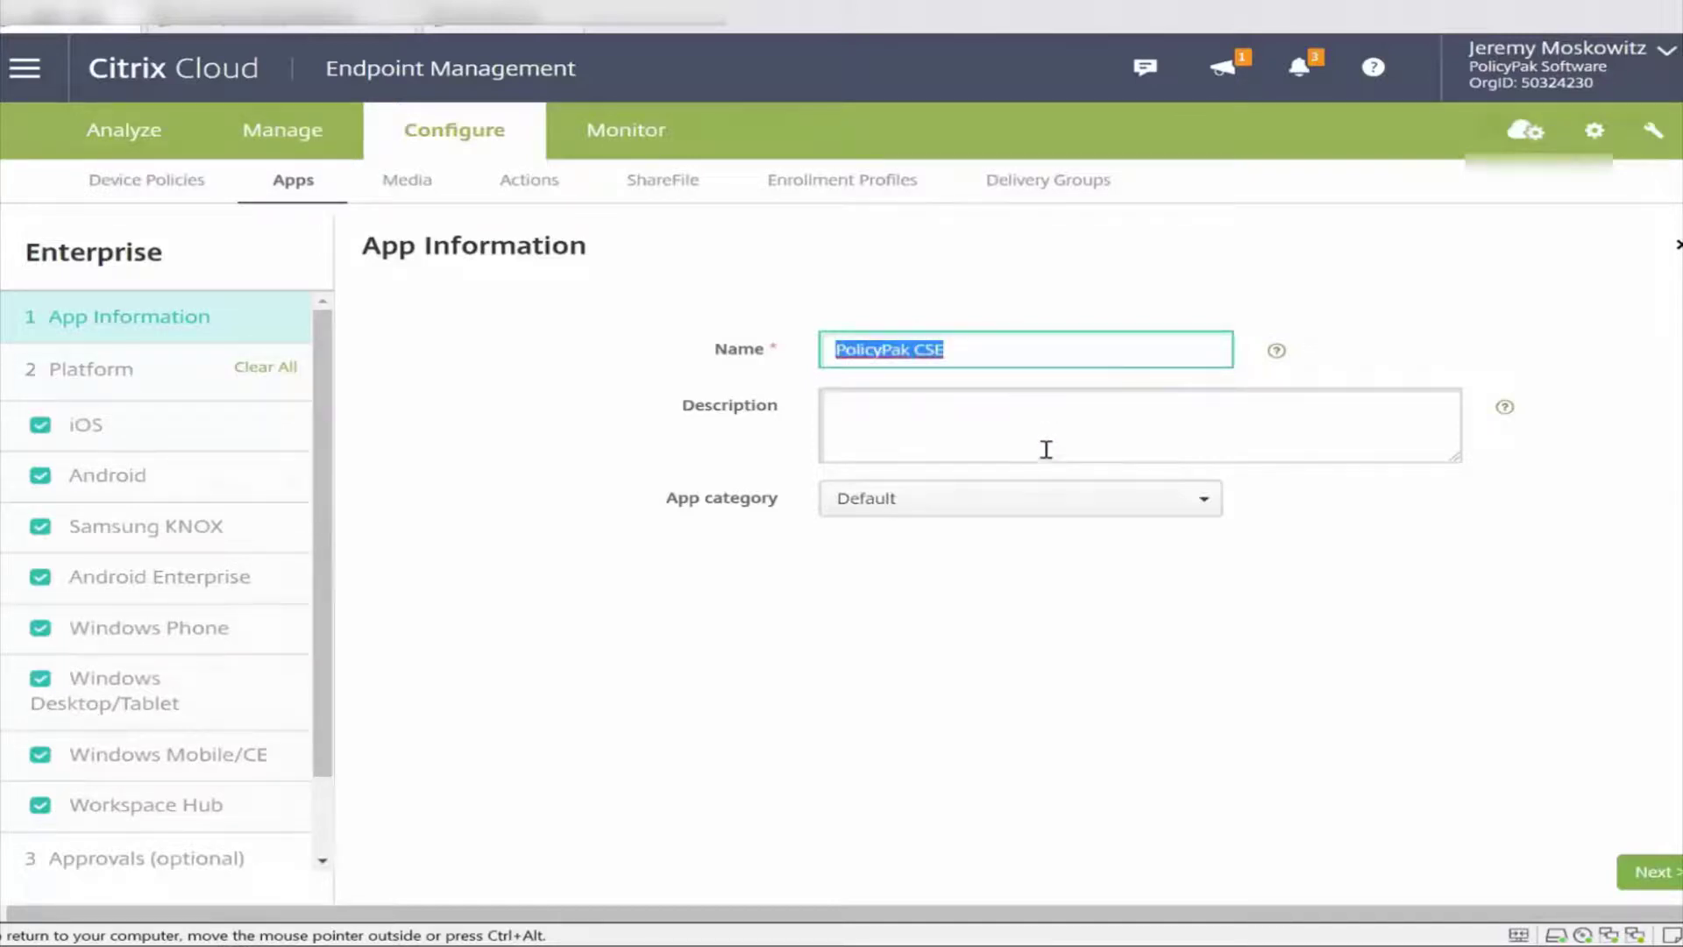
click(1046, 449)
key(ctrl+v)
click(1022, 494)
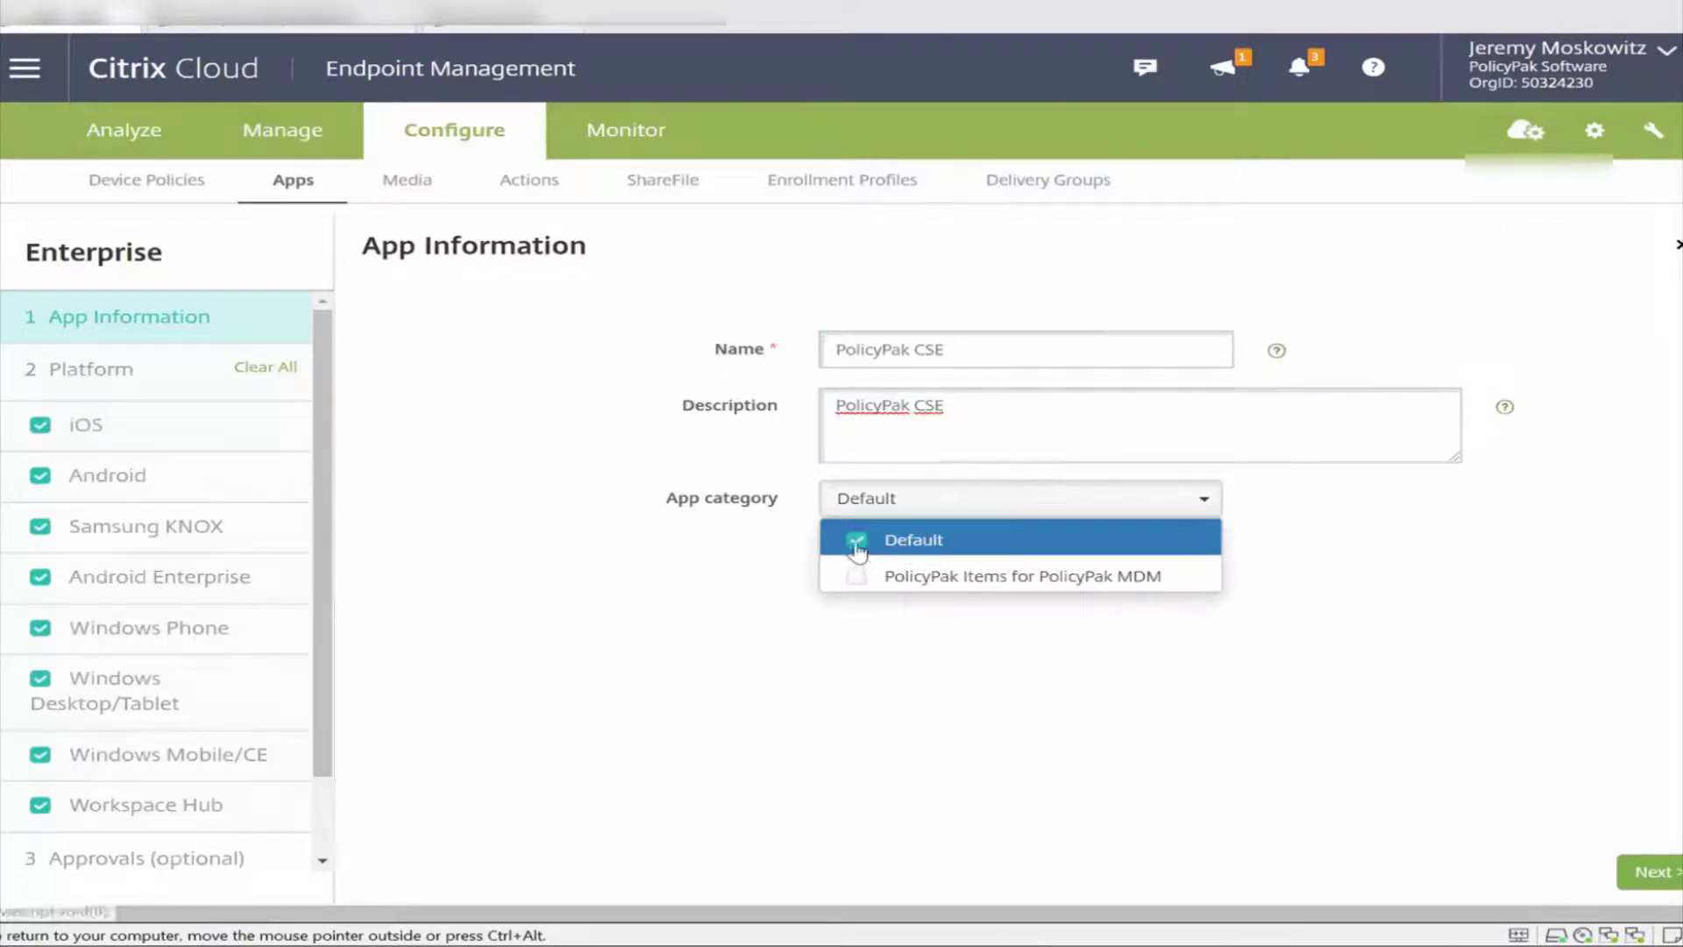
click(856, 544)
click(856, 576)
click(1643, 879)
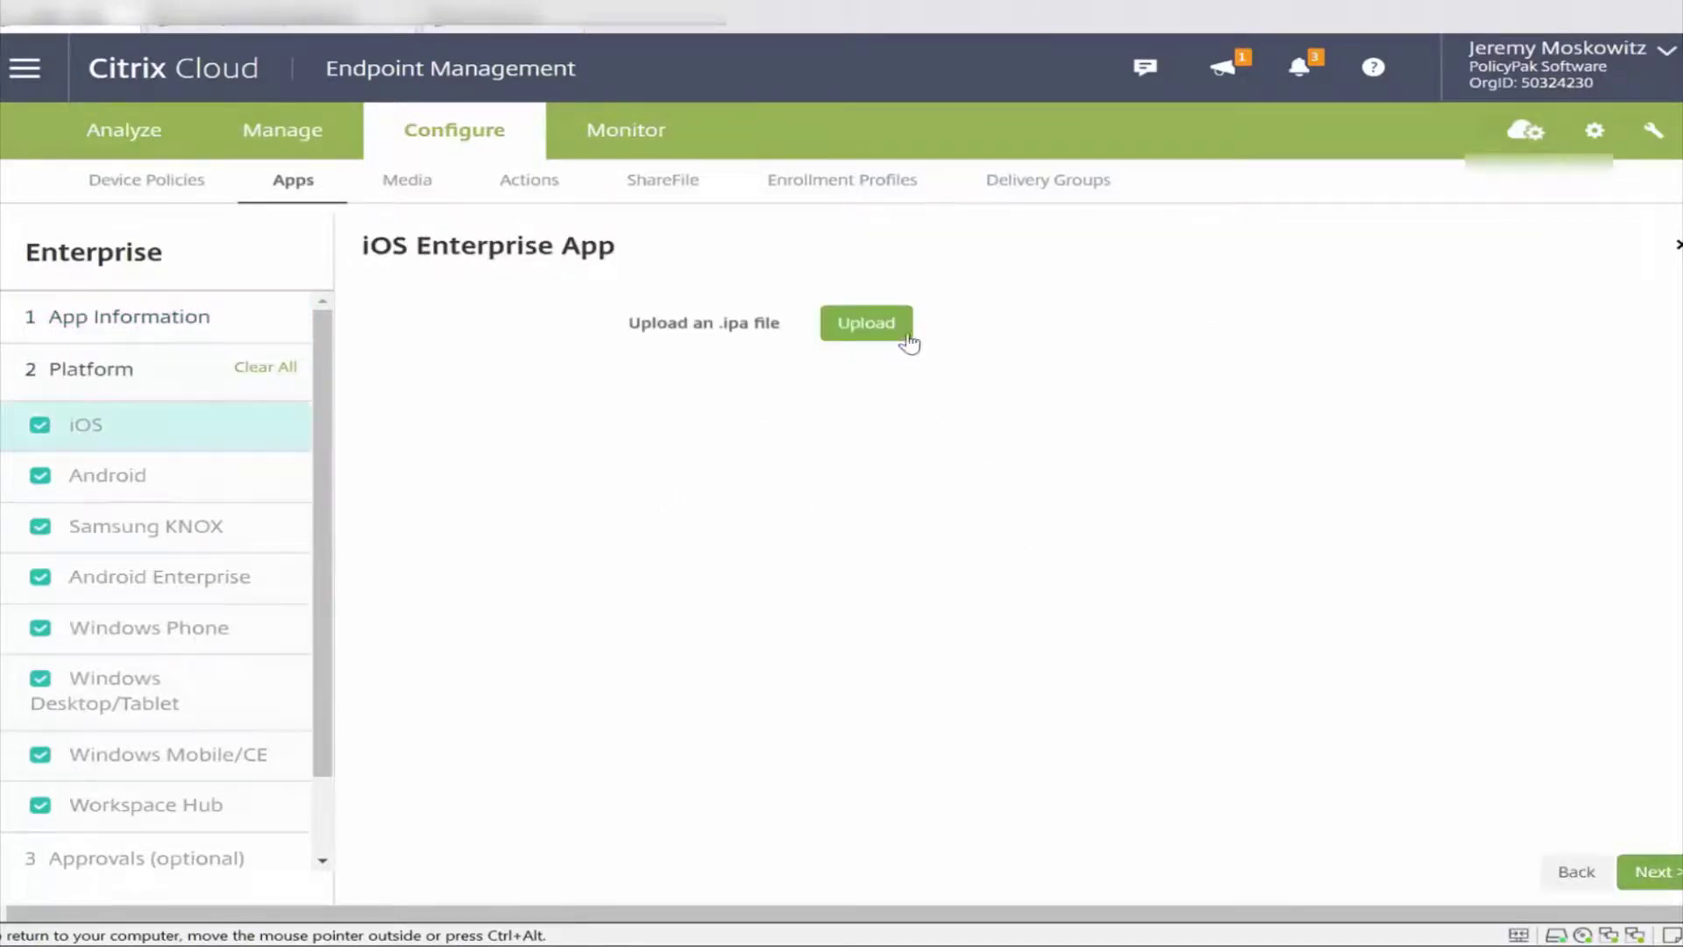
Clear all platforms and enable only Windows Desktop/Tablet for PolicyPak CSE.
click(263, 366)
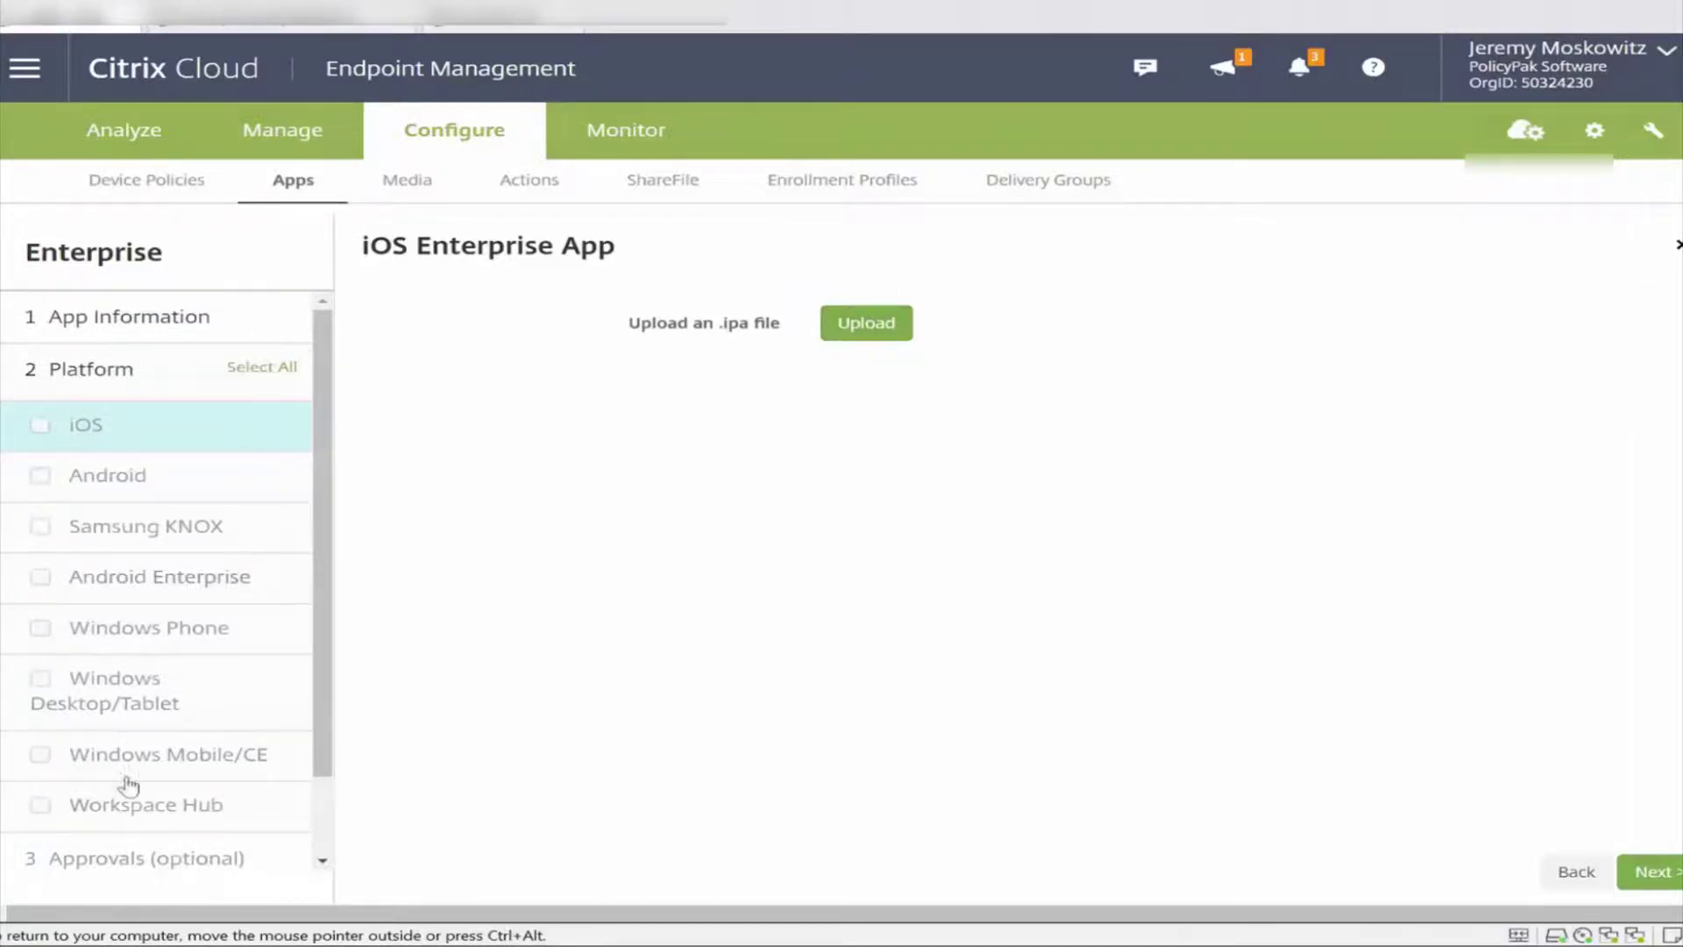
click(70, 695)
click(24, 705)
Upload PolicyPak Client-Side Extension x64 from DVD Drive (D:) > Client Side Extension (CSE).
click(886, 331)
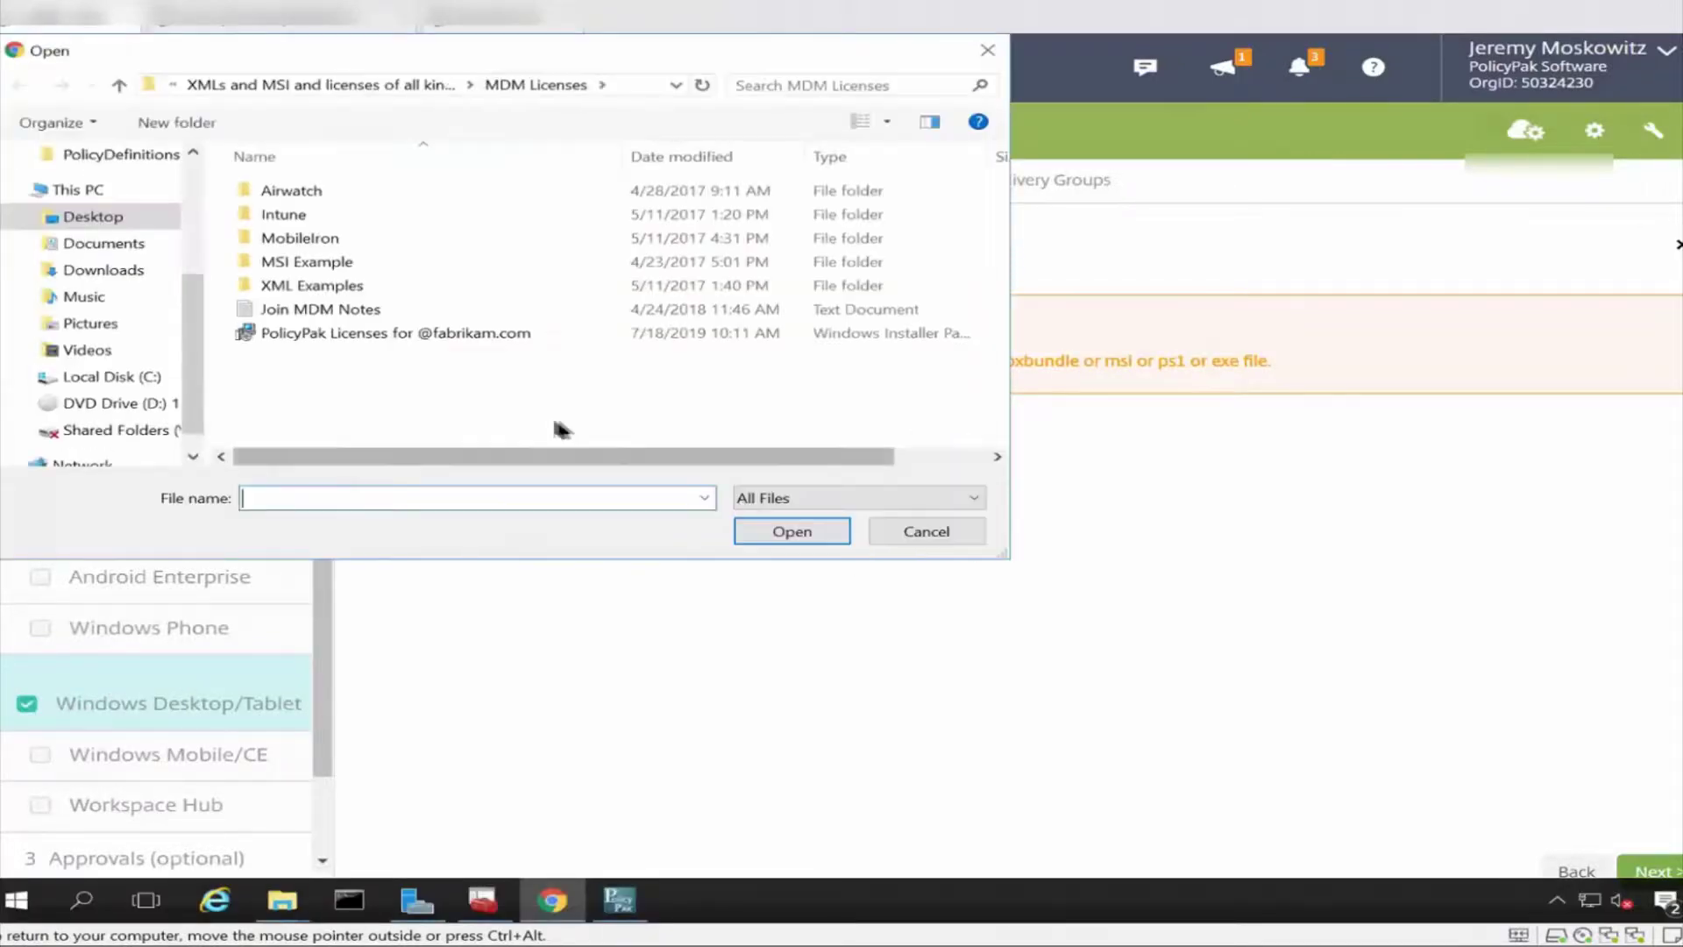
click(156, 402)
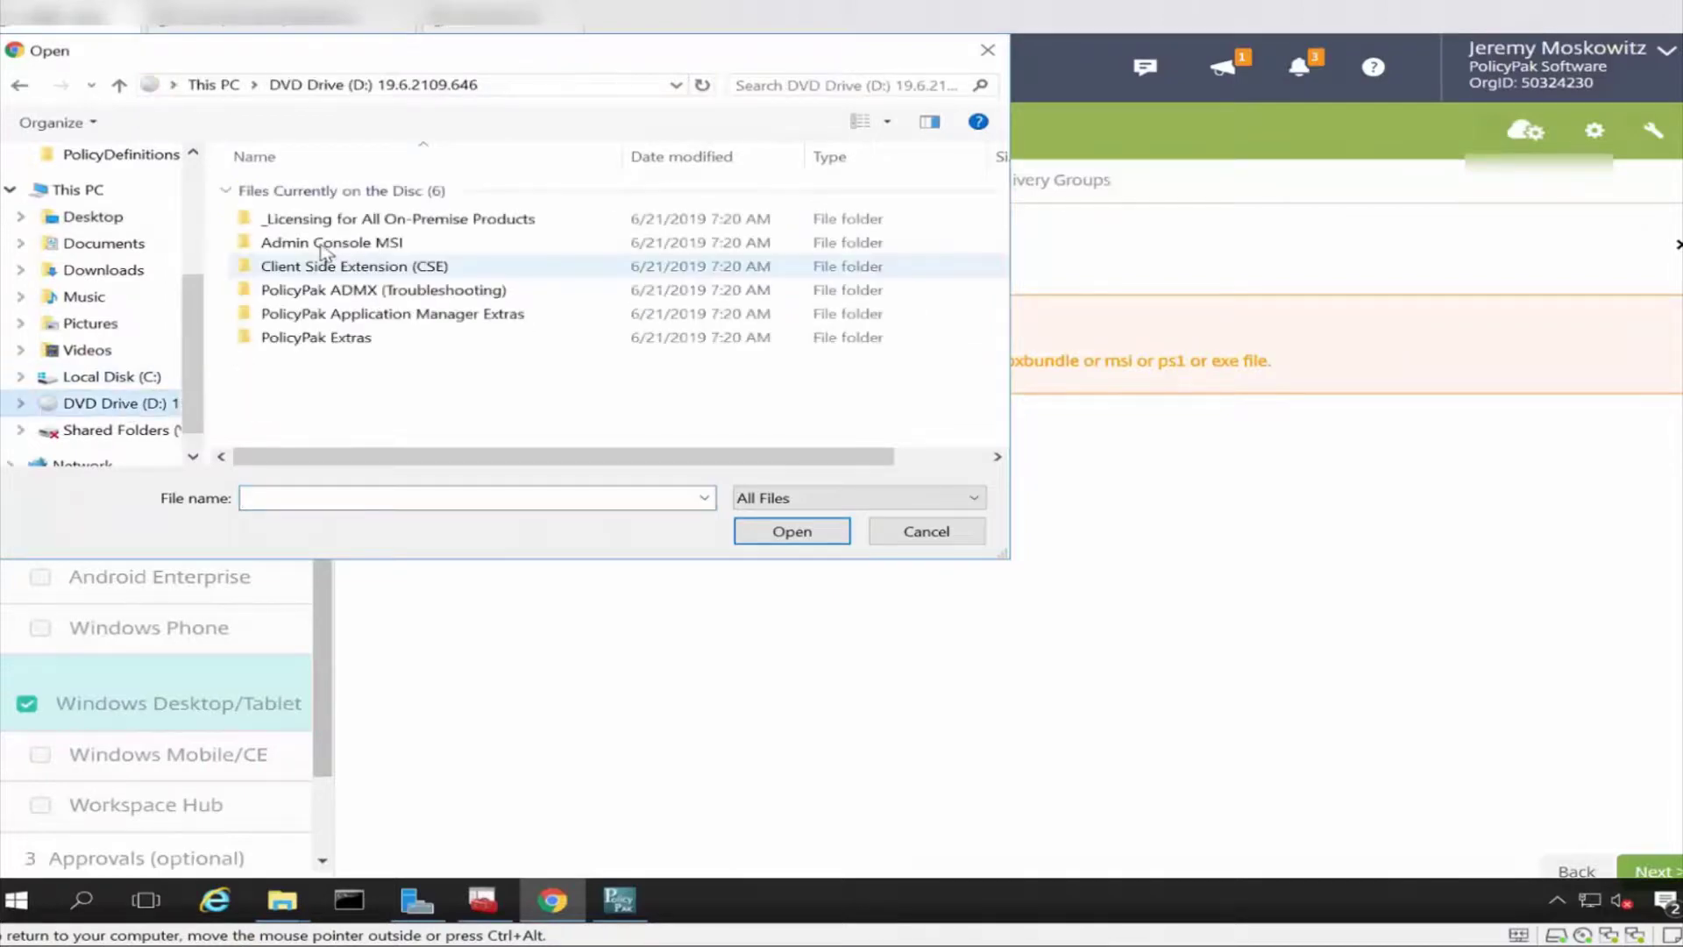
double_click(328, 267)
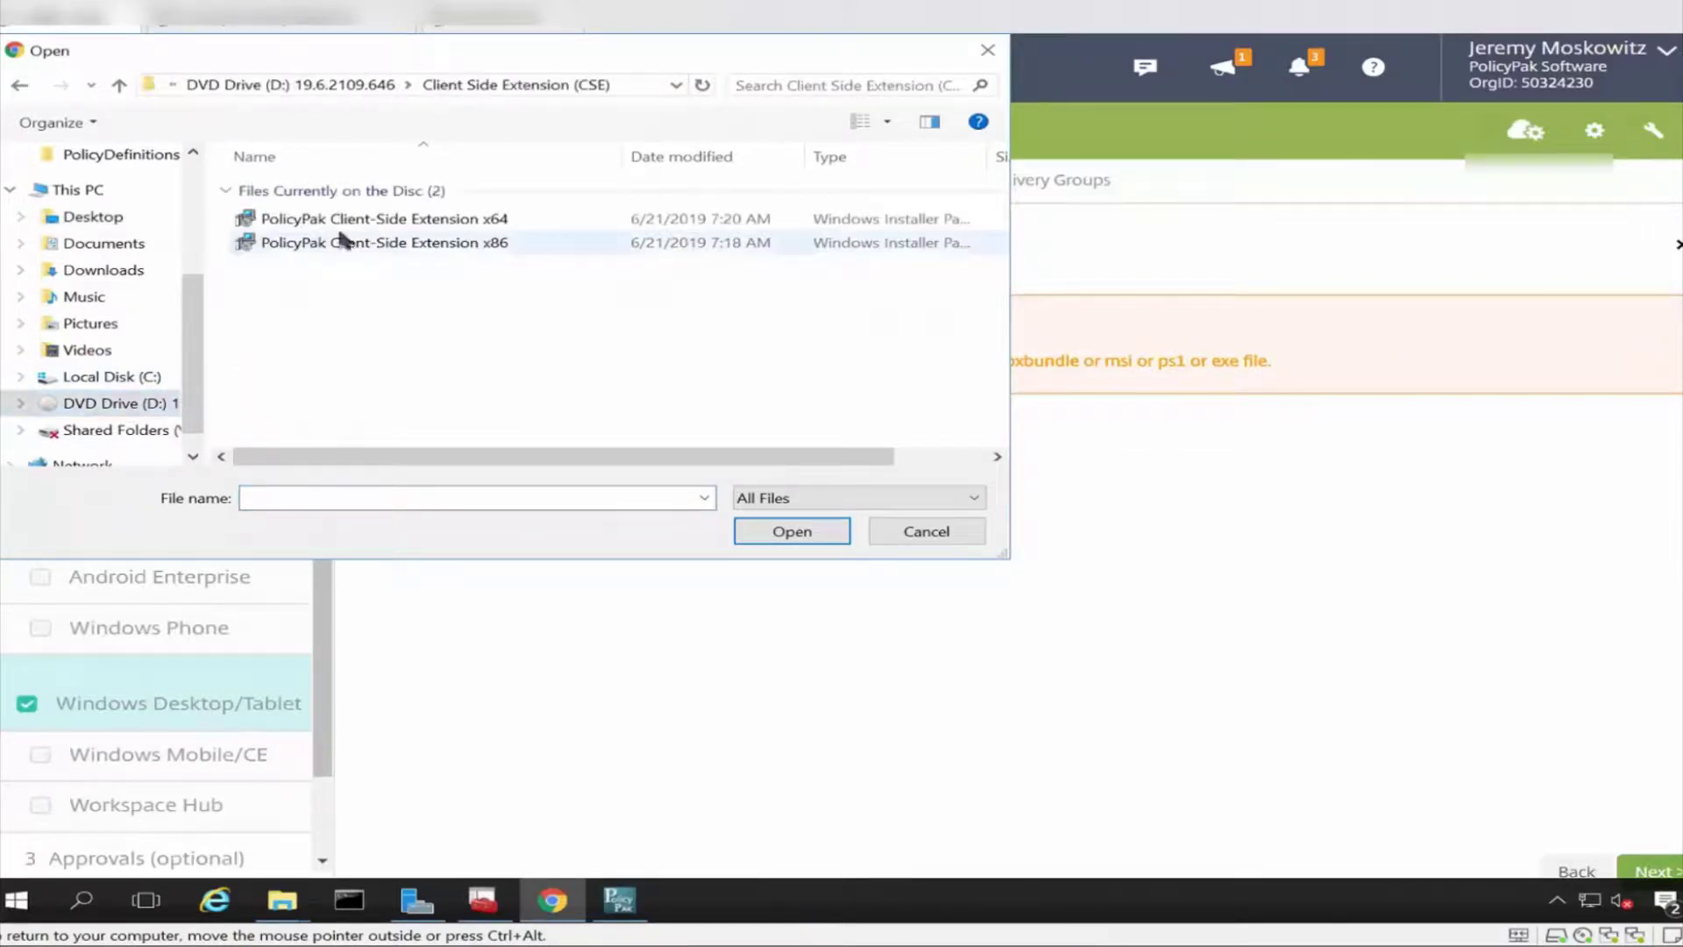
double_click(350, 221)
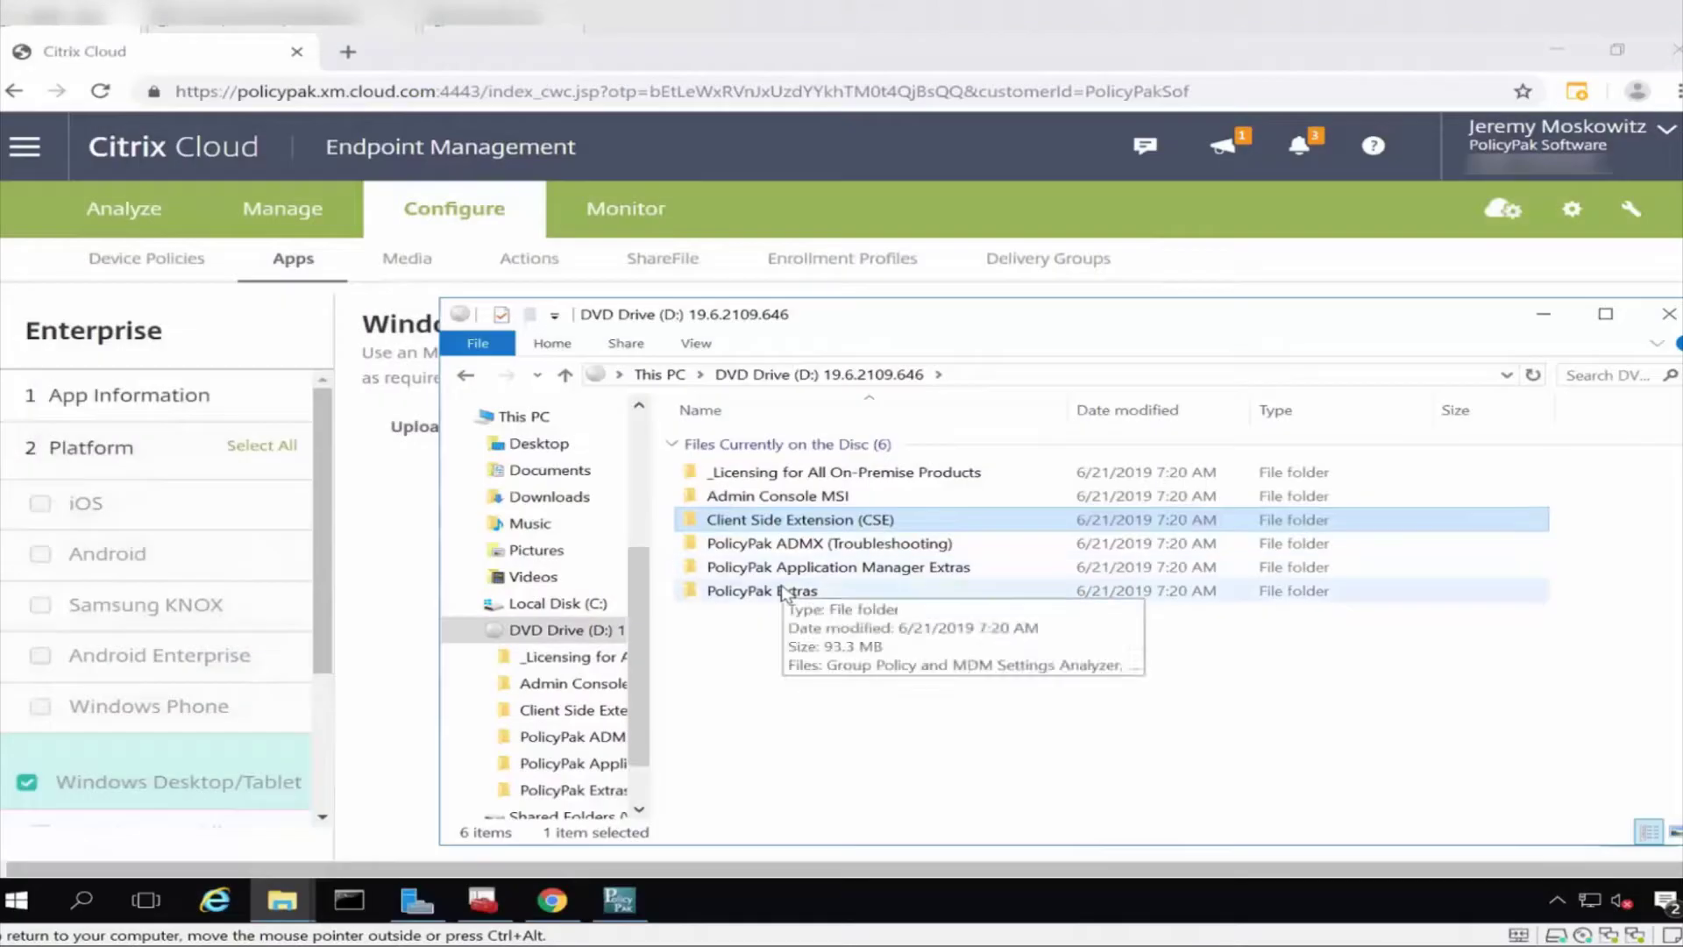
Launch MSI Product Code Output Tool from PolicyPak Extras and browse the D:\ drive.
double_click(784, 590)
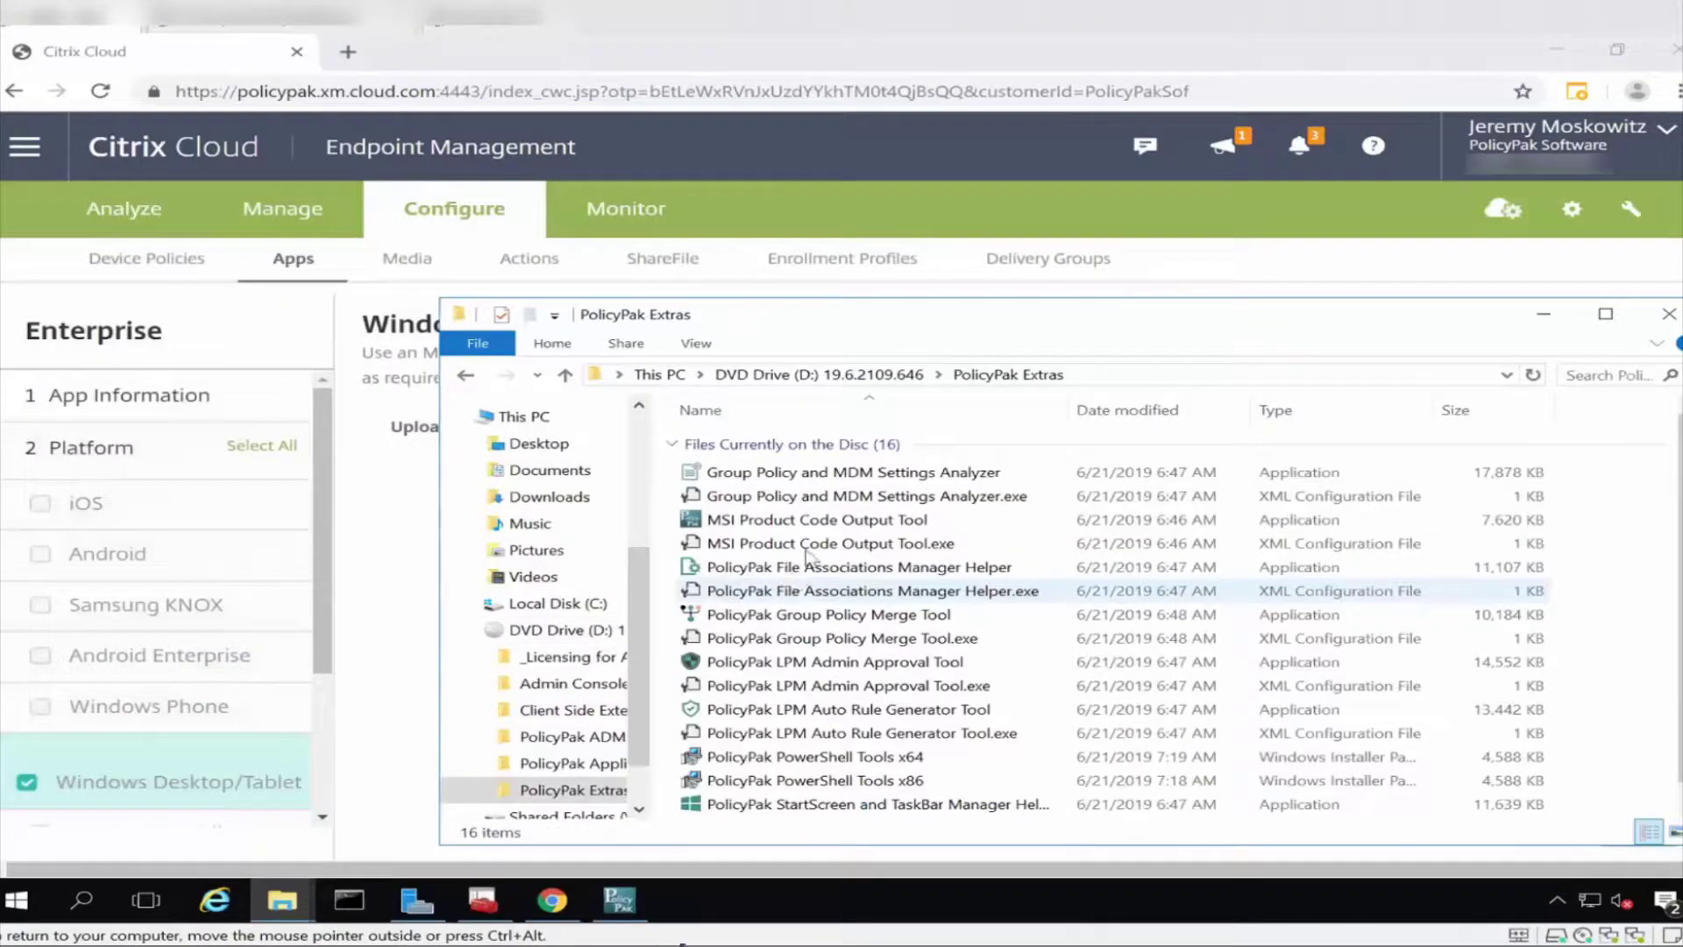
click(831, 522)
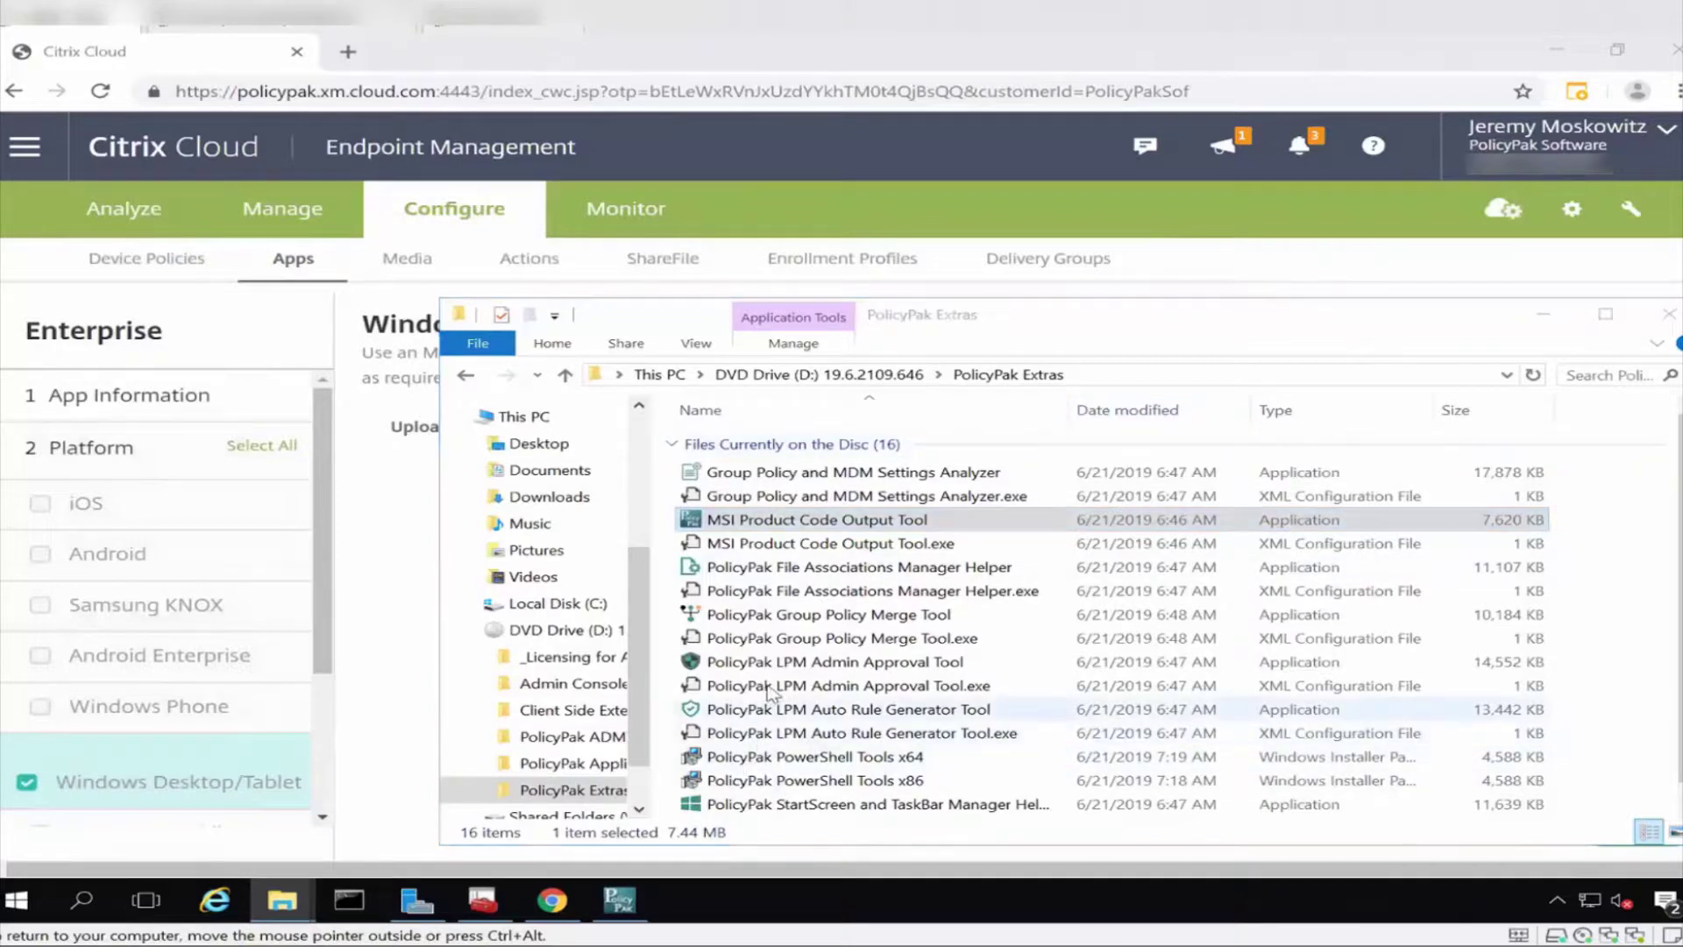
click(1218, 326)
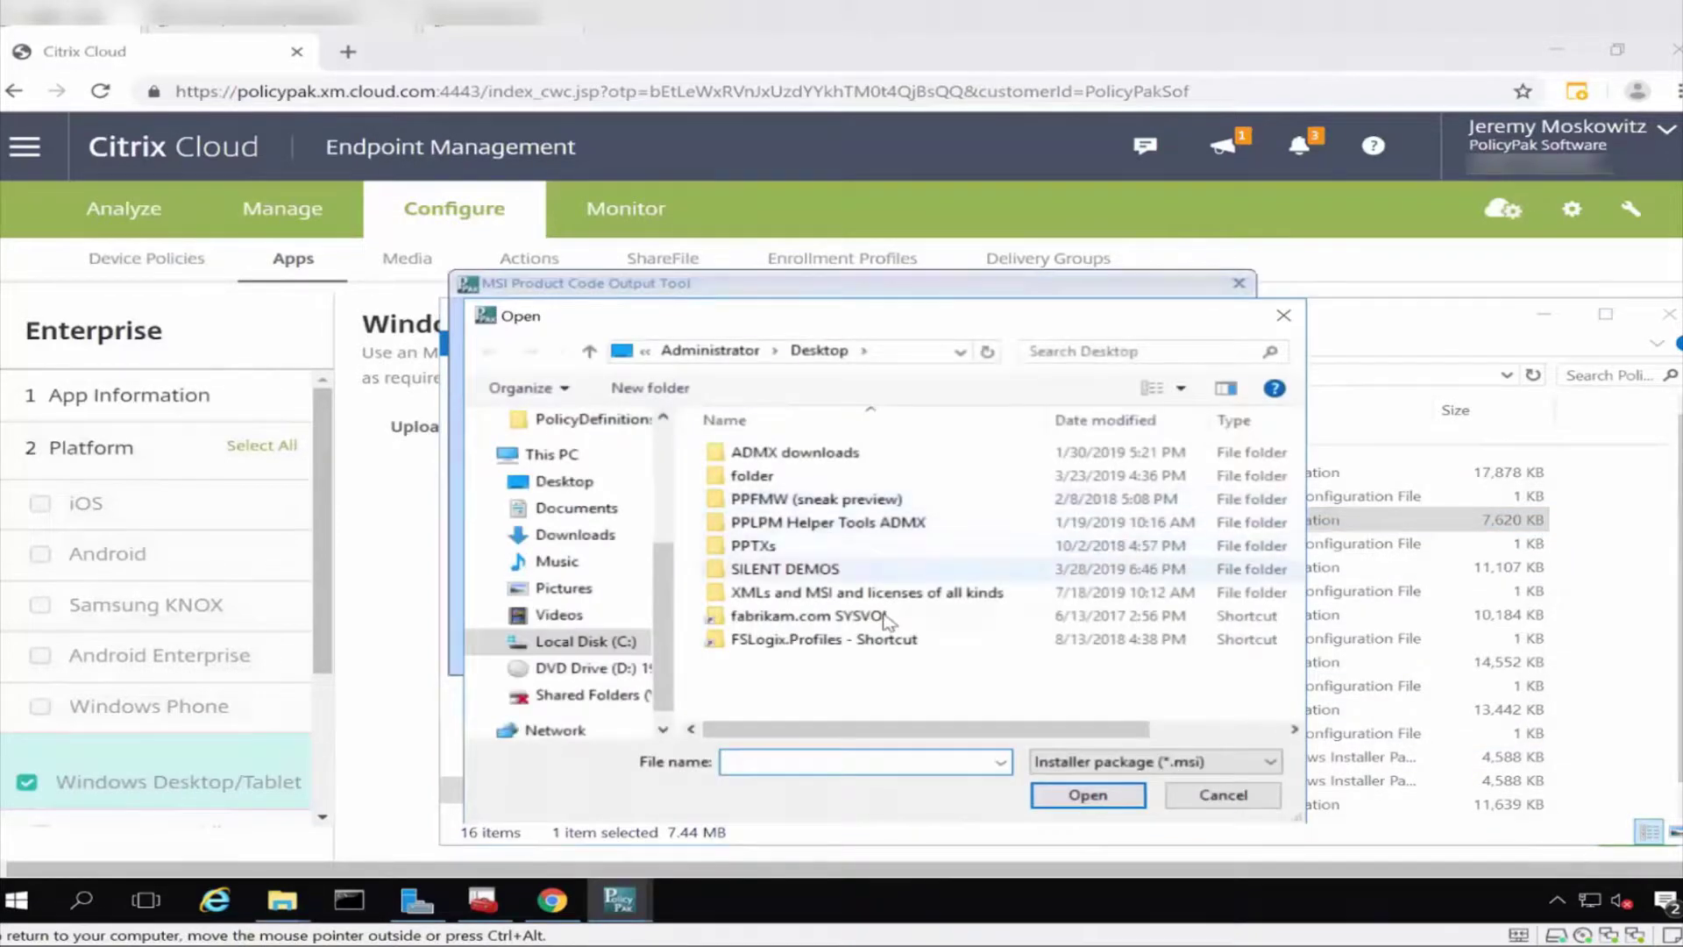
text(d:\)
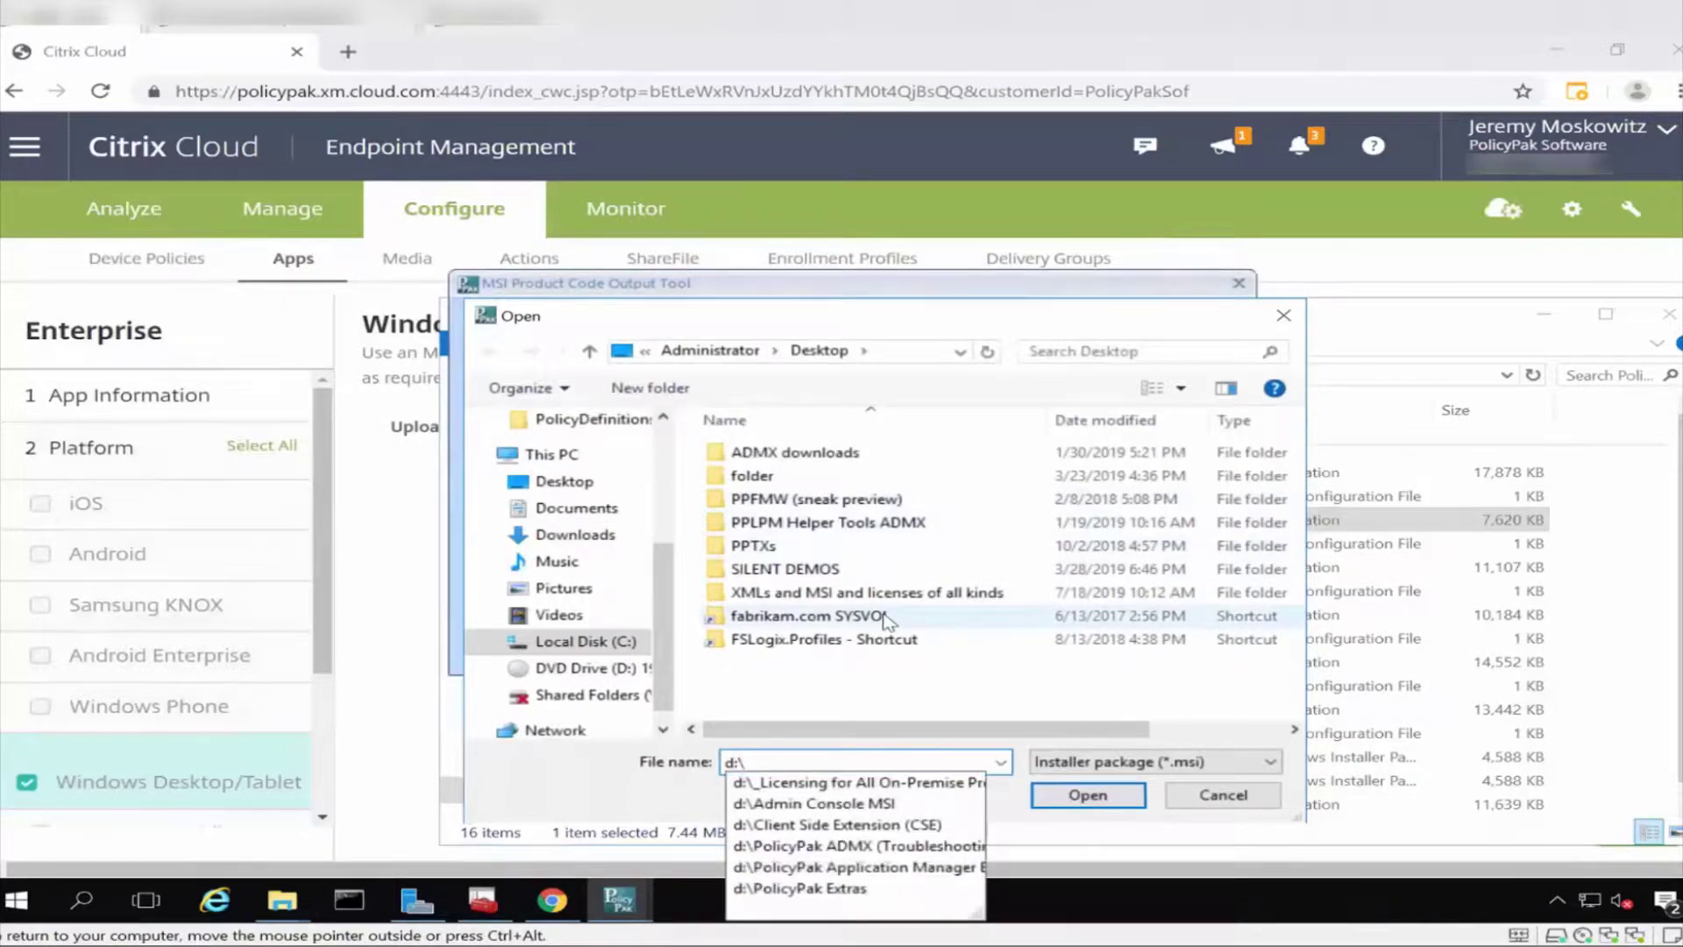
Load the x64 MSI from the Client Side Extension (CSE) folder and copy its product name.
key(Down)
key(Down)
key(Down)
key(Return)
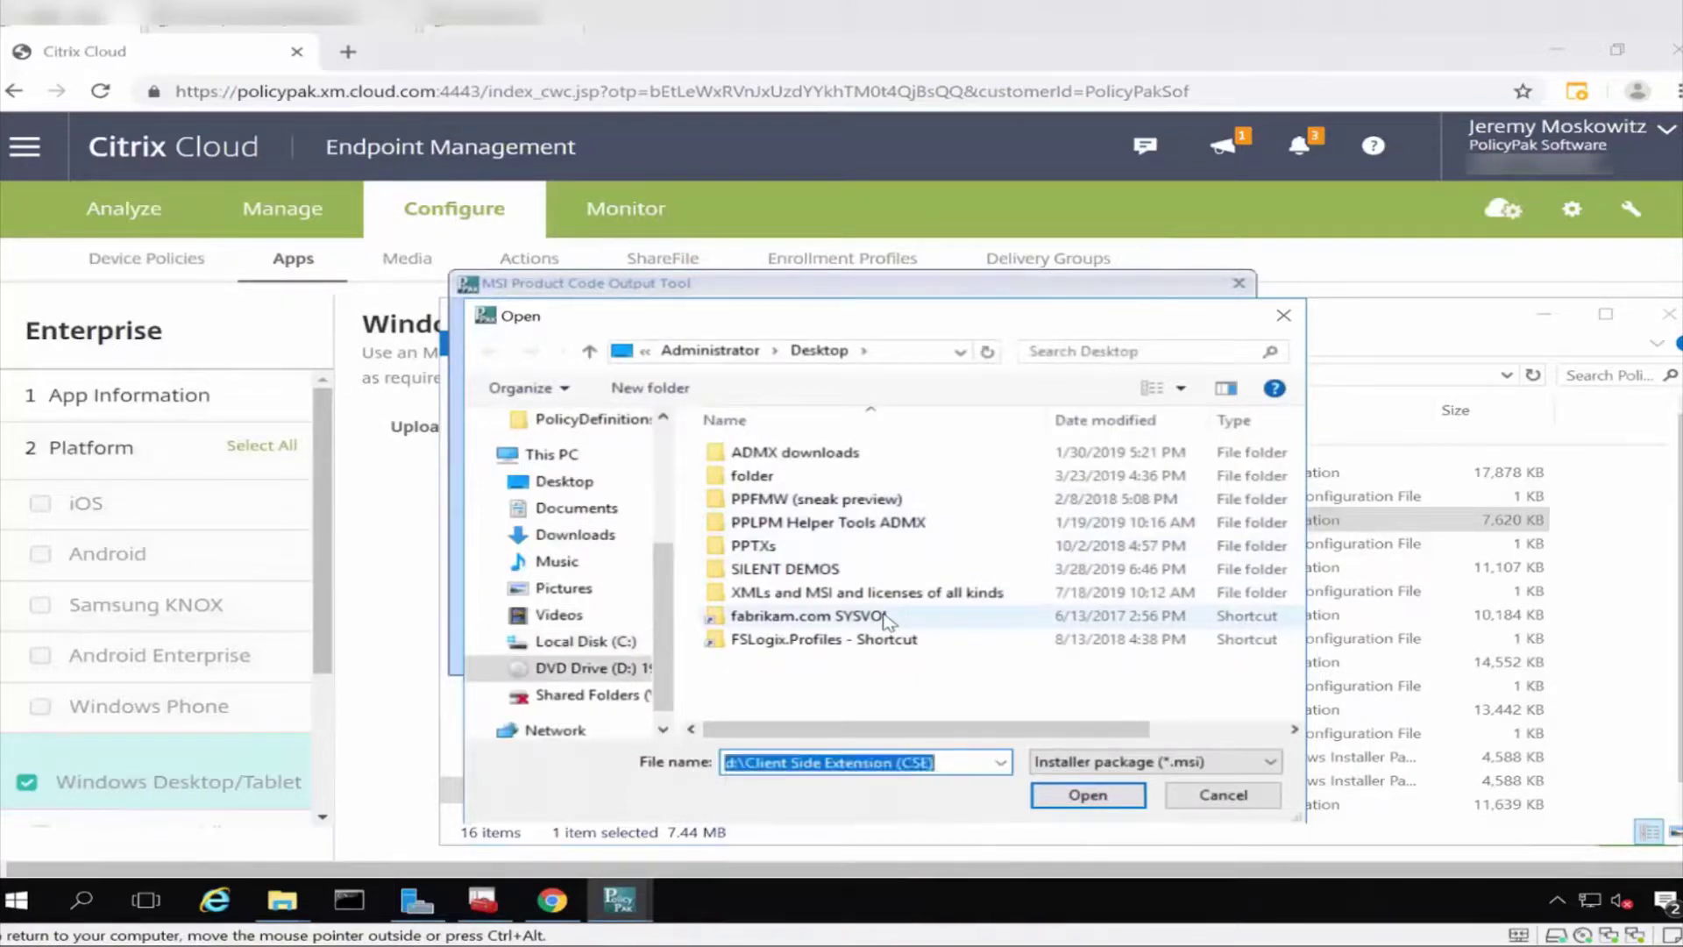
double_click(824, 486)
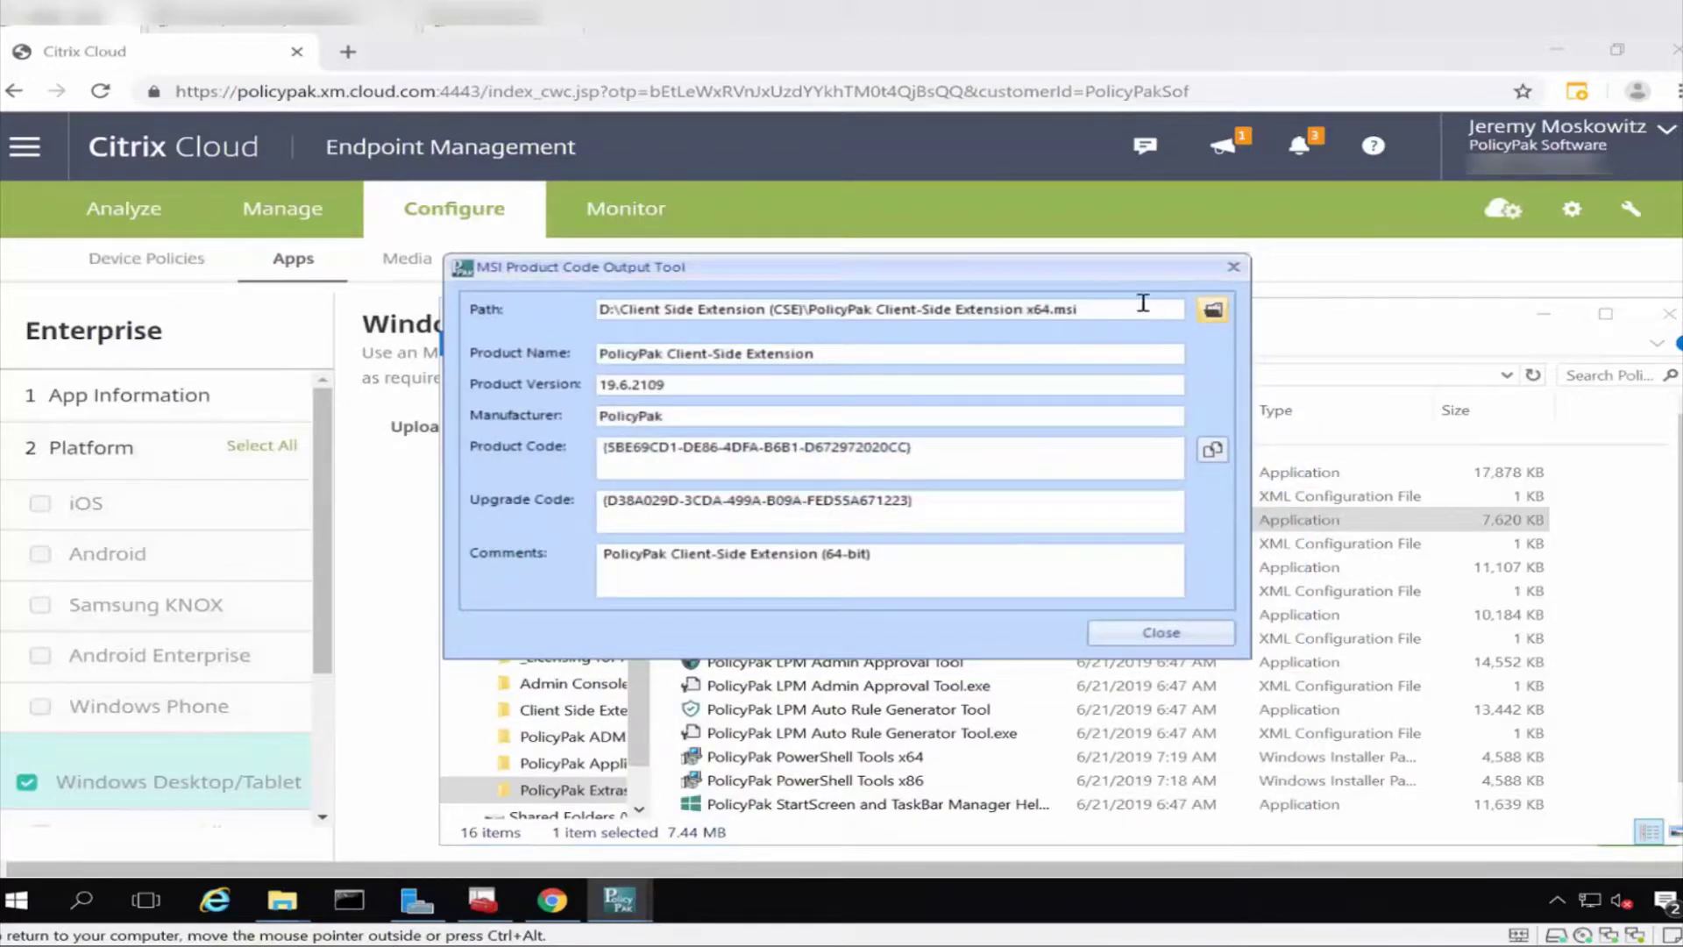
drag(815, 354, 542, 360)
key(ctrl+c)
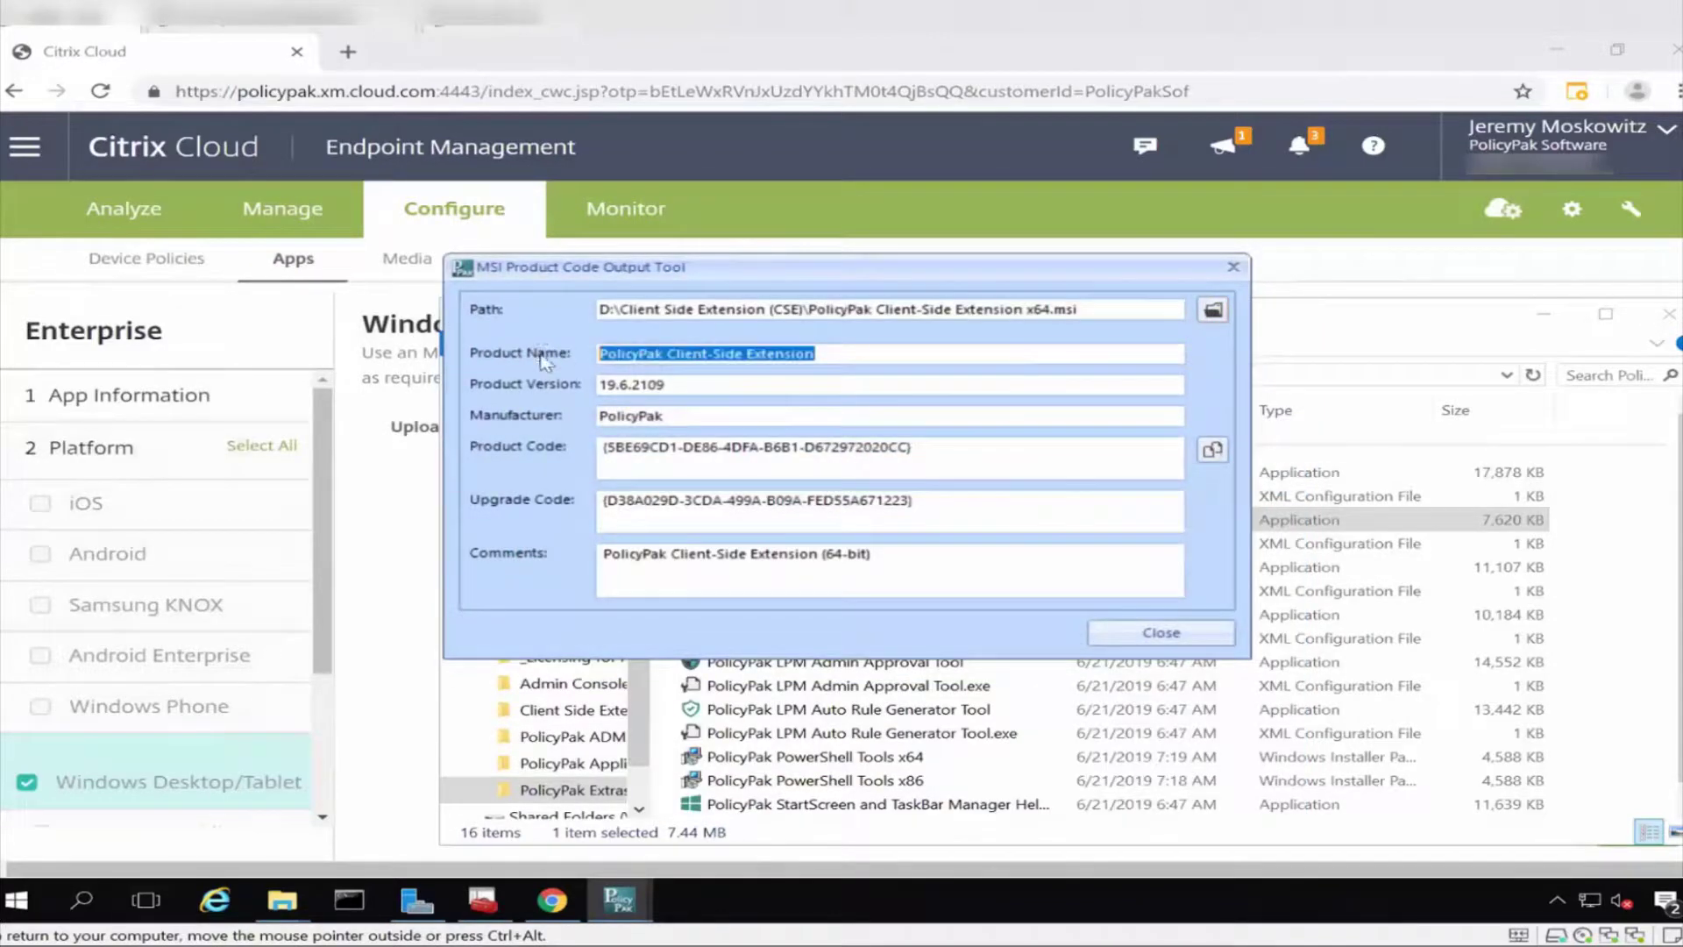
drag(881, 275, 1164, 329)
Paste the CSE product name into the App name and Description fields.
click(1214, 244)
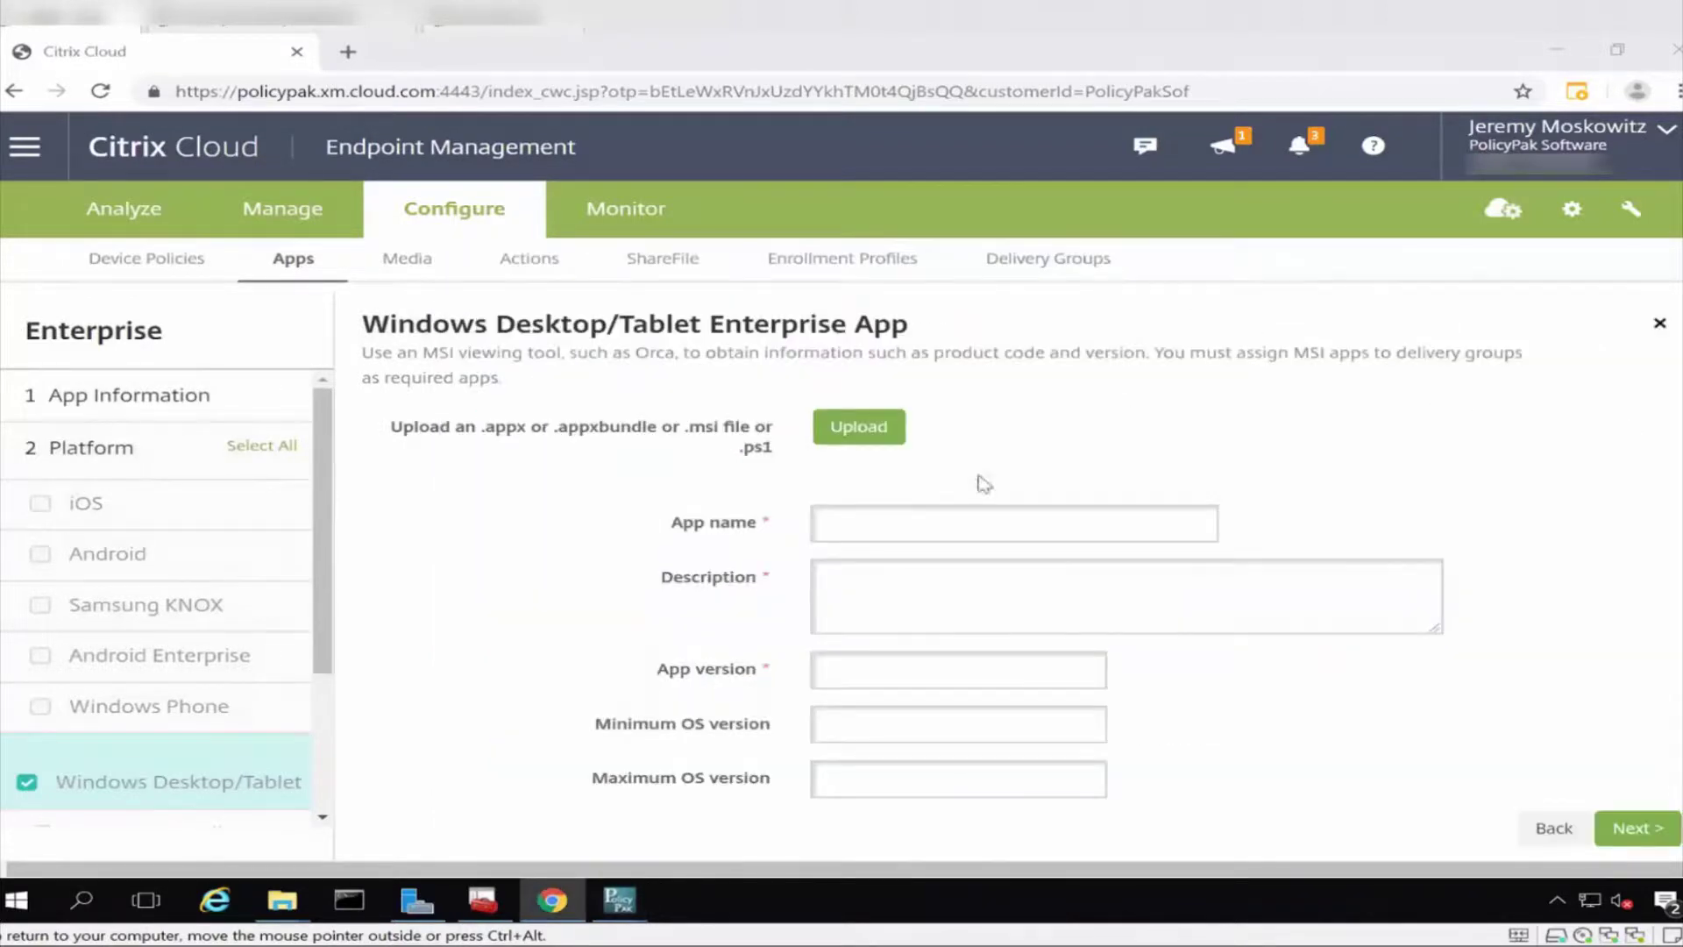
click(975, 524)
key(ctrl+v)
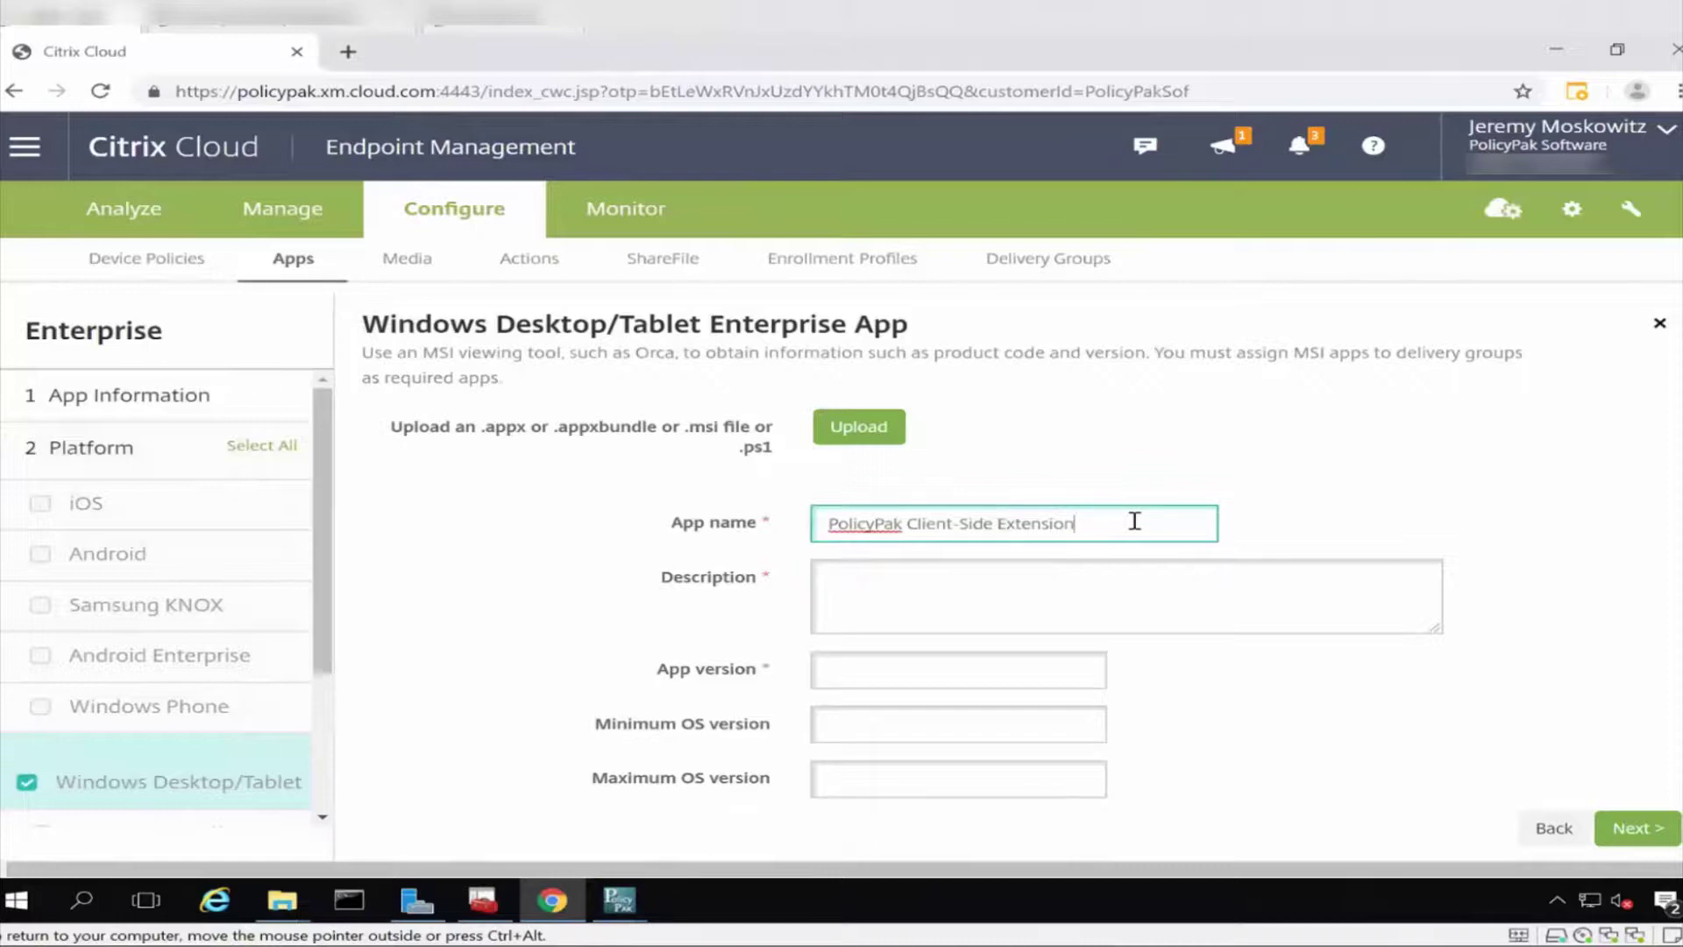
click(1121, 581)
key(ctrl+v)
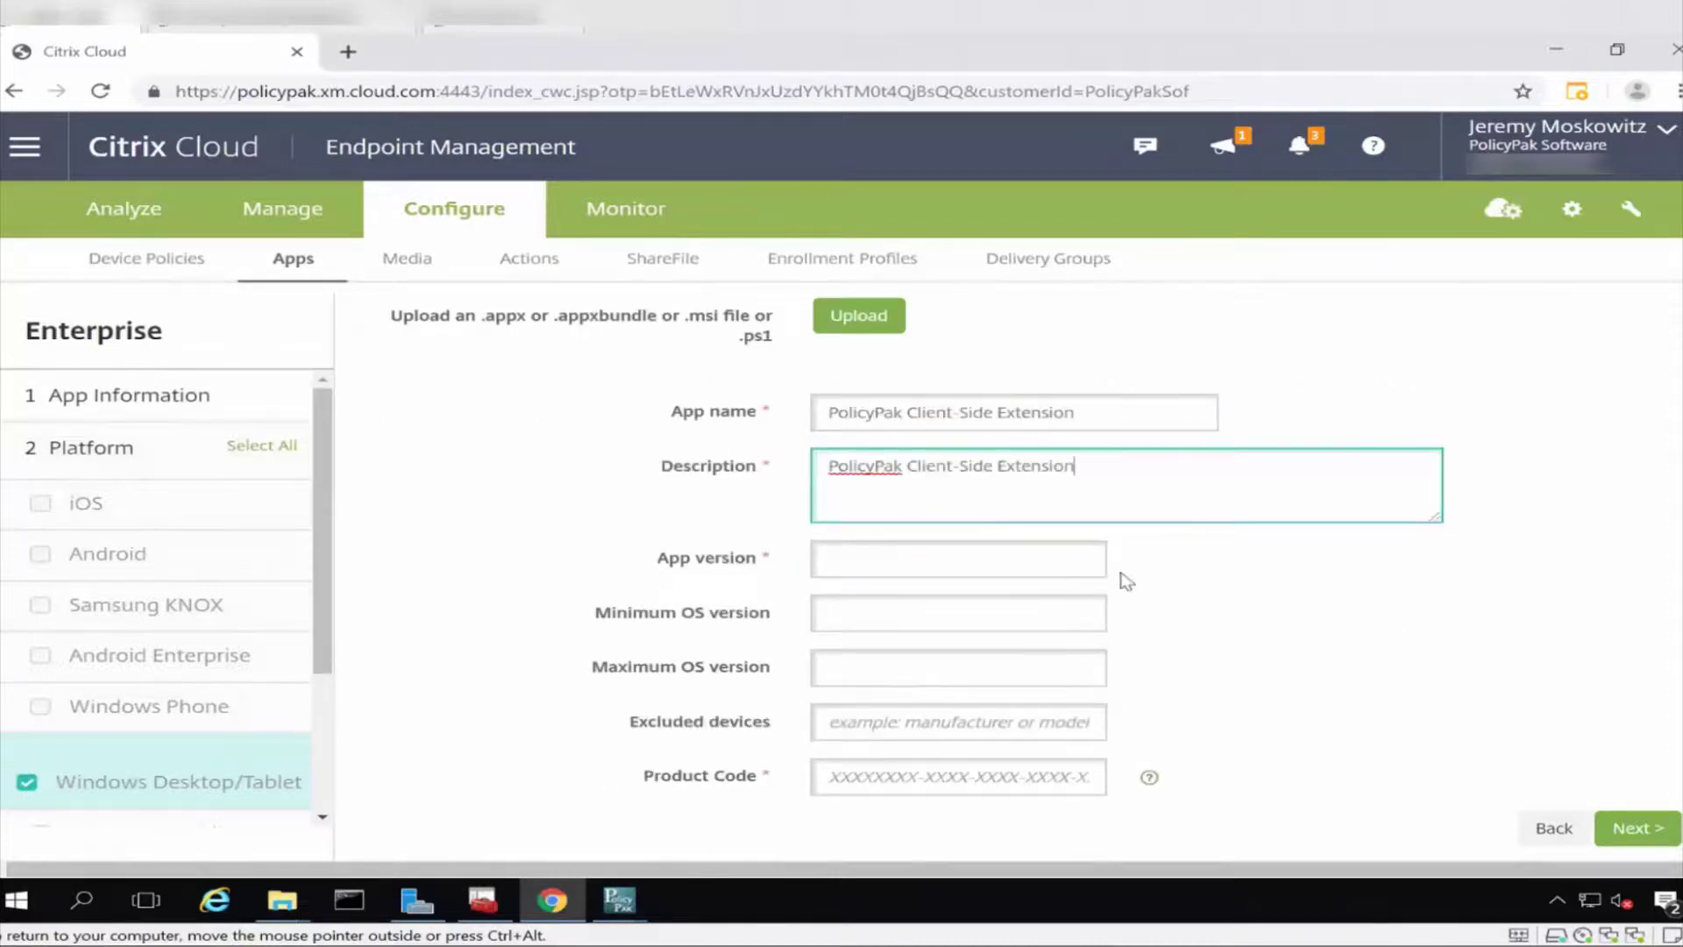
Copy the product version 19.6.2109 from the MSI tool into App version.
key(alt+Tab)
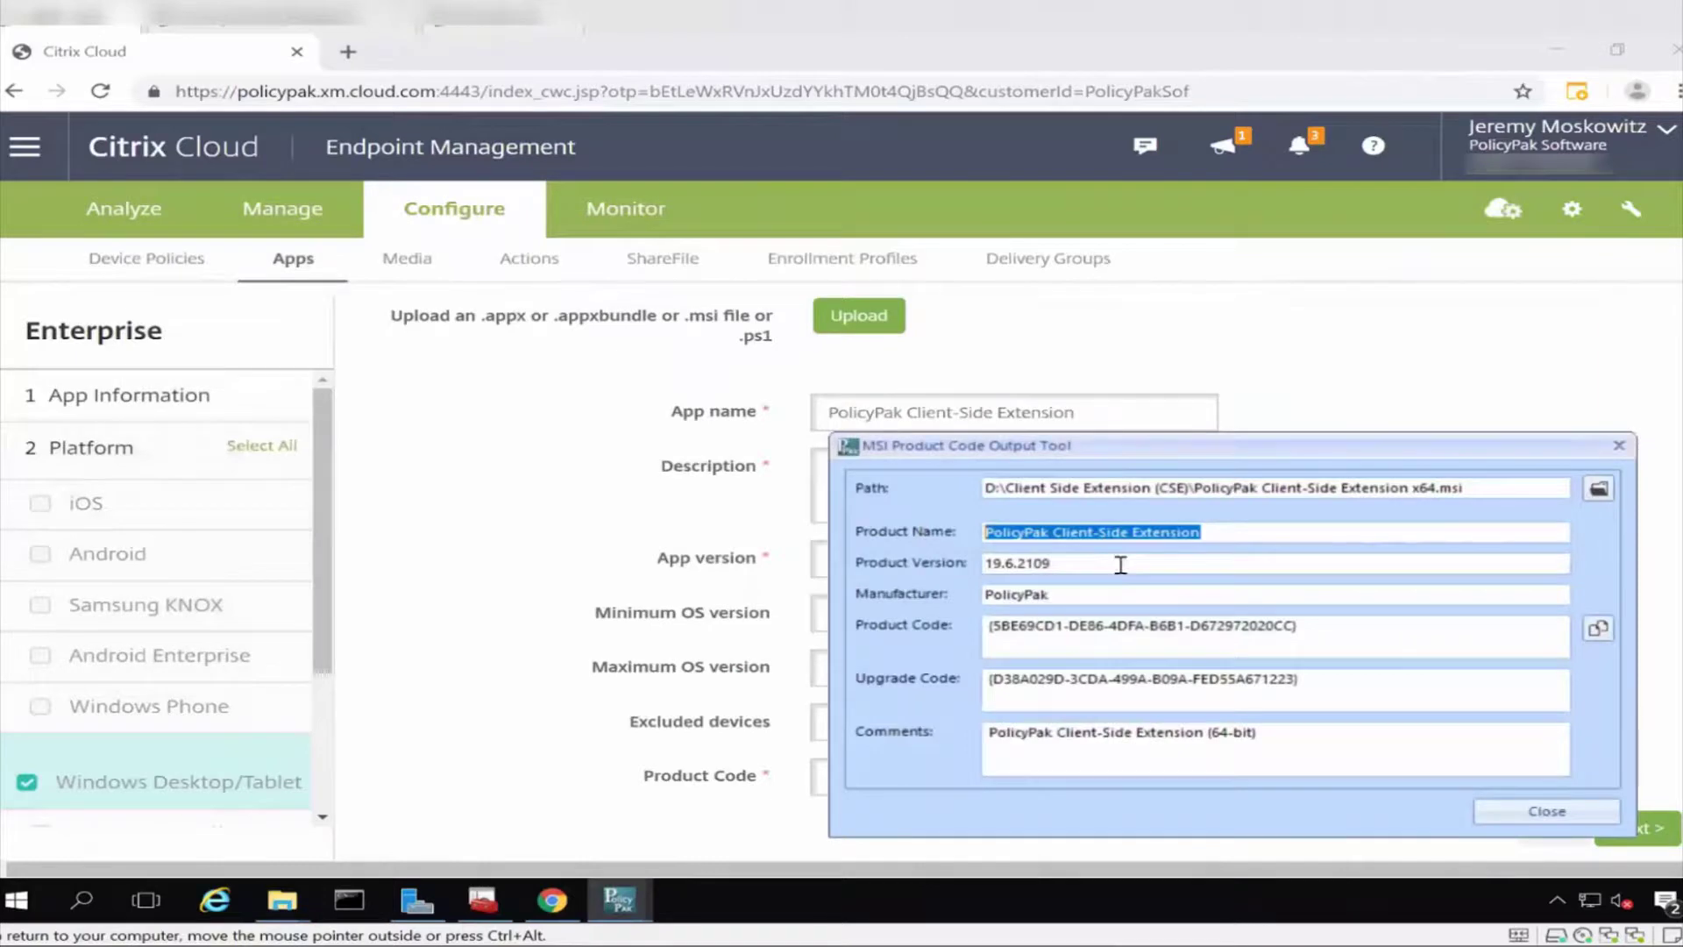
click(1074, 560)
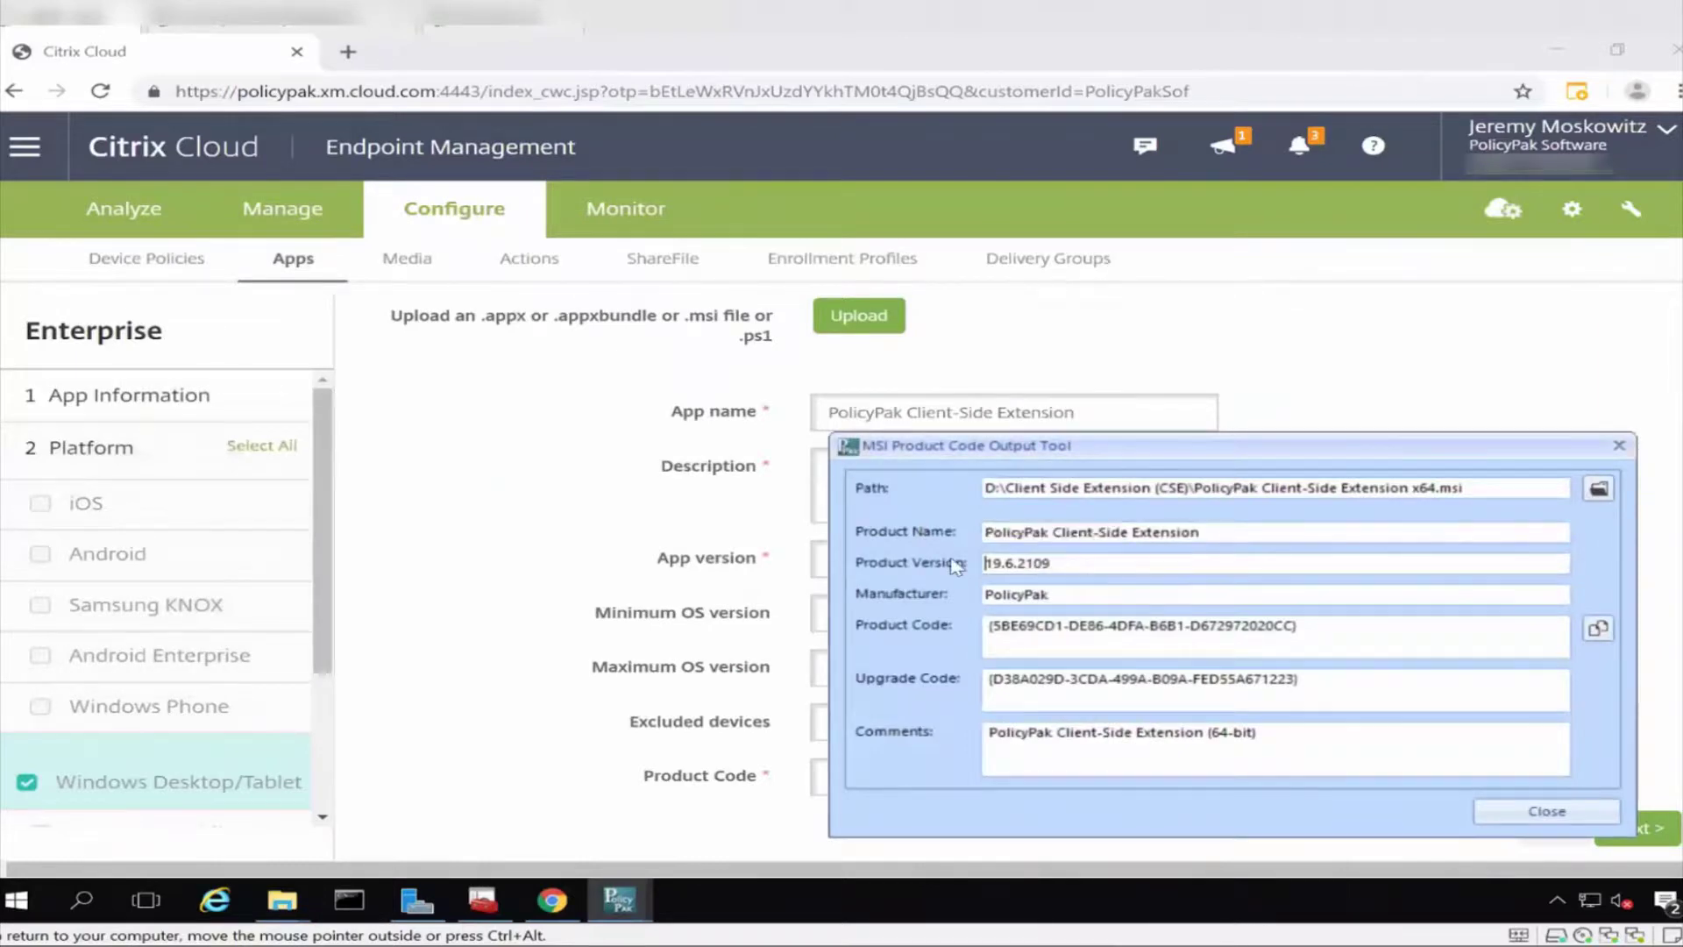
drag(1066, 569, 970, 568)
key(ctrl+c)
key(alt+Tab)
click(995, 570)
key(ctrl+v)
scroll(1249, 697, down, 1)
Paste the product code GUID without its leading brace and fill in Command Line.
key(alt+Tab)
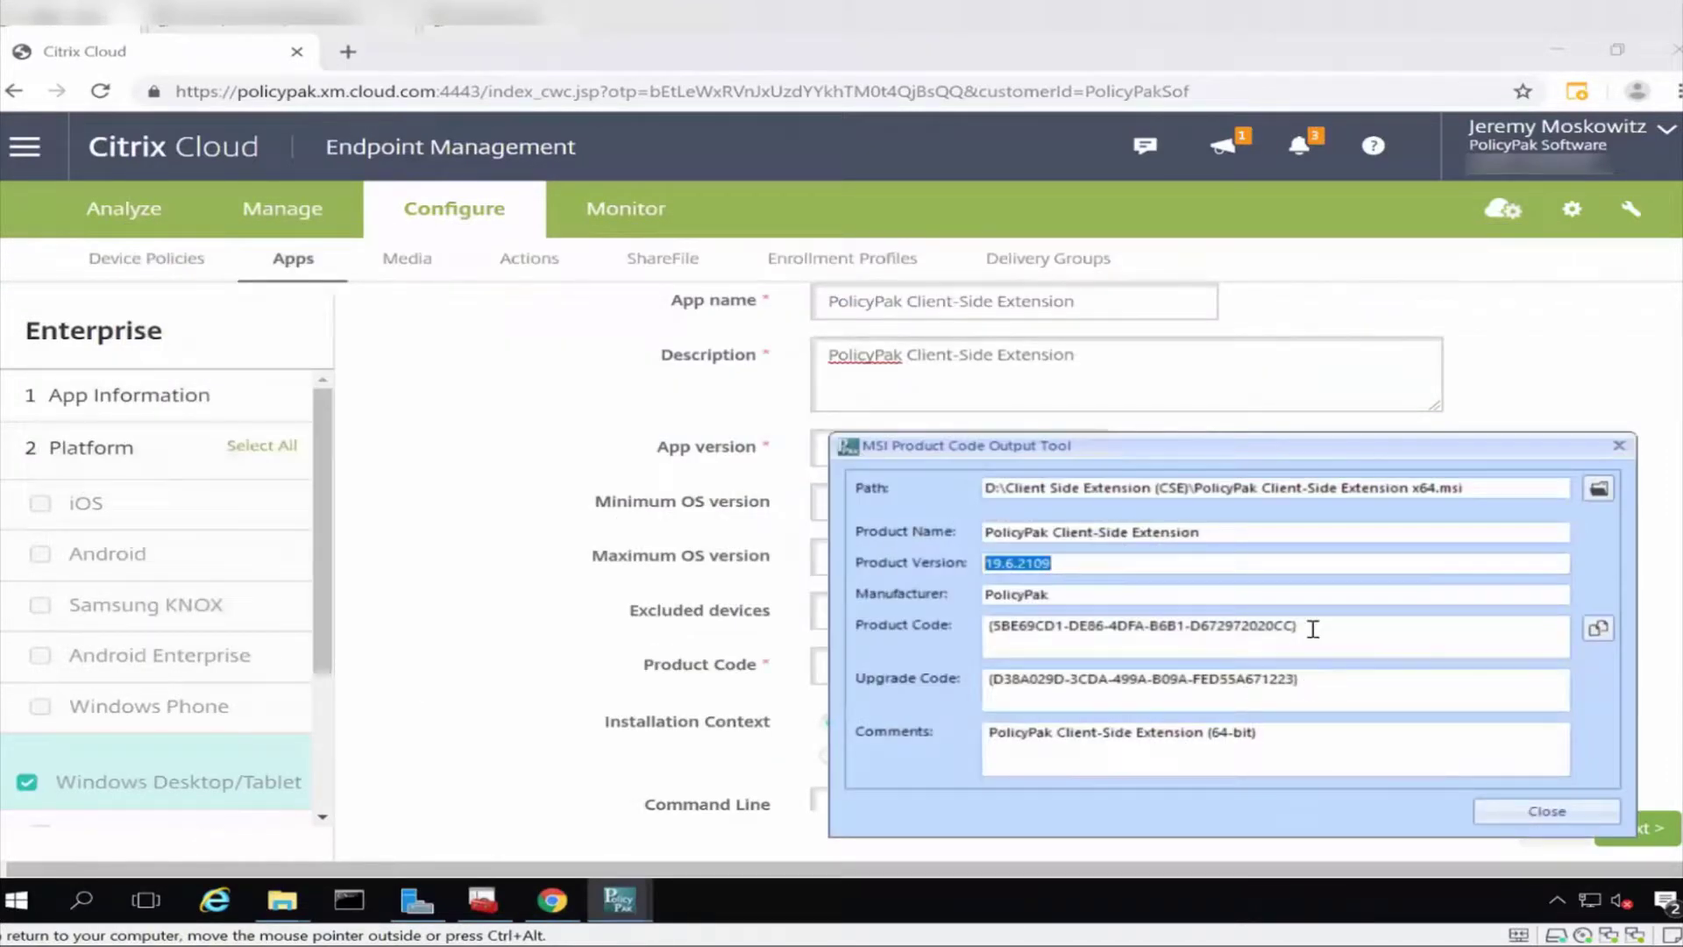
double_click(1067, 631)
key(alt+Tab)
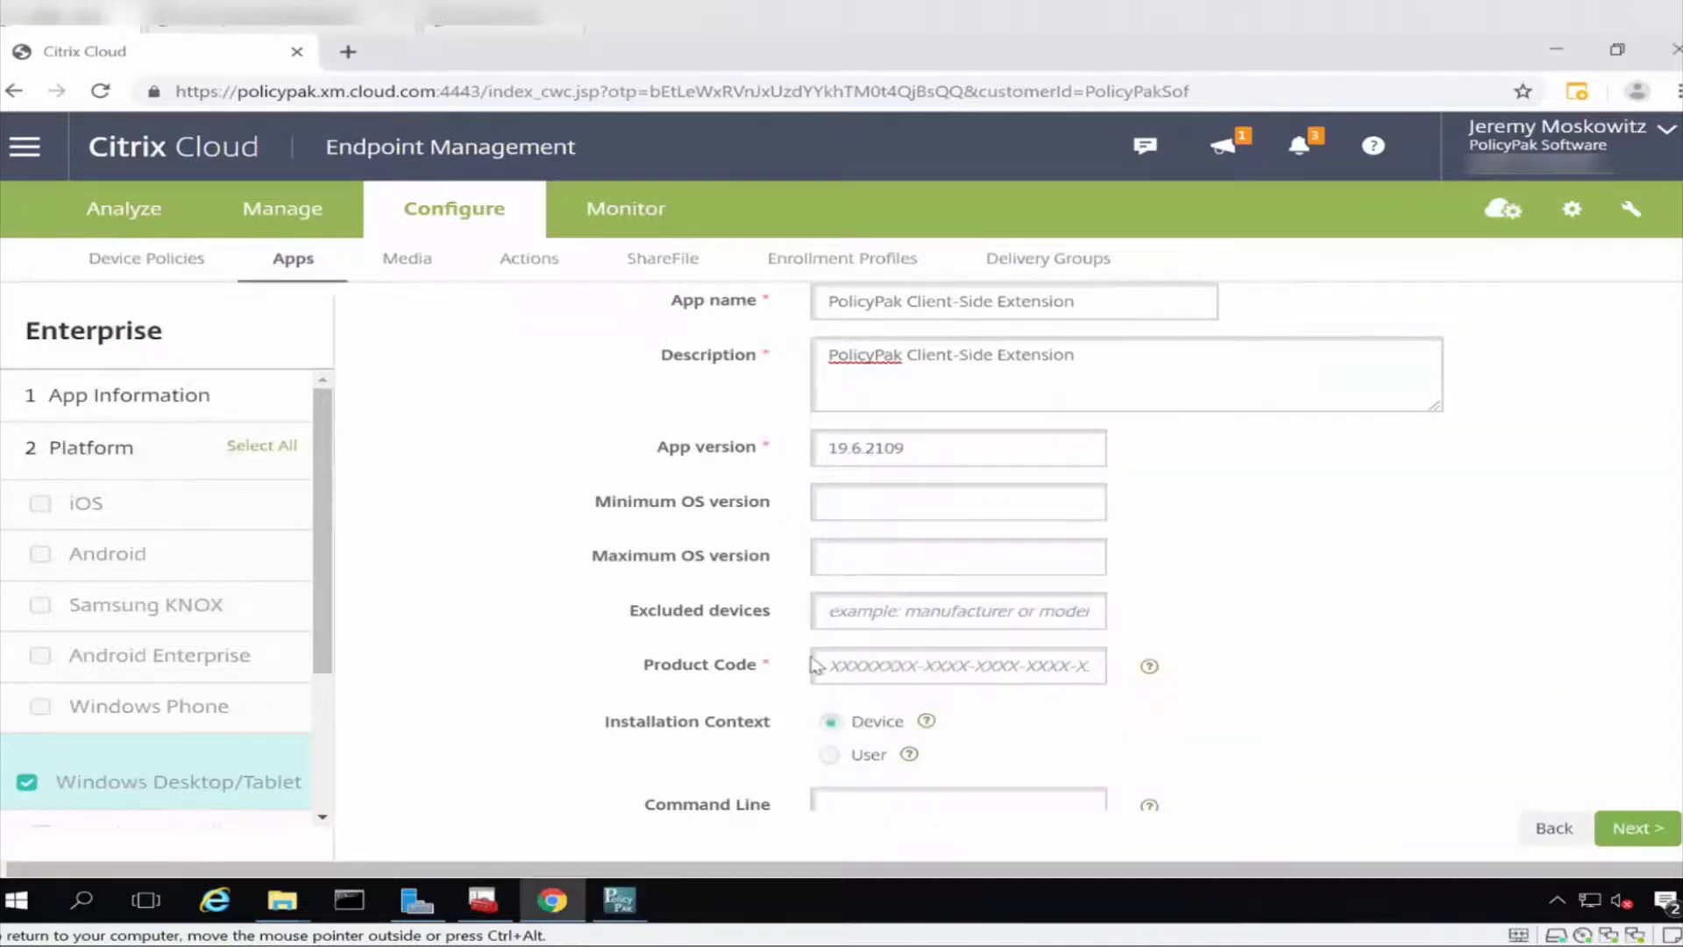
click(881, 668)
key(ctrl+v)
key(Home)
key(Delete)
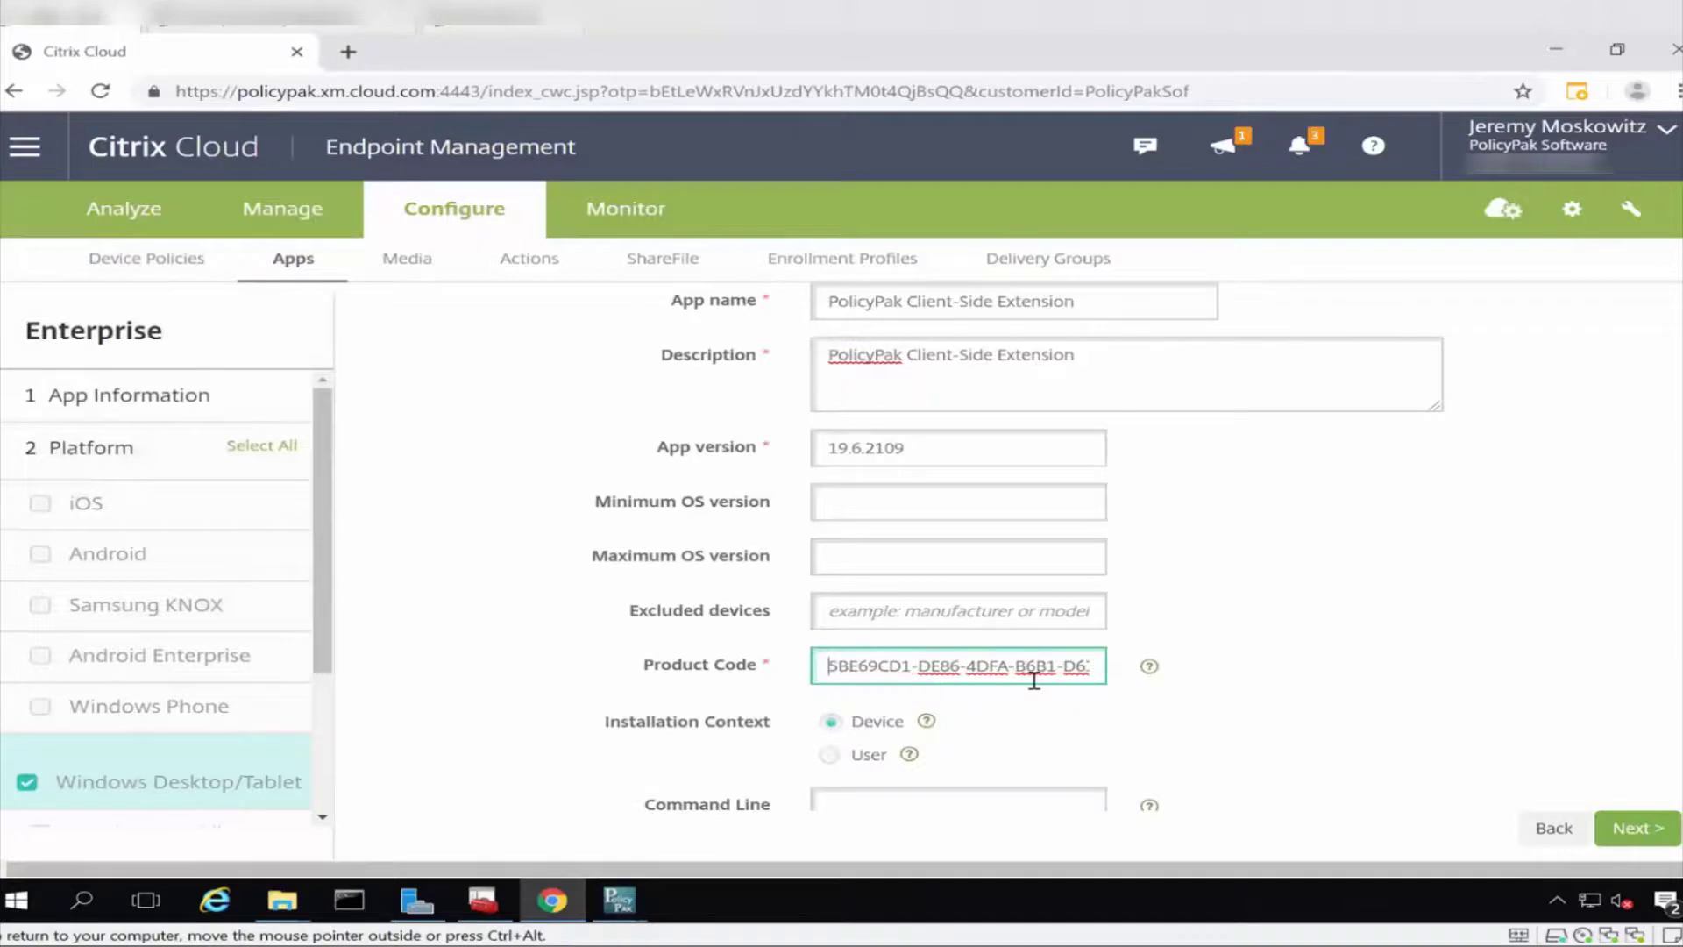
scroll(1034, 680, down, 3)
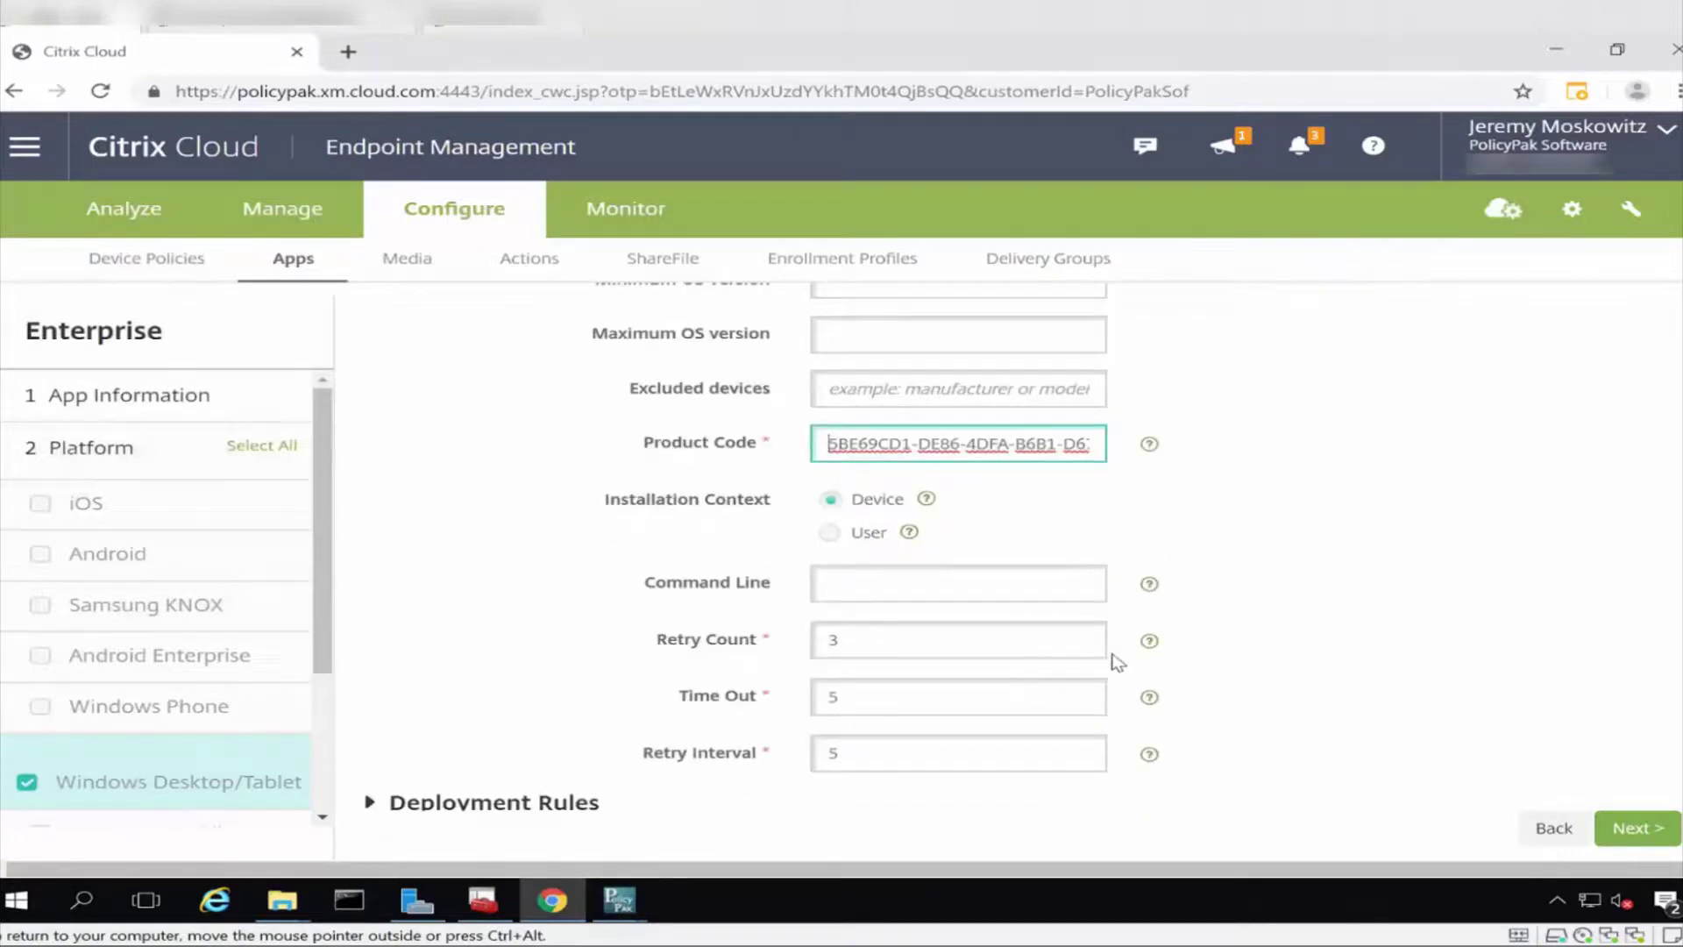
click(1037, 587)
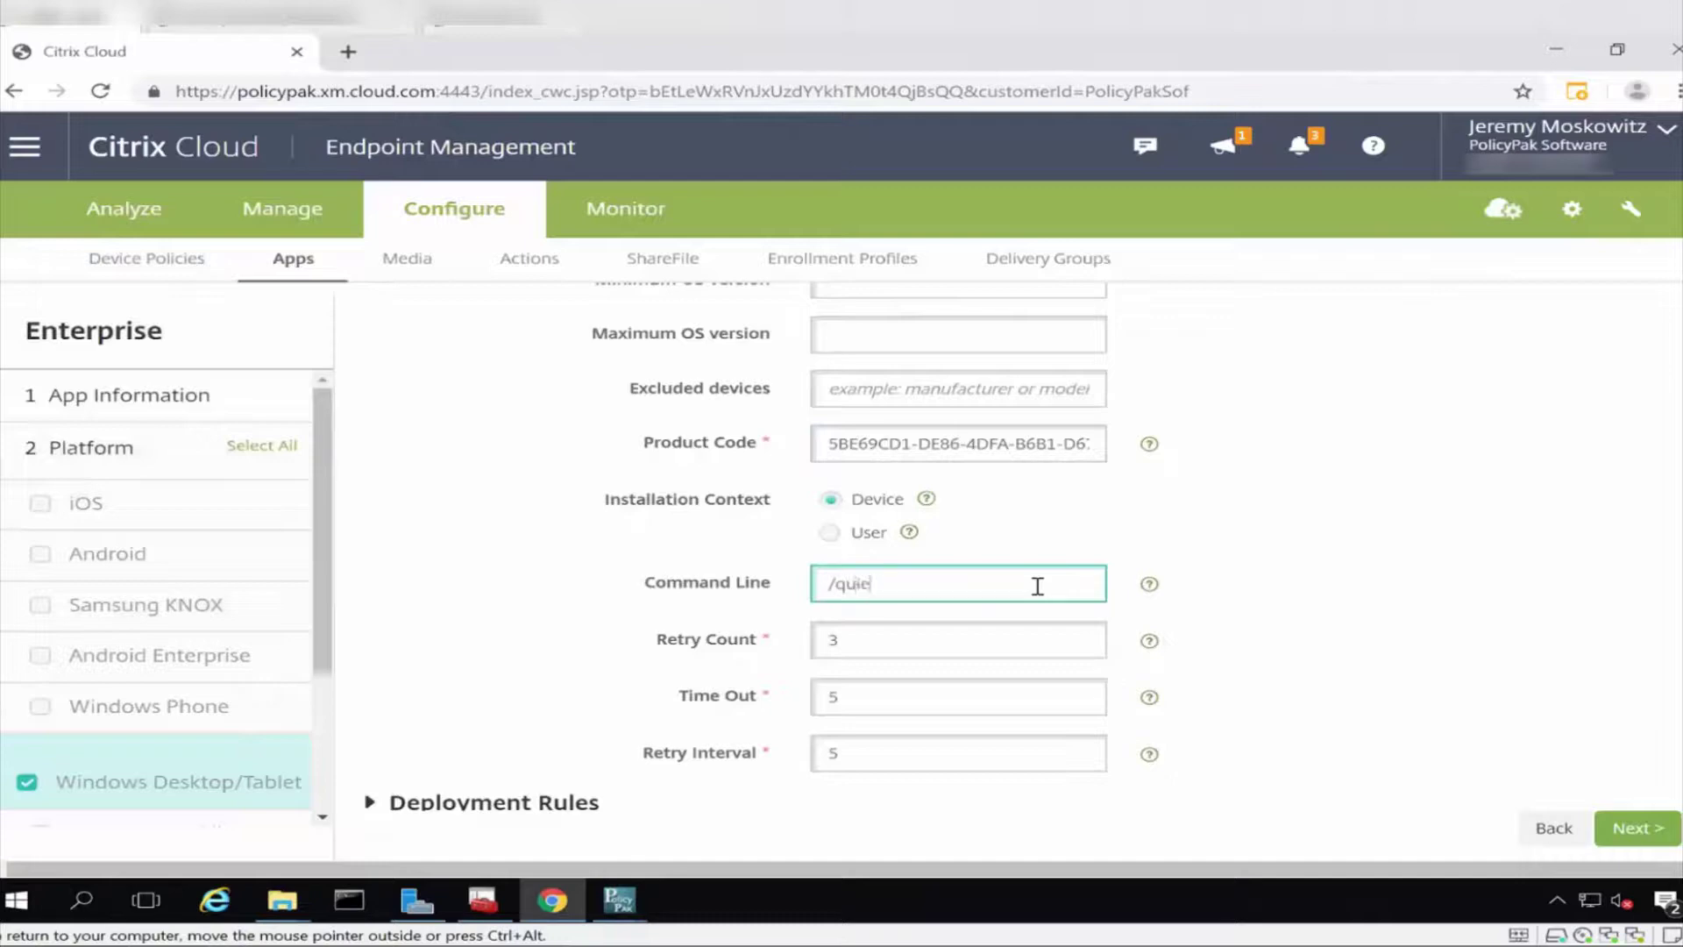
scroll(1037, 586, down, 1)
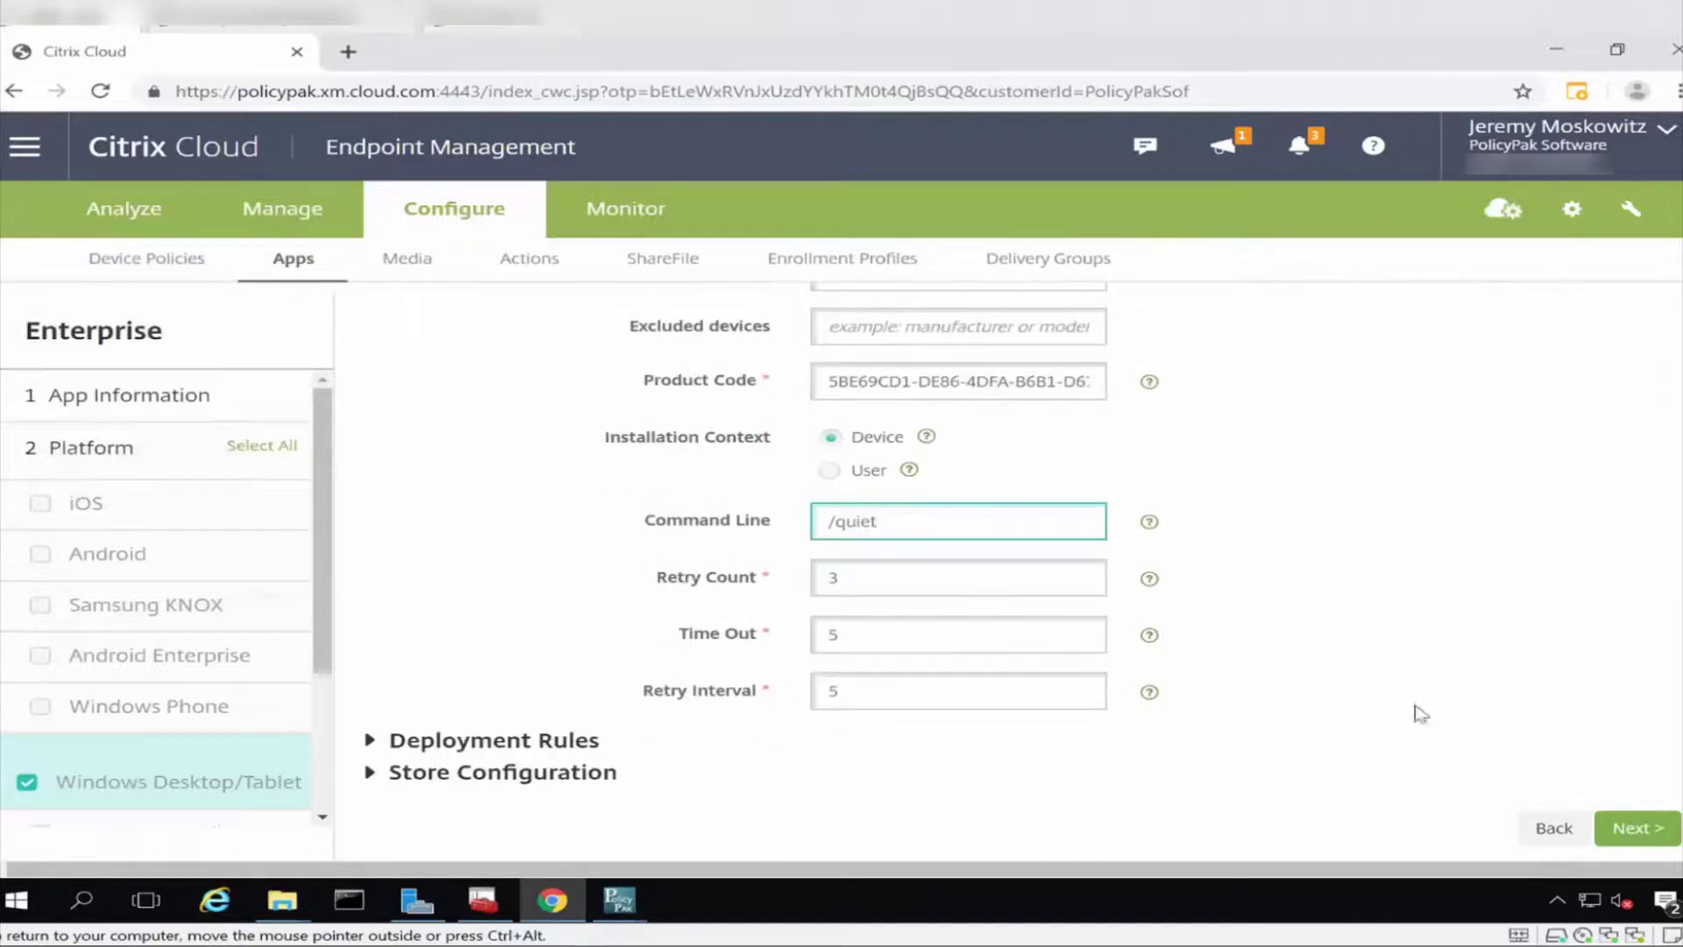
Skip Approvals and Delivery Group Assignments and save the PolicyPak CSE enterprise app.
click(1626, 825)
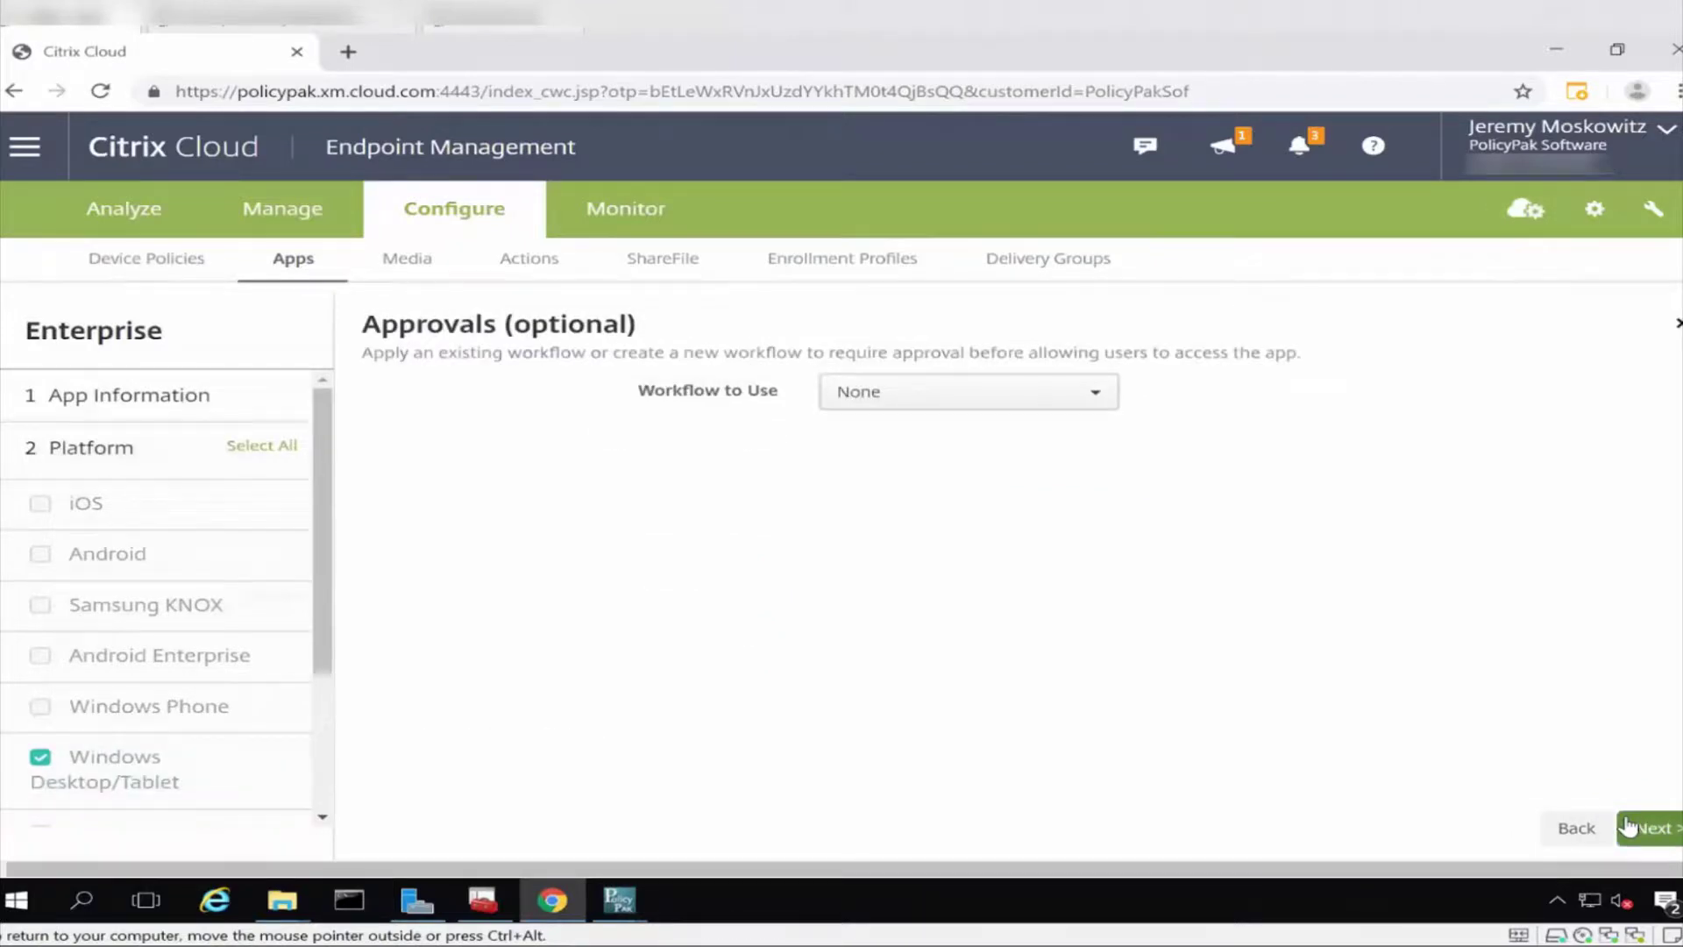
click(1628, 826)
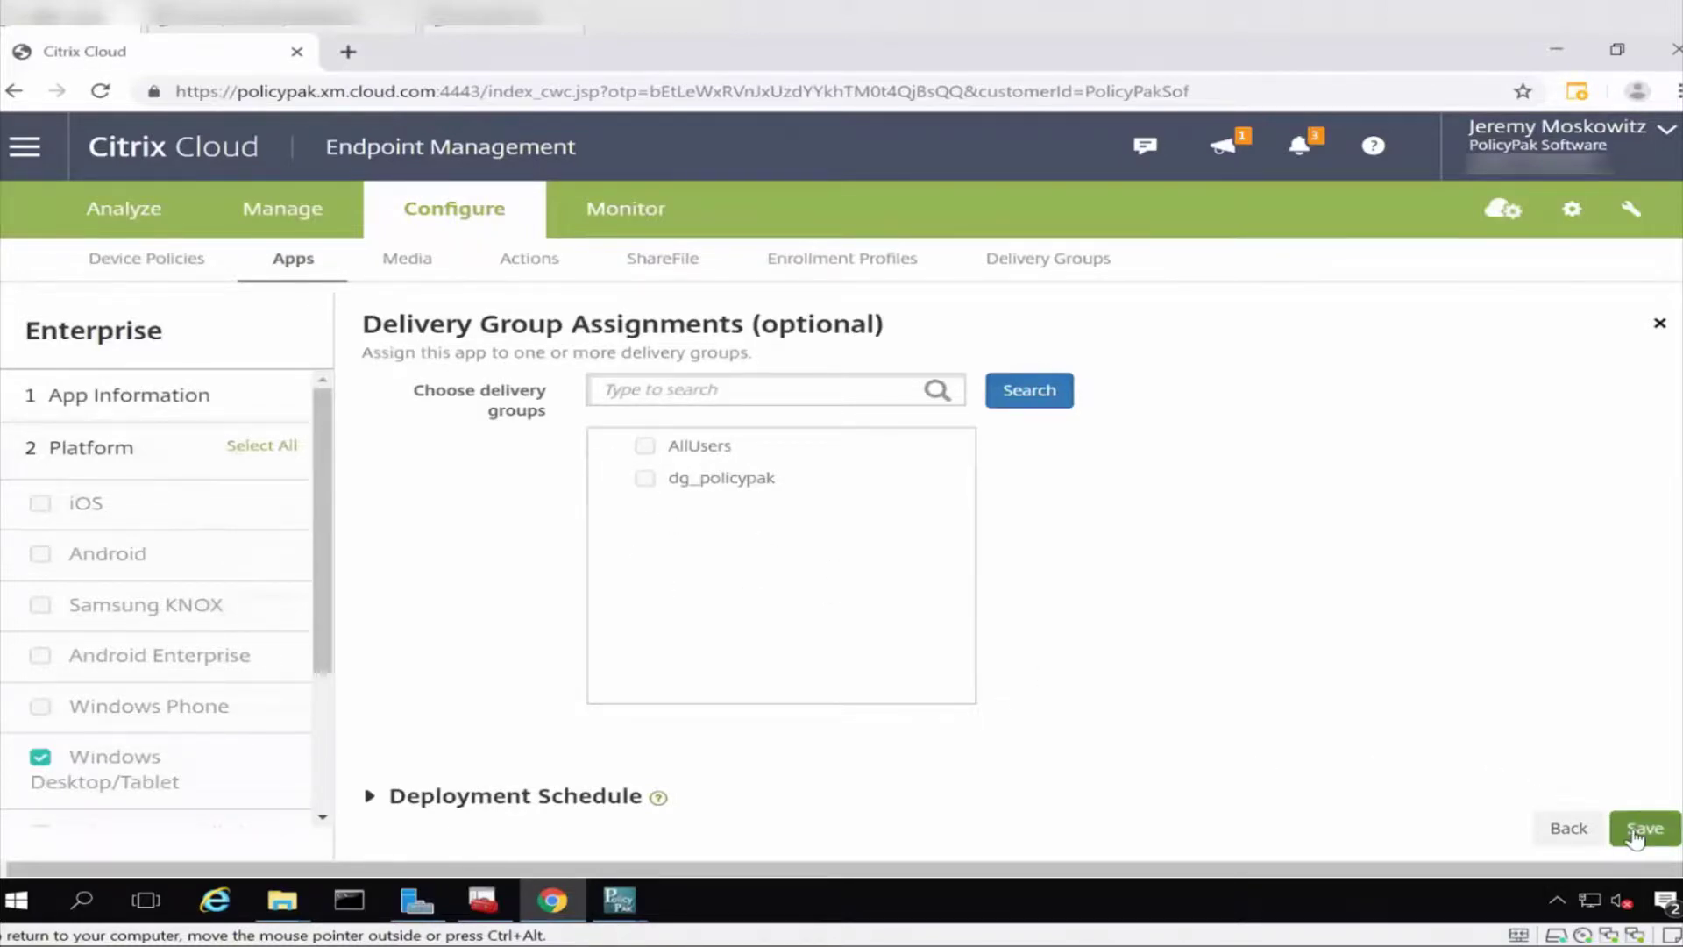
click(1635, 833)
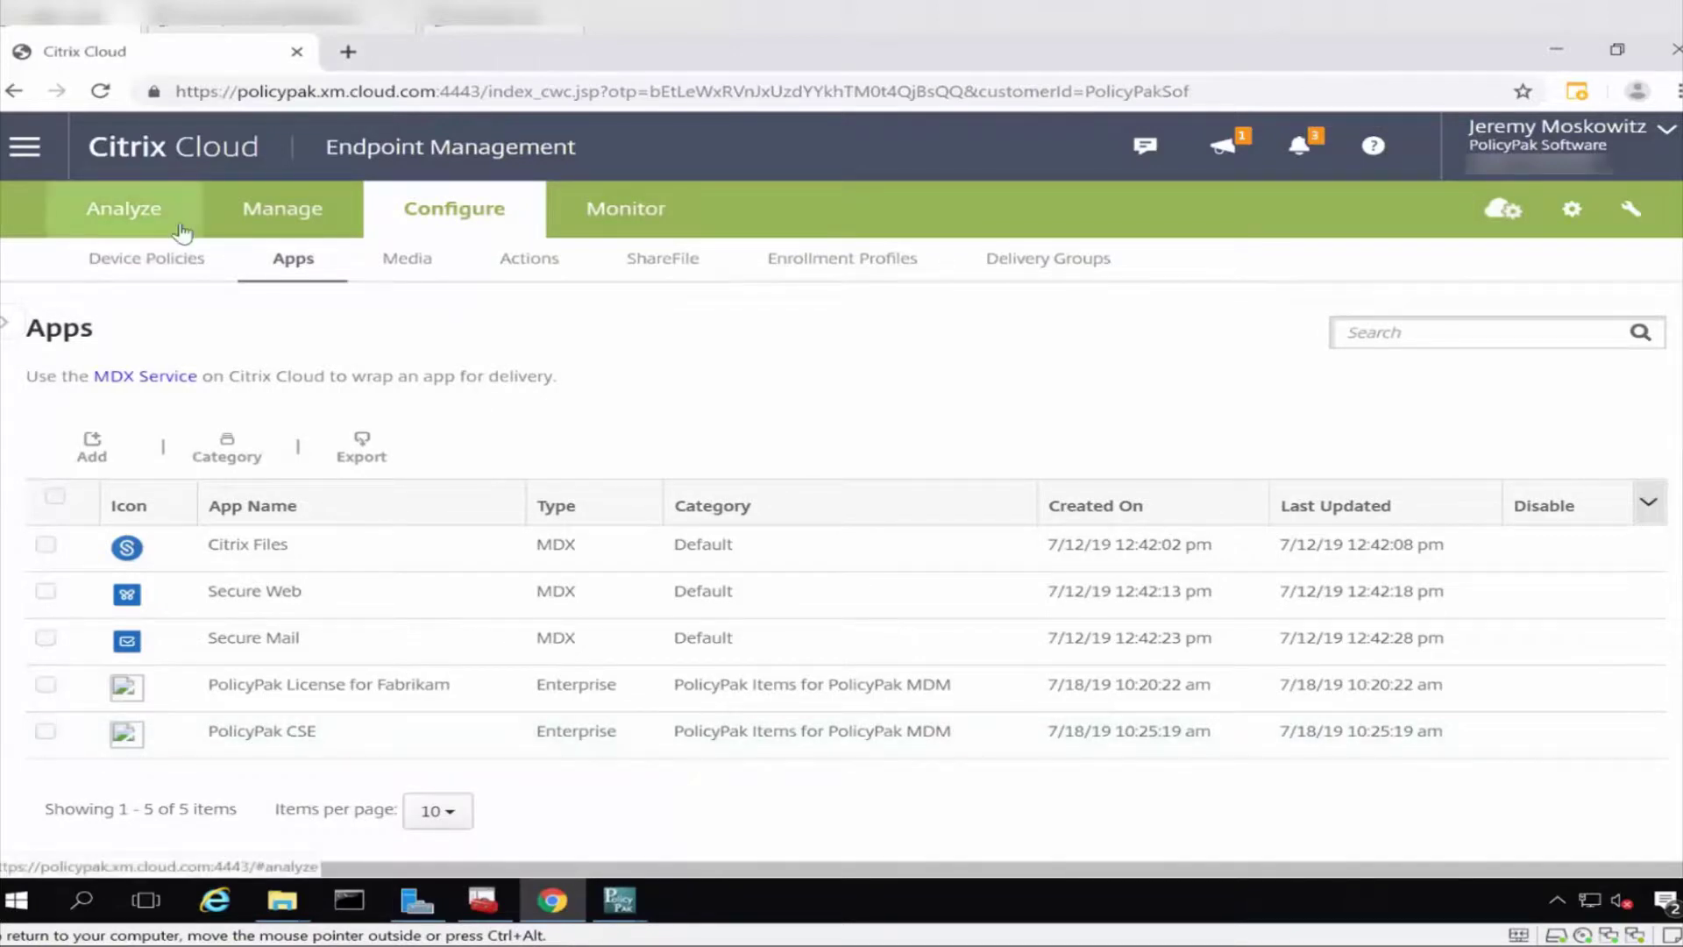
Edit delivery group dg_policypak and add PolicyPak CSE to its Required Apps.
click(1043, 277)
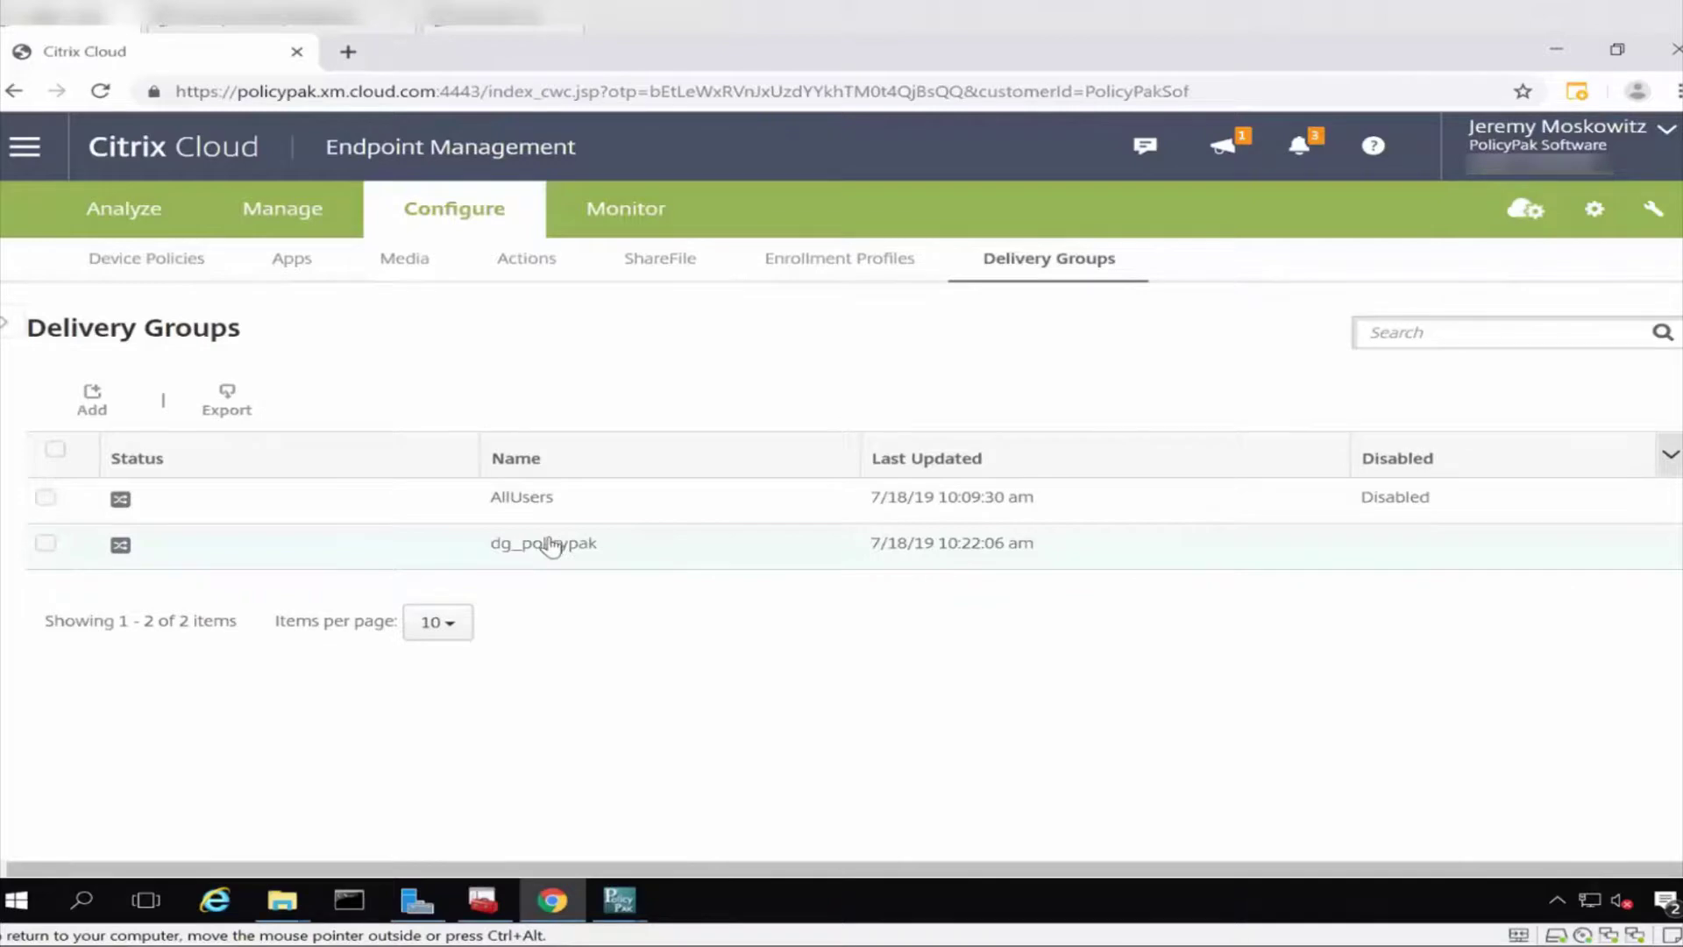
click(547, 549)
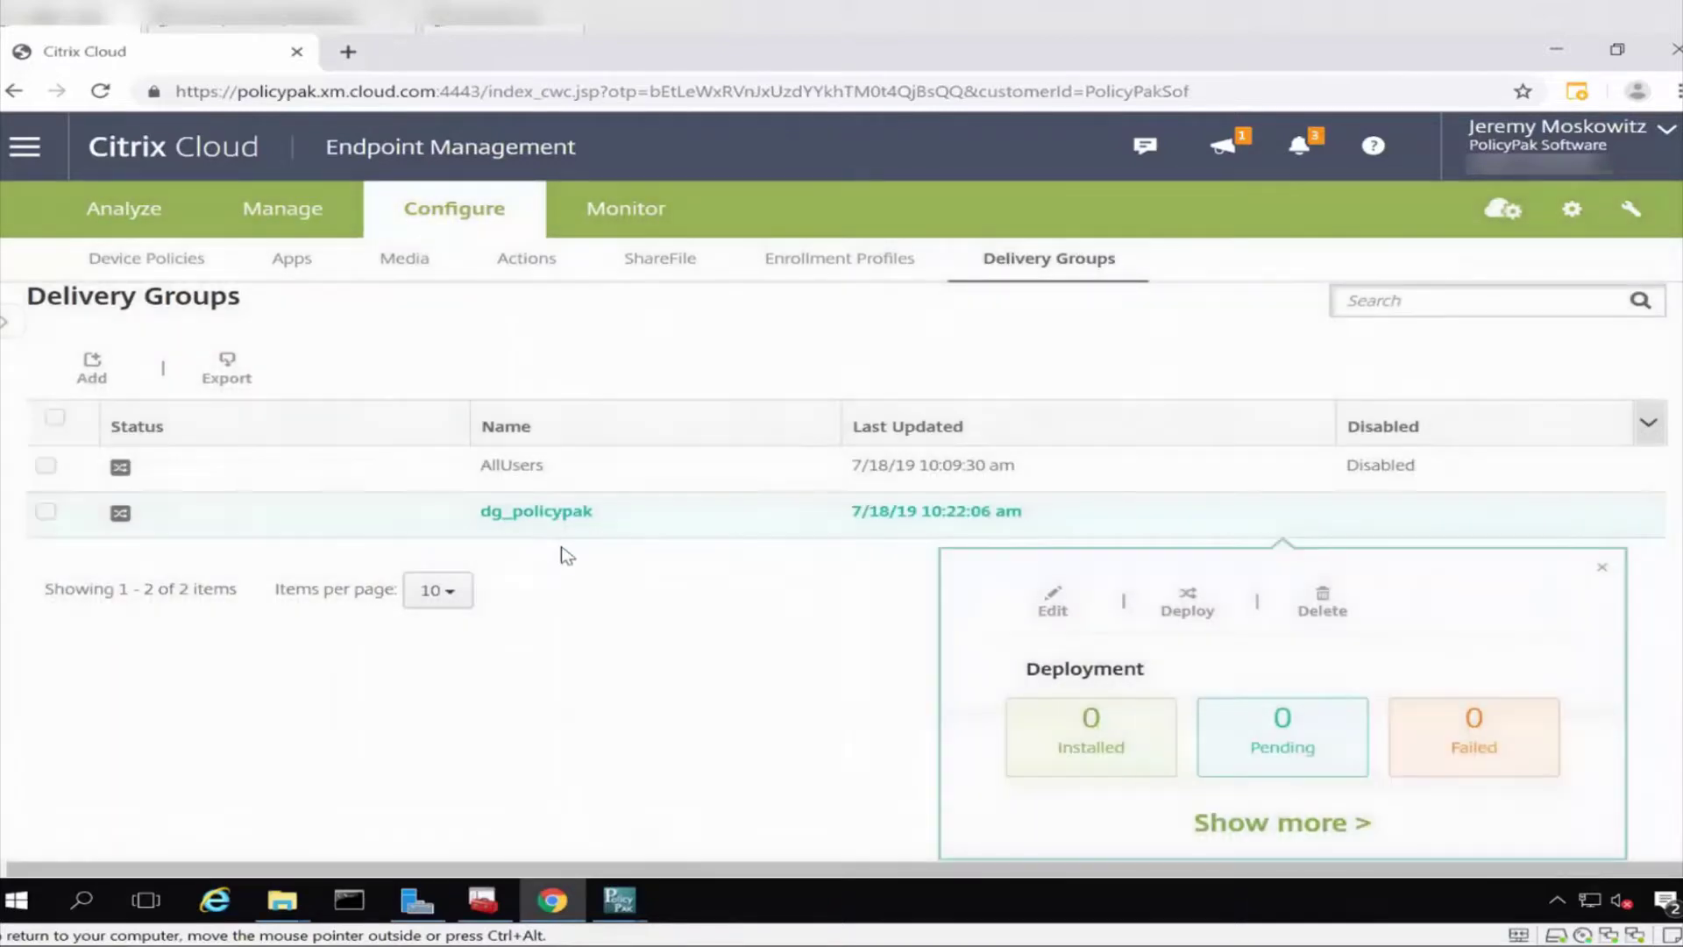
click(1045, 605)
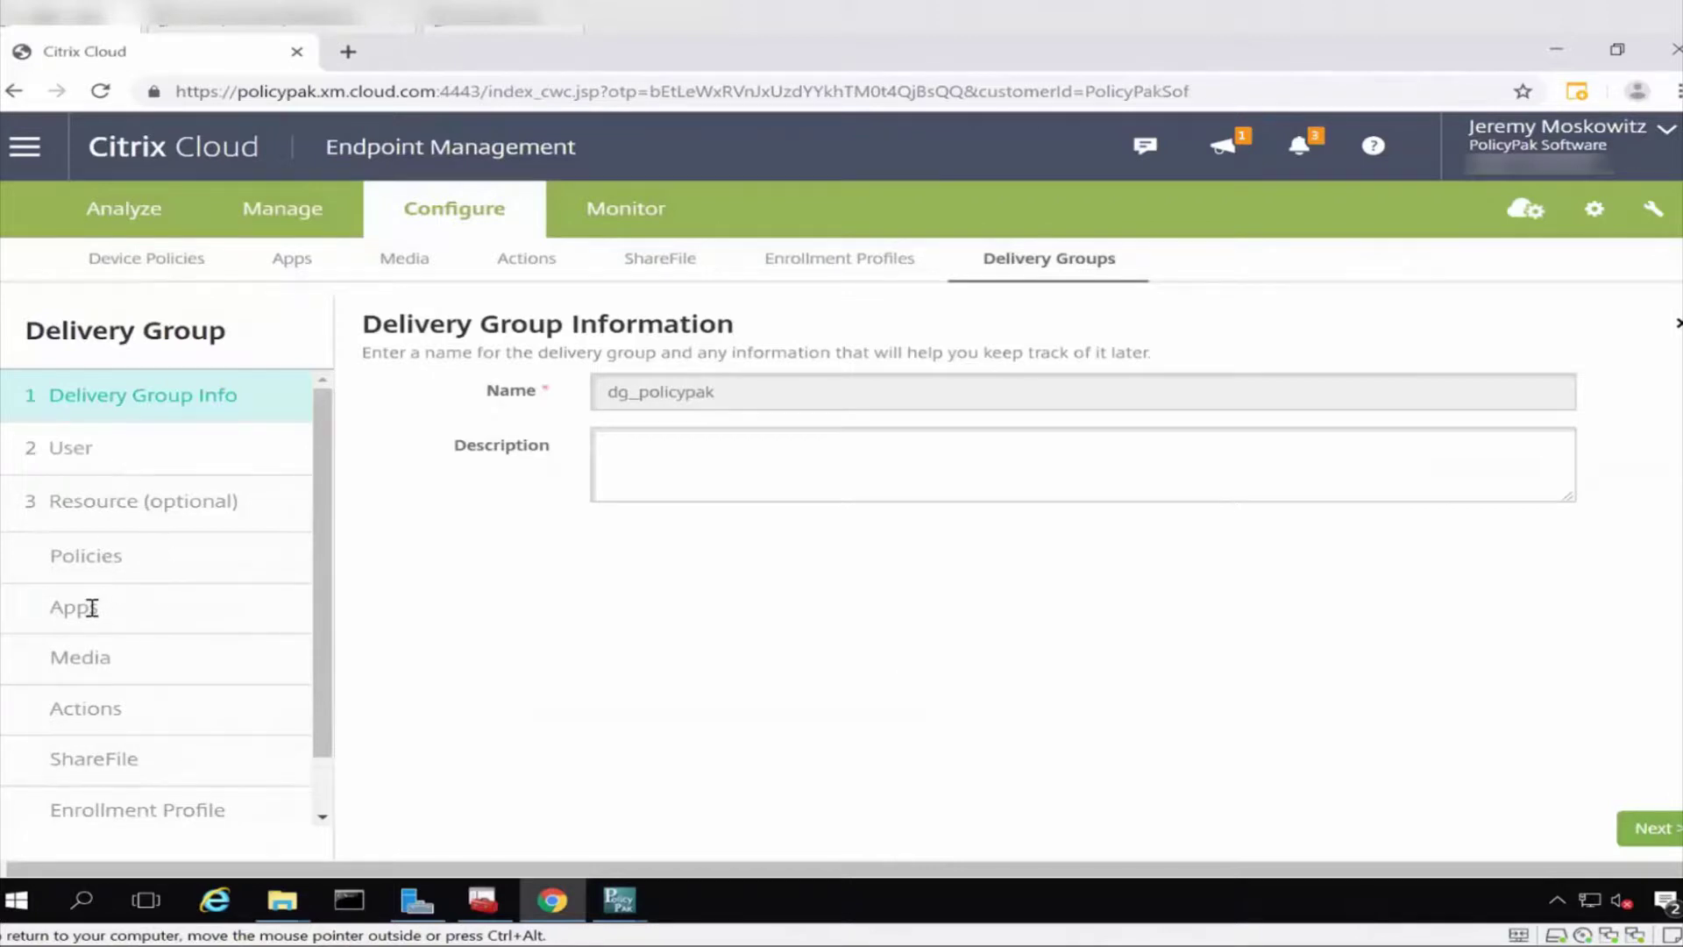
click(88, 607)
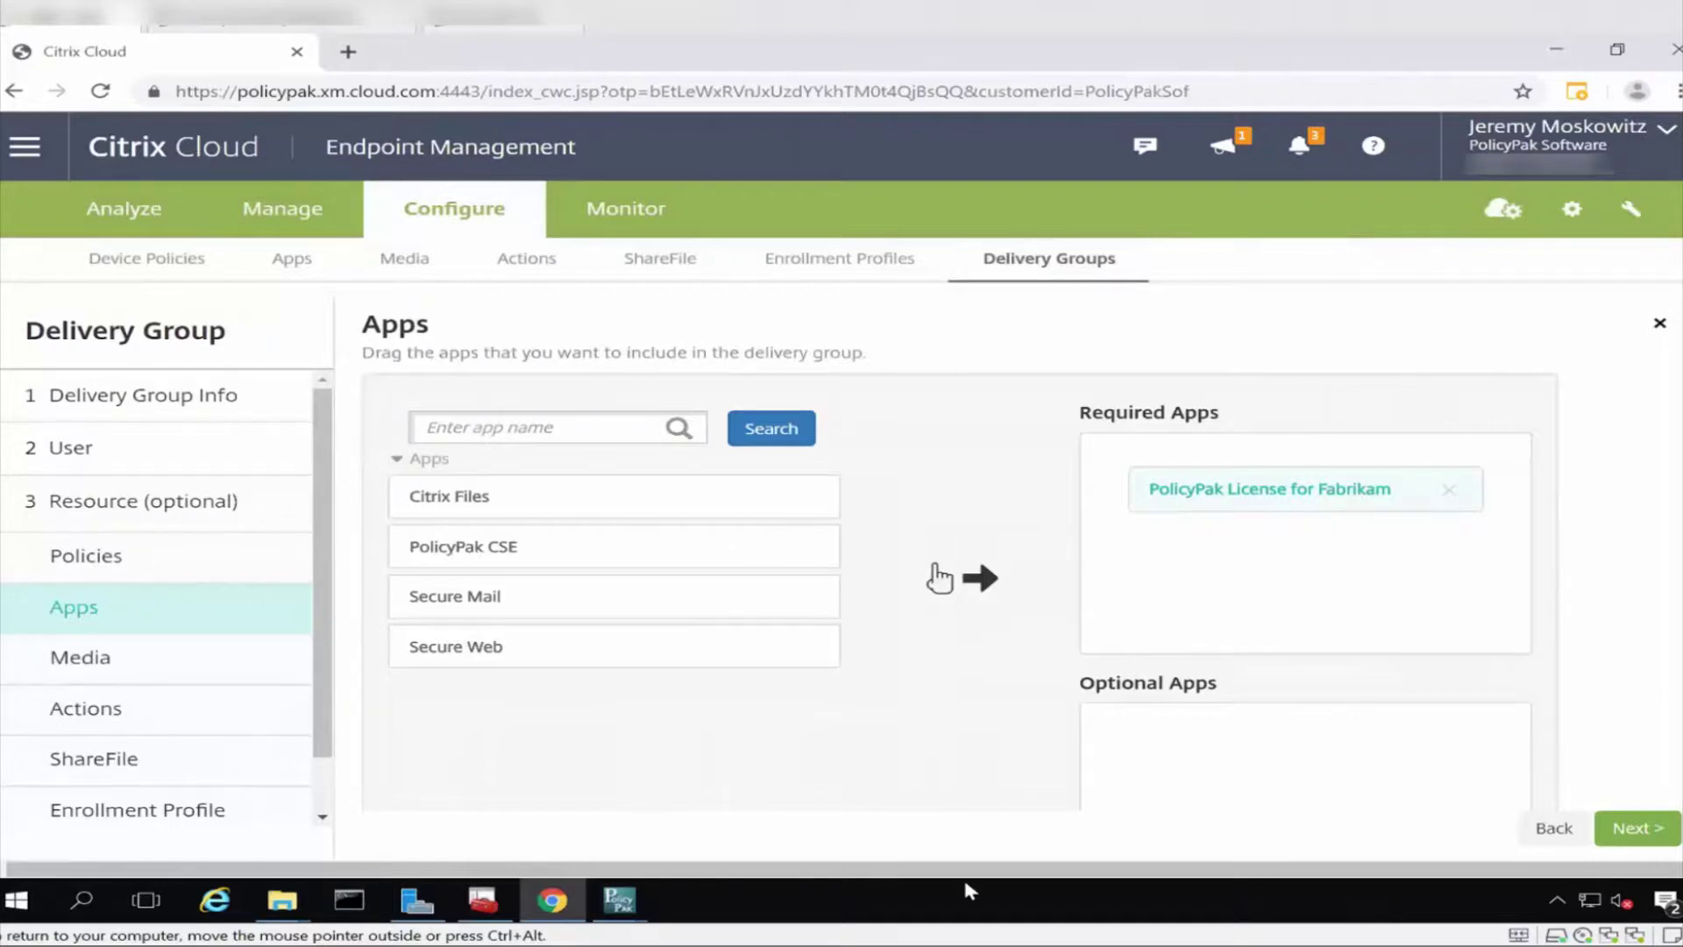
drag(530, 555, 1297, 560)
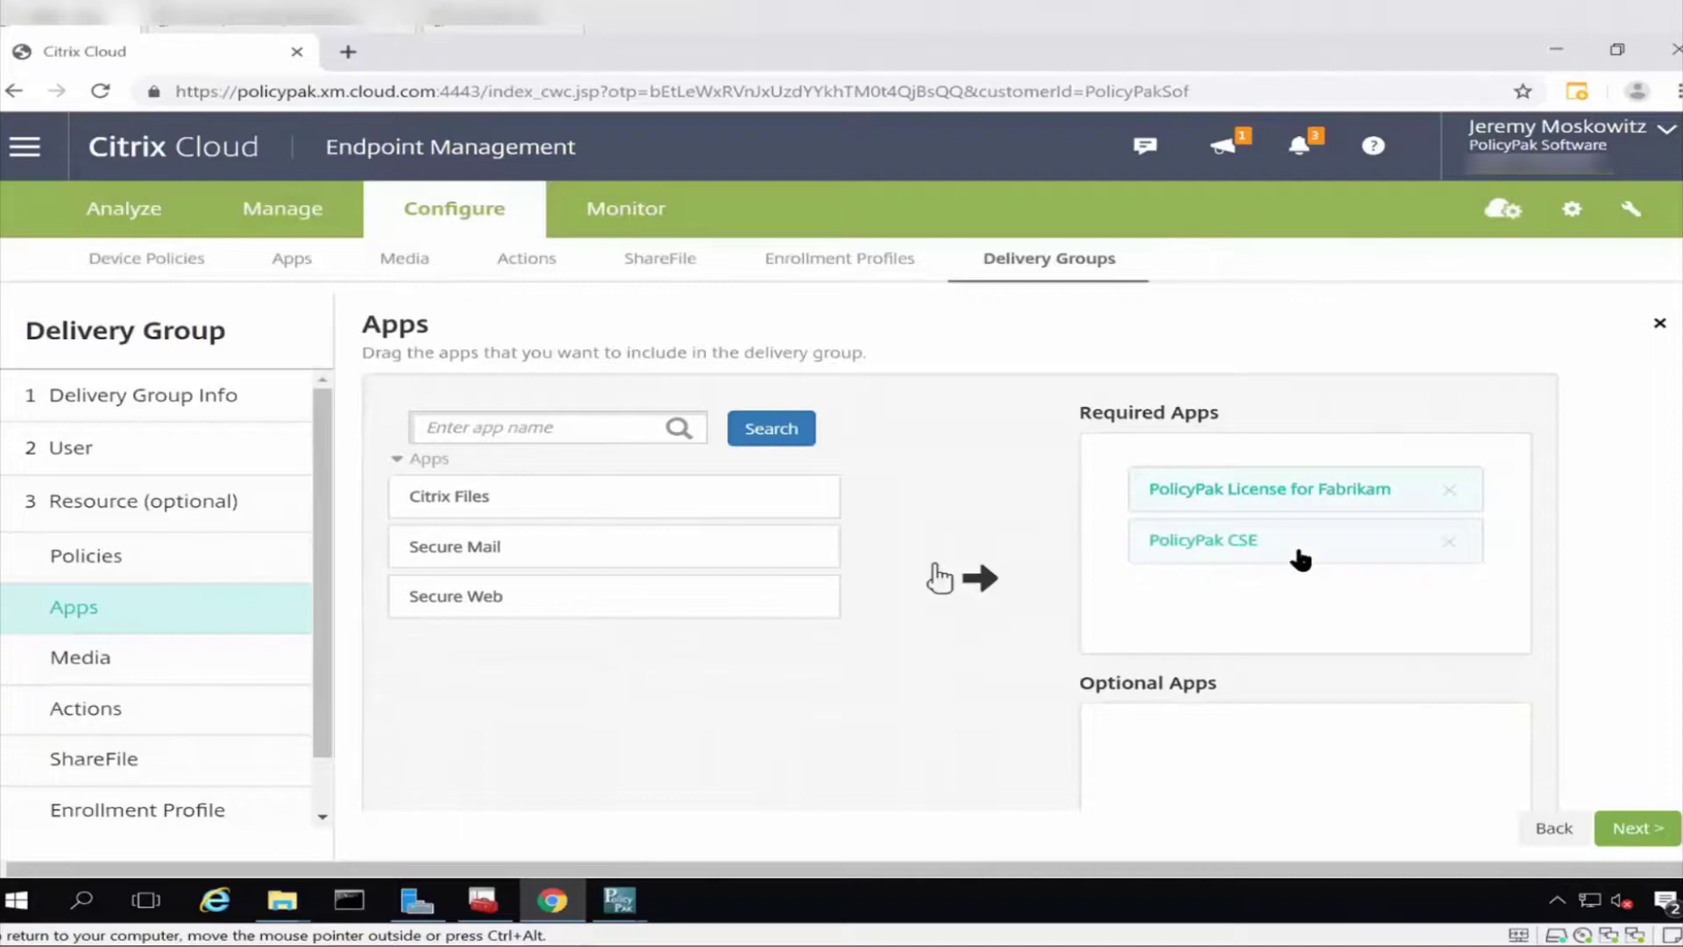
Advance through media, actions, ShareFile and summary, then save dg_policypak.
click(1637, 833)
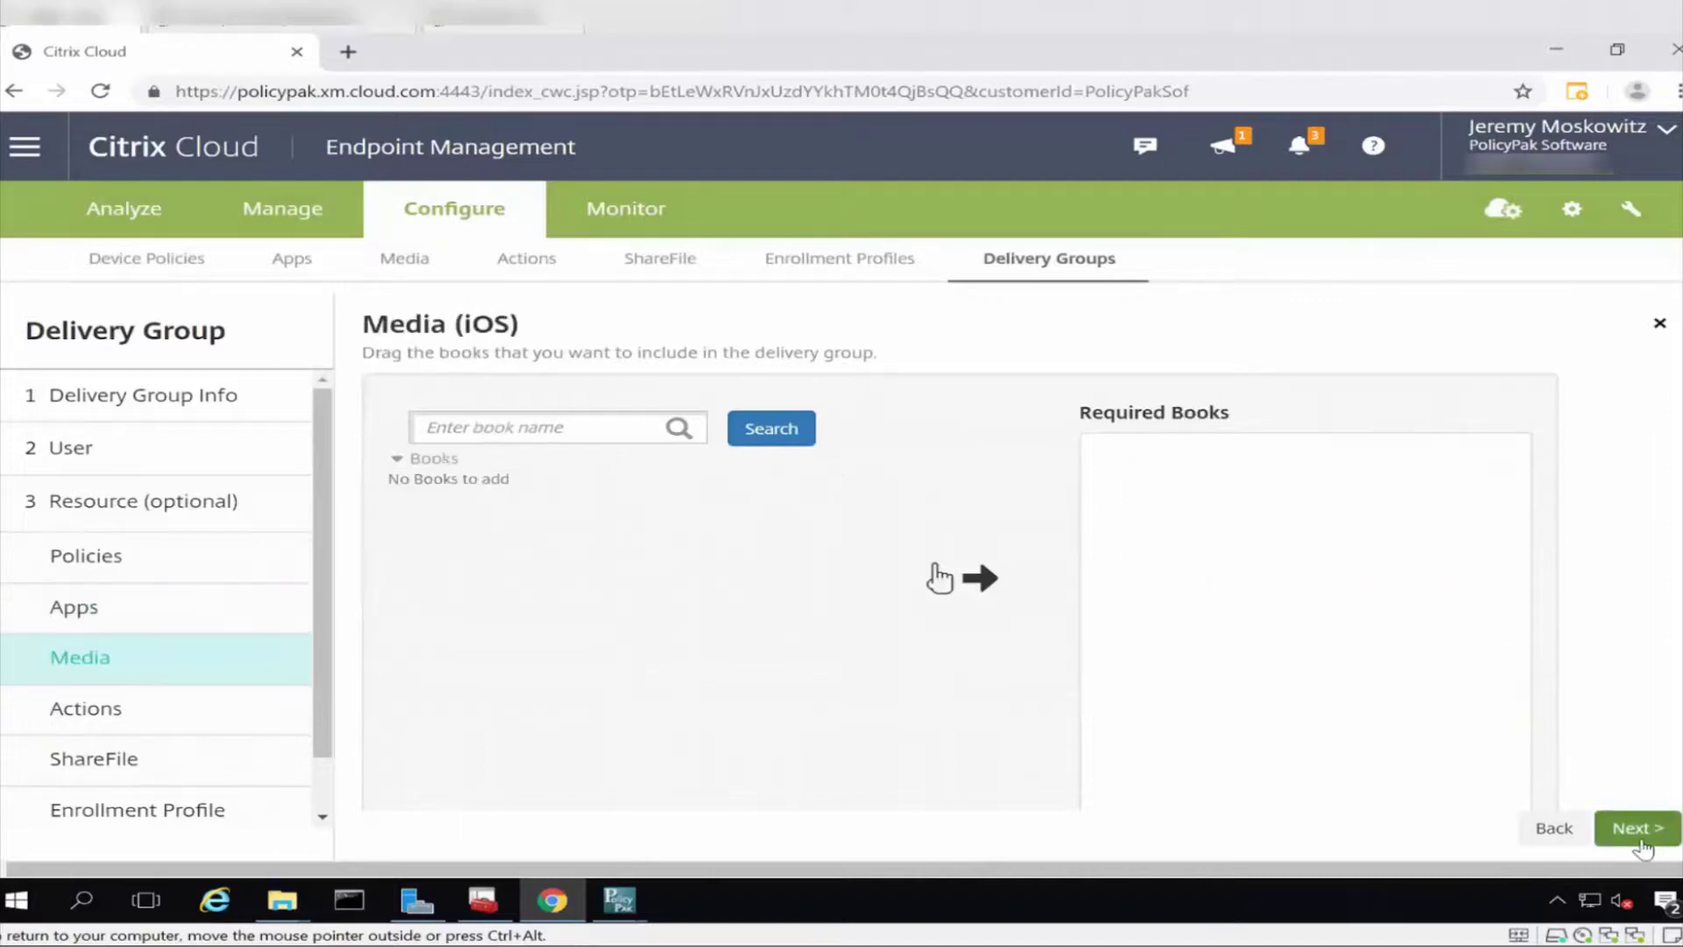
click(1637, 830)
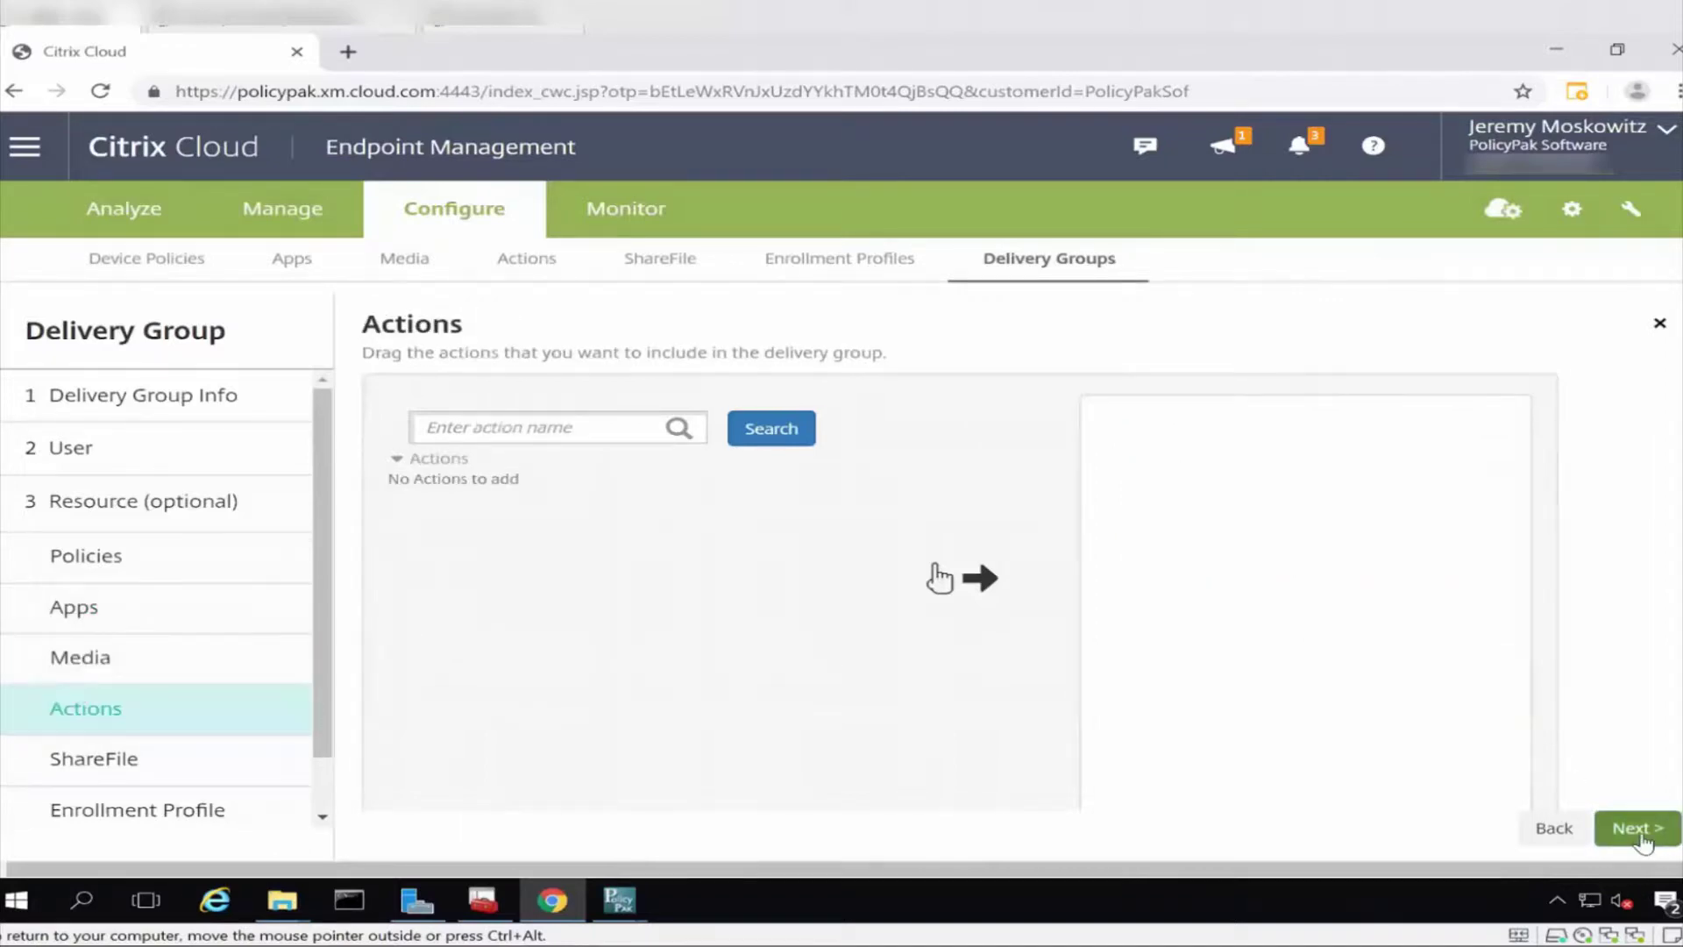
click(1639, 831)
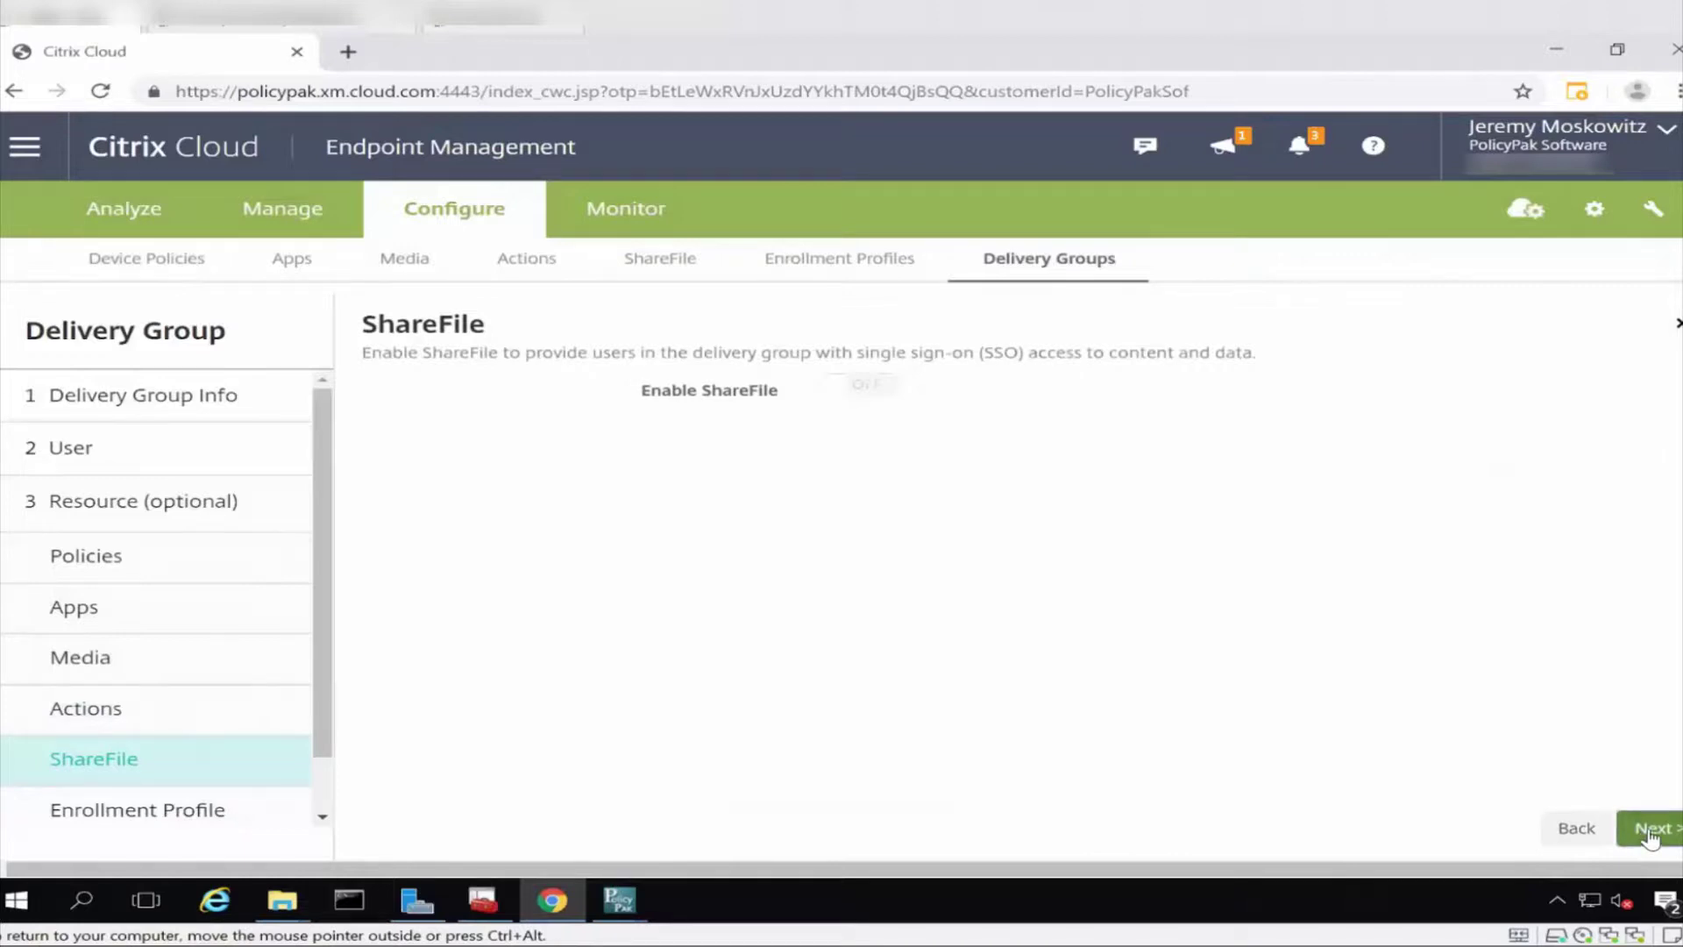
click(1649, 831)
click(1649, 830)
click(1646, 830)
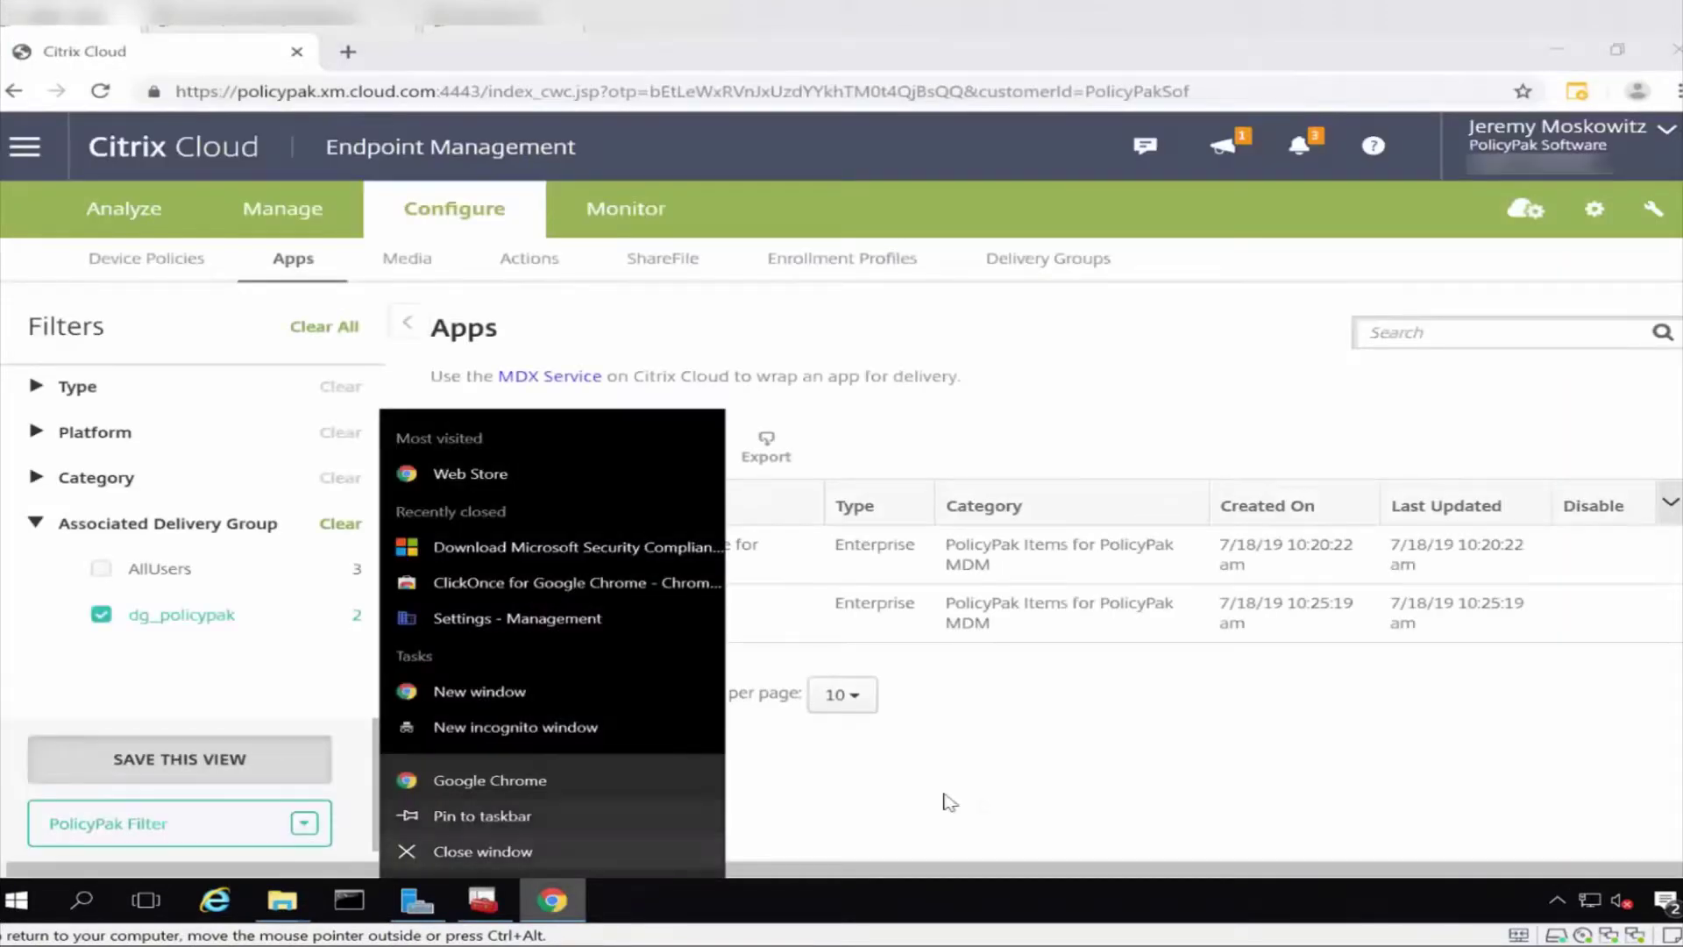
Start a new enterprise app named 'PolicyPak Examples from Walk-Before-You-Run' with a PolicyPak description.
click(949, 802)
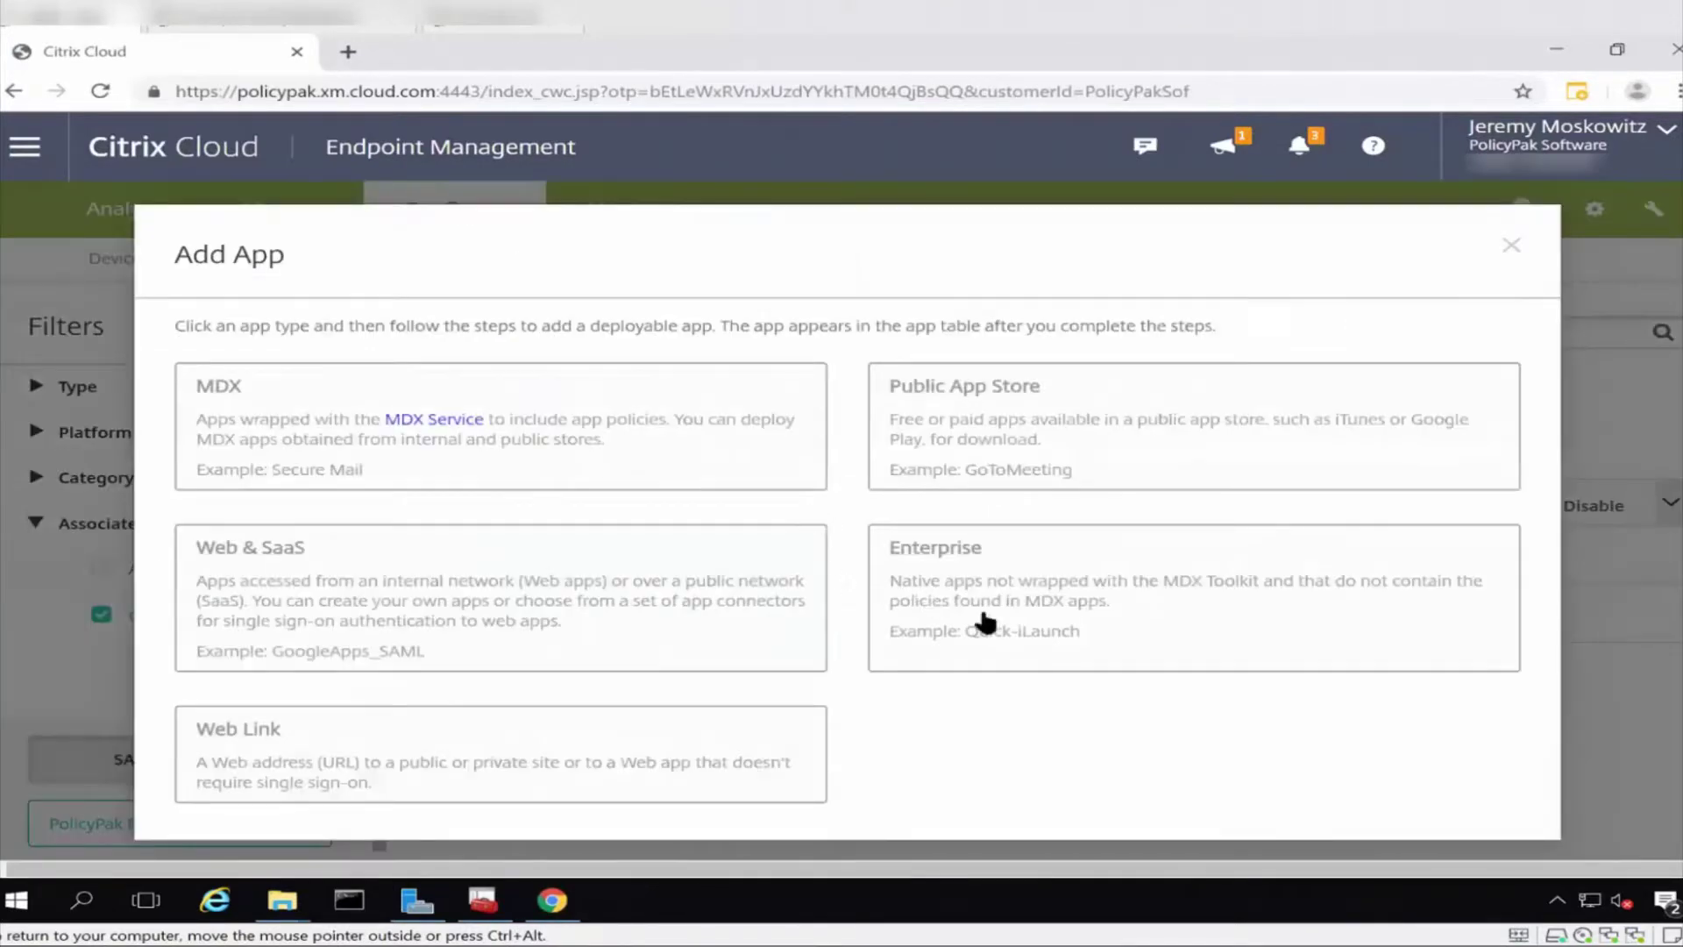
click(988, 624)
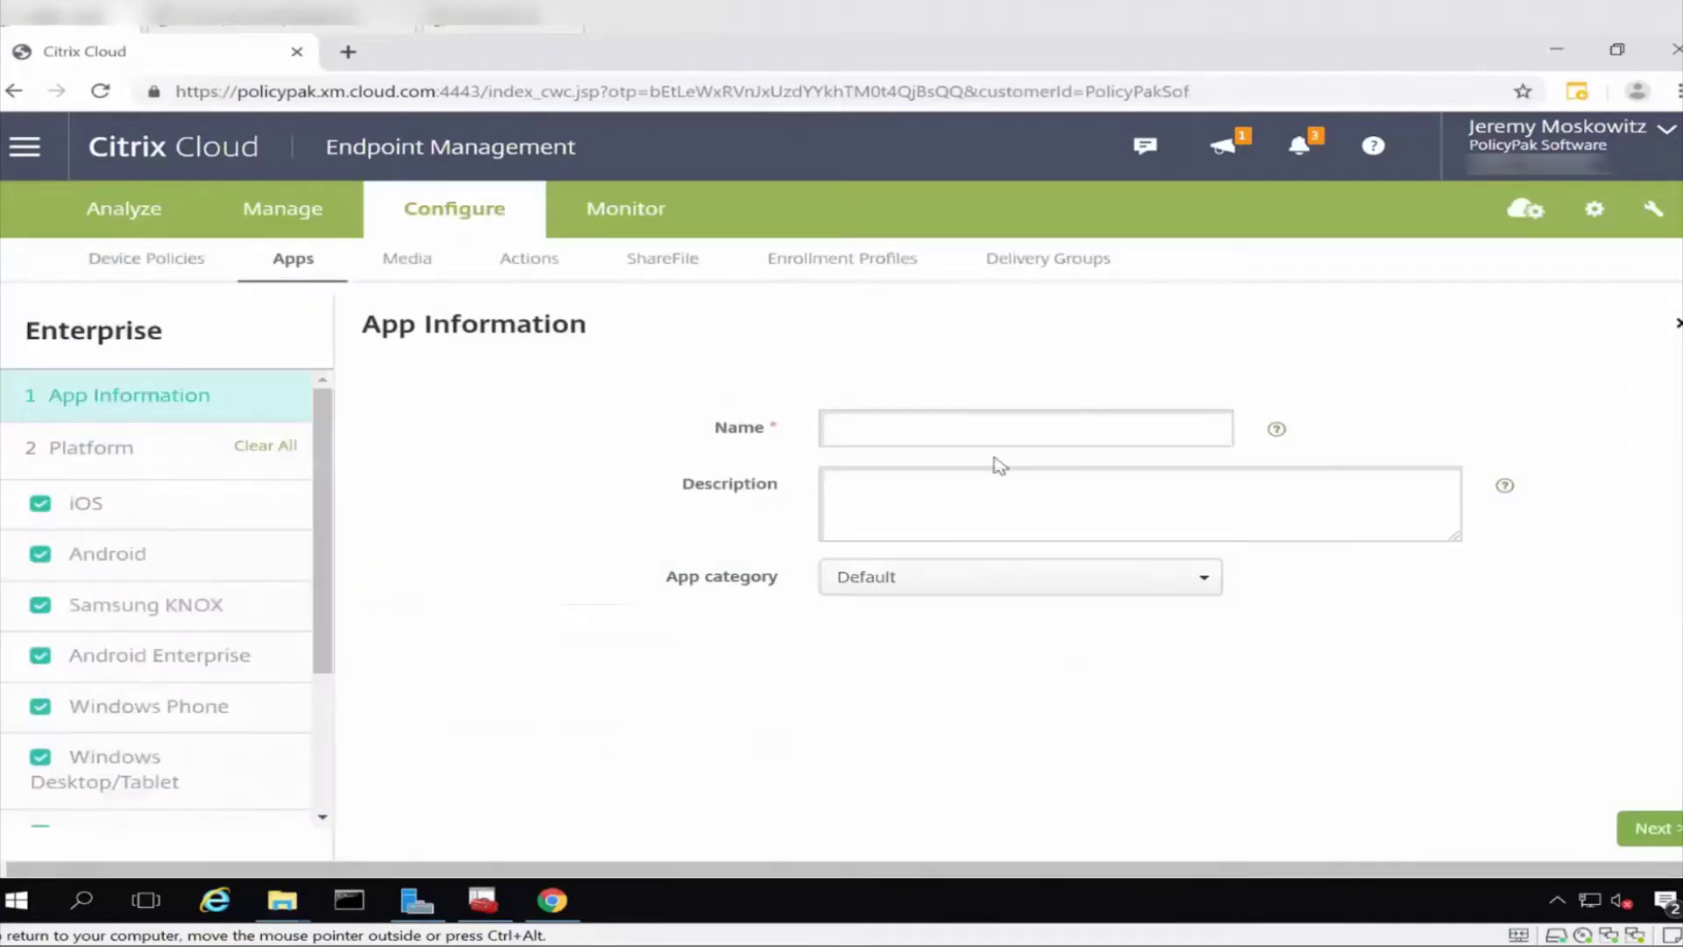
click(1027, 420)
text(PolicyPak Exa)
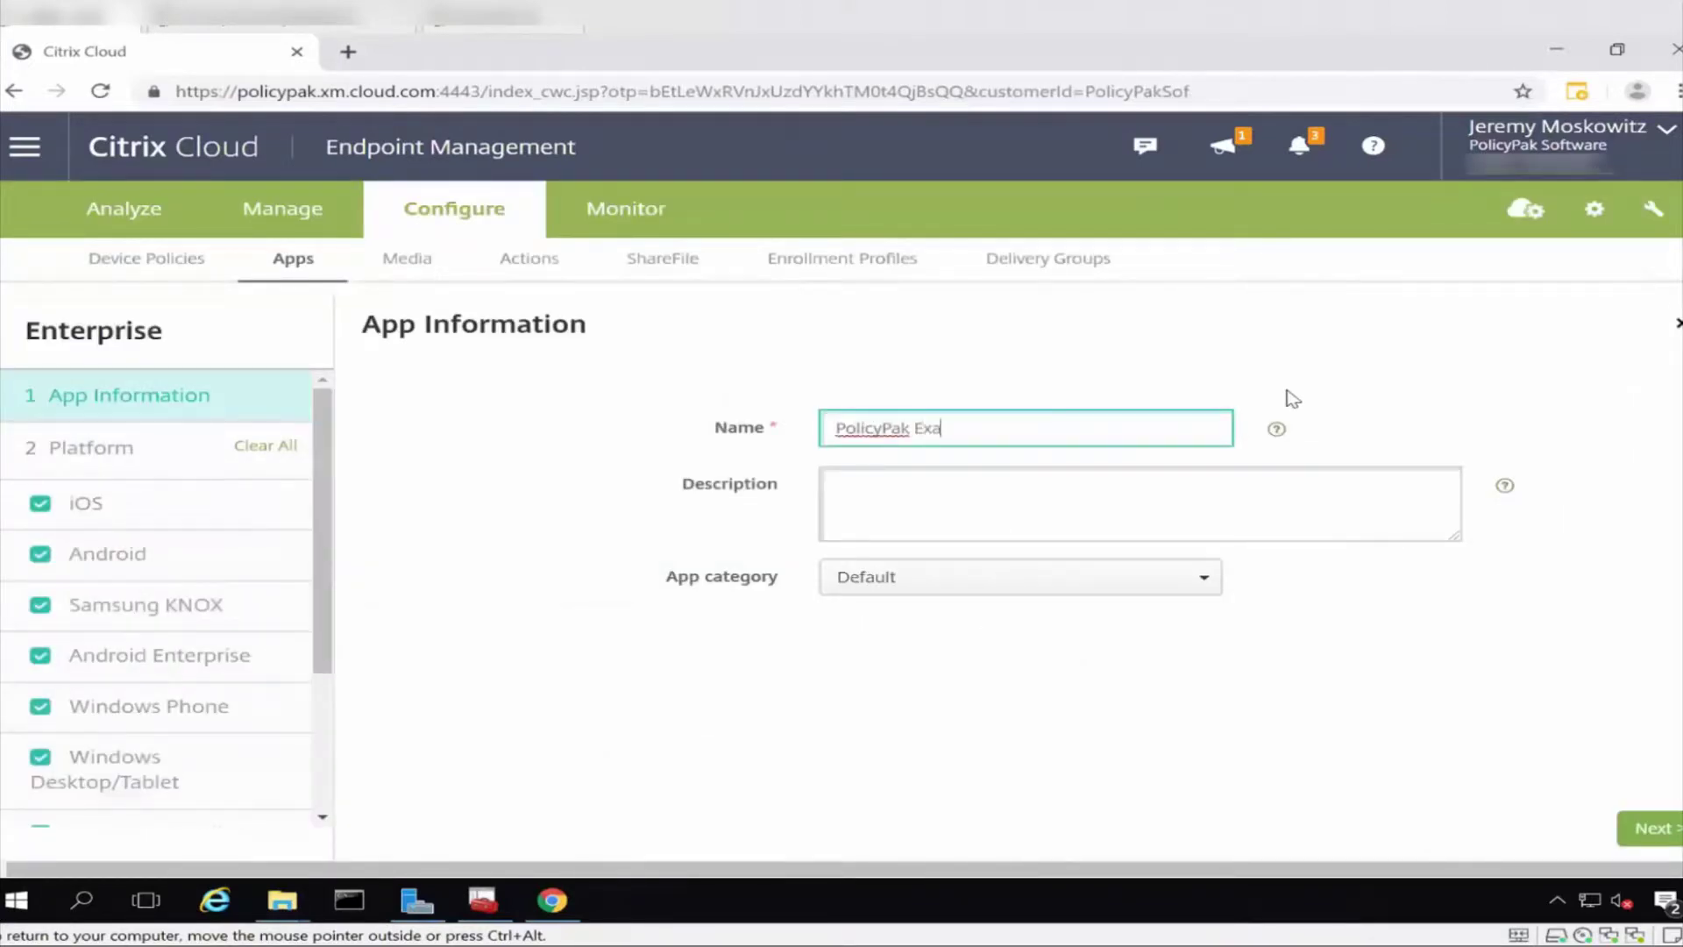
text(mples from Walk-Before-You-Run)
key(Tab)
text(PolicyPak)
text(re you Run Exaa)
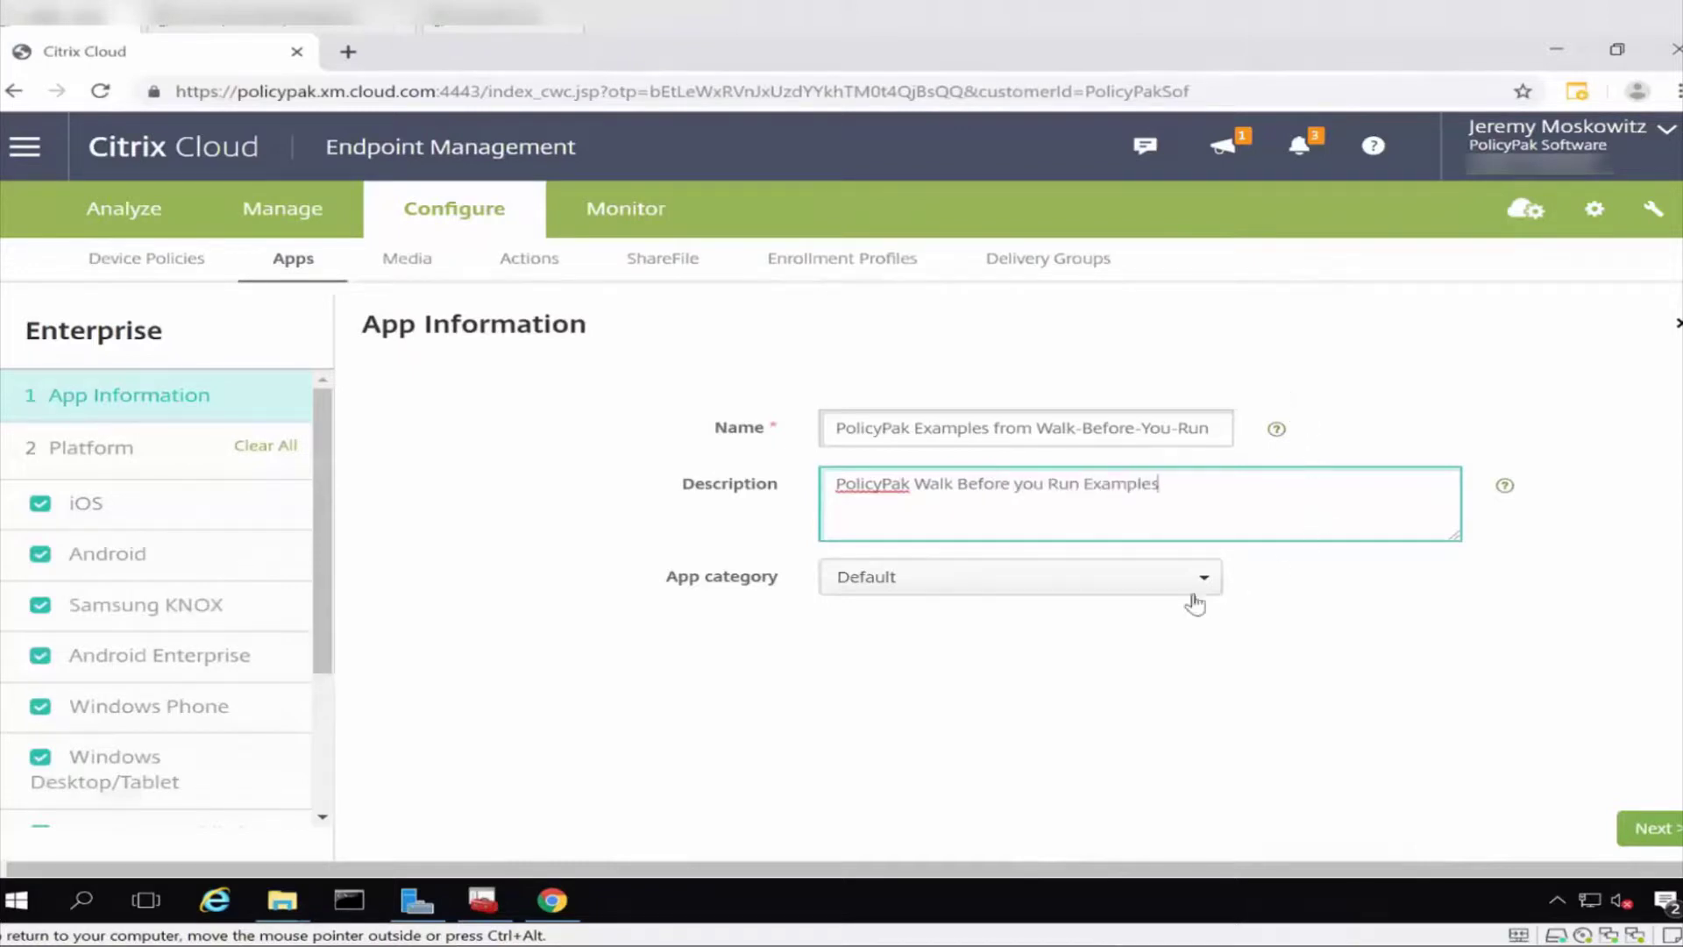
Set its category to PolicyPak Items for PolicyPak MDM instead of Default and continue.
click(1008, 578)
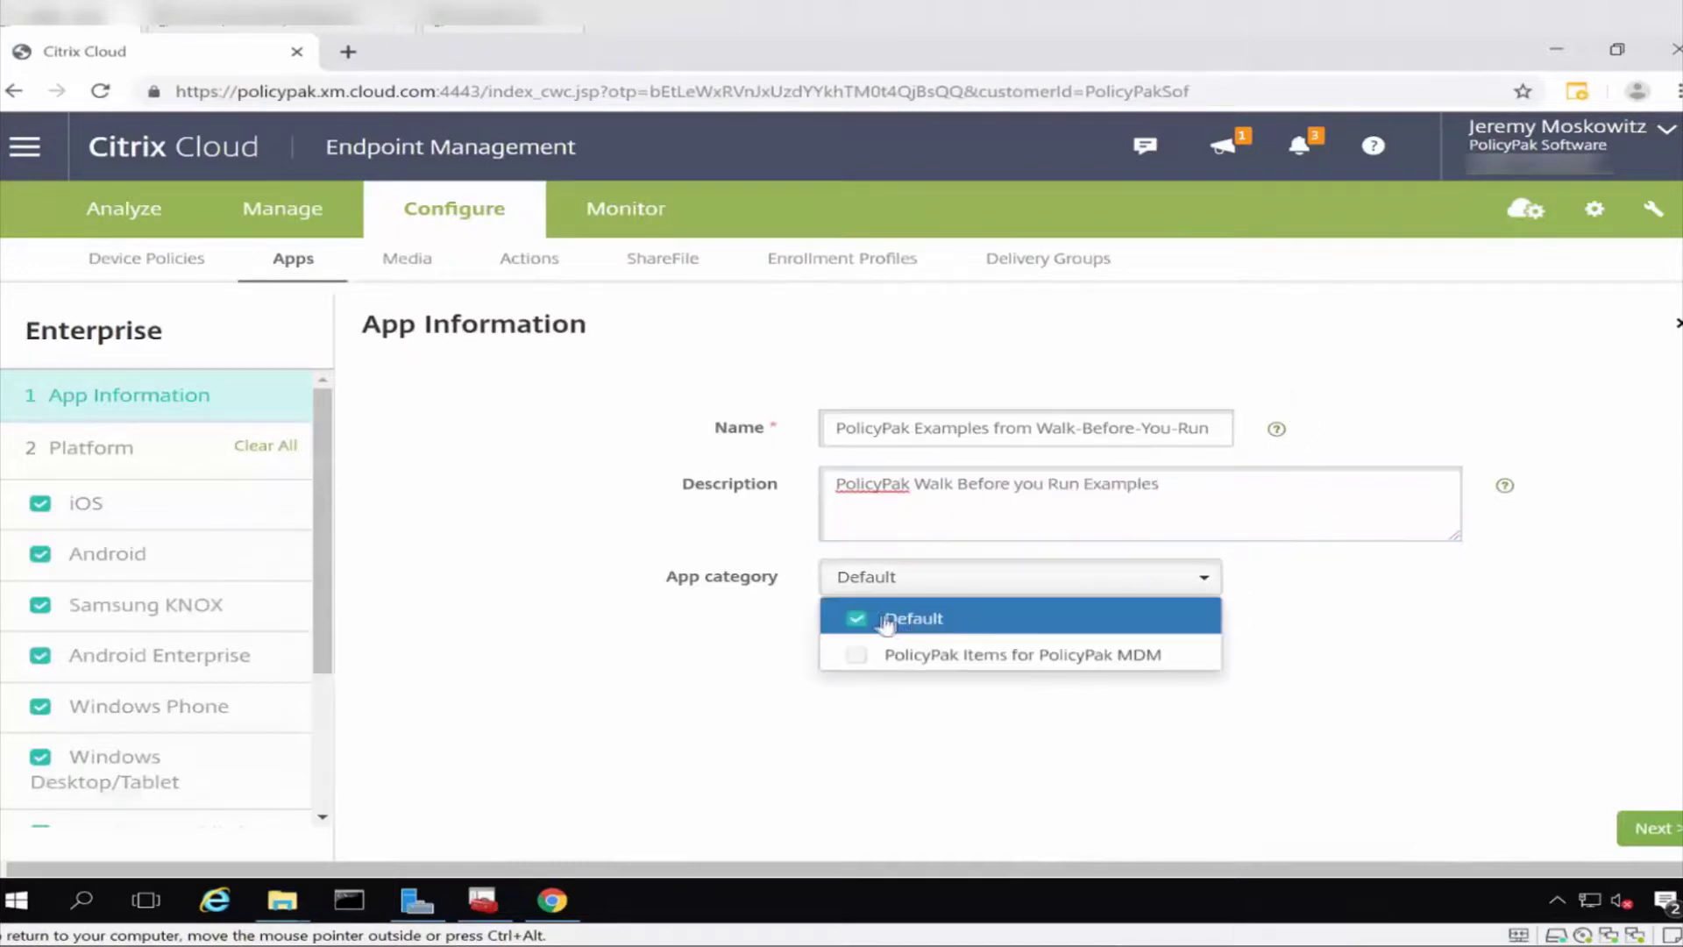
click(859, 656)
click(859, 622)
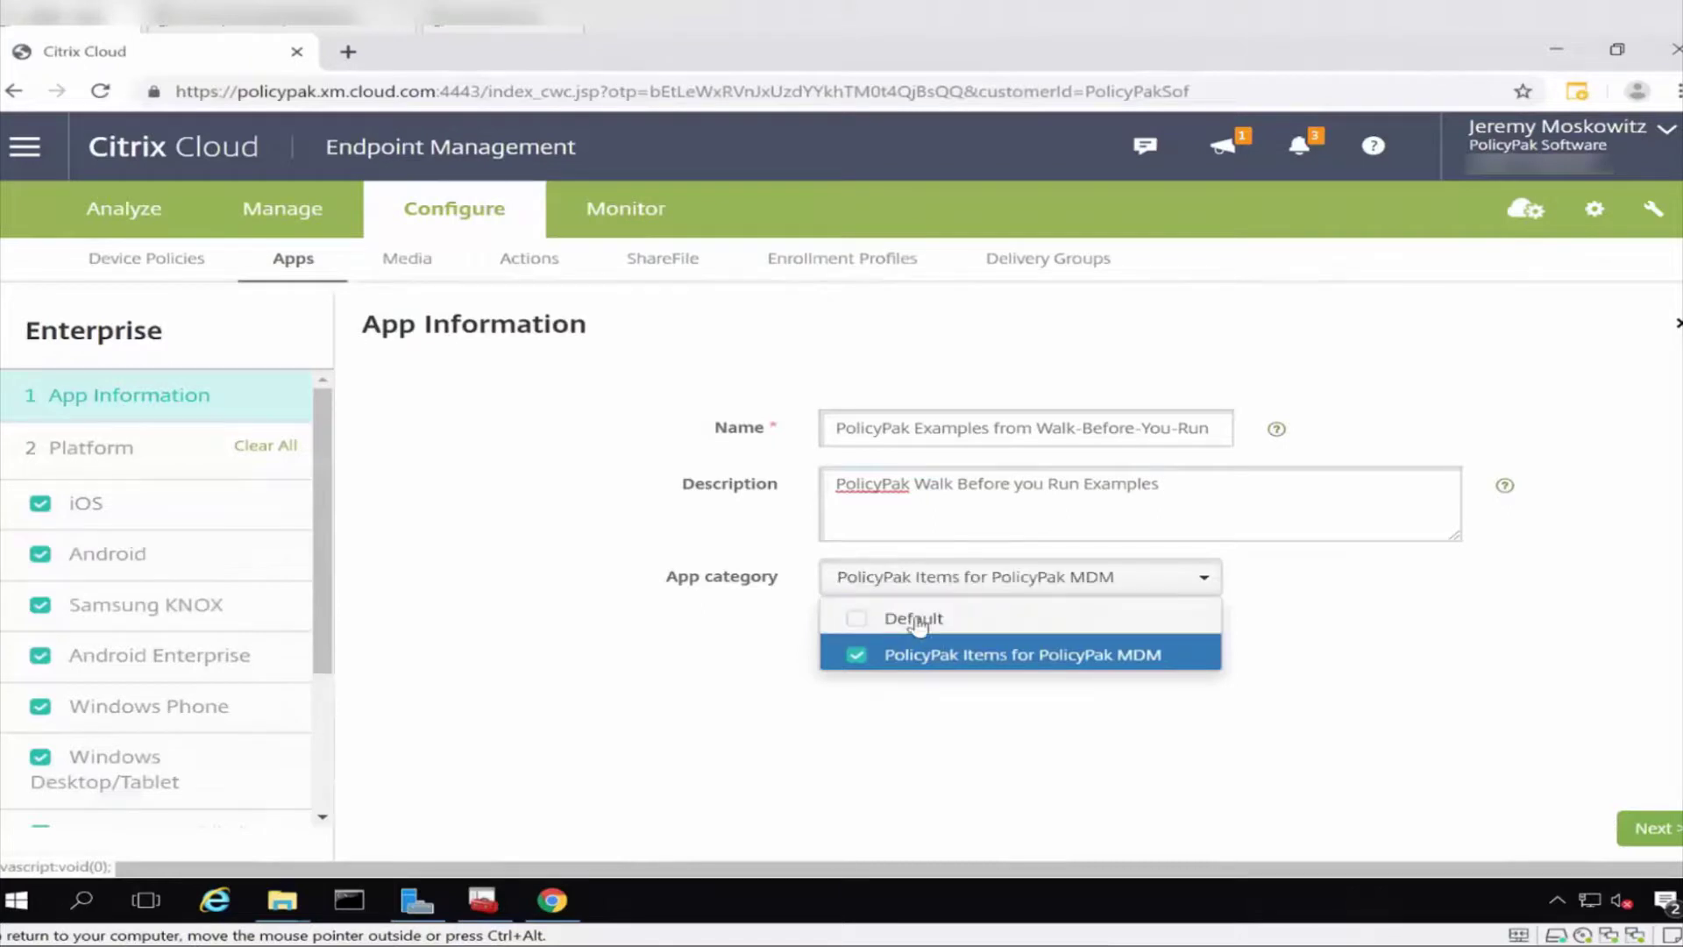
click(1649, 830)
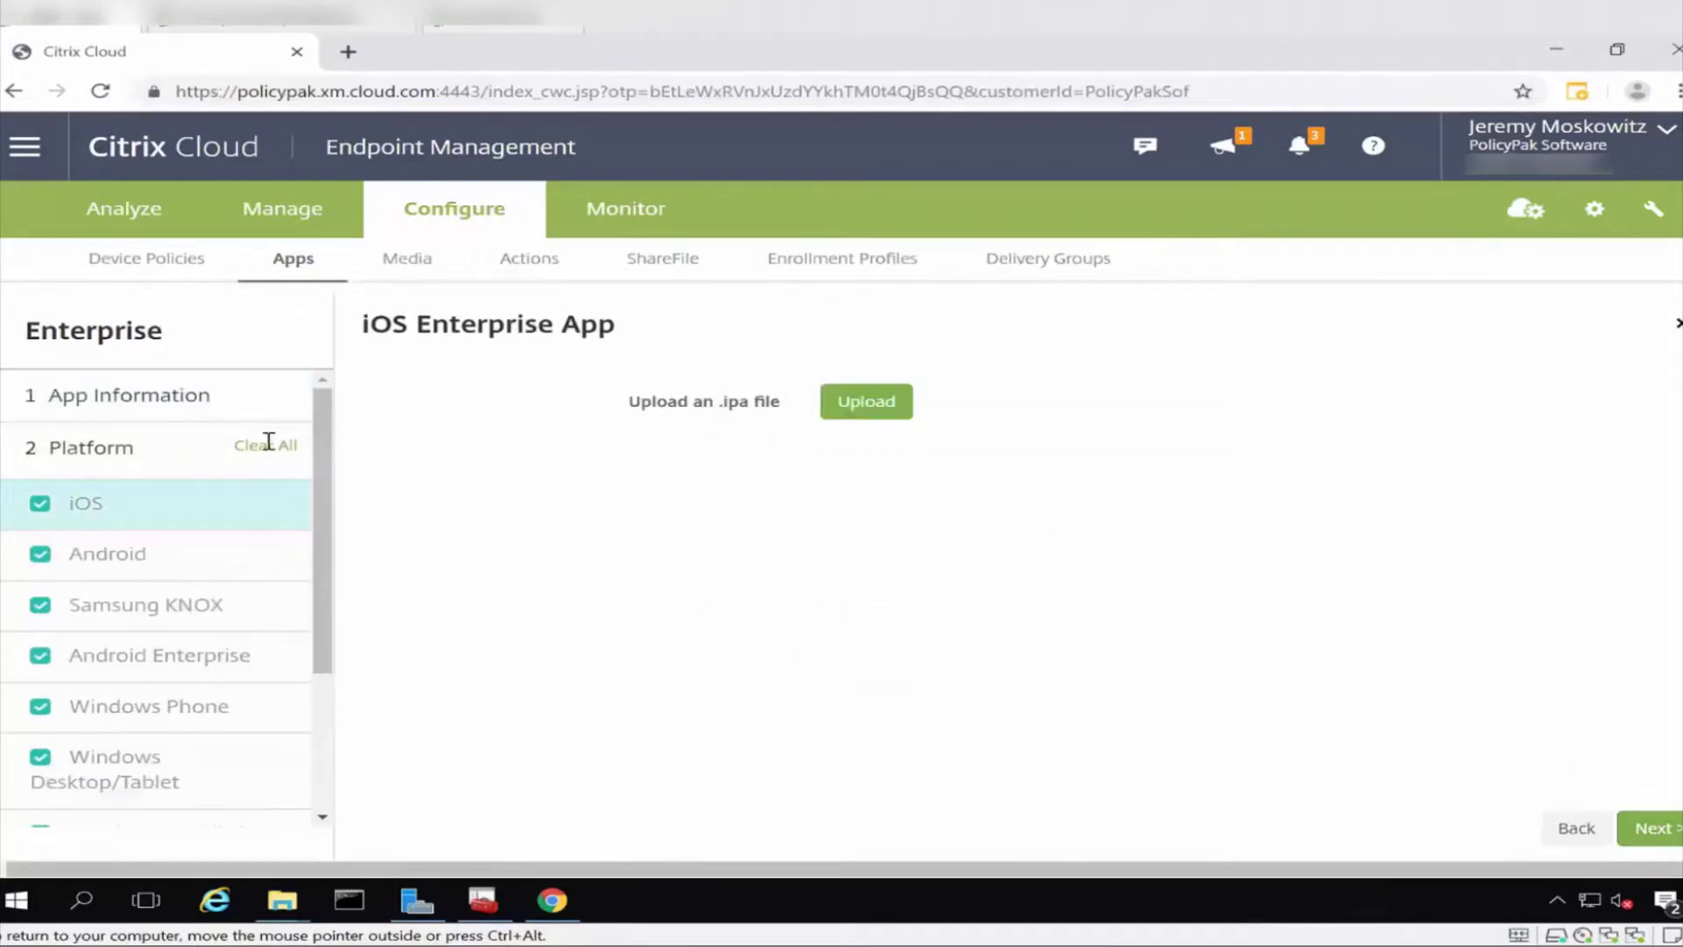
Clear all platforms and enable only Windows Desktop/Tablet.
click(269, 447)
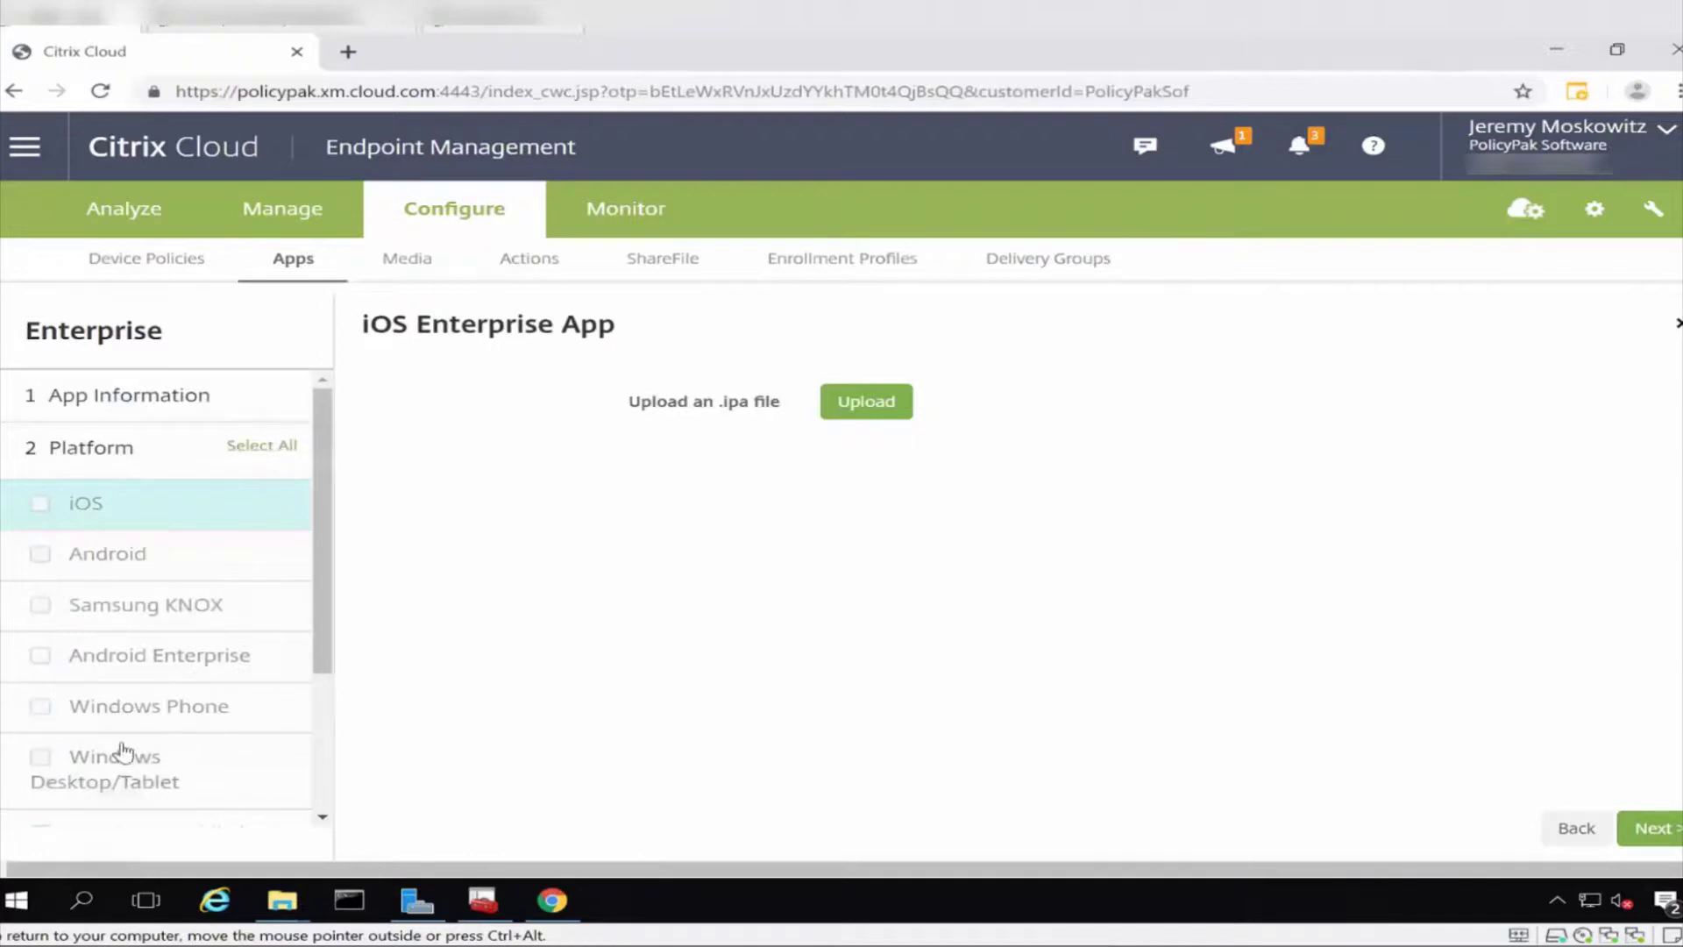
scroll(87, 709, down, 3)
click(33, 548)
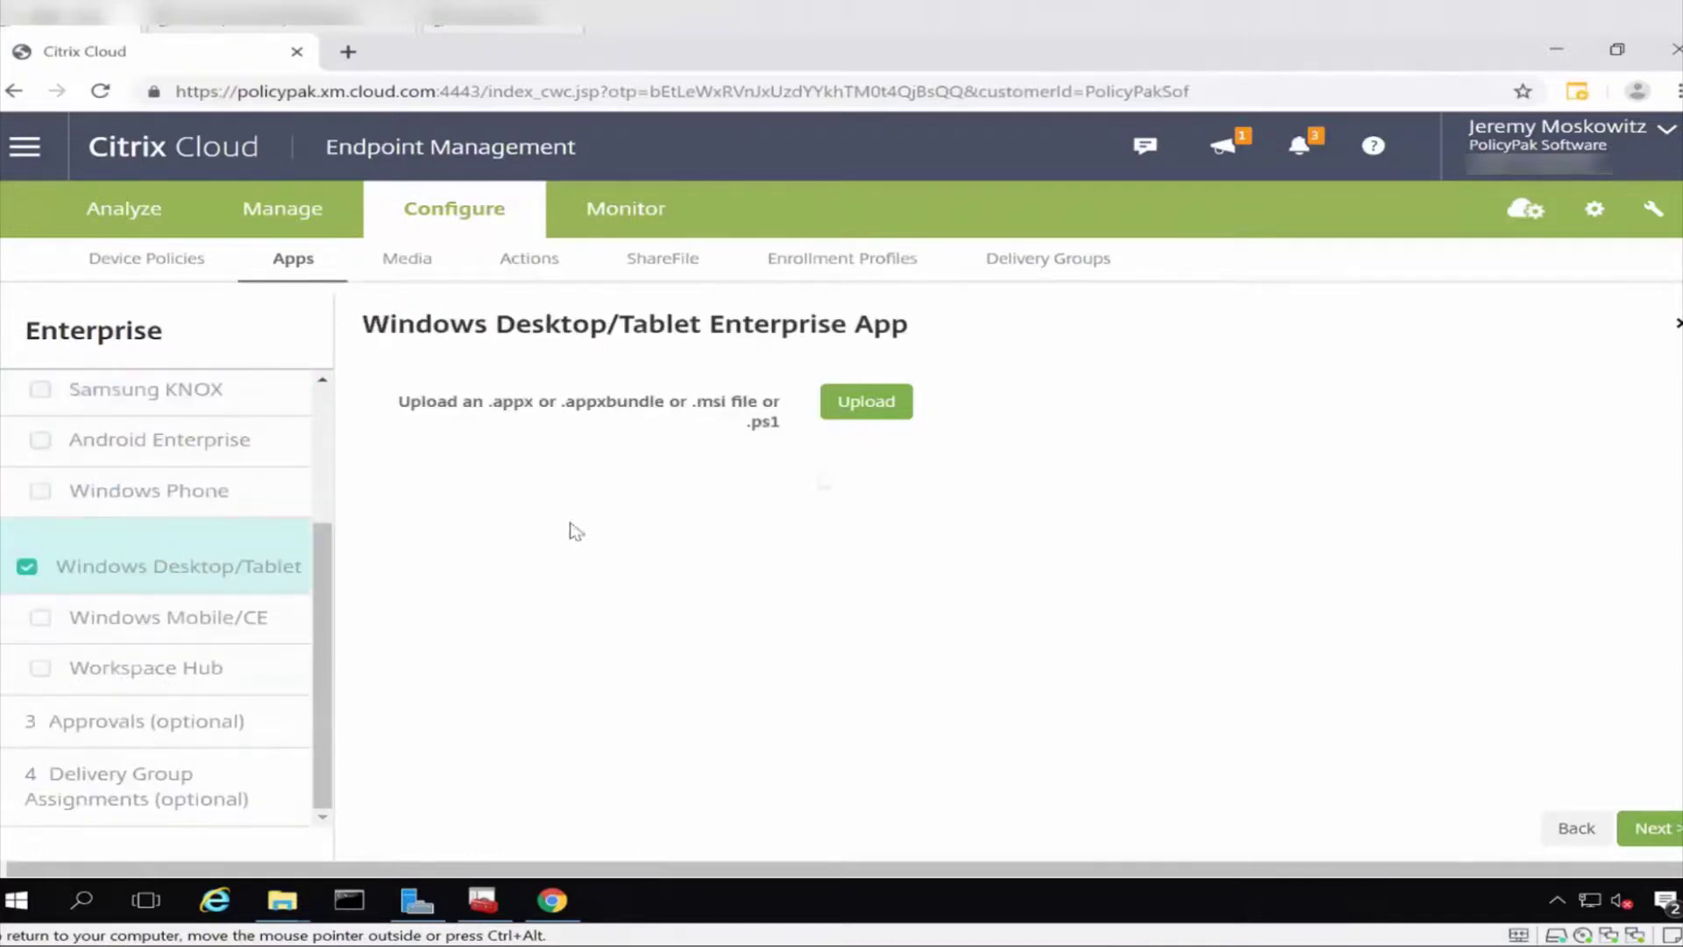
Upload PolicyPak-XML-Examples.msi from the MDM EXAMPLES from WALK BEFORE YOU RUN folder.
click(879, 412)
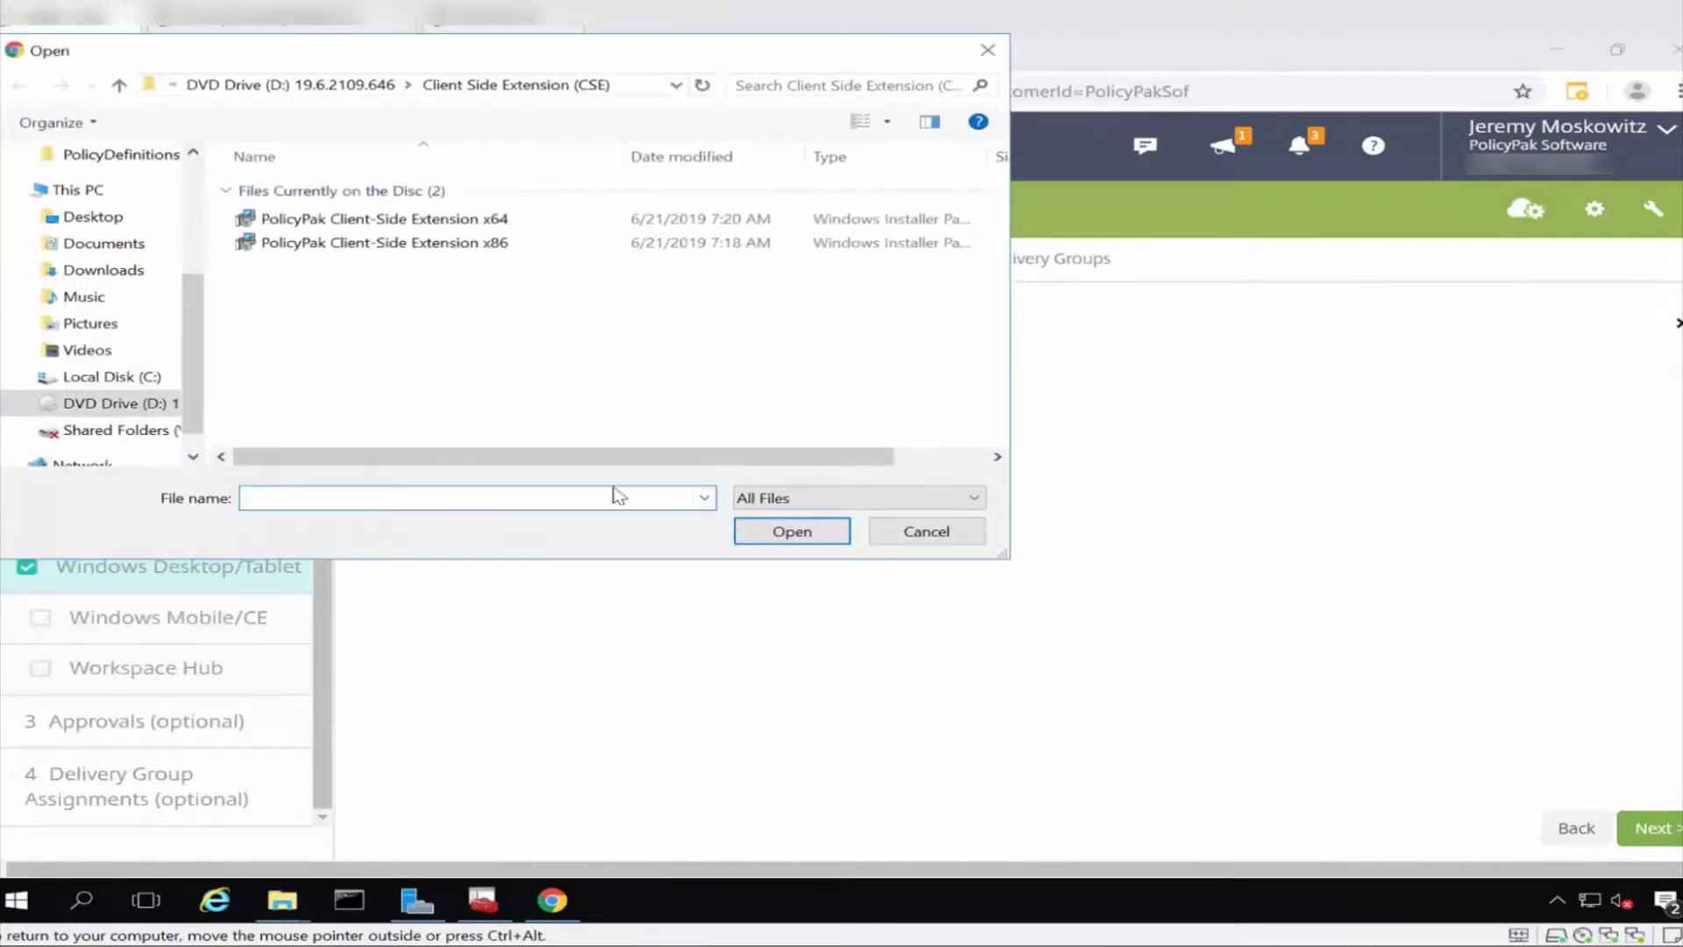
key(ctrl+v)
key(Return)
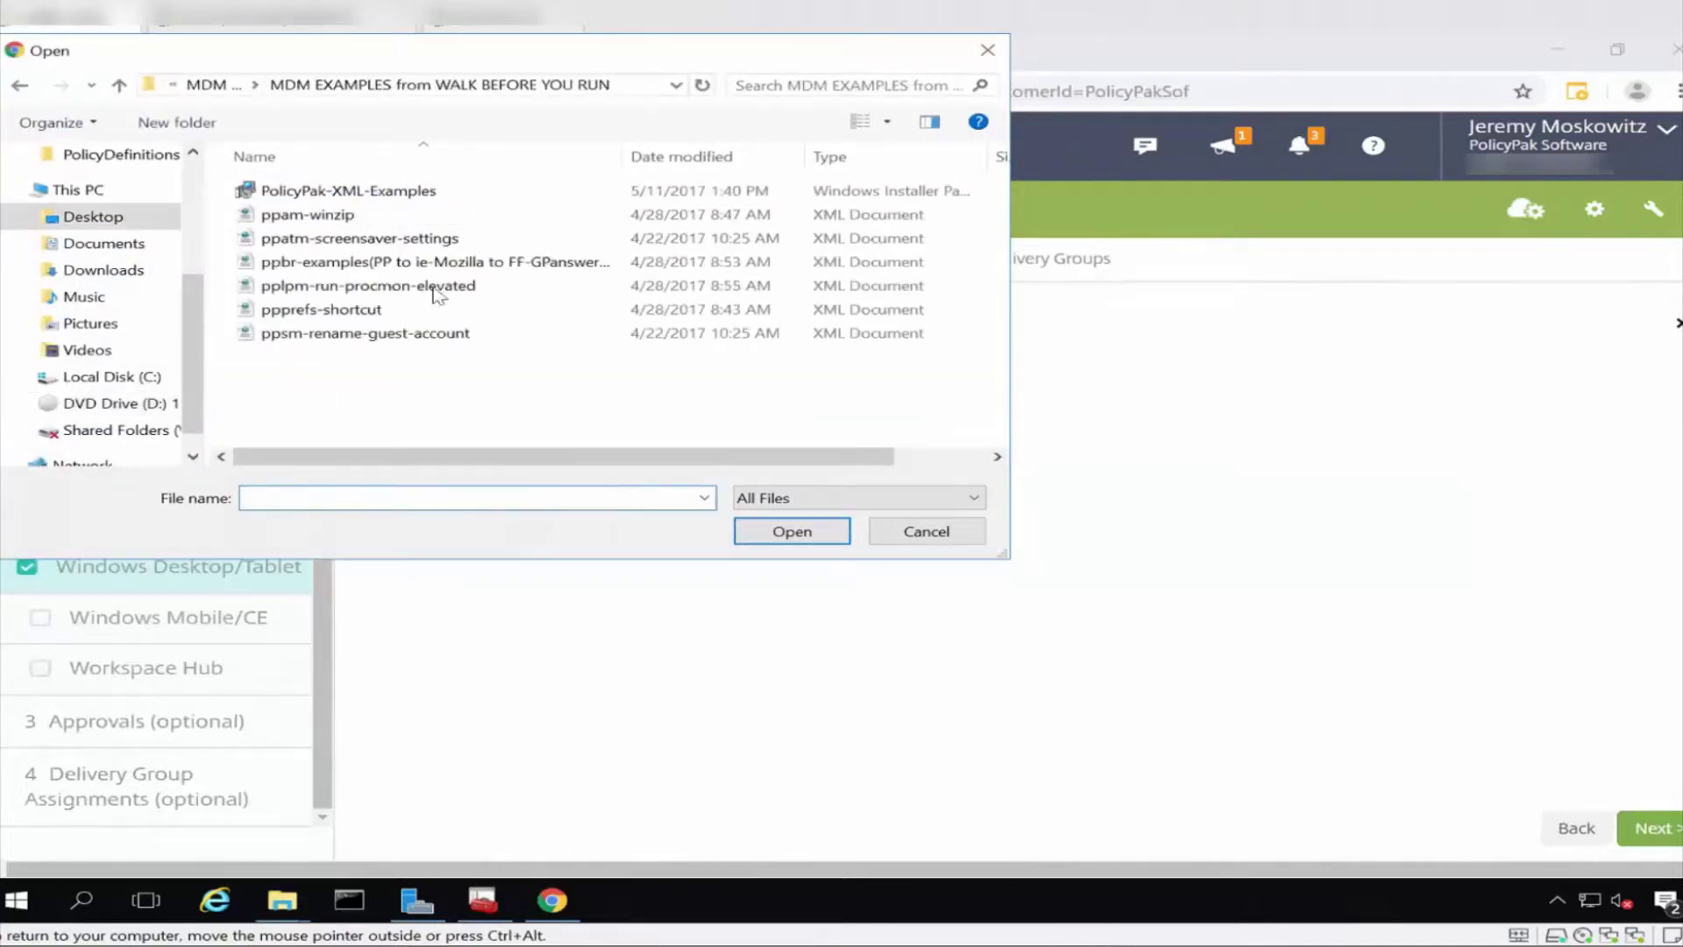
double_click(367, 192)
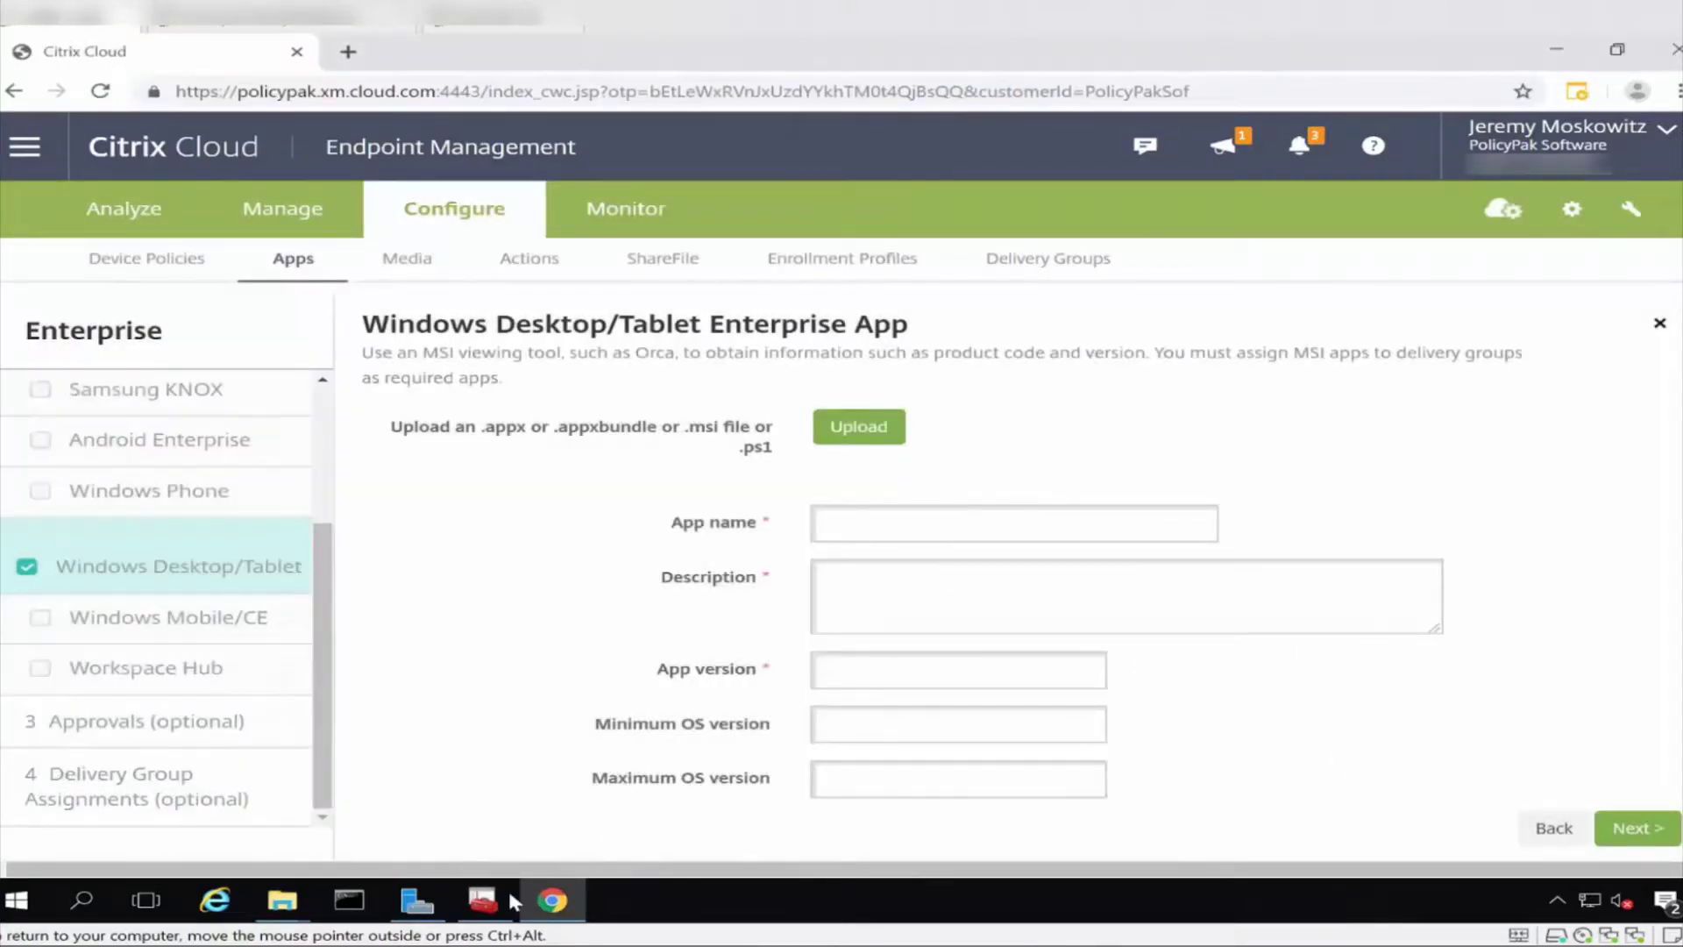
Launch MSI Product Code Output Tool from the PolicyPak Extras folder.
click(298, 905)
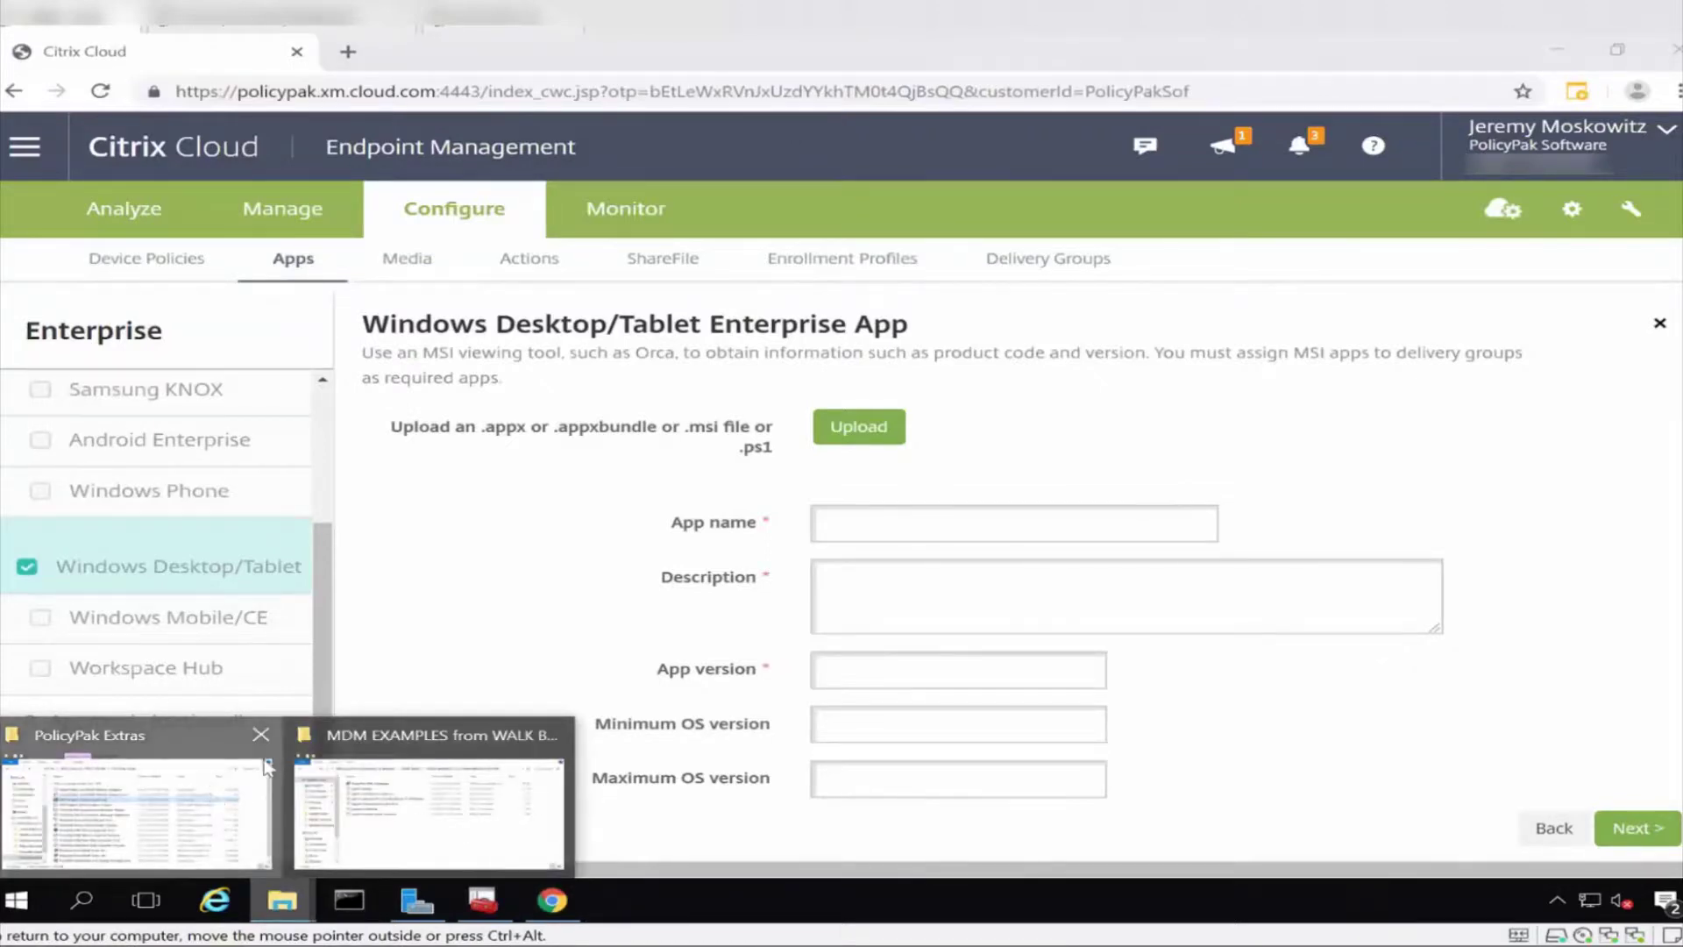
click(267, 768)
double_click(815, 653)
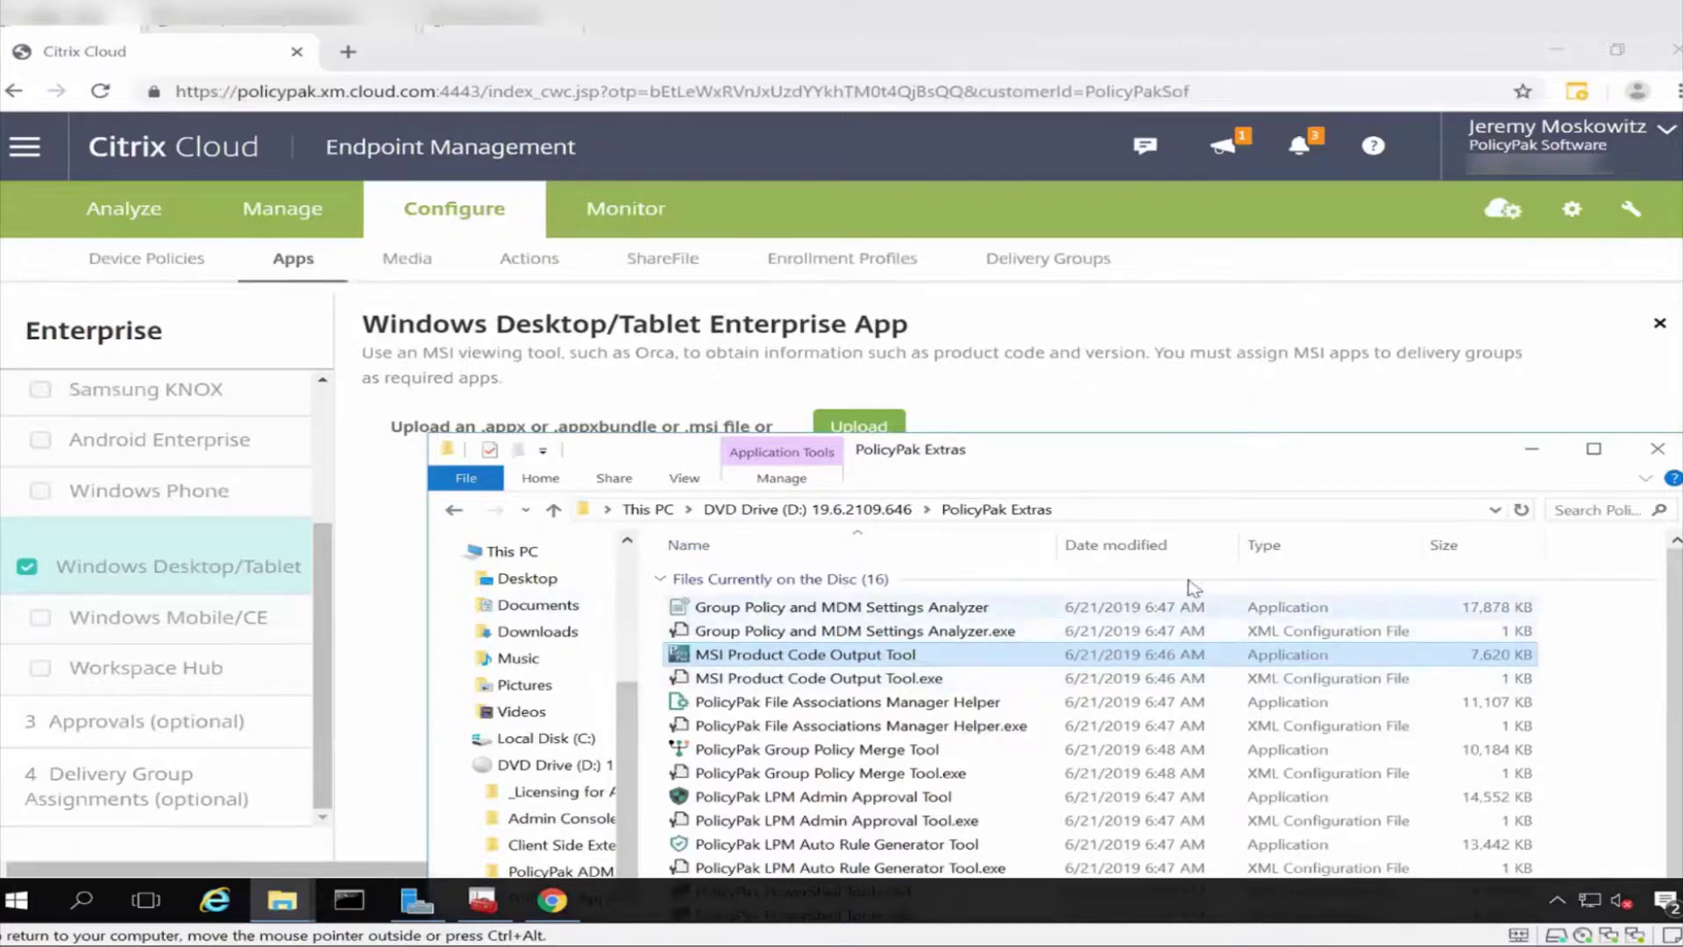
Load PolicyPak-XML-Examples.msi and copy its product name, Packaged PolicyPak Settings3.
click(1216, 327)
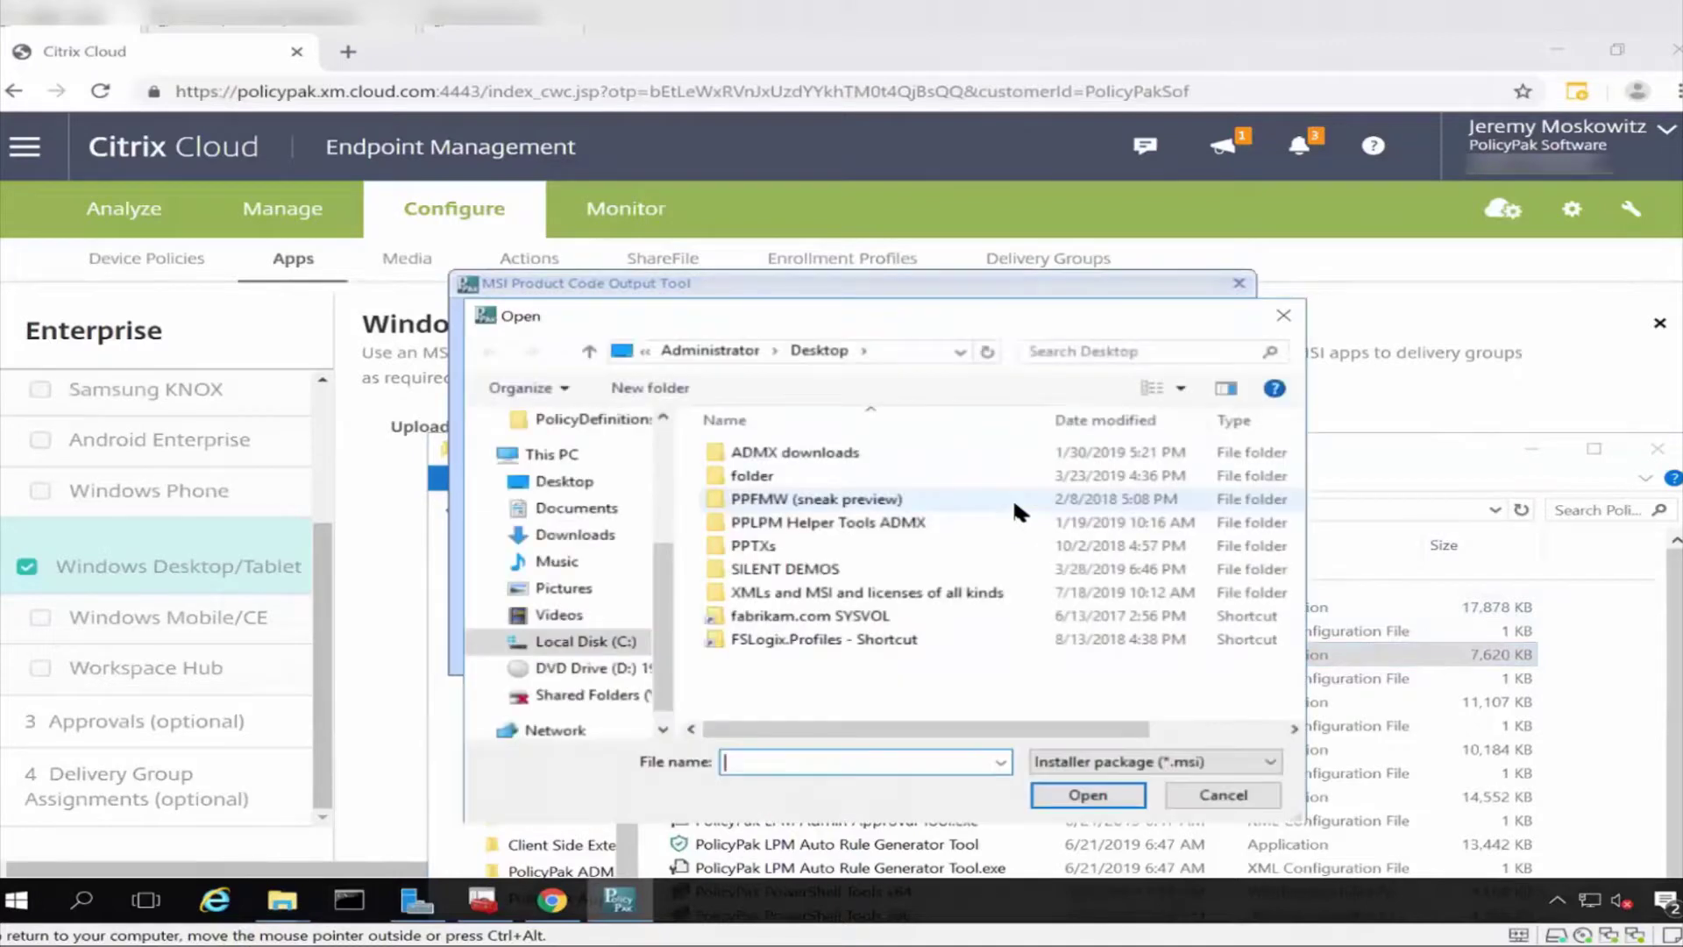
key(ctrl+v)
key(Return)
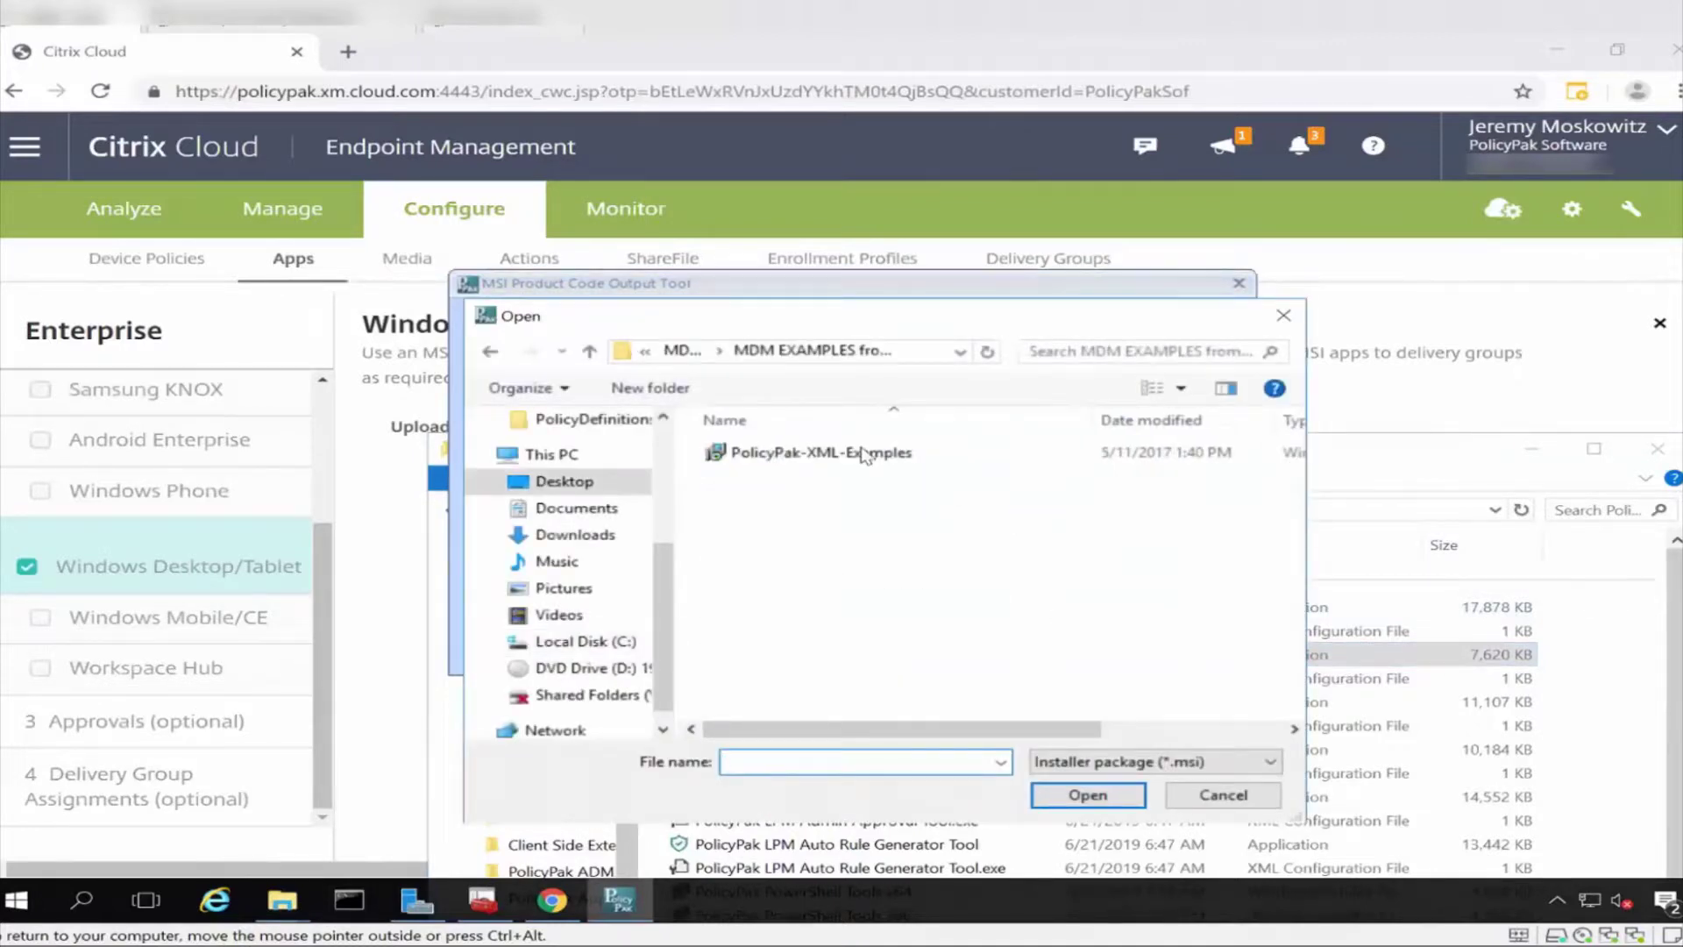
double_click(844, 454)
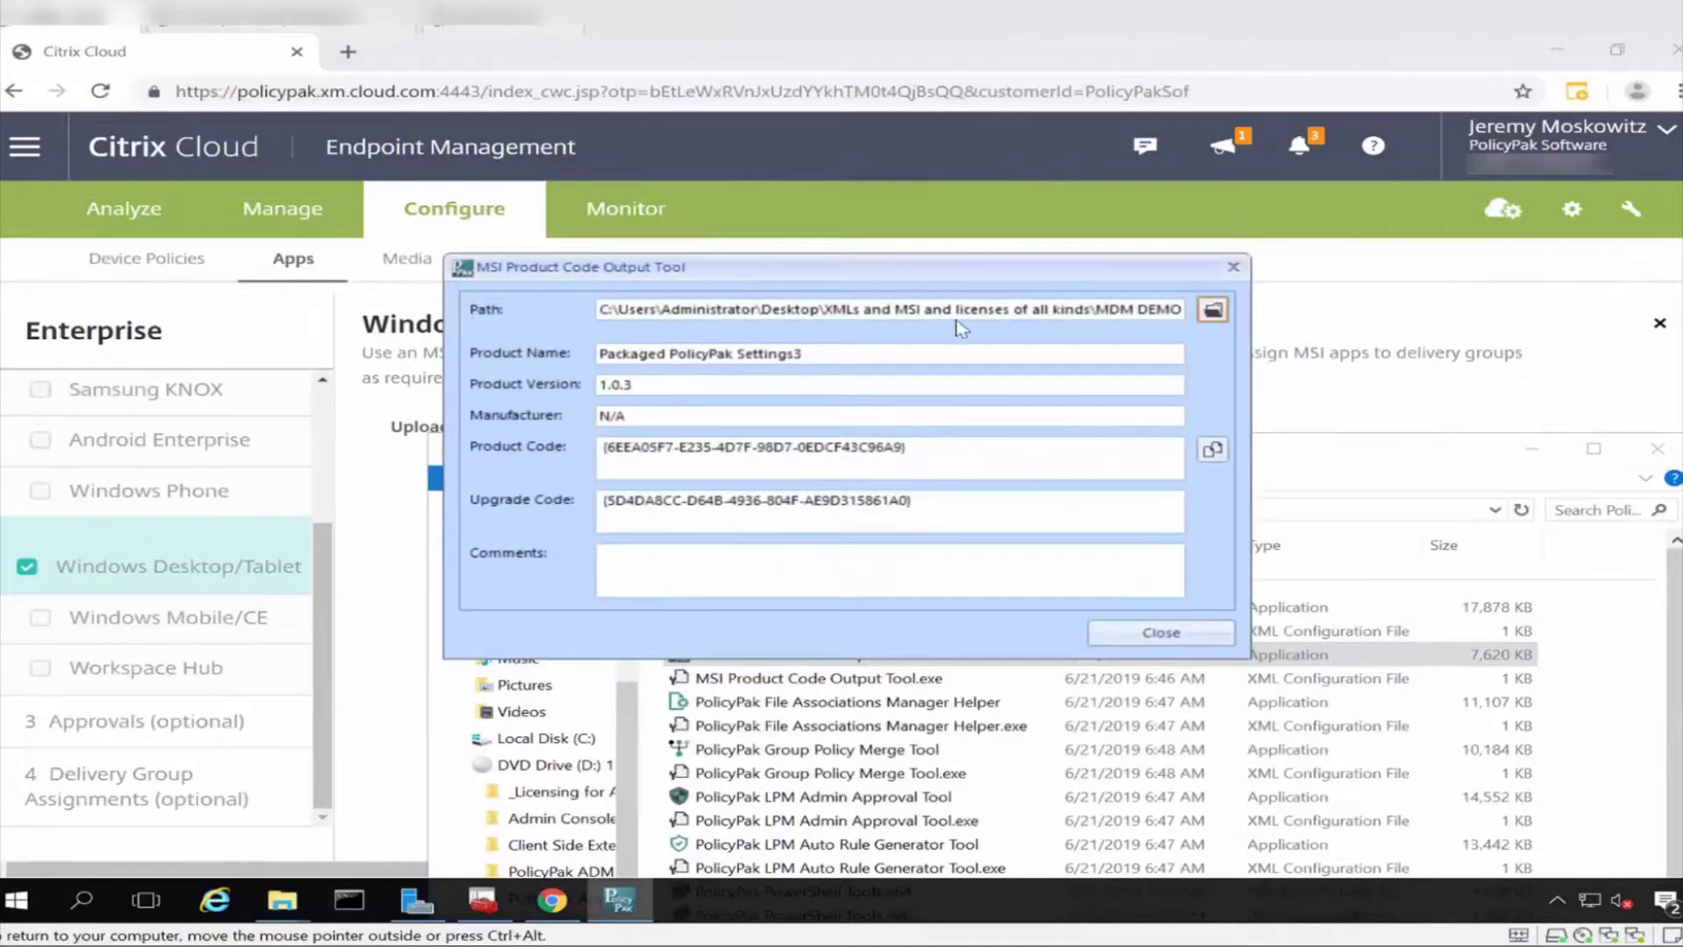
drag(1107, 273, 1390, 319)
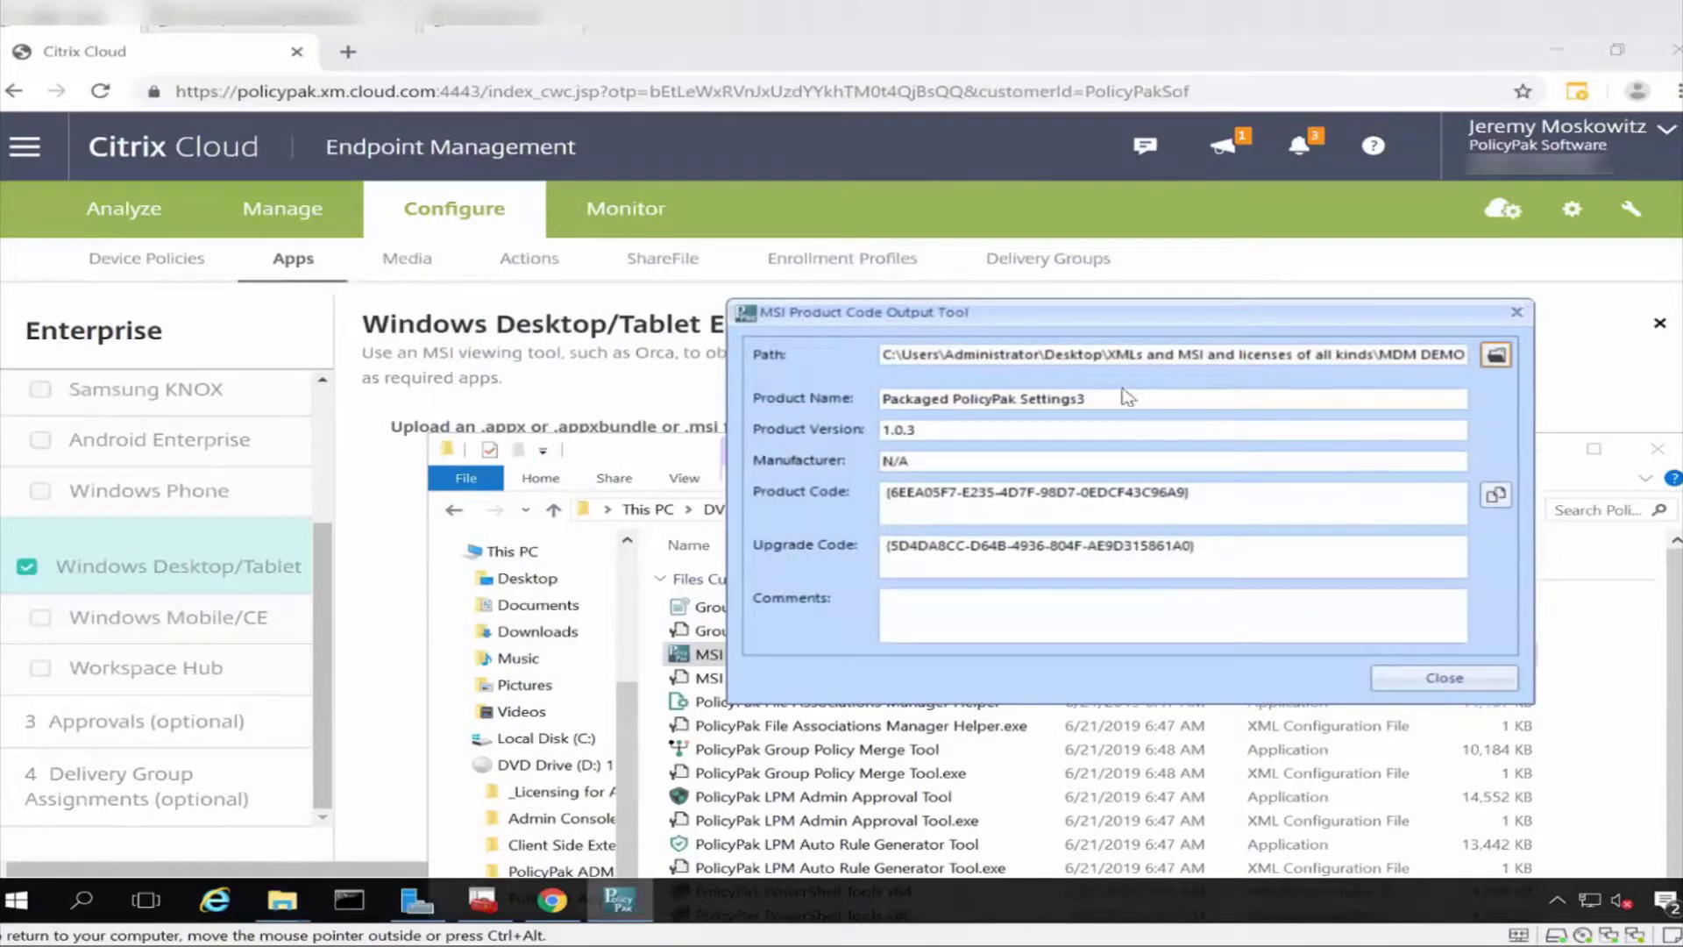
drag(1116, 391, 874, 380)
key(ctrl+c)
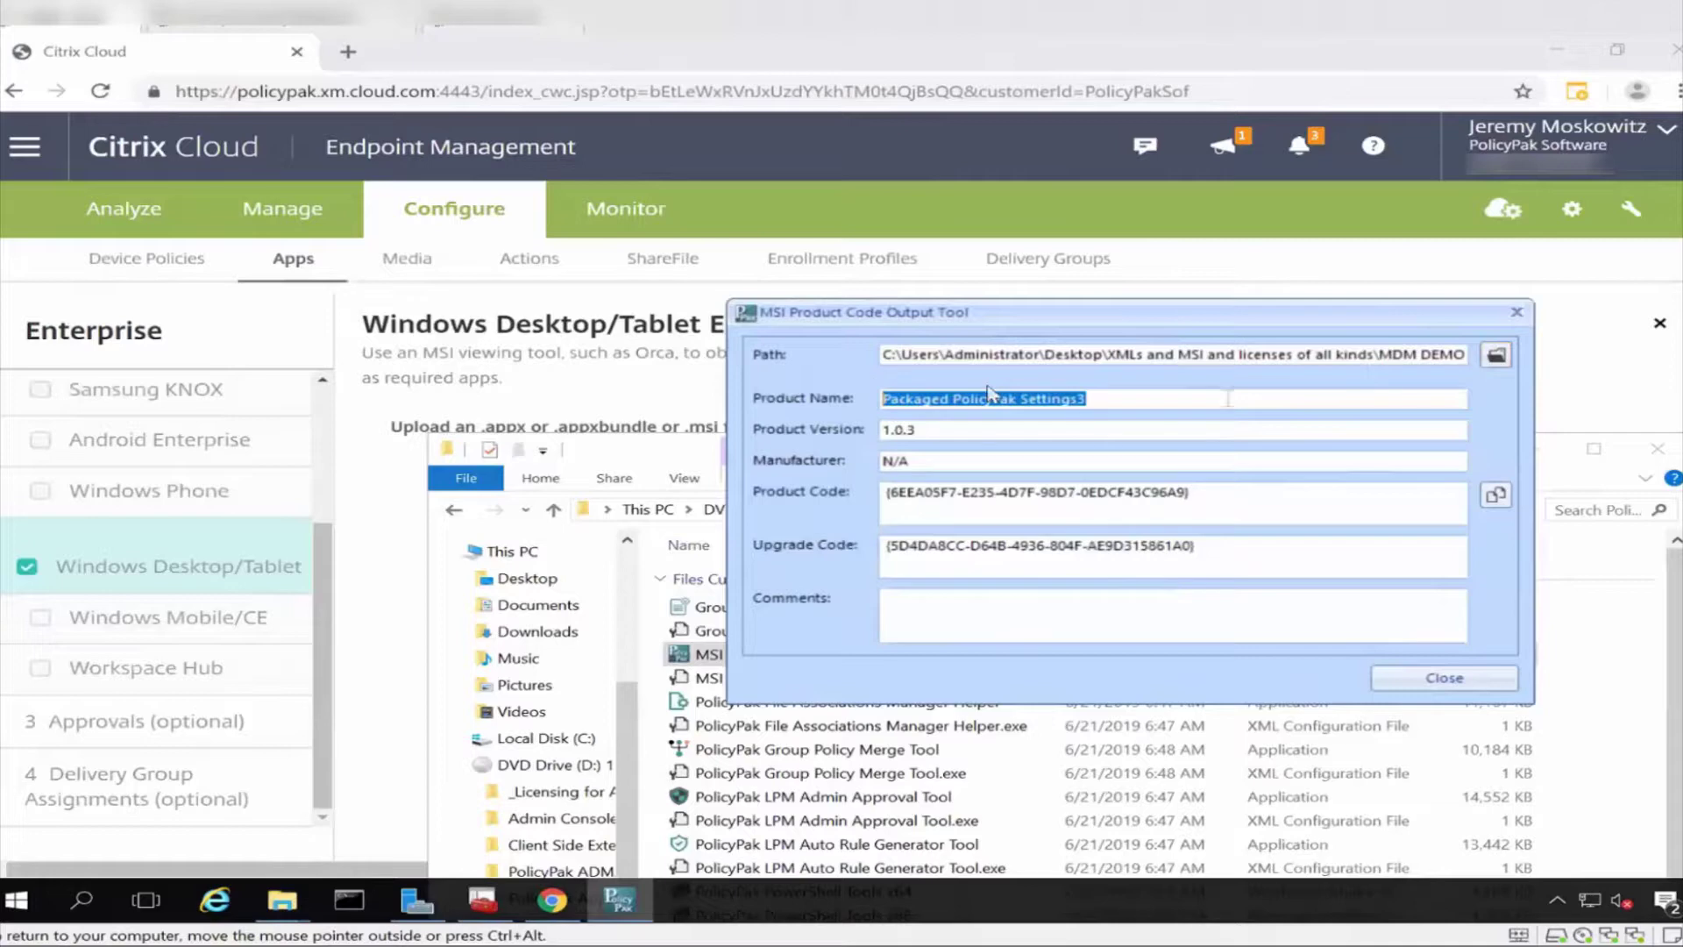
click(1322, 254)
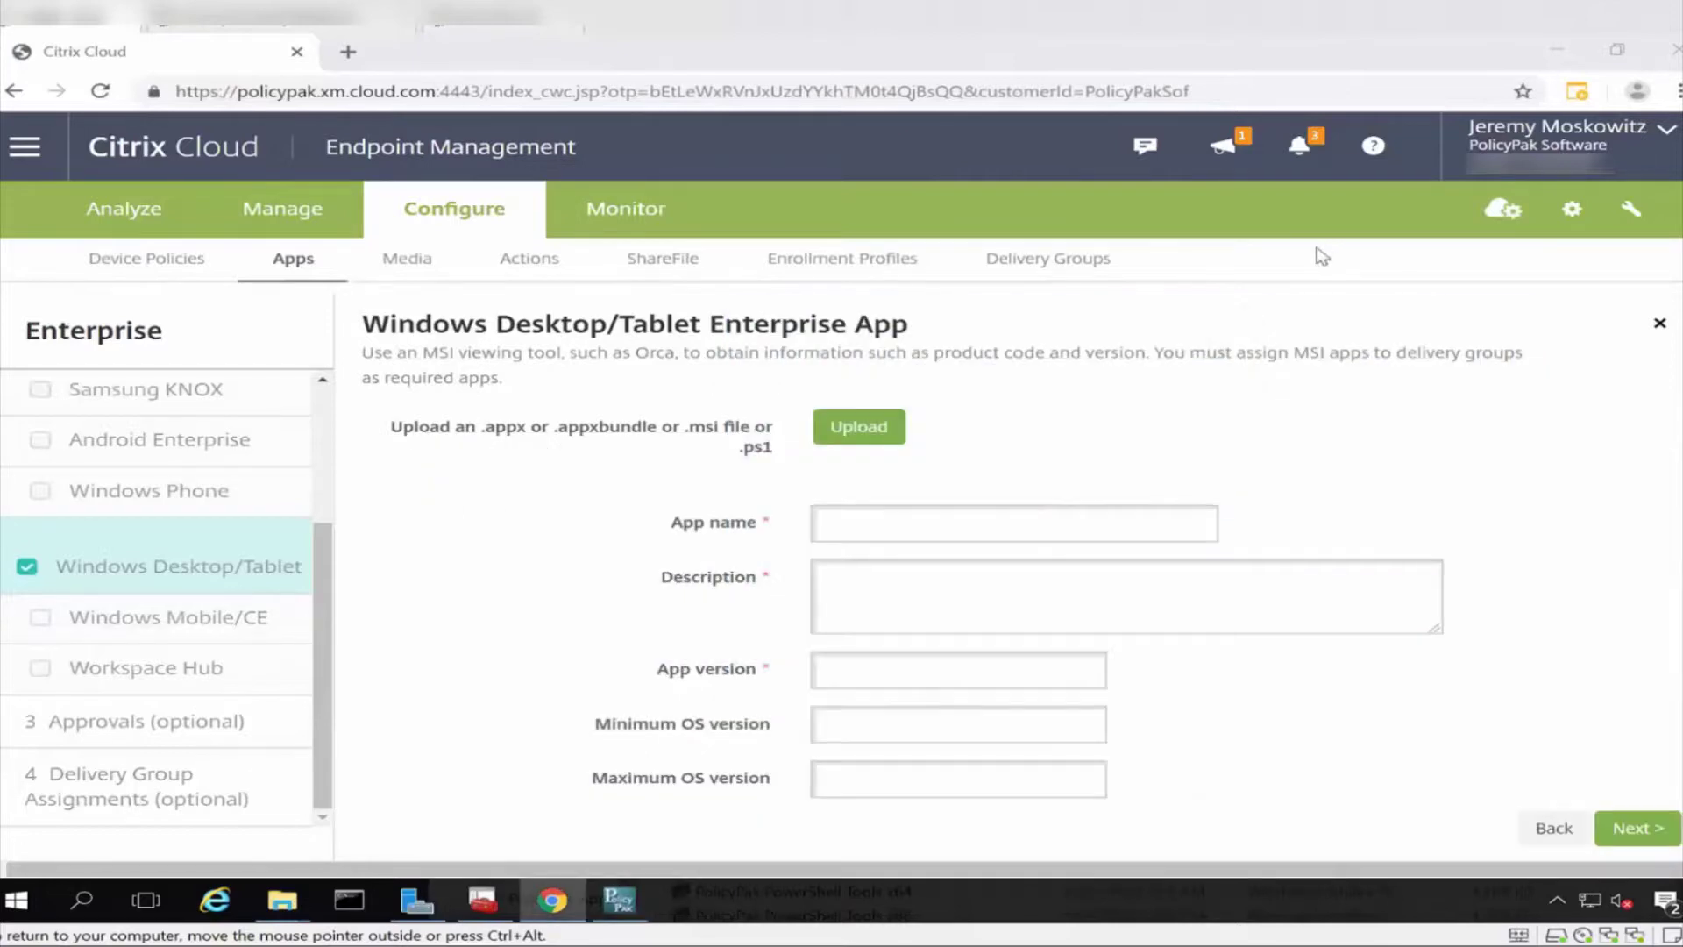
Paste 'Packaged PolicyPak Settings3' into the App name and Description fields.
click(973, 519)
key(ctrl+v)
click(1067, 589)
key(alt+Tab)
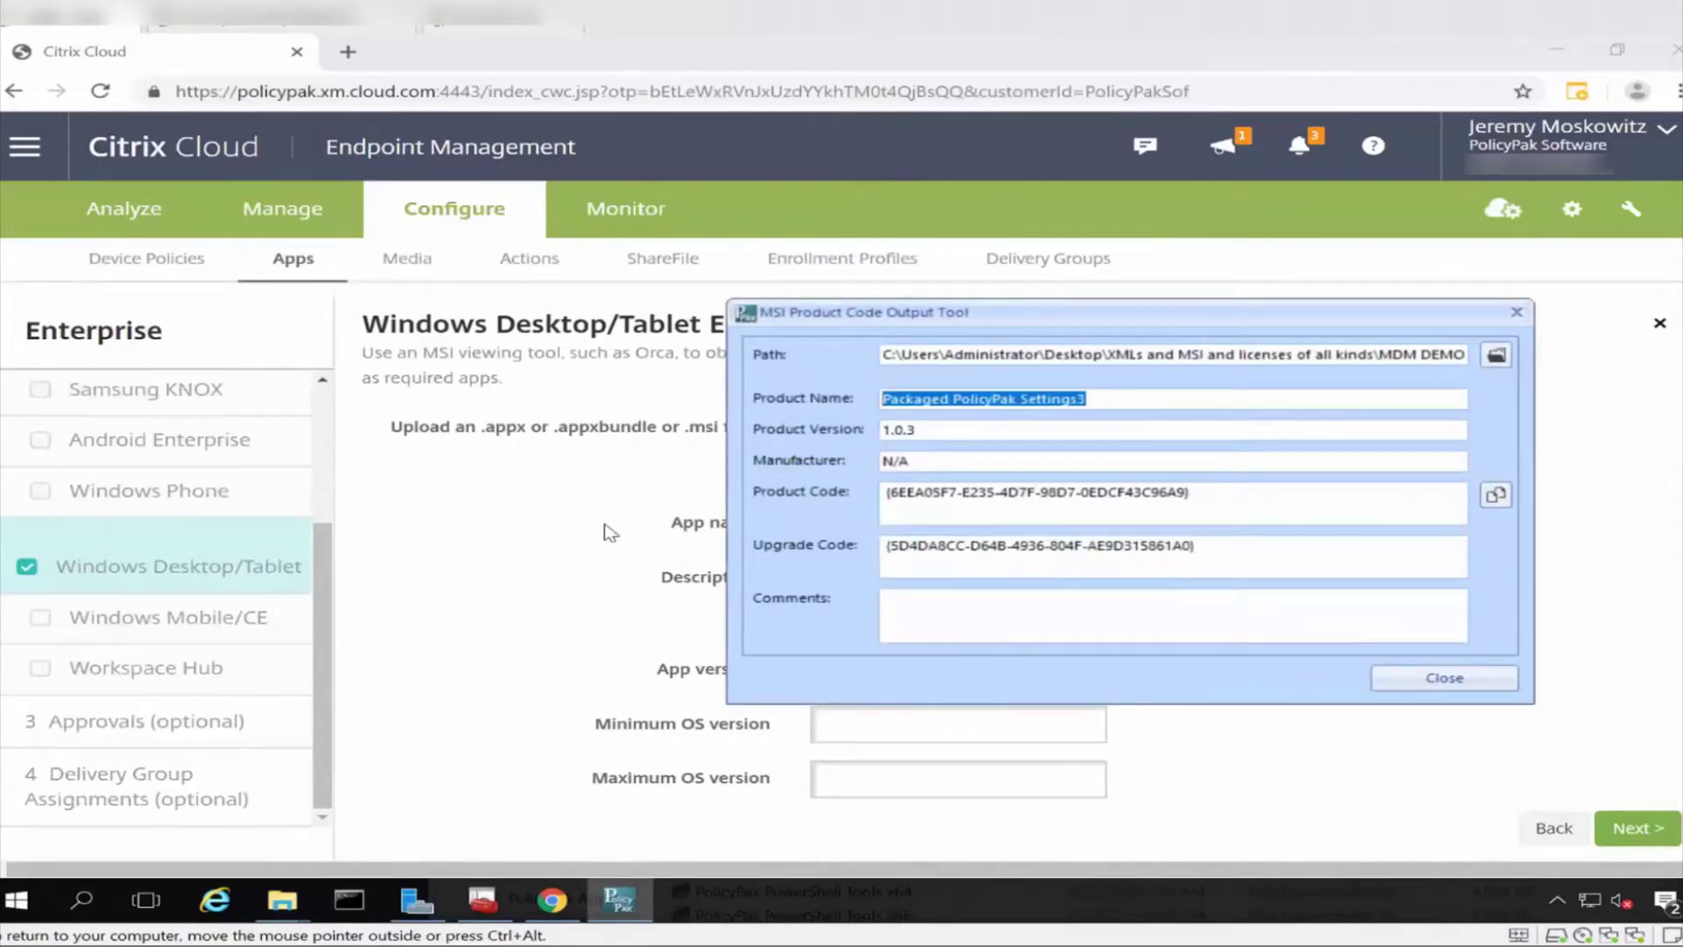
click(611, 532)
click(926, 601)
key(ctrl+v)
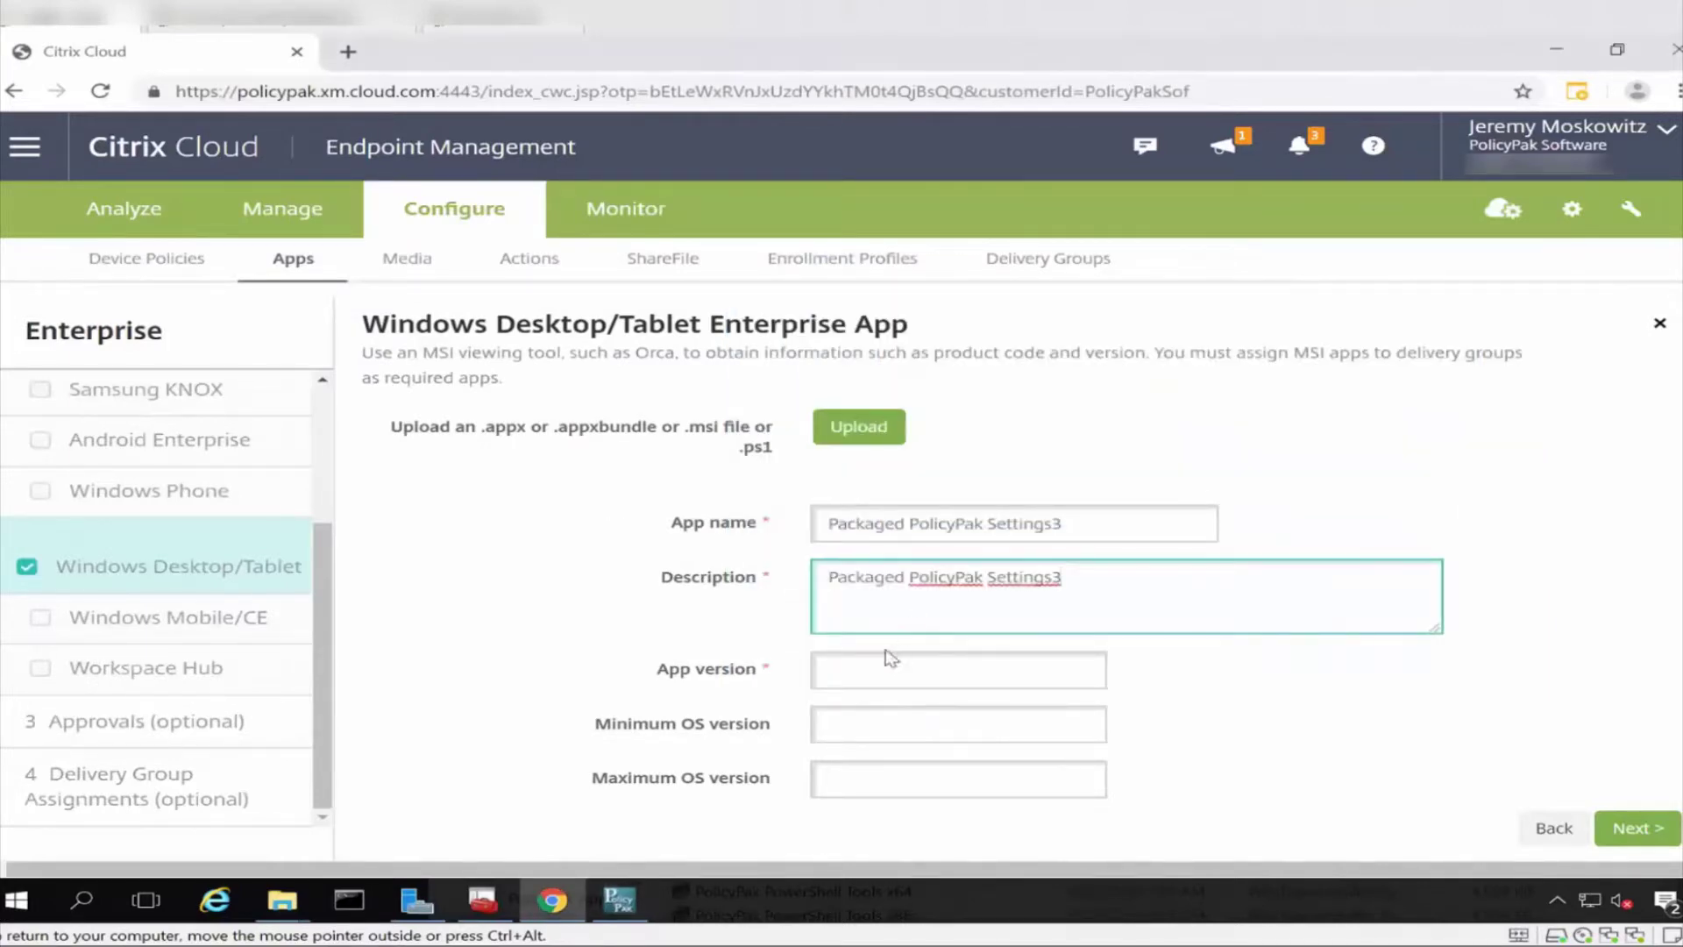
Copy product version 1.0.3 from the MSI tool into App version.
click(881, 673)
key(alt+Tab)
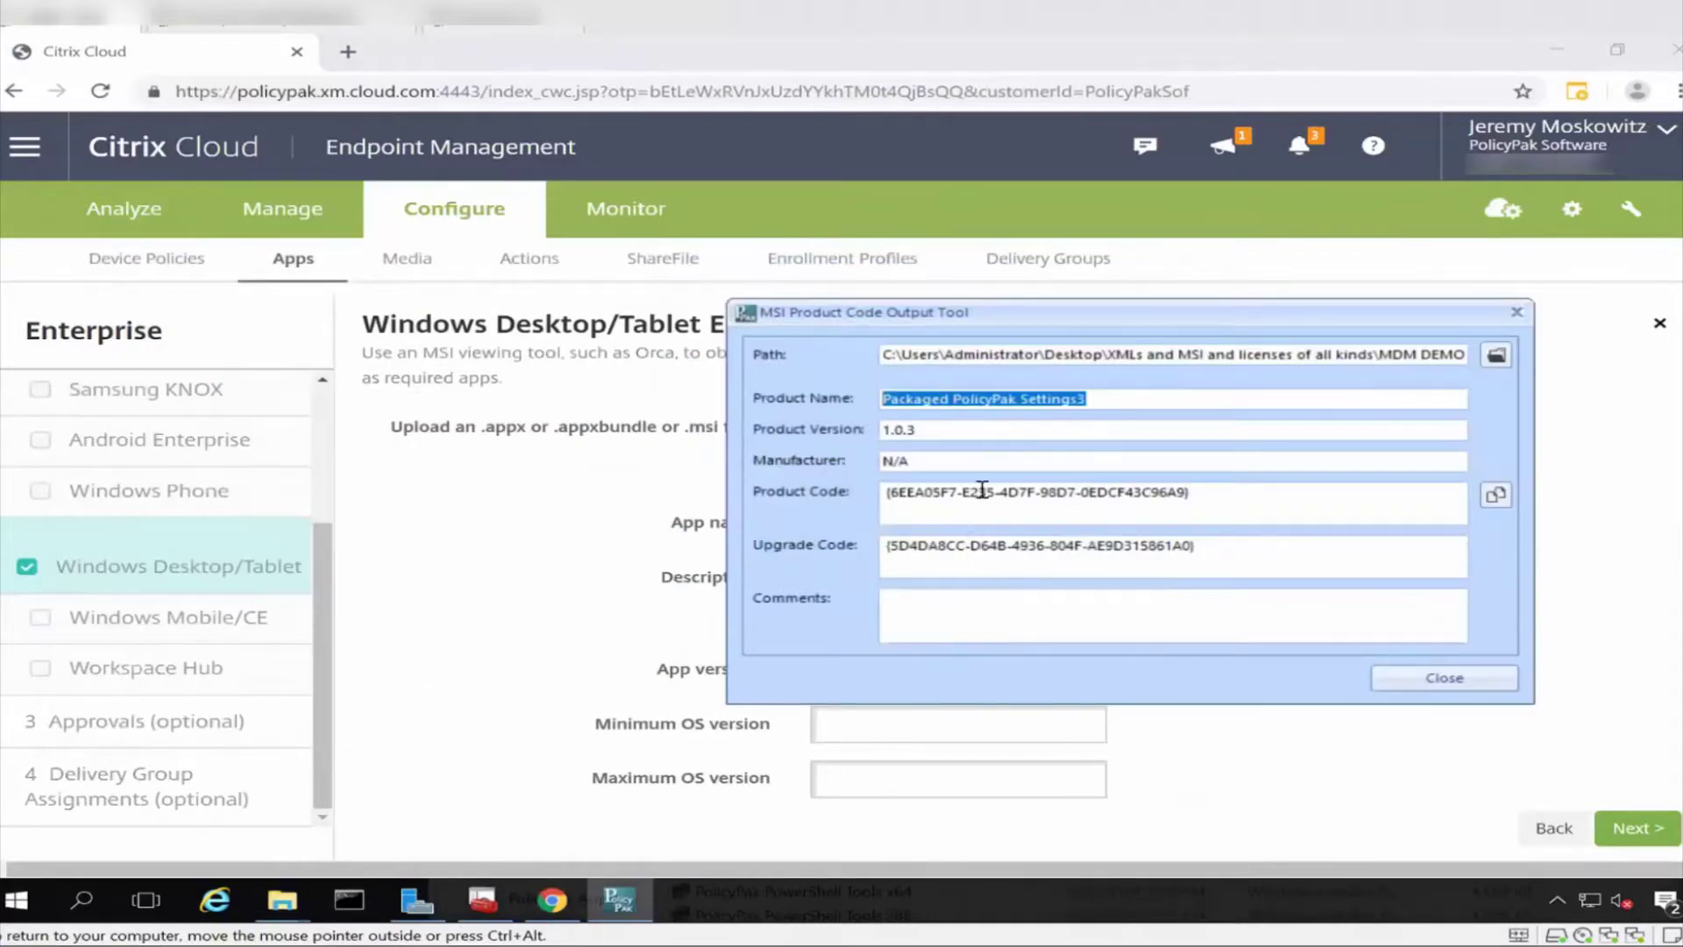
key(Tab)
key(ctrl+c)
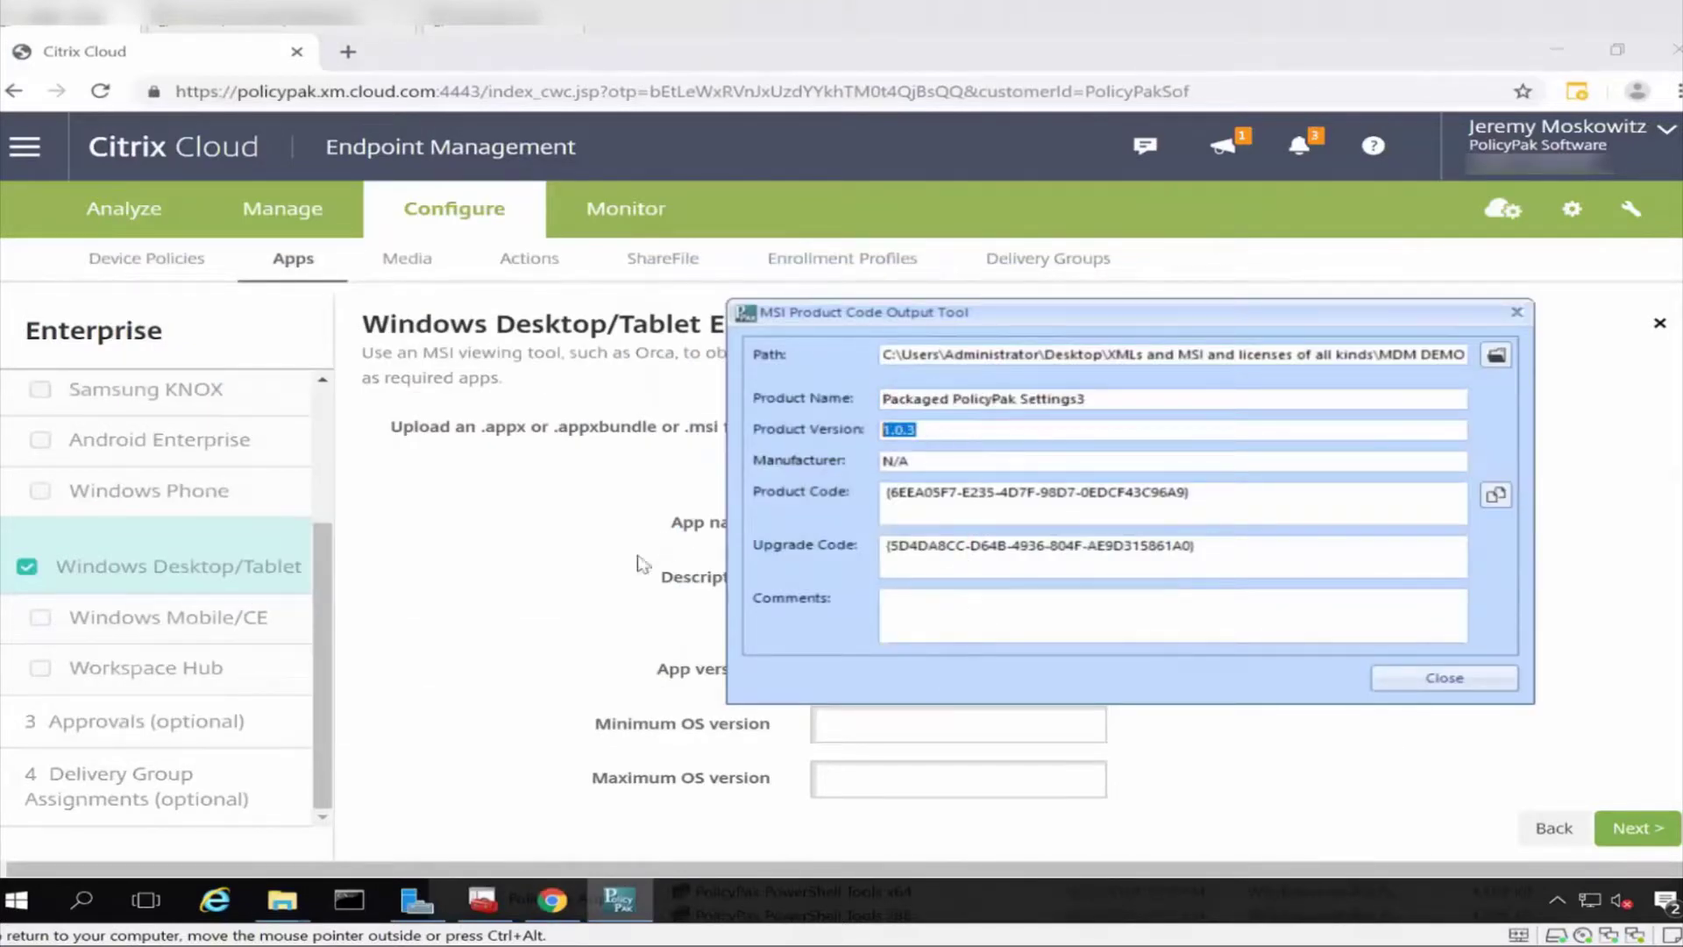
key(alt+Tab)
click(866, 679)
key(ctrl+v)
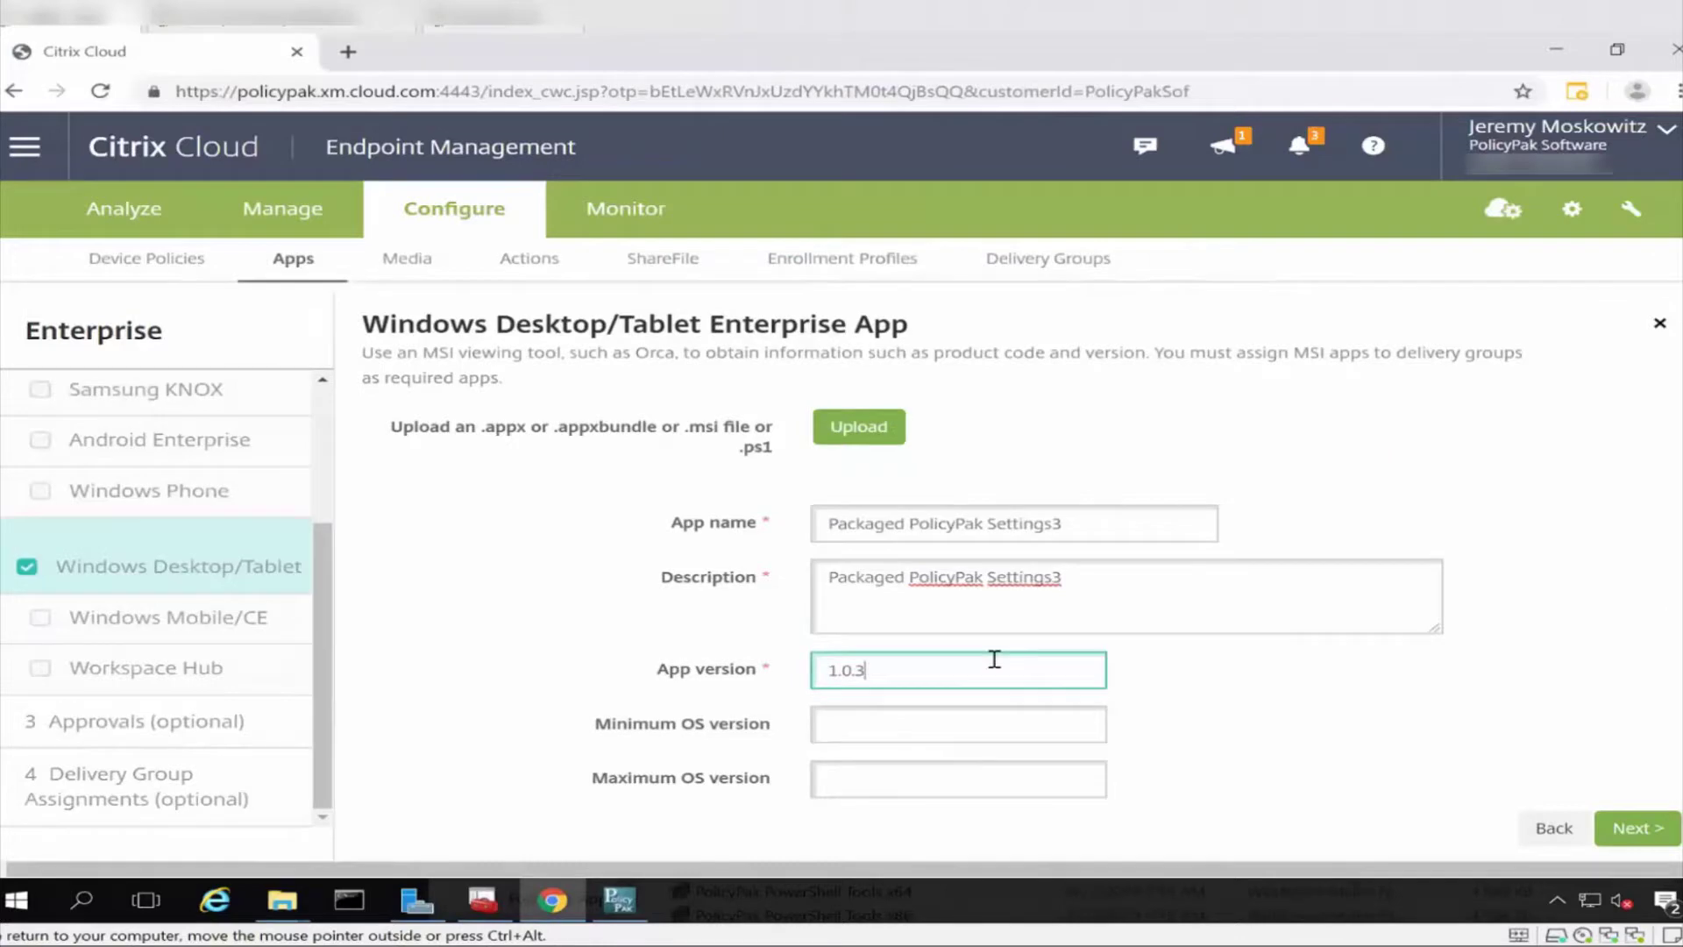
scroll(995, 667, down, 4)
Paste the Examples product code into Product Code, removing its leading brace.
key(alt+Tab)
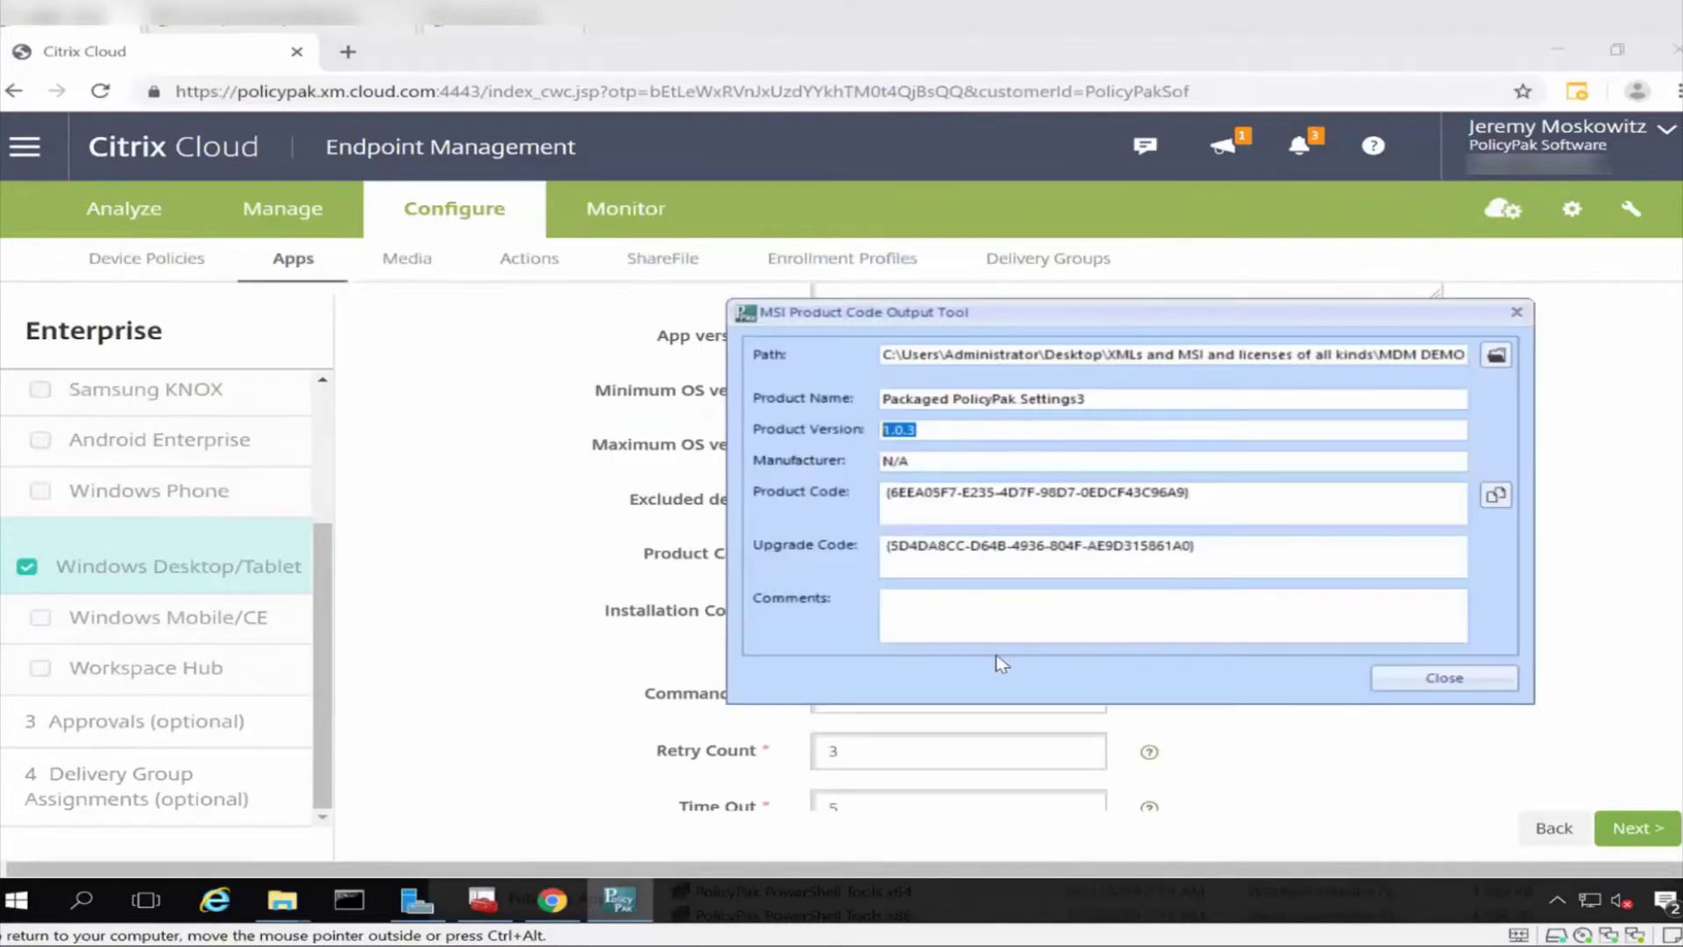
drag(1193, 499, 852, 487)
key(ctrl+c)
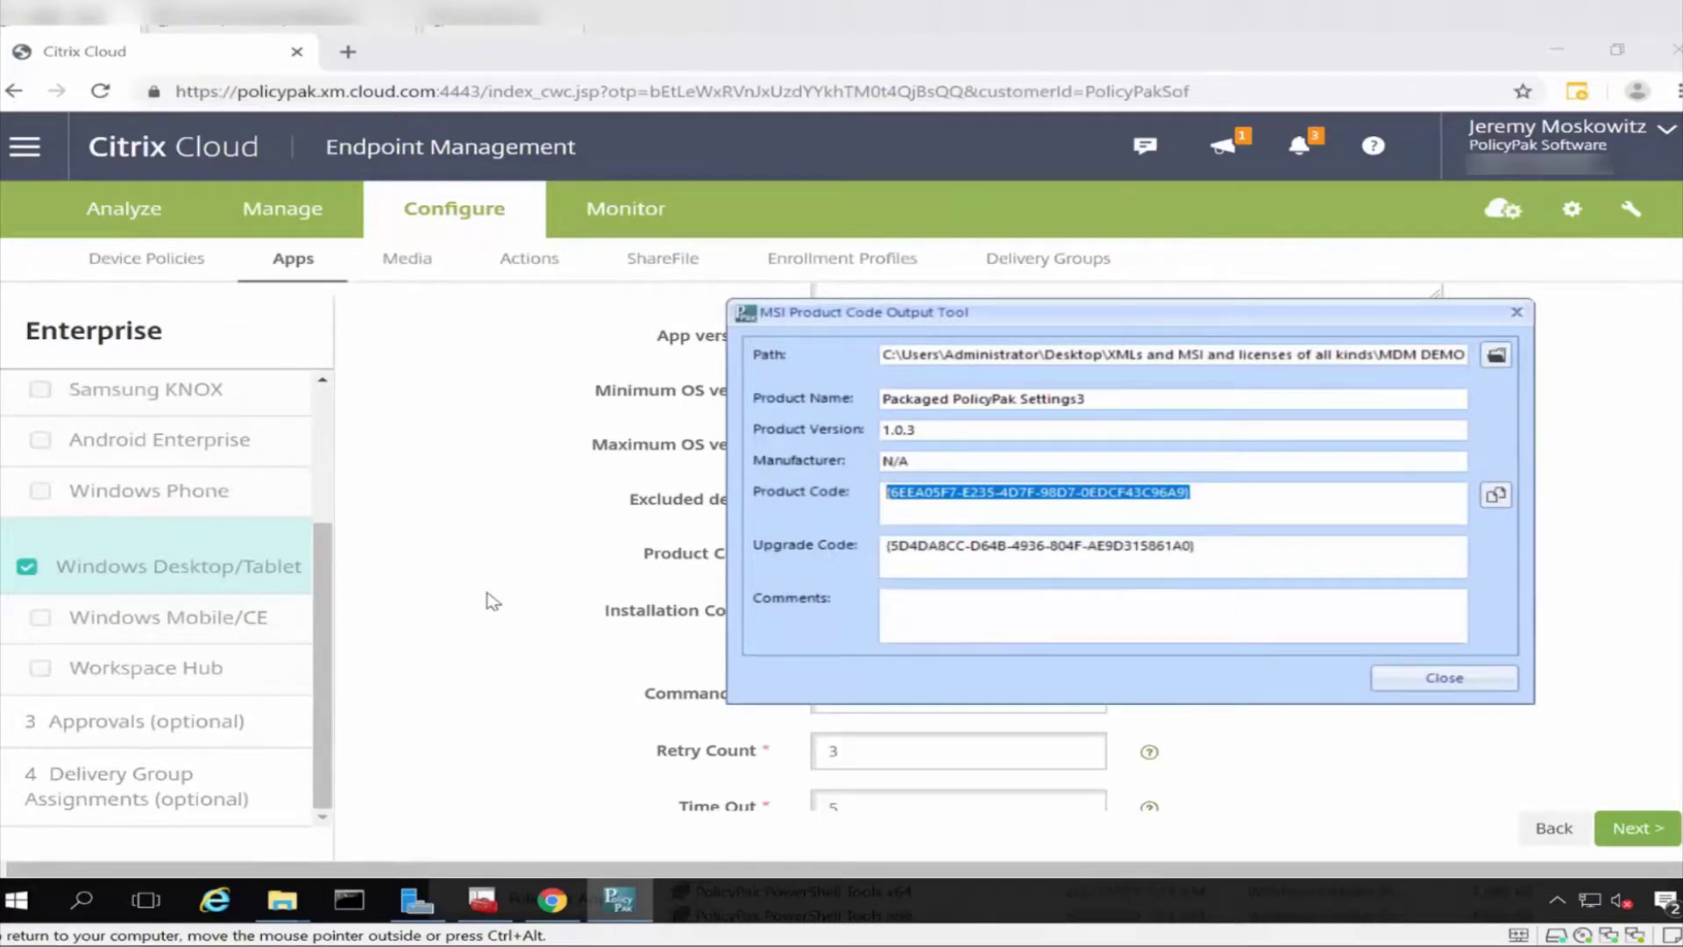
key(alt+Tab)
click(883, 561)
key(ctrl+v)
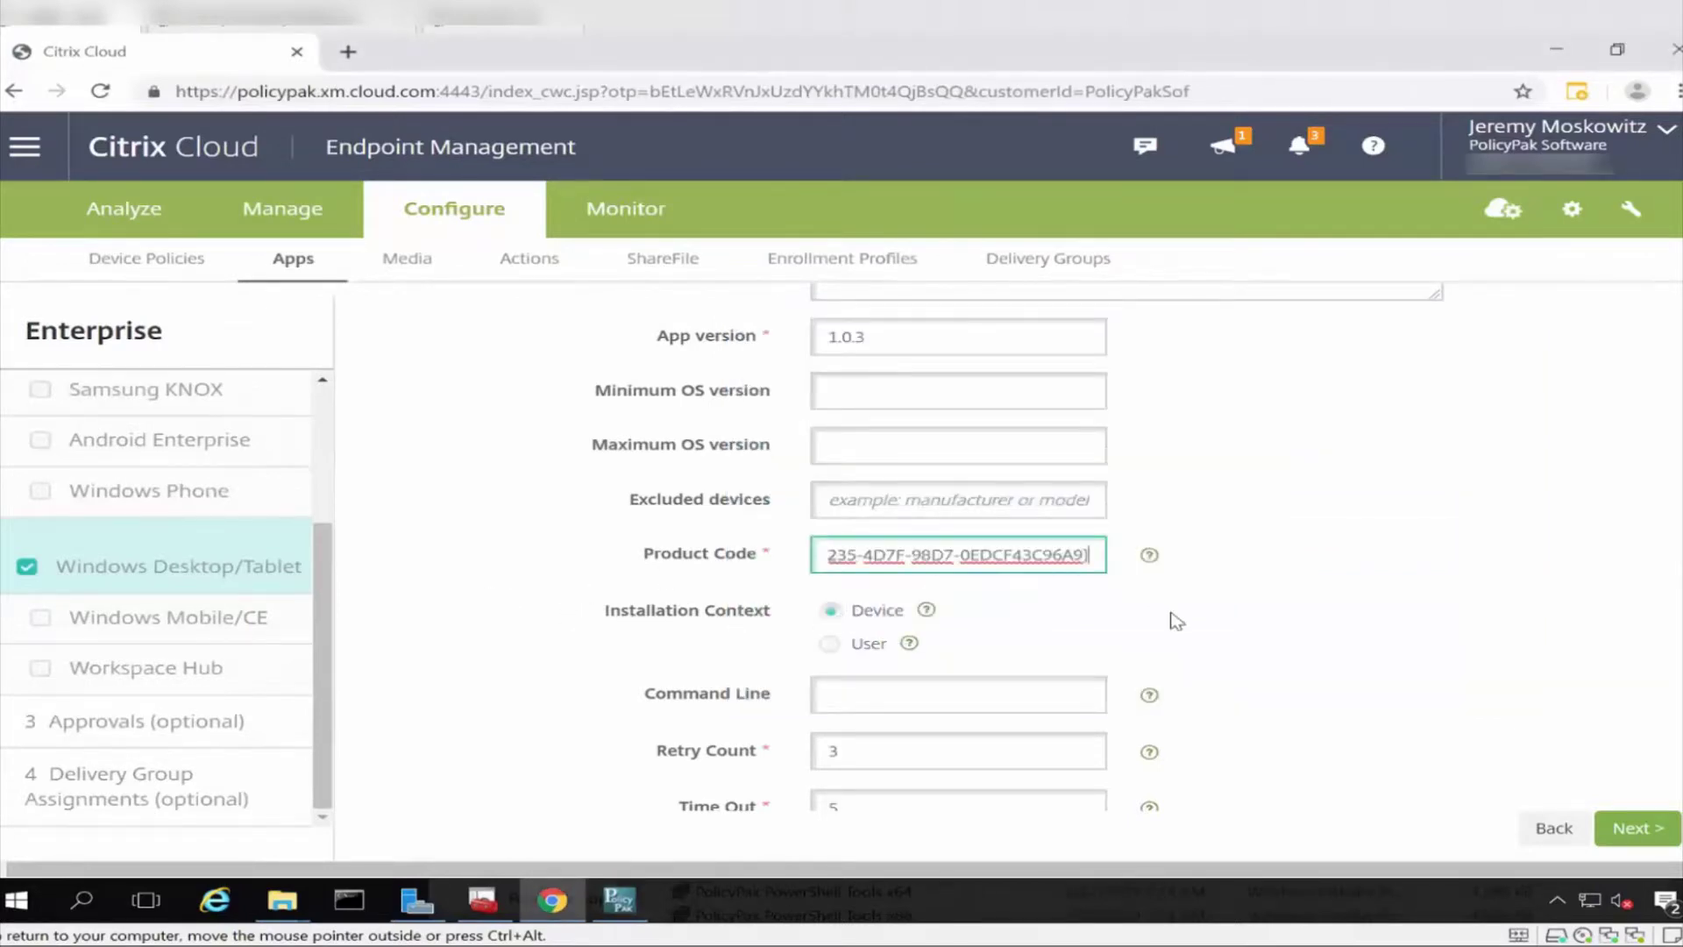
key(Home)
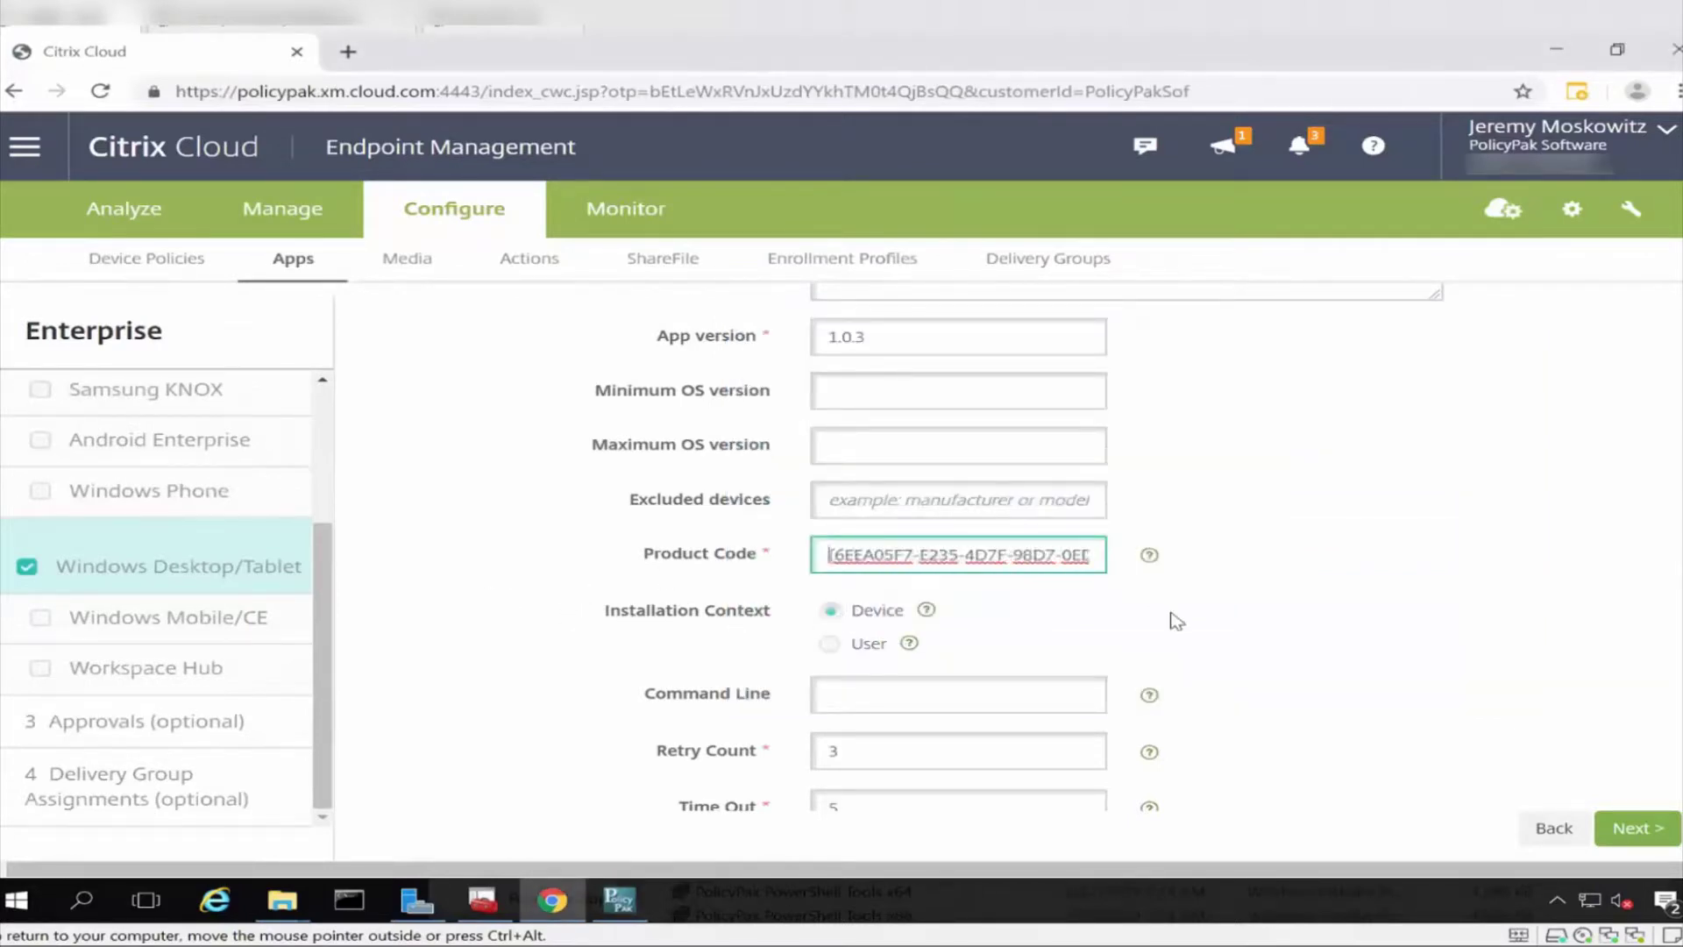
key(Delete)
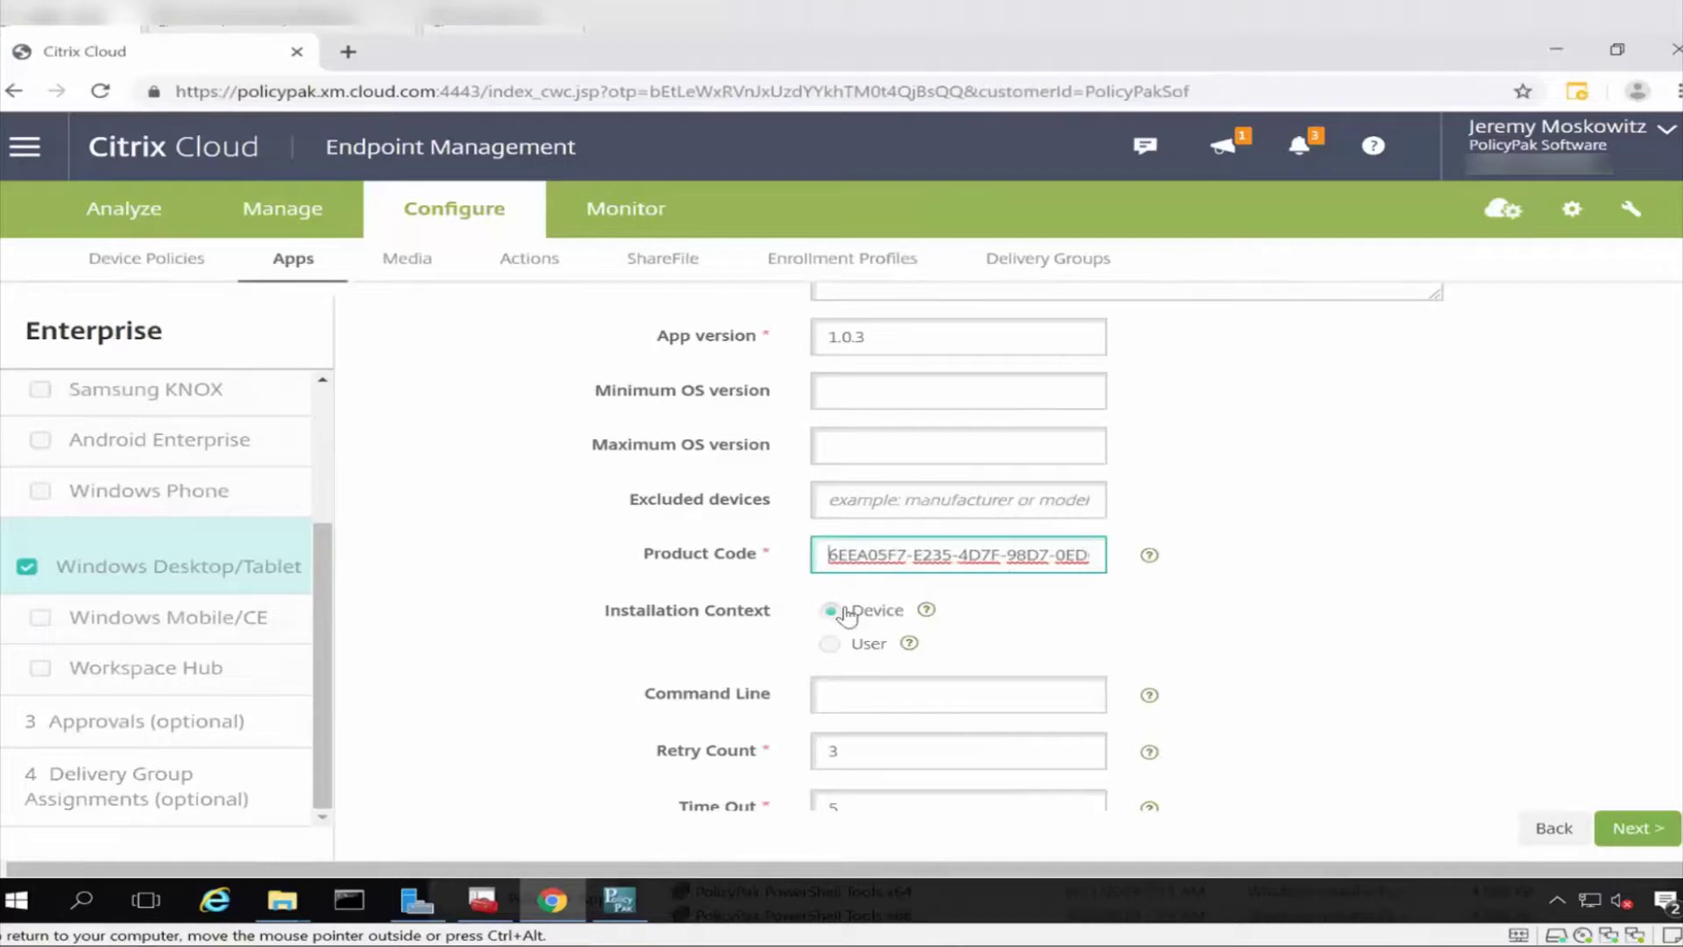
Set Command Line to /quiet and continue to Approvals.
scroll(1054, 627, down, 1)
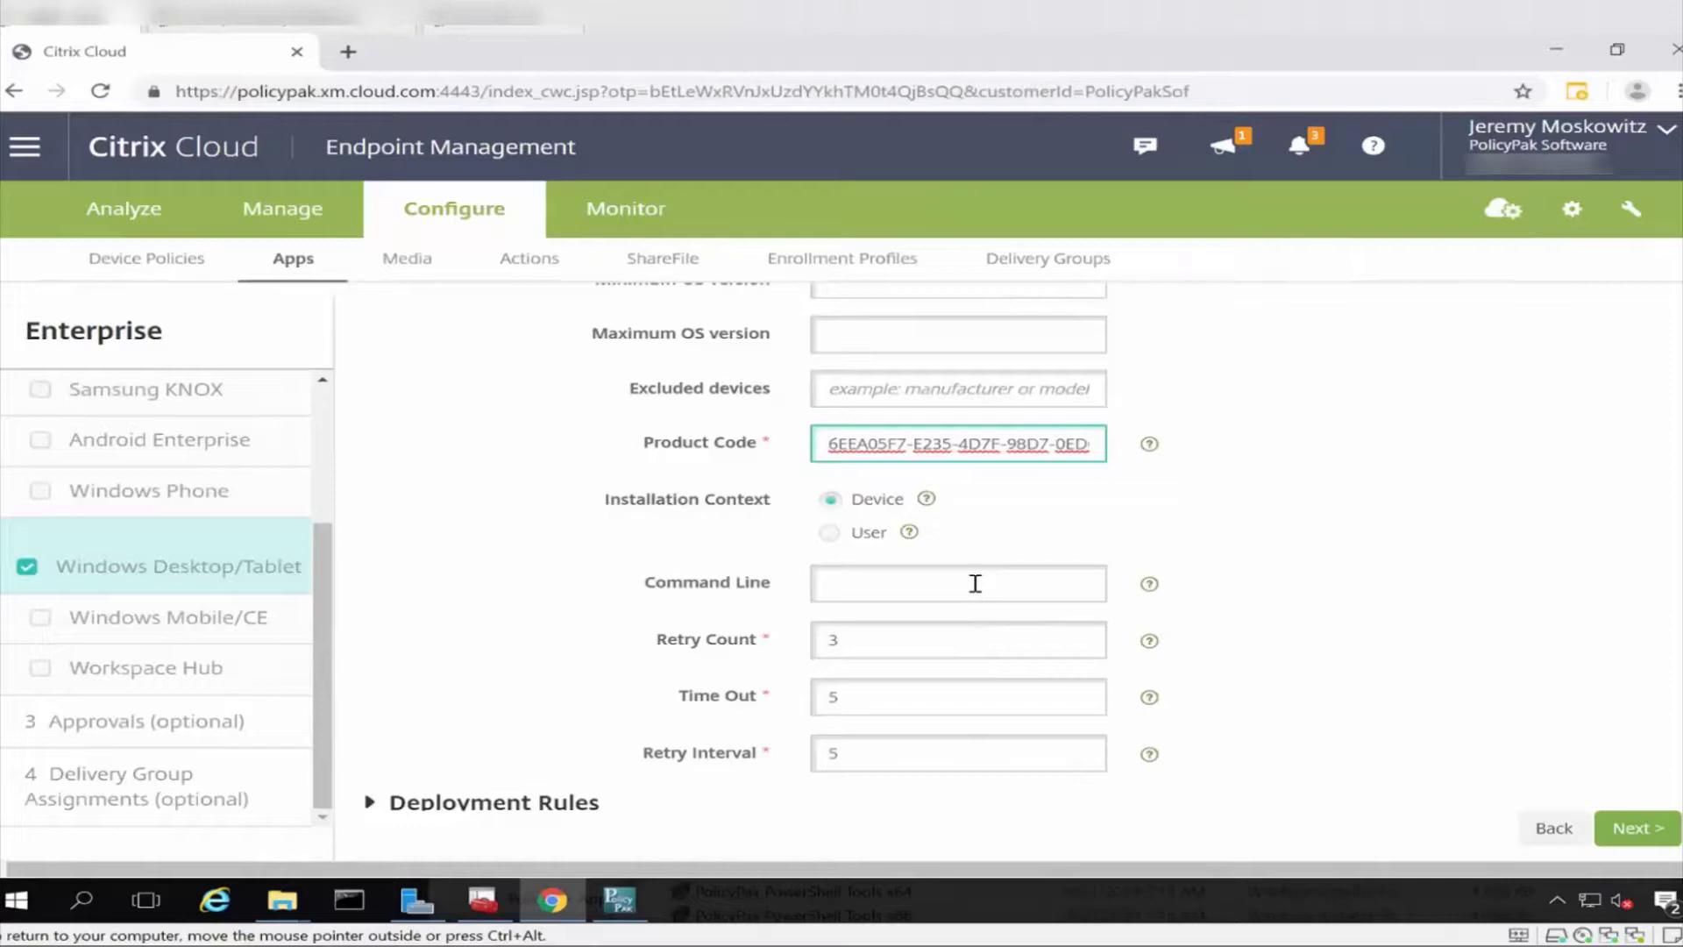
click(974, 583)
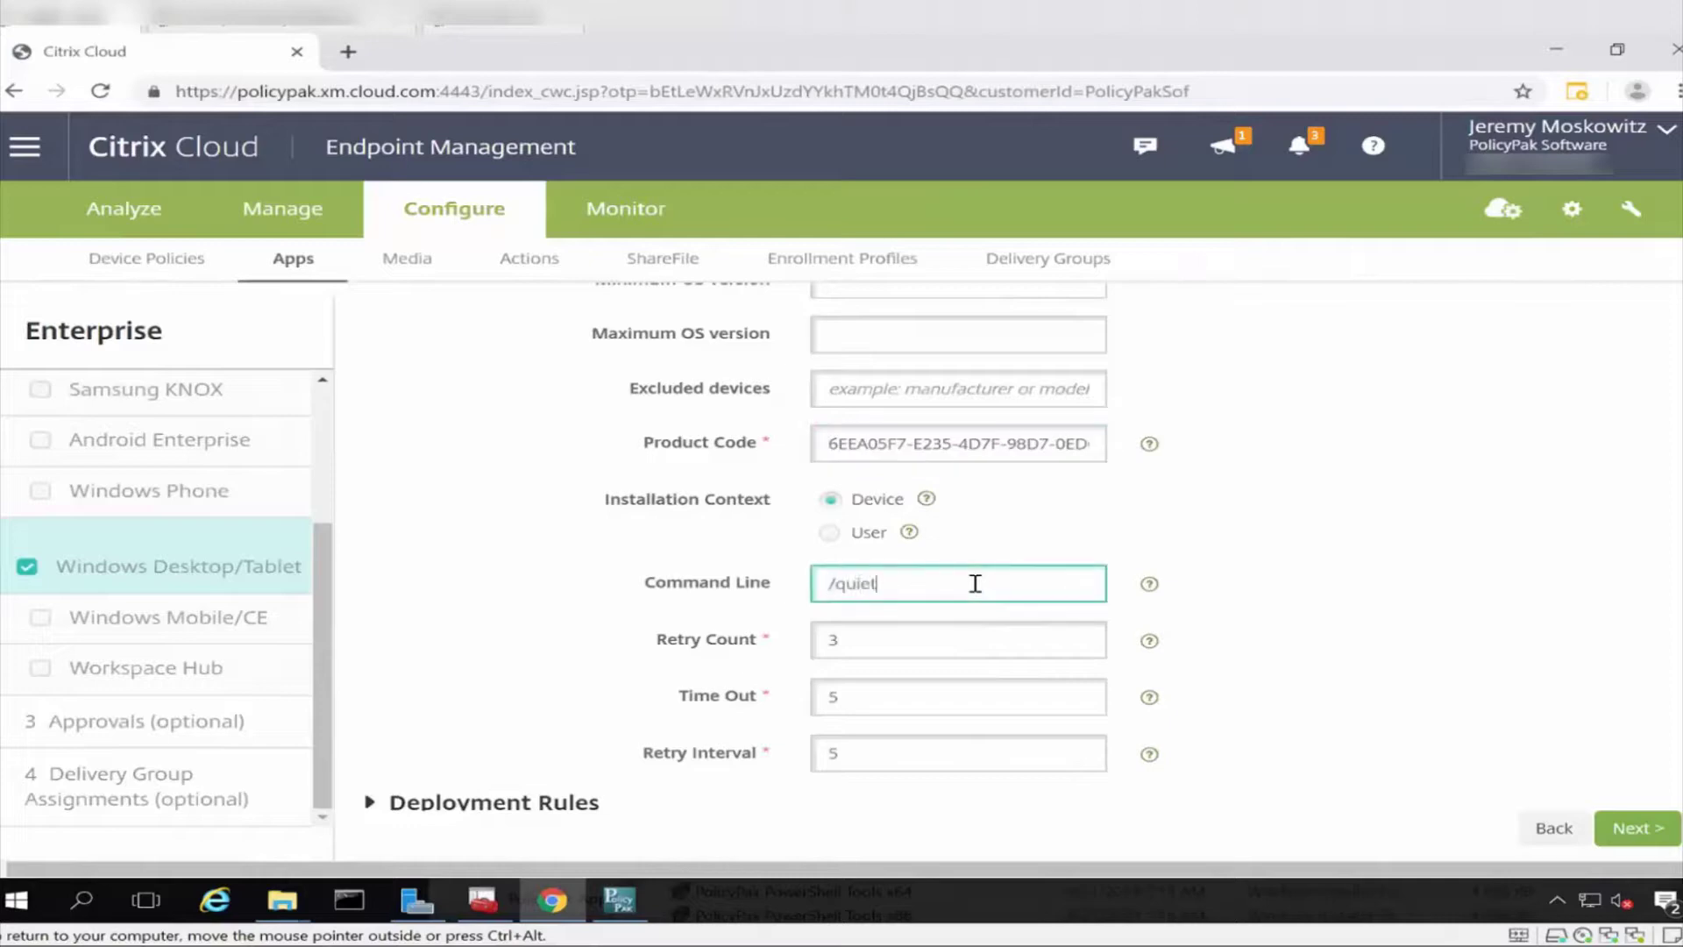
scroll(974, 582, down, 1)
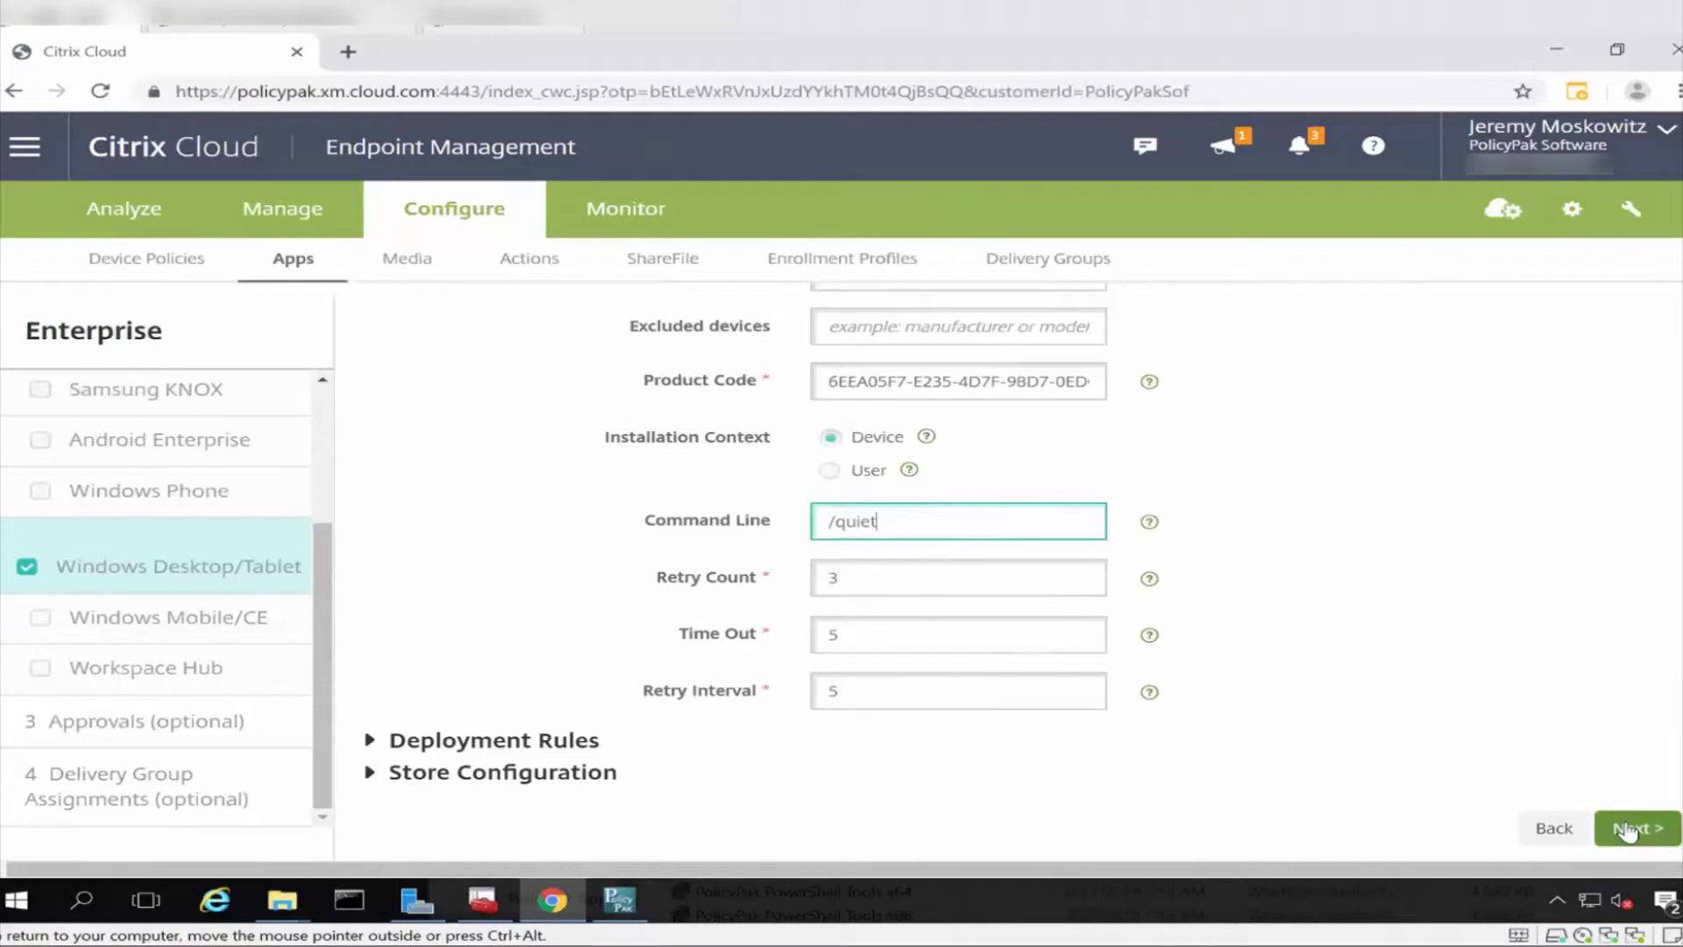
click(1627, 831)
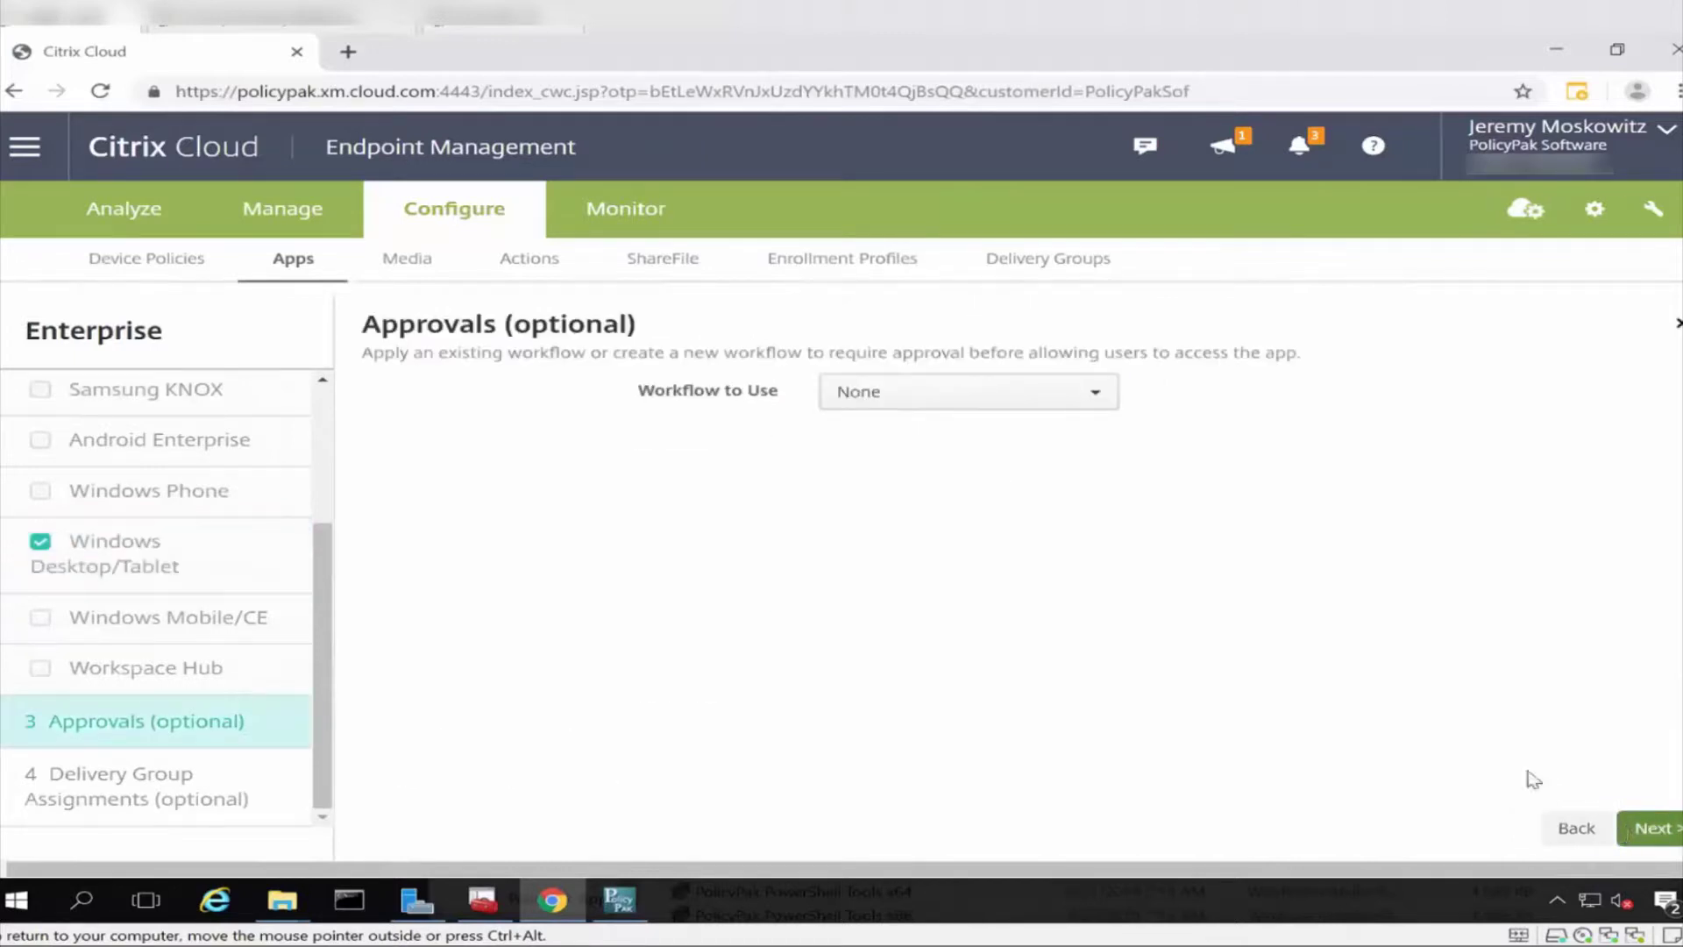
Skip approvals and delivery groups and save the PolicyPak Examples app.
click(1652, 829)
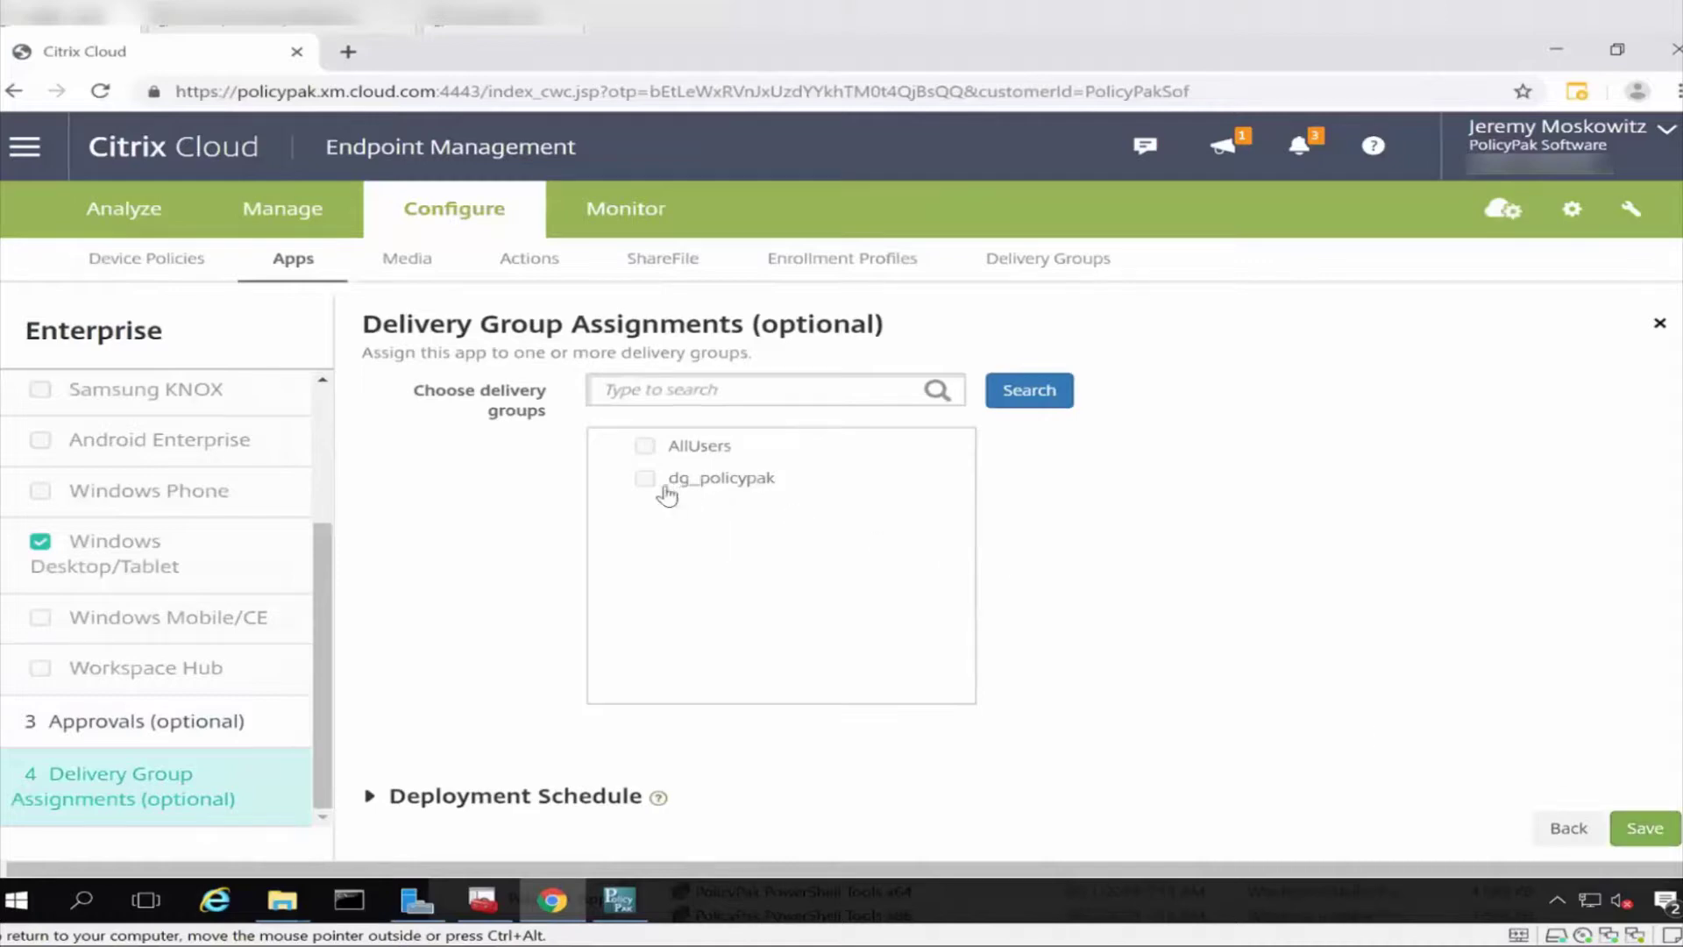
click(1664, 835)
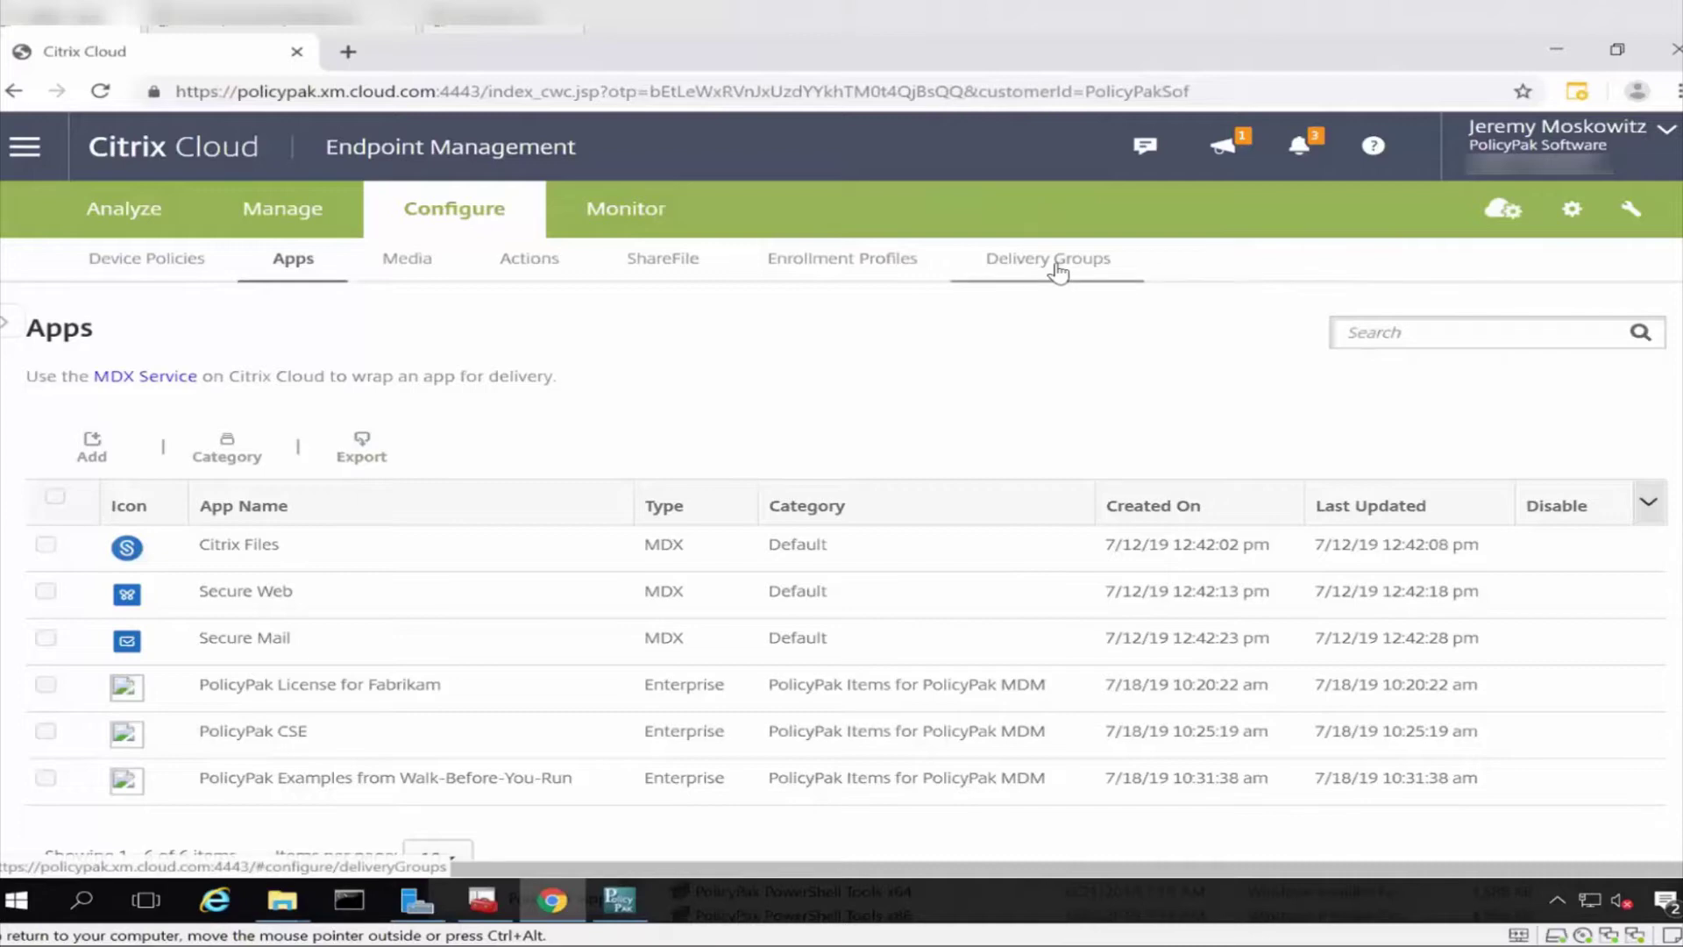
Edit dg_policypak and add PolicyPak Examples from Walk-Before-You-Run to Required Apps.
click(1058, 273)
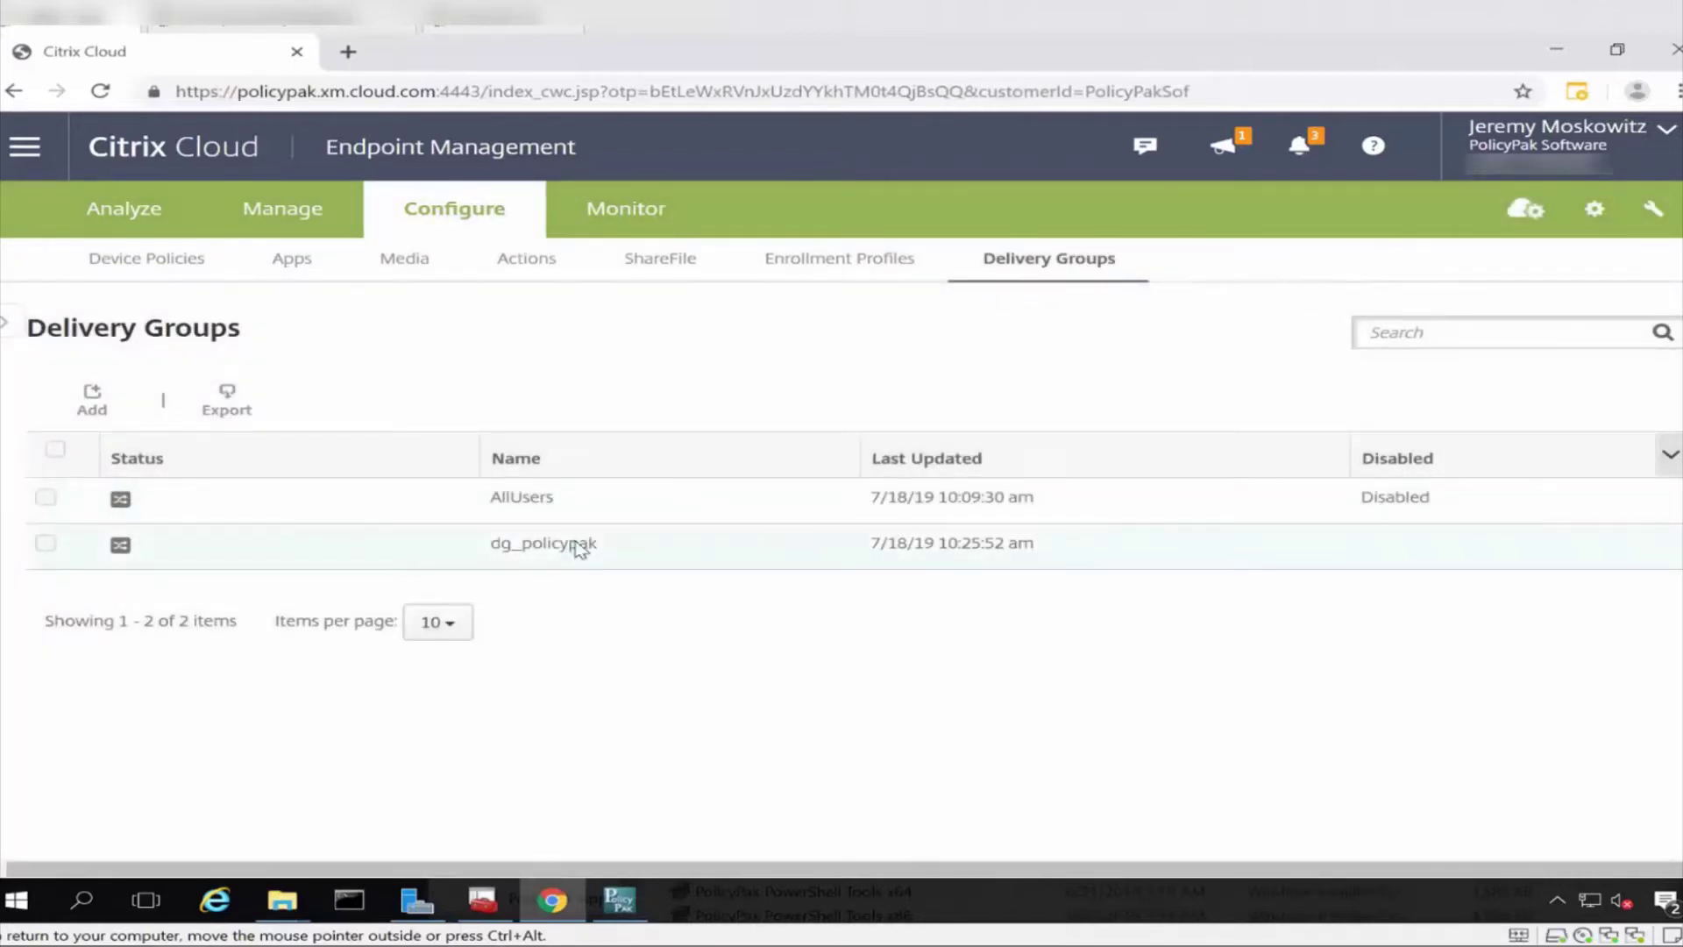
click(579, 549)
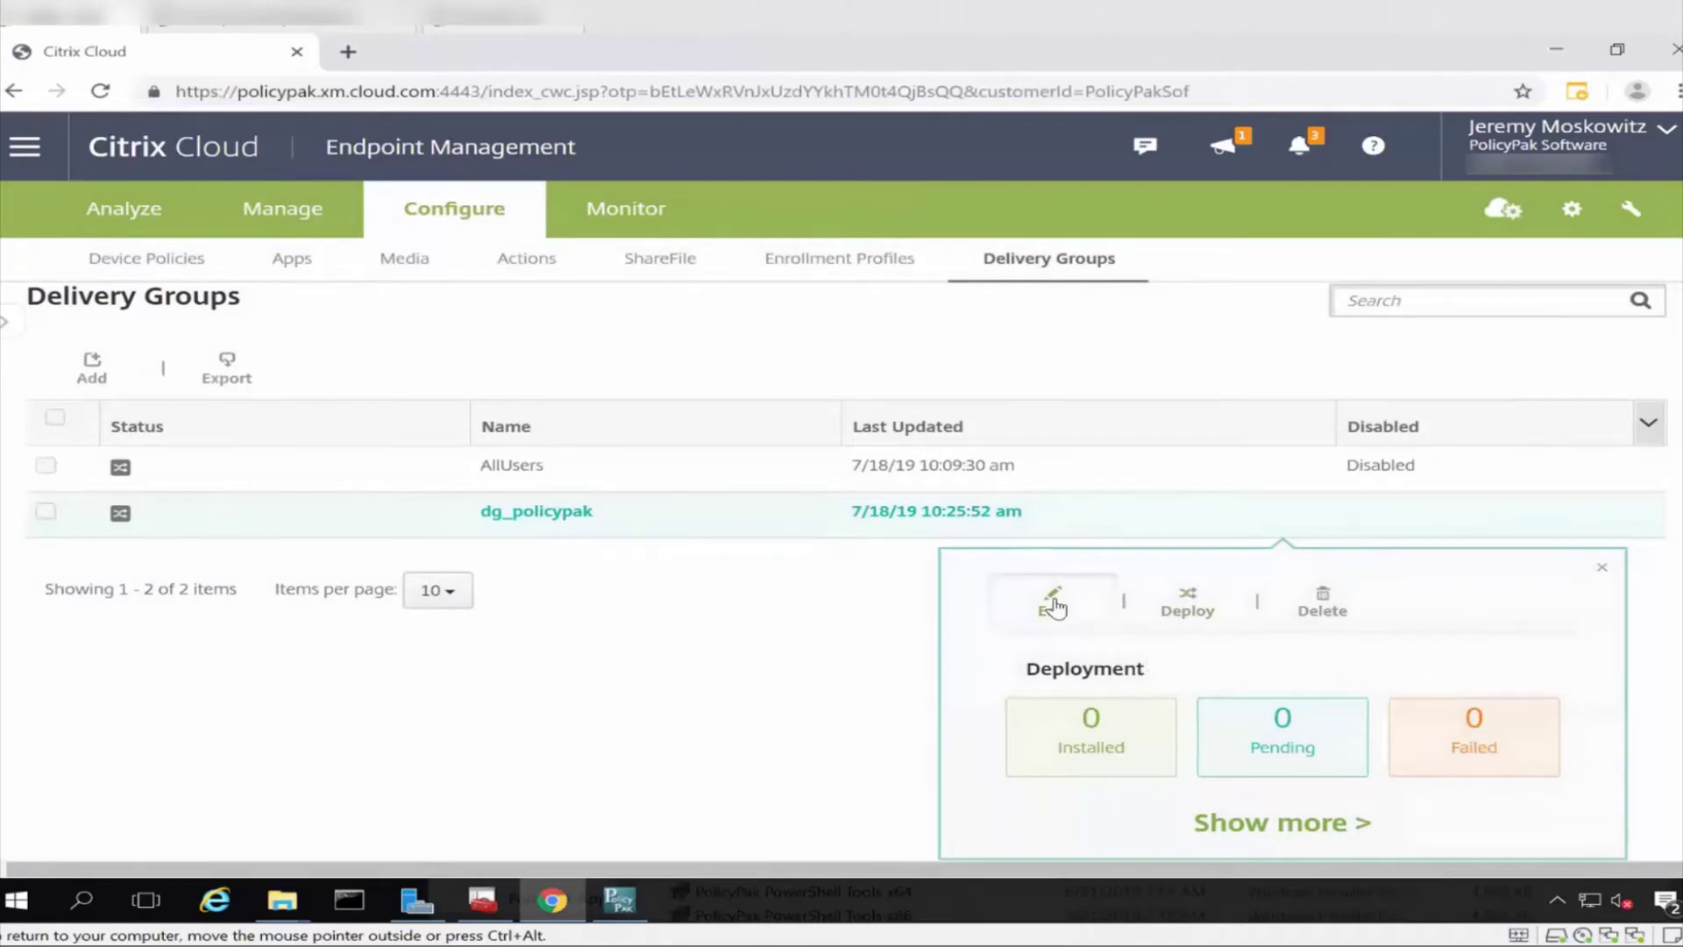
click(1058, 605)
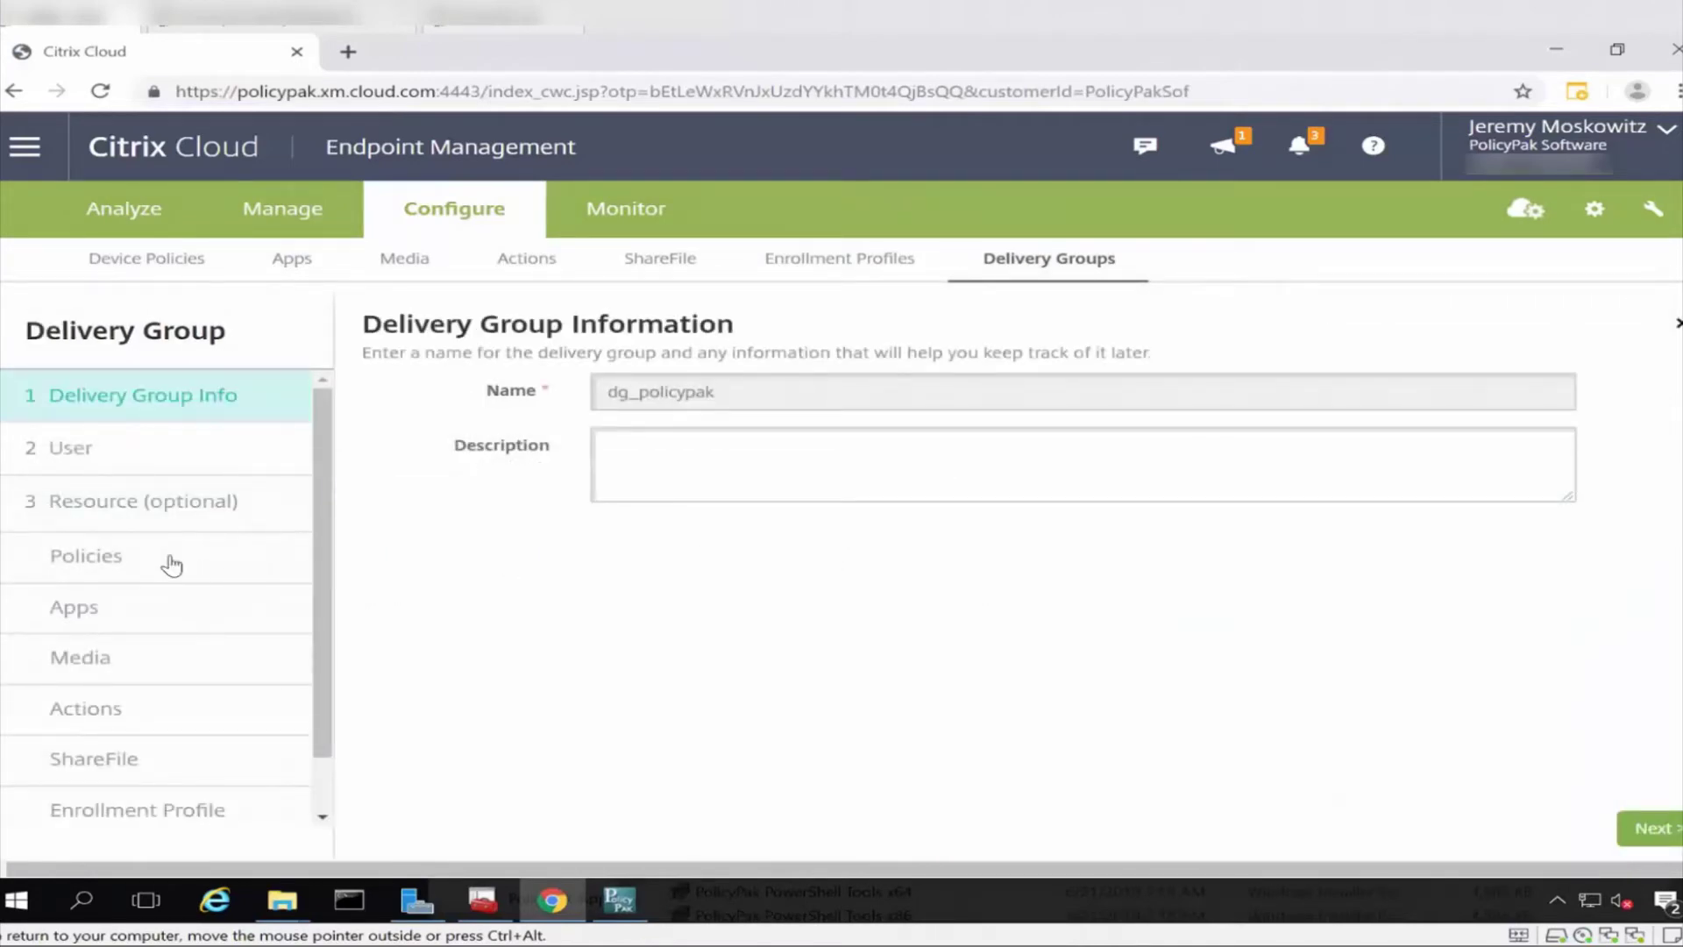
scroll(180, 609, down, 1)
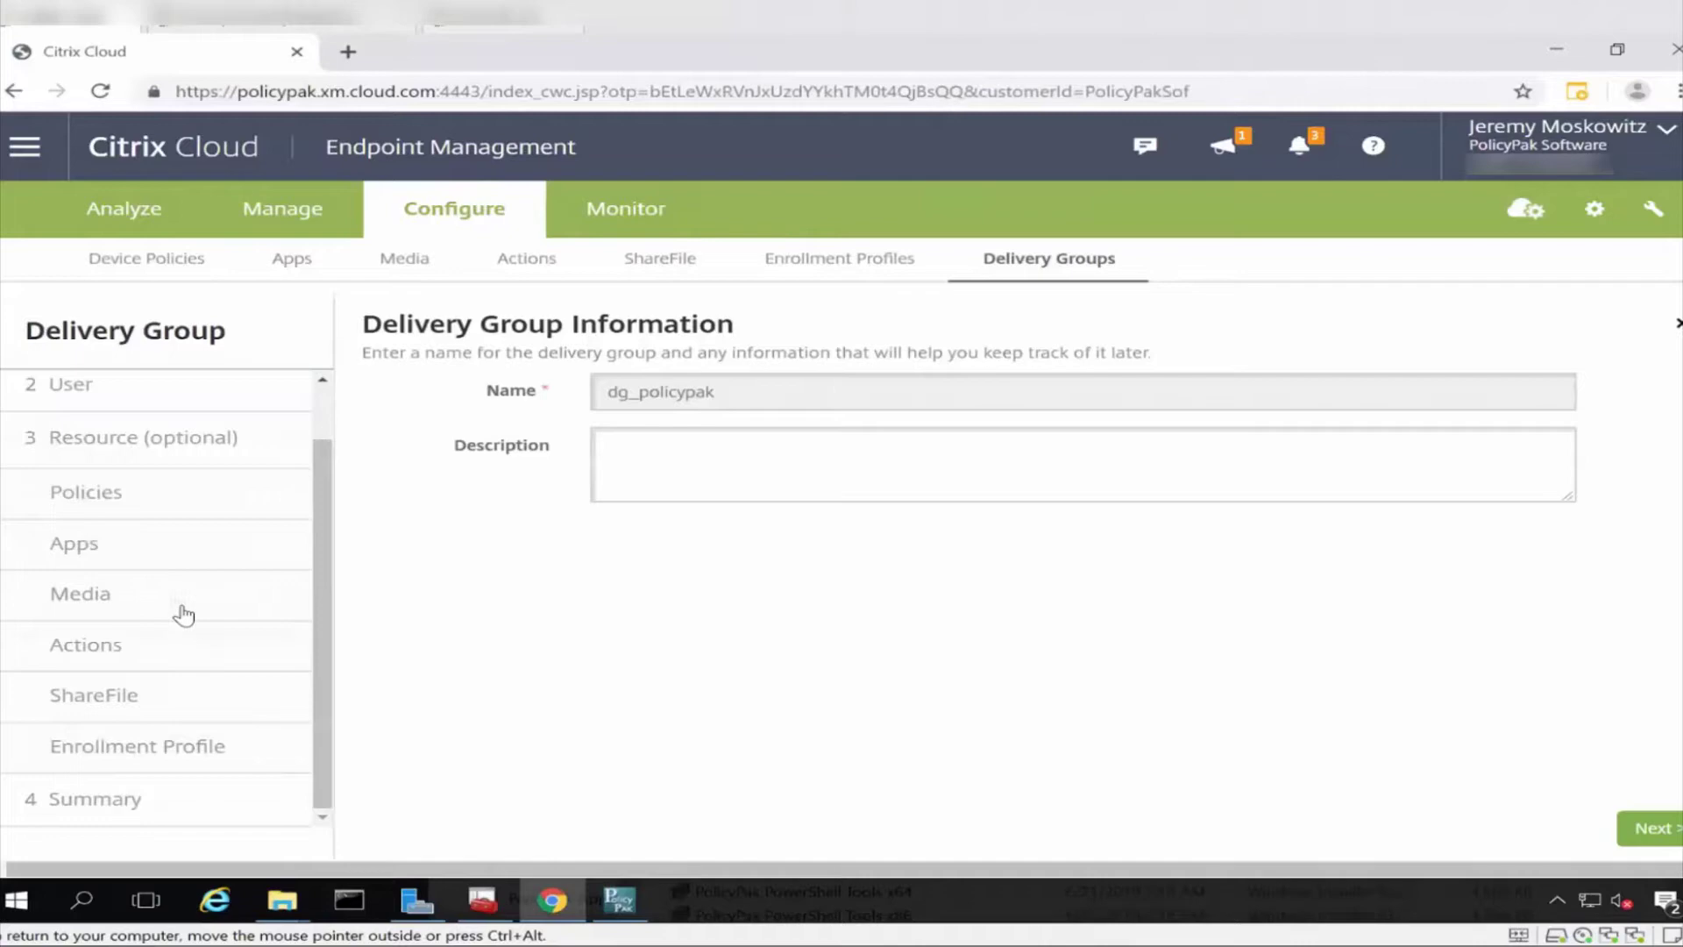
click(114, 541)
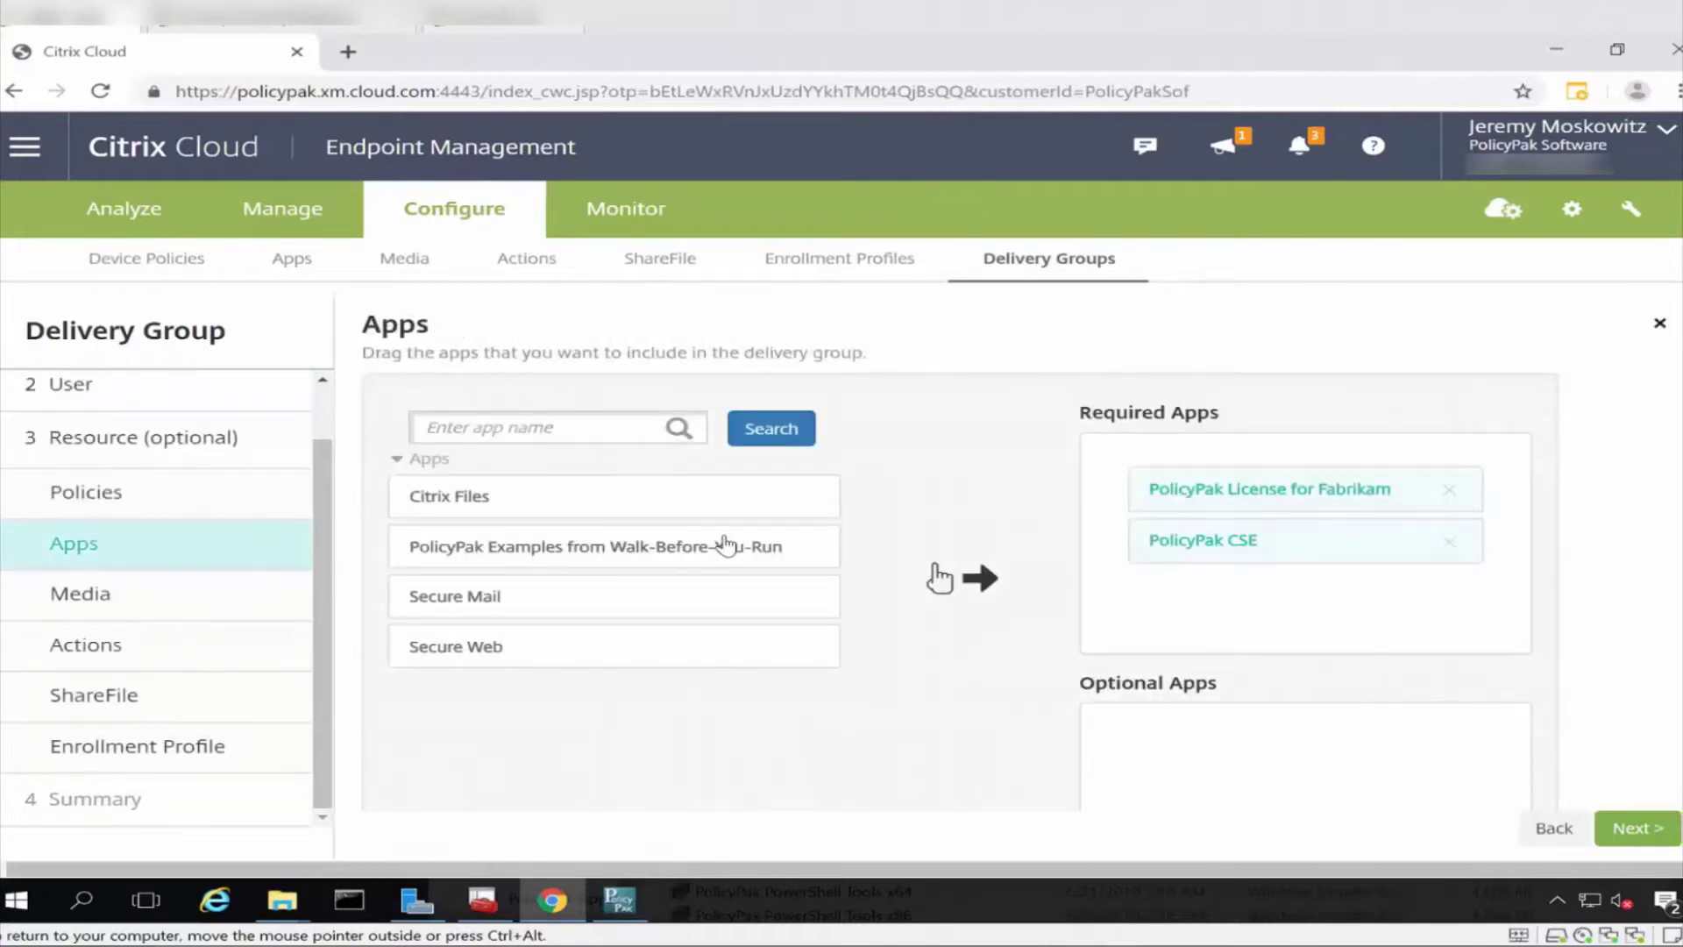
drag(725, 544, 1474, 612)
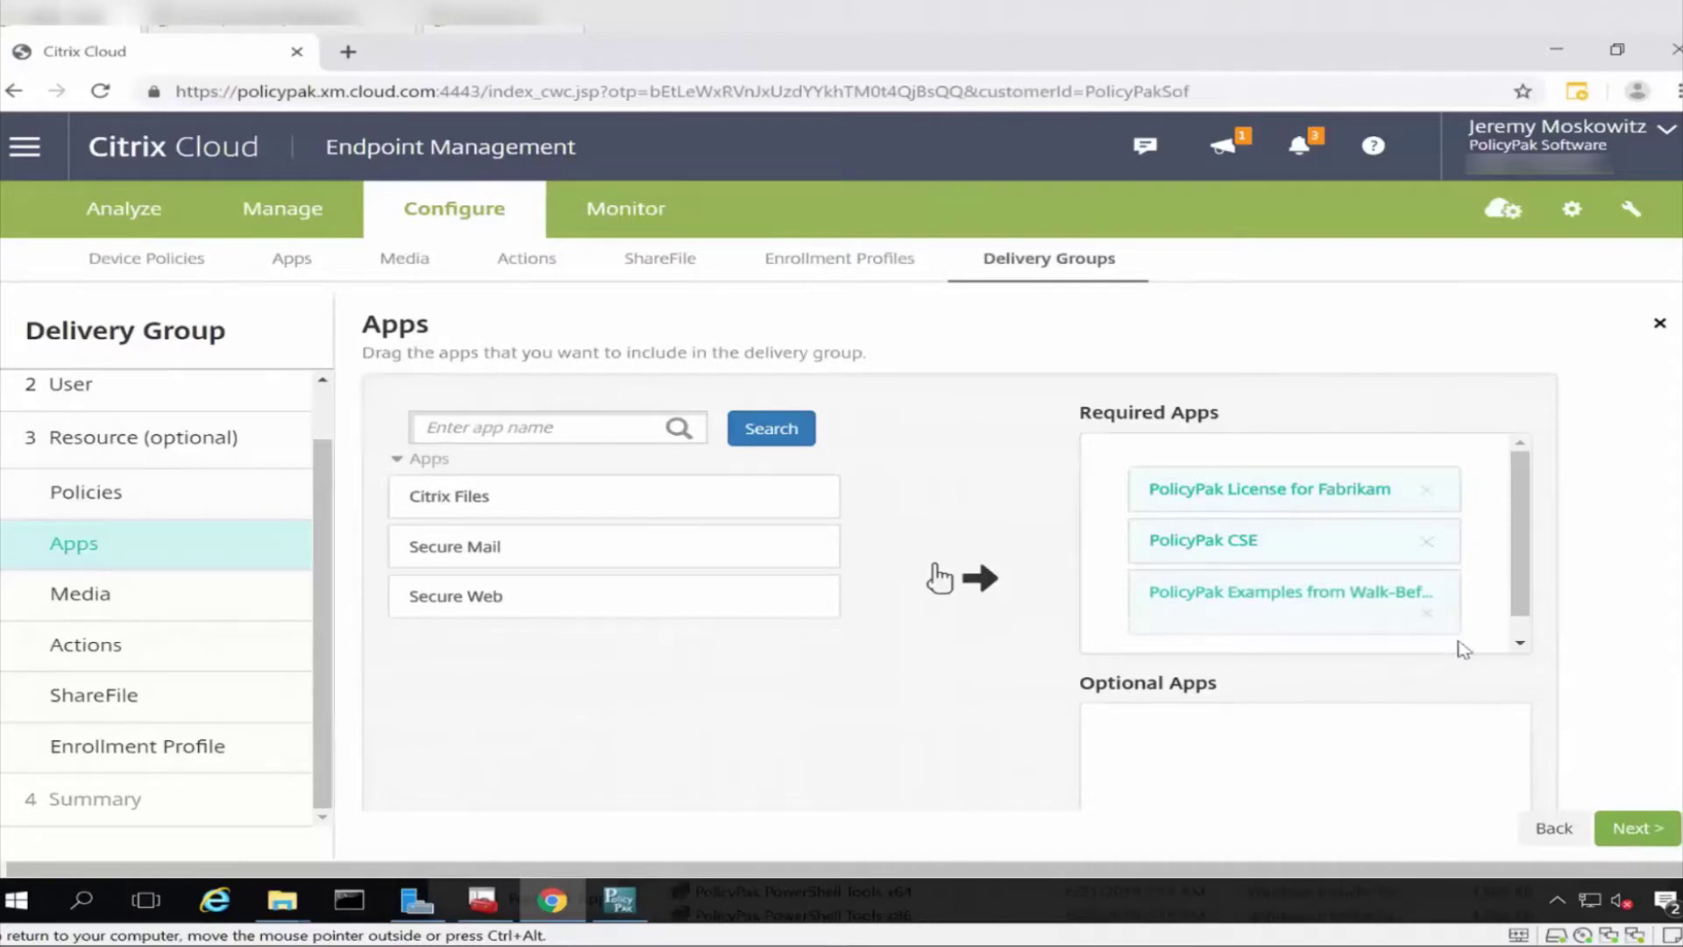
Advance through the remaining wizard steps and save dg_policypak.
click(1620, 833)
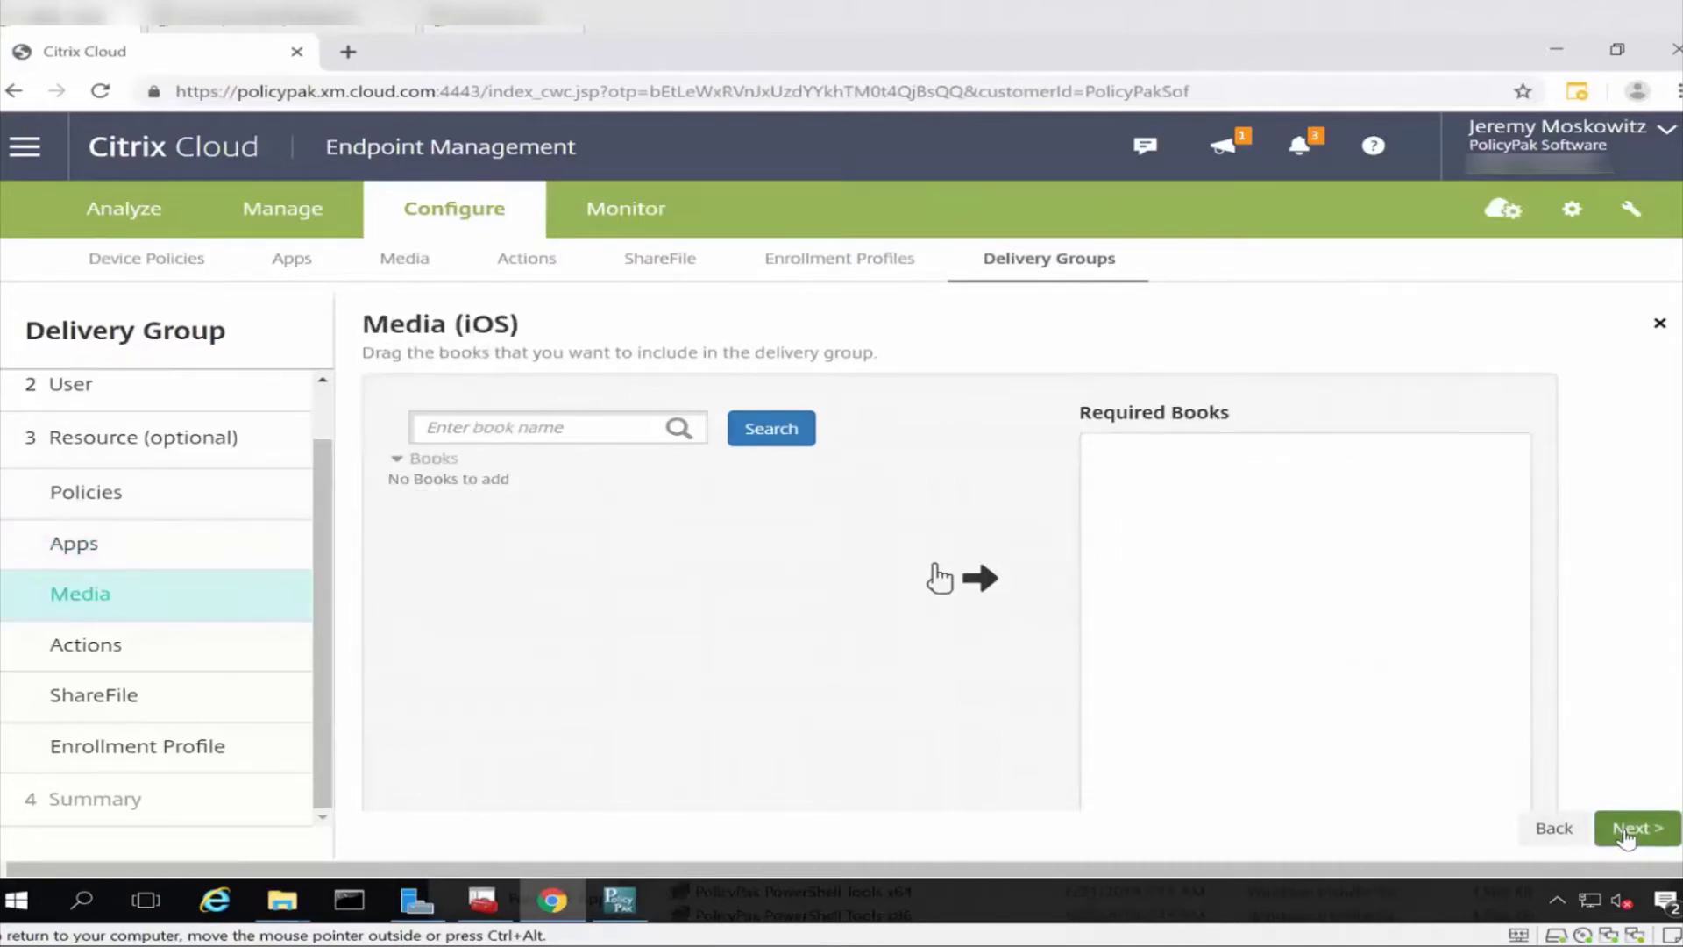
click(1626, 832)
click(1632, 830)
click(1632, 830)
click(1633, 830)
click(1632, 831)
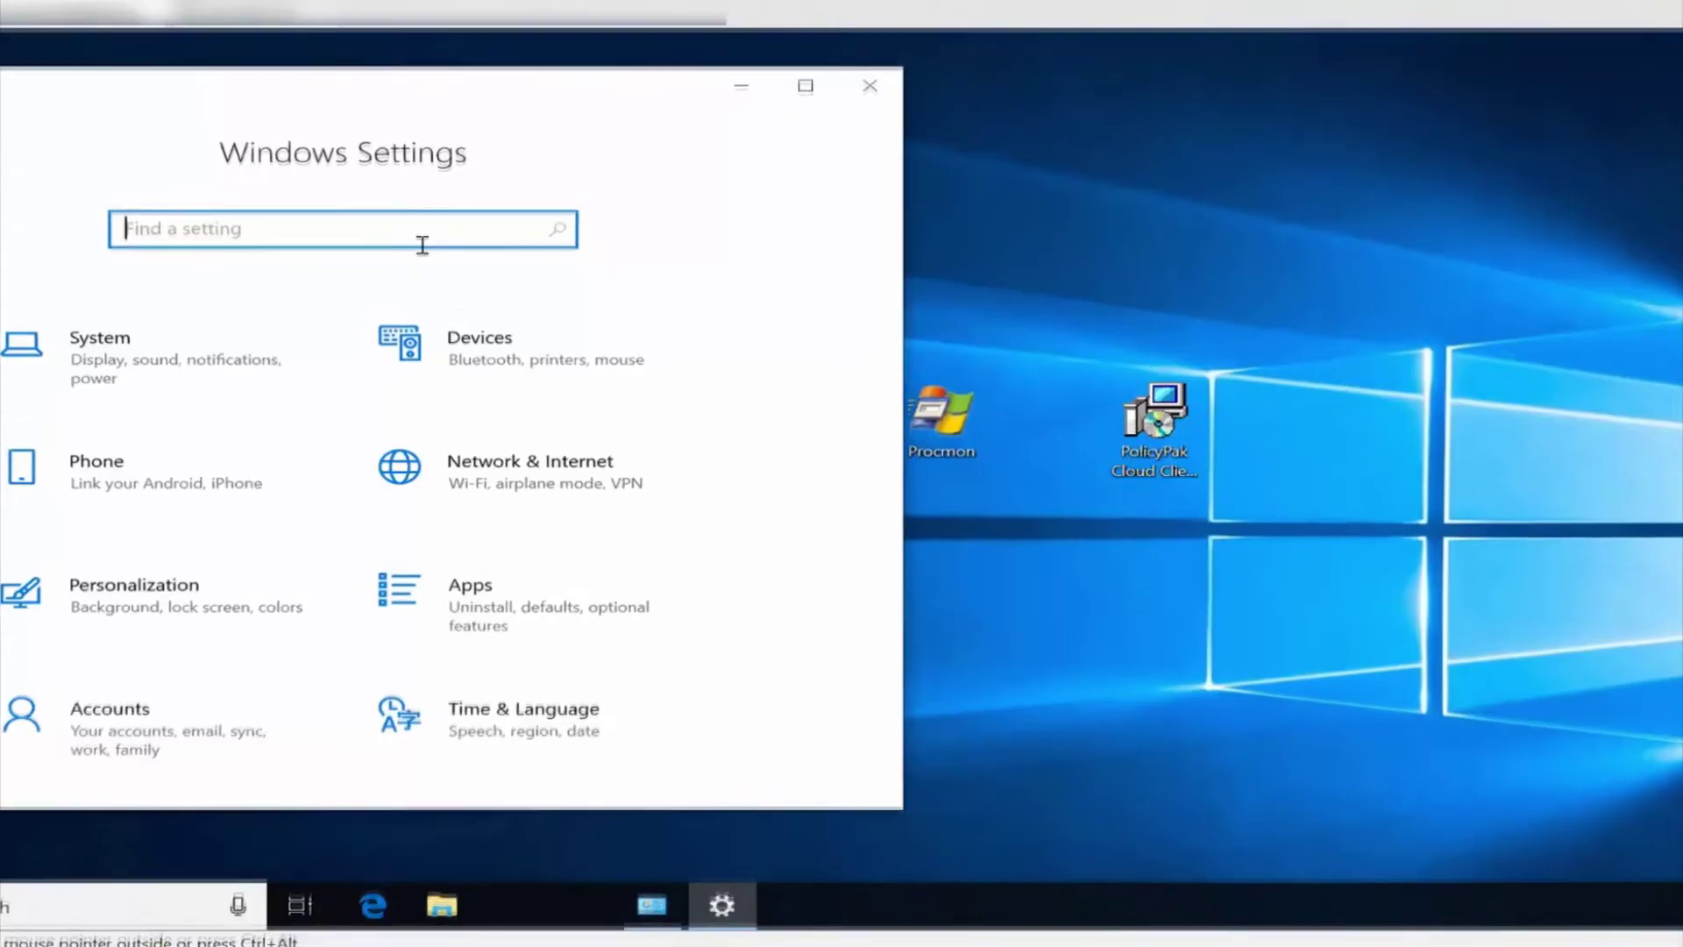
Search 'mdm' to reach Access work or school and start an enrollment in device management only.
text(mdm)
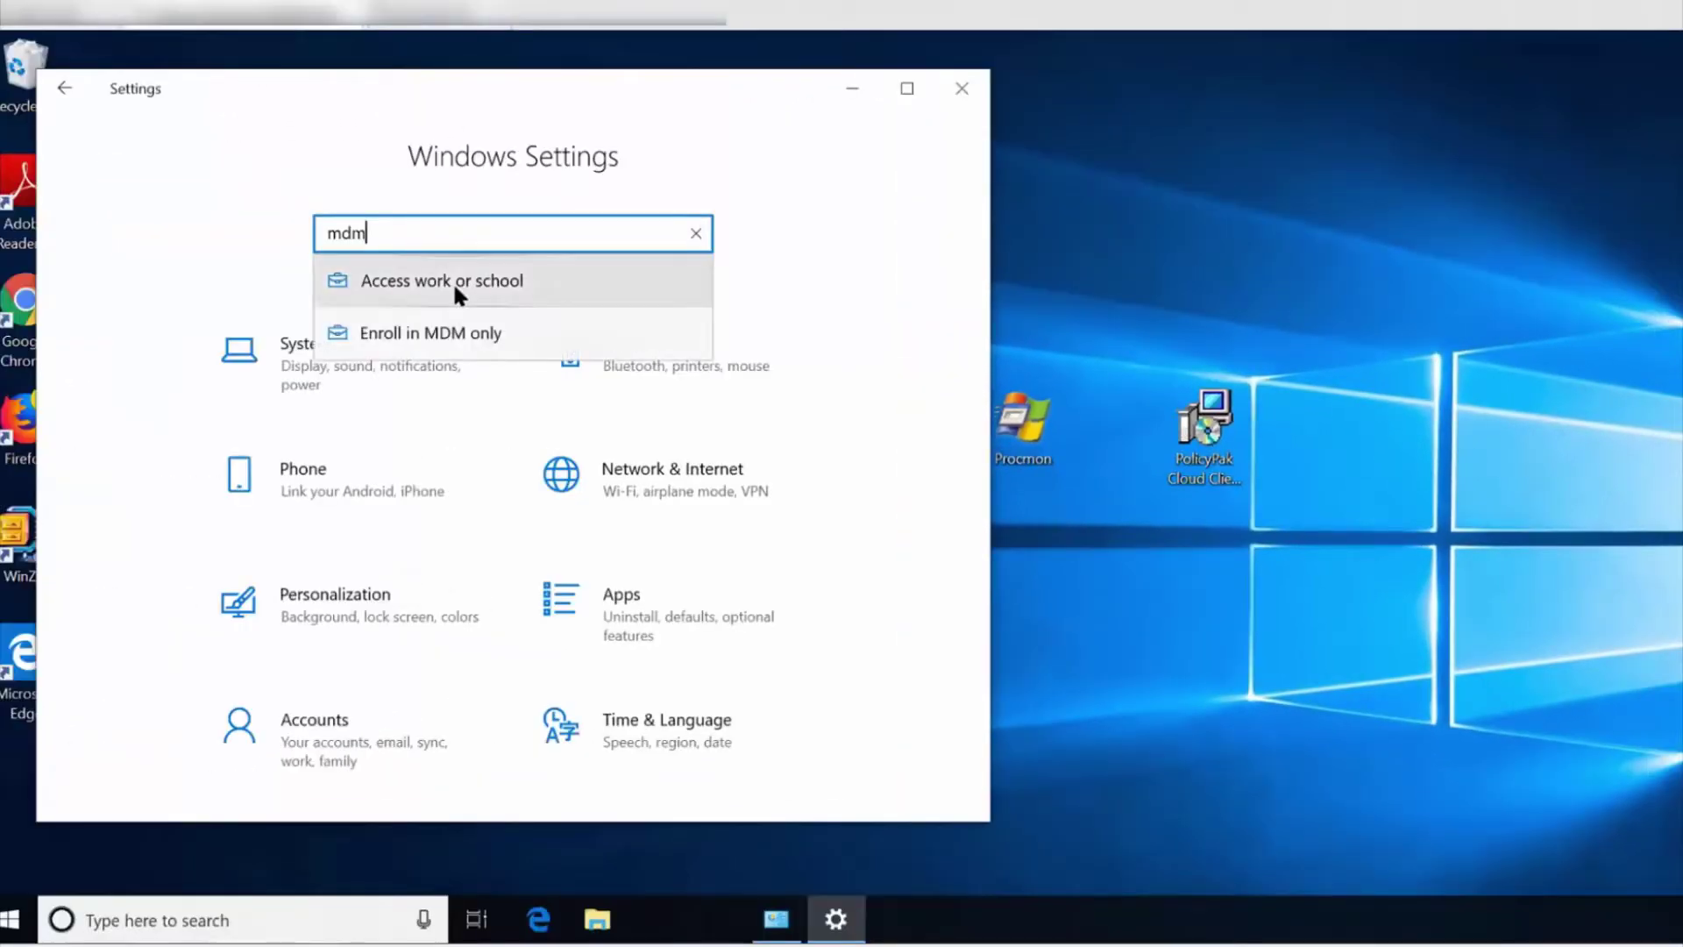
click(456, 293)
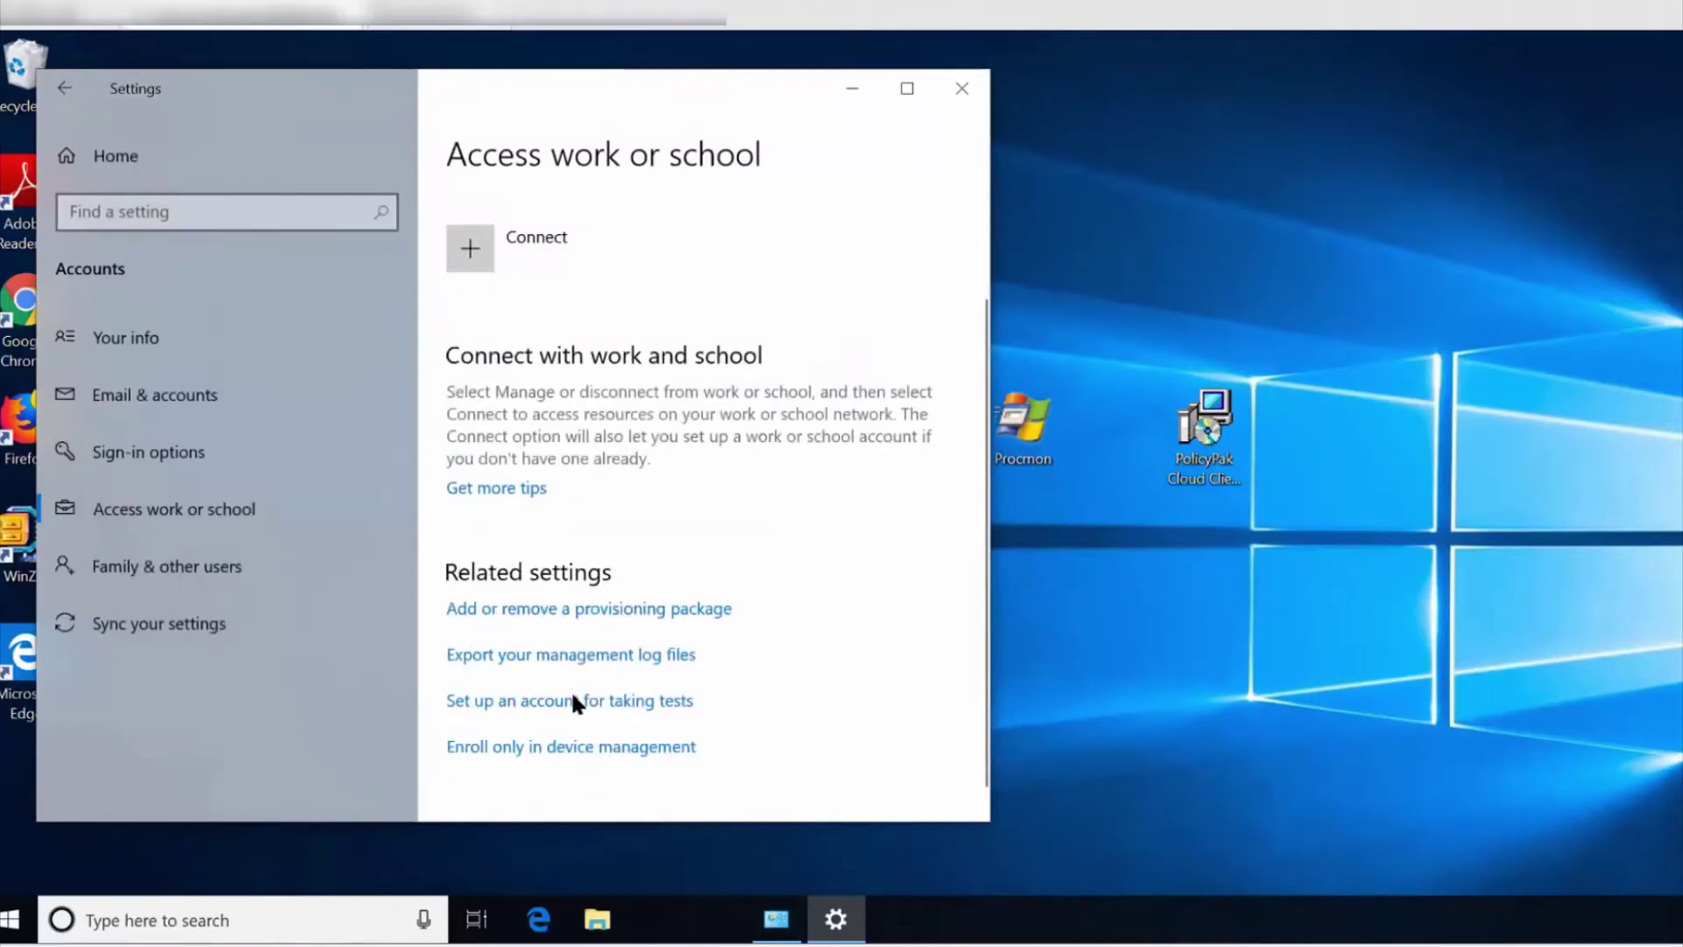
click(575, 727)
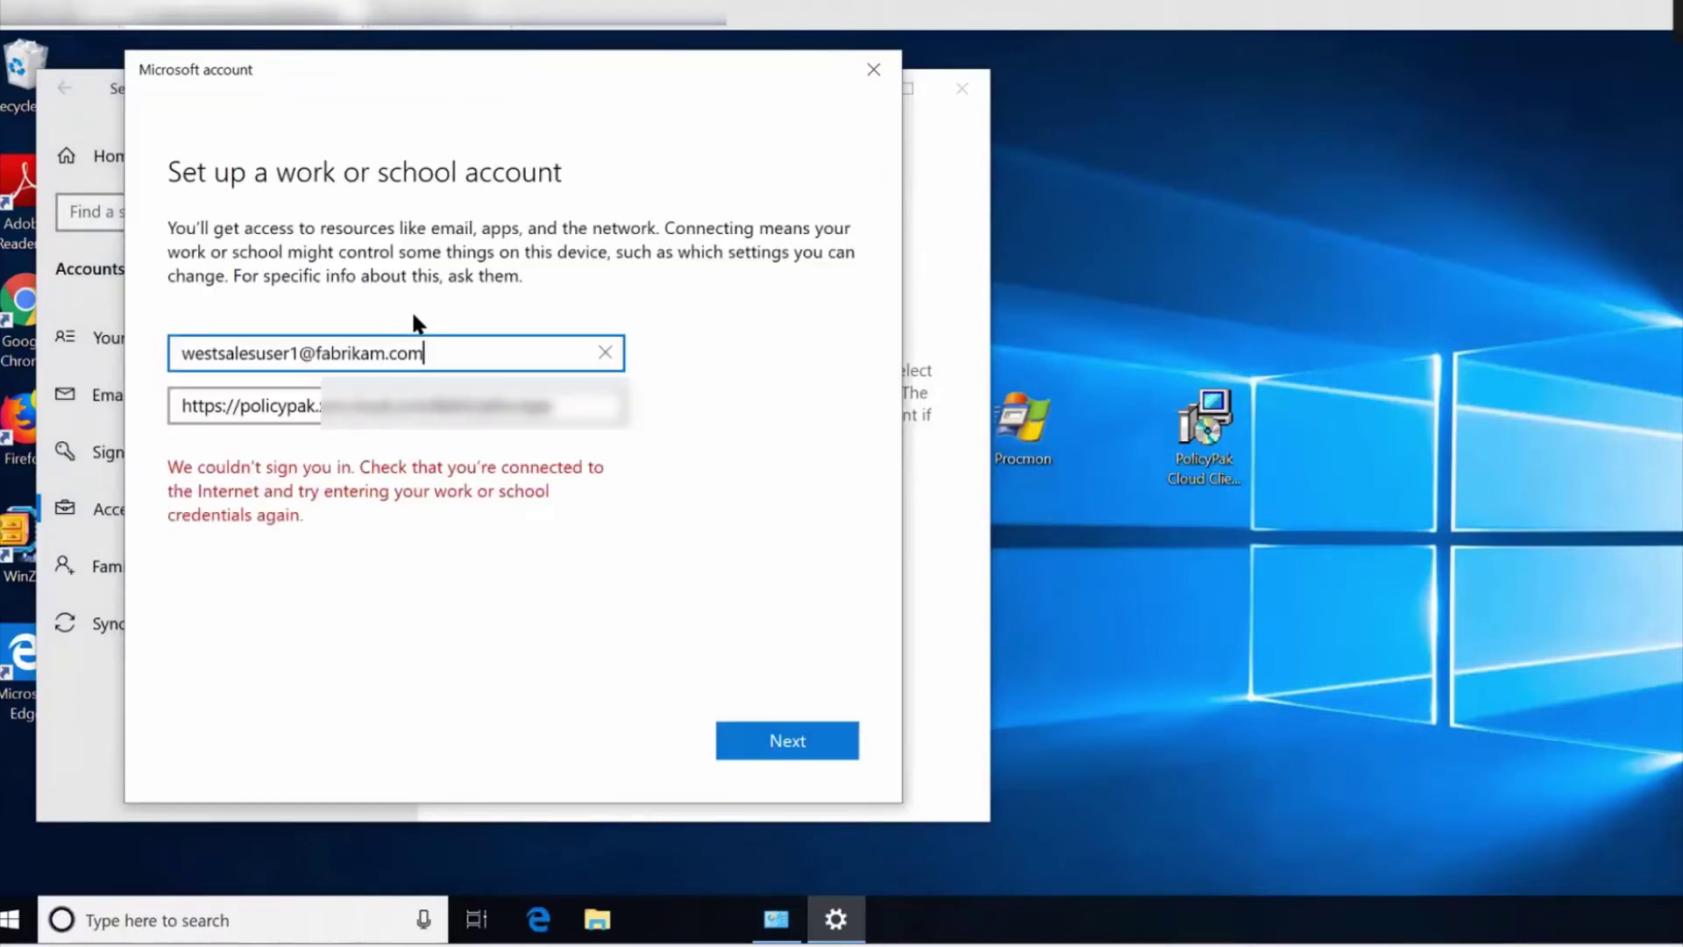
Enter the sales user's work e-mail, keep the server address, and submit.
double_click(248, 353)
text(northsalesuser1)
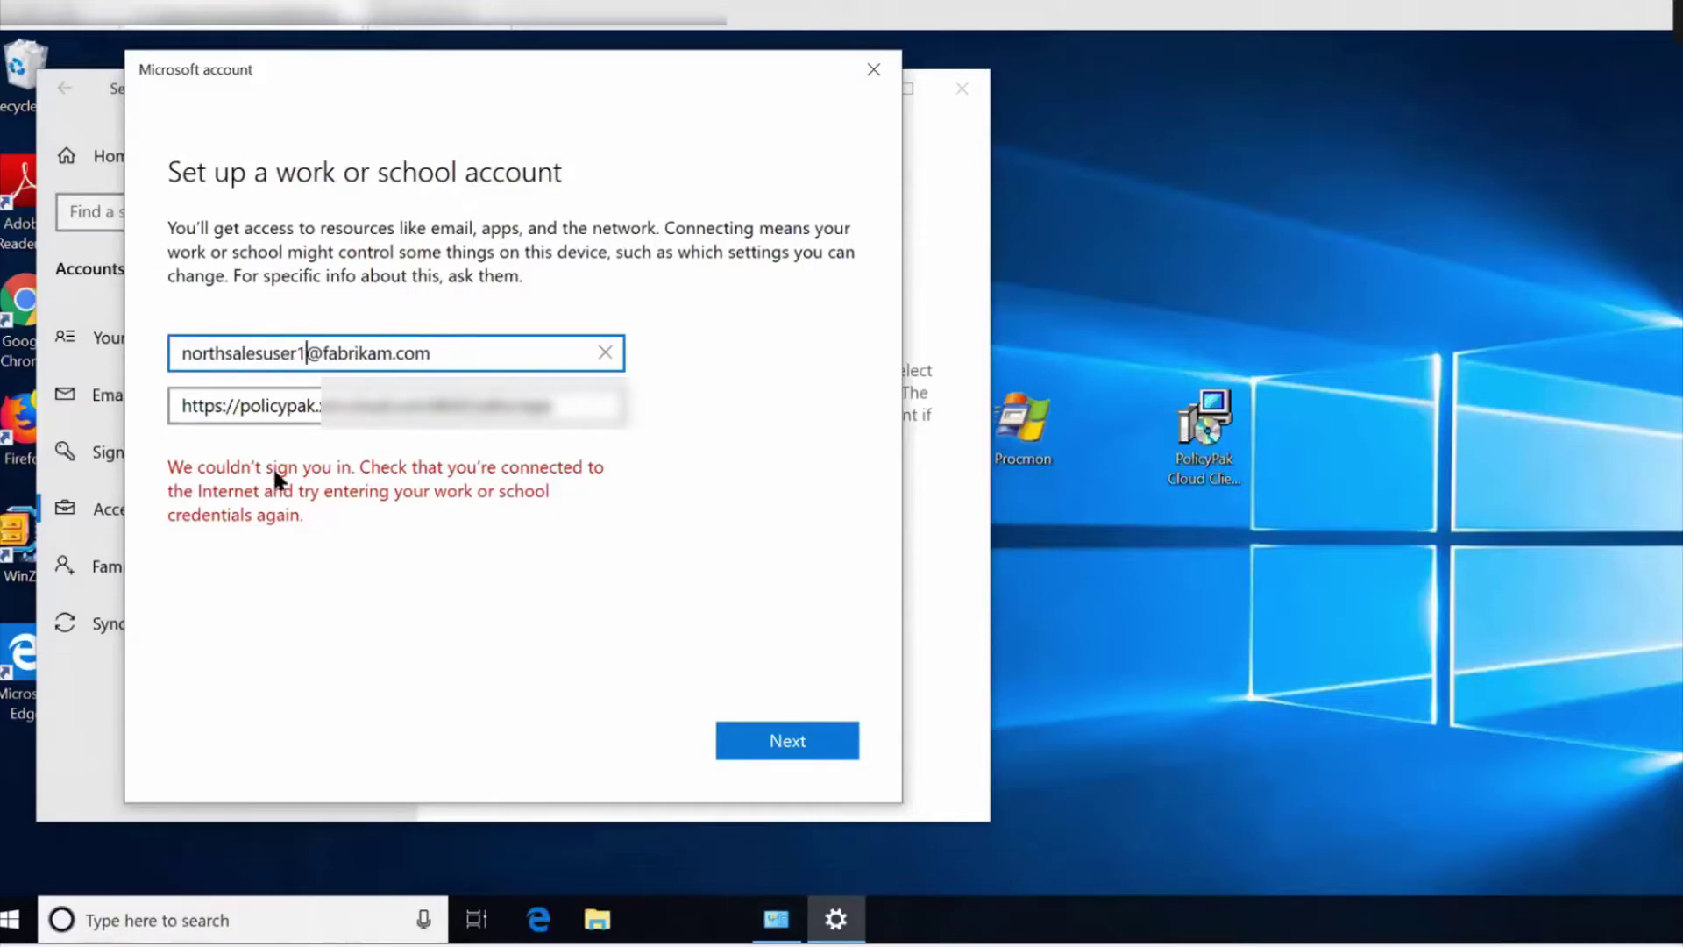
key(Tab)
key(End)
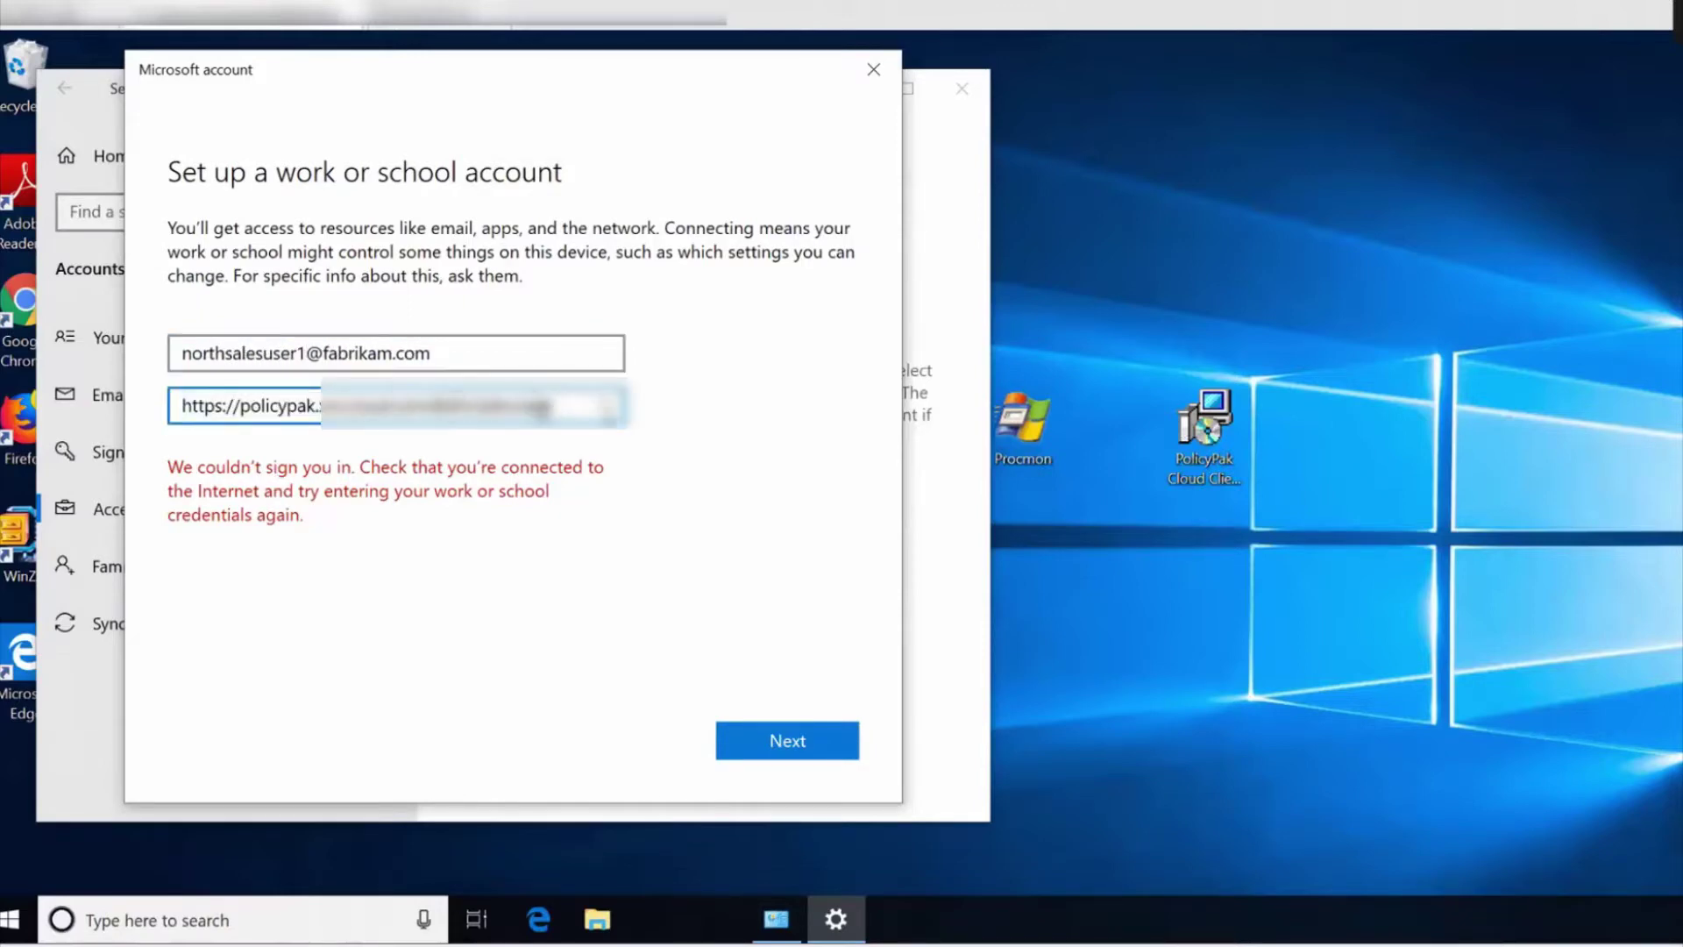
click(759, 741)
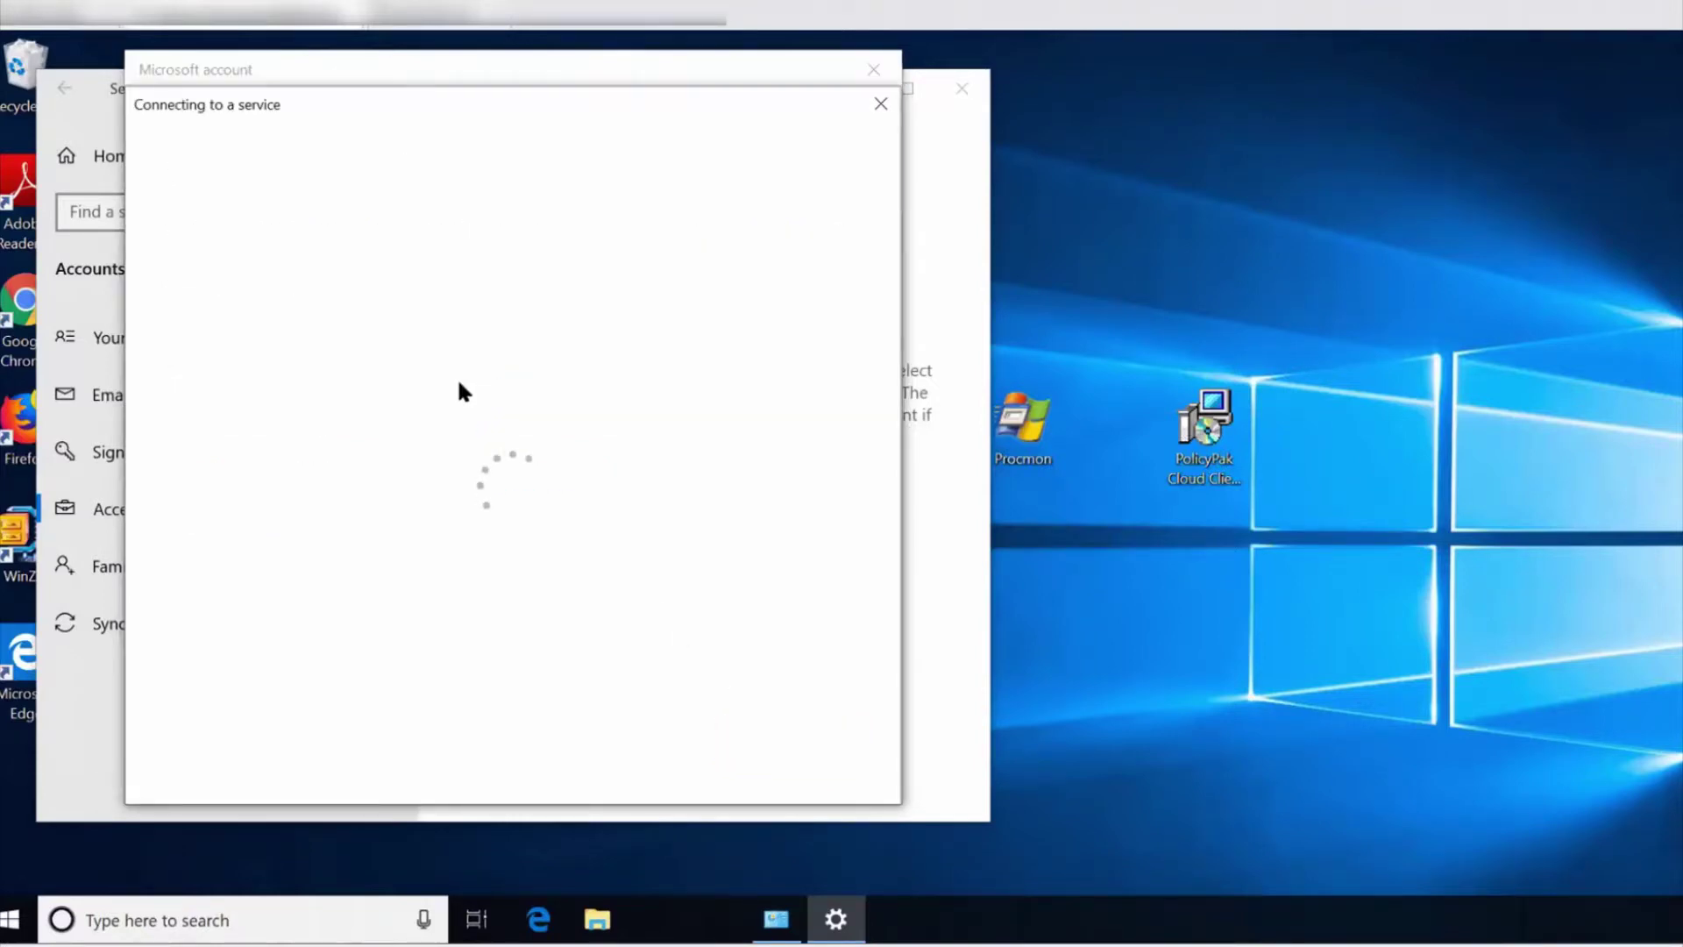
Sign in with the account password to register the device, then dismiss the setup notice.
click(349, 402)
click(730, 497)
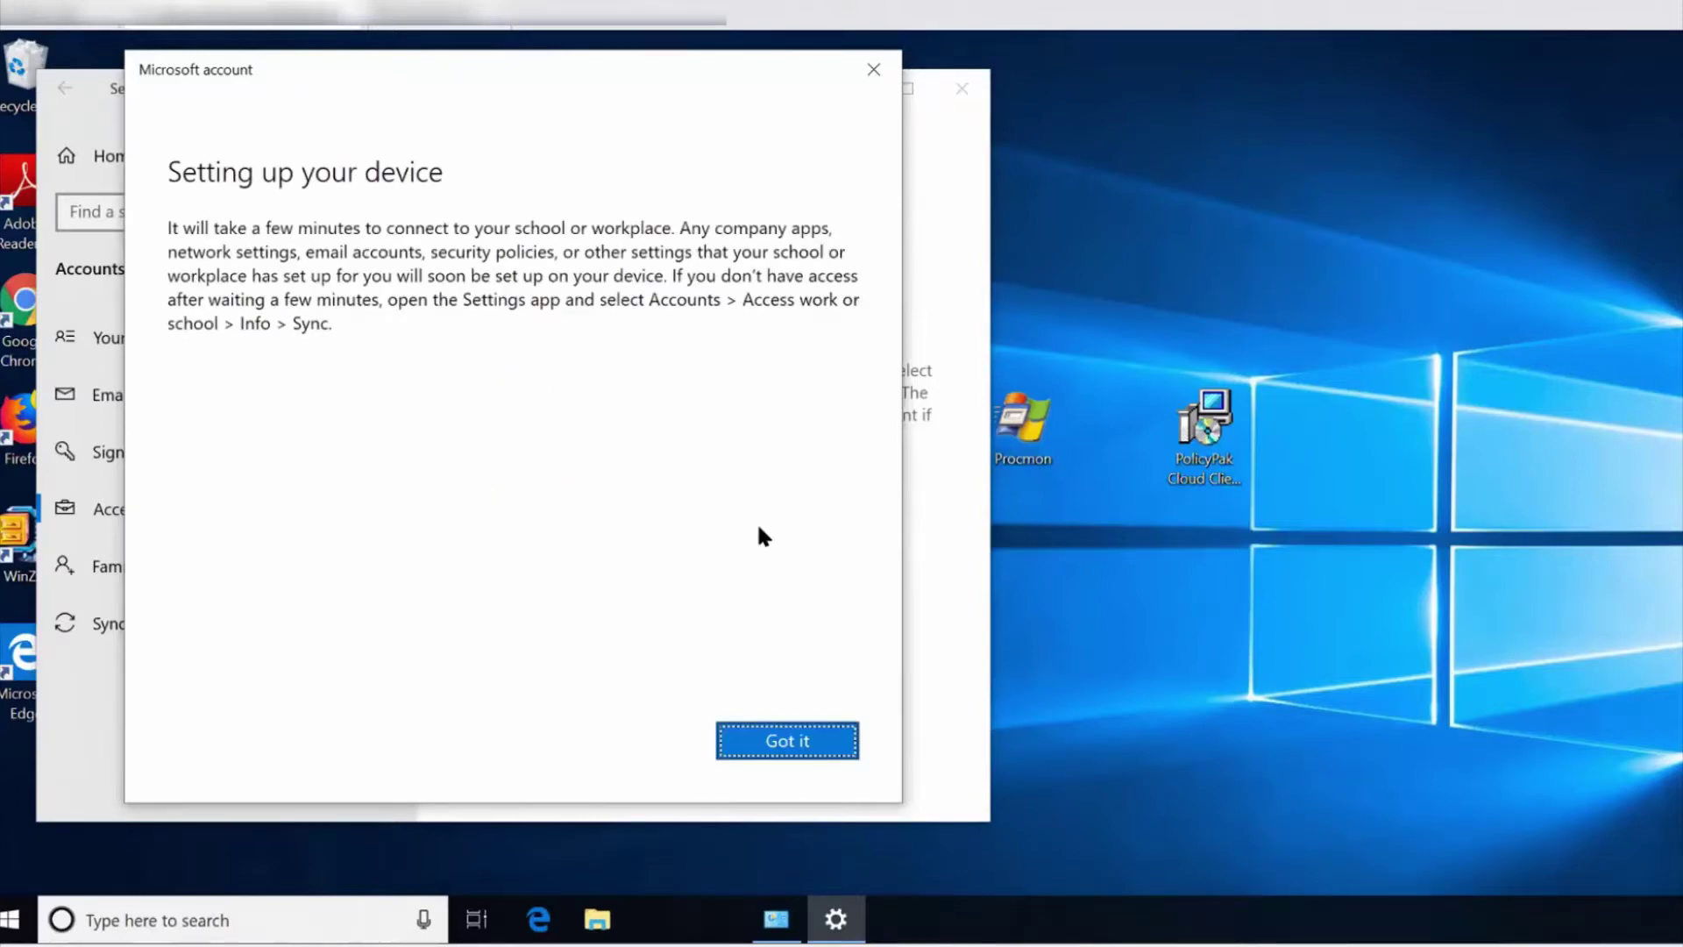
click(793, 750)
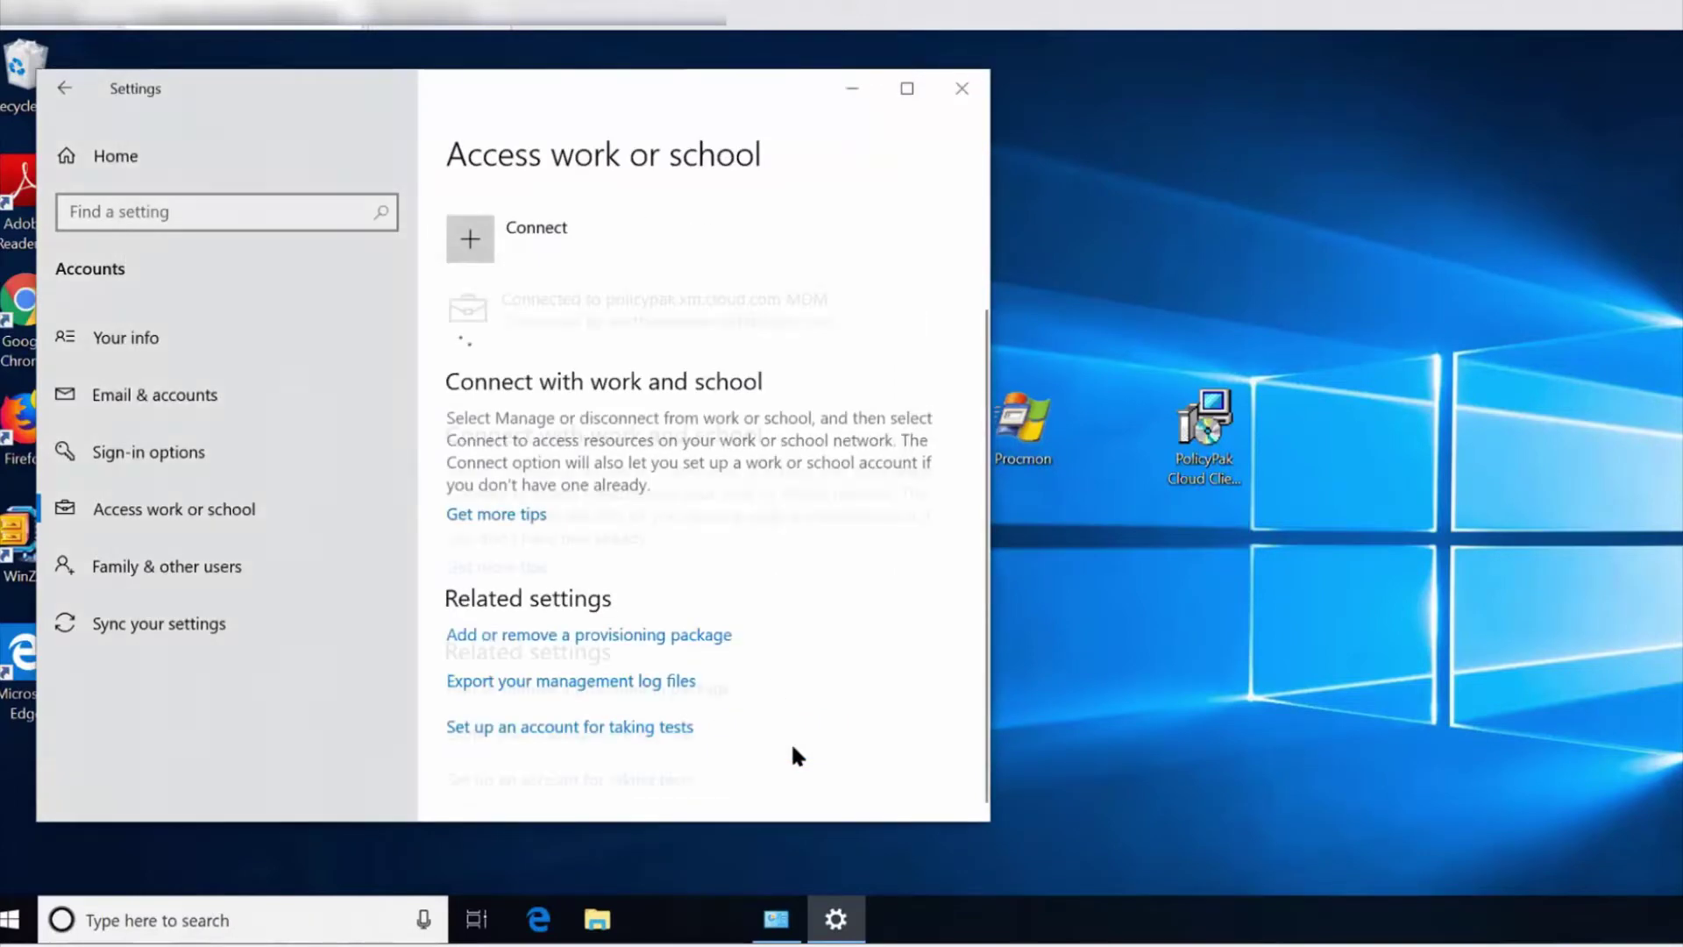
Open the MDM connection's management info and sync the device with the server.
click(660, 318)
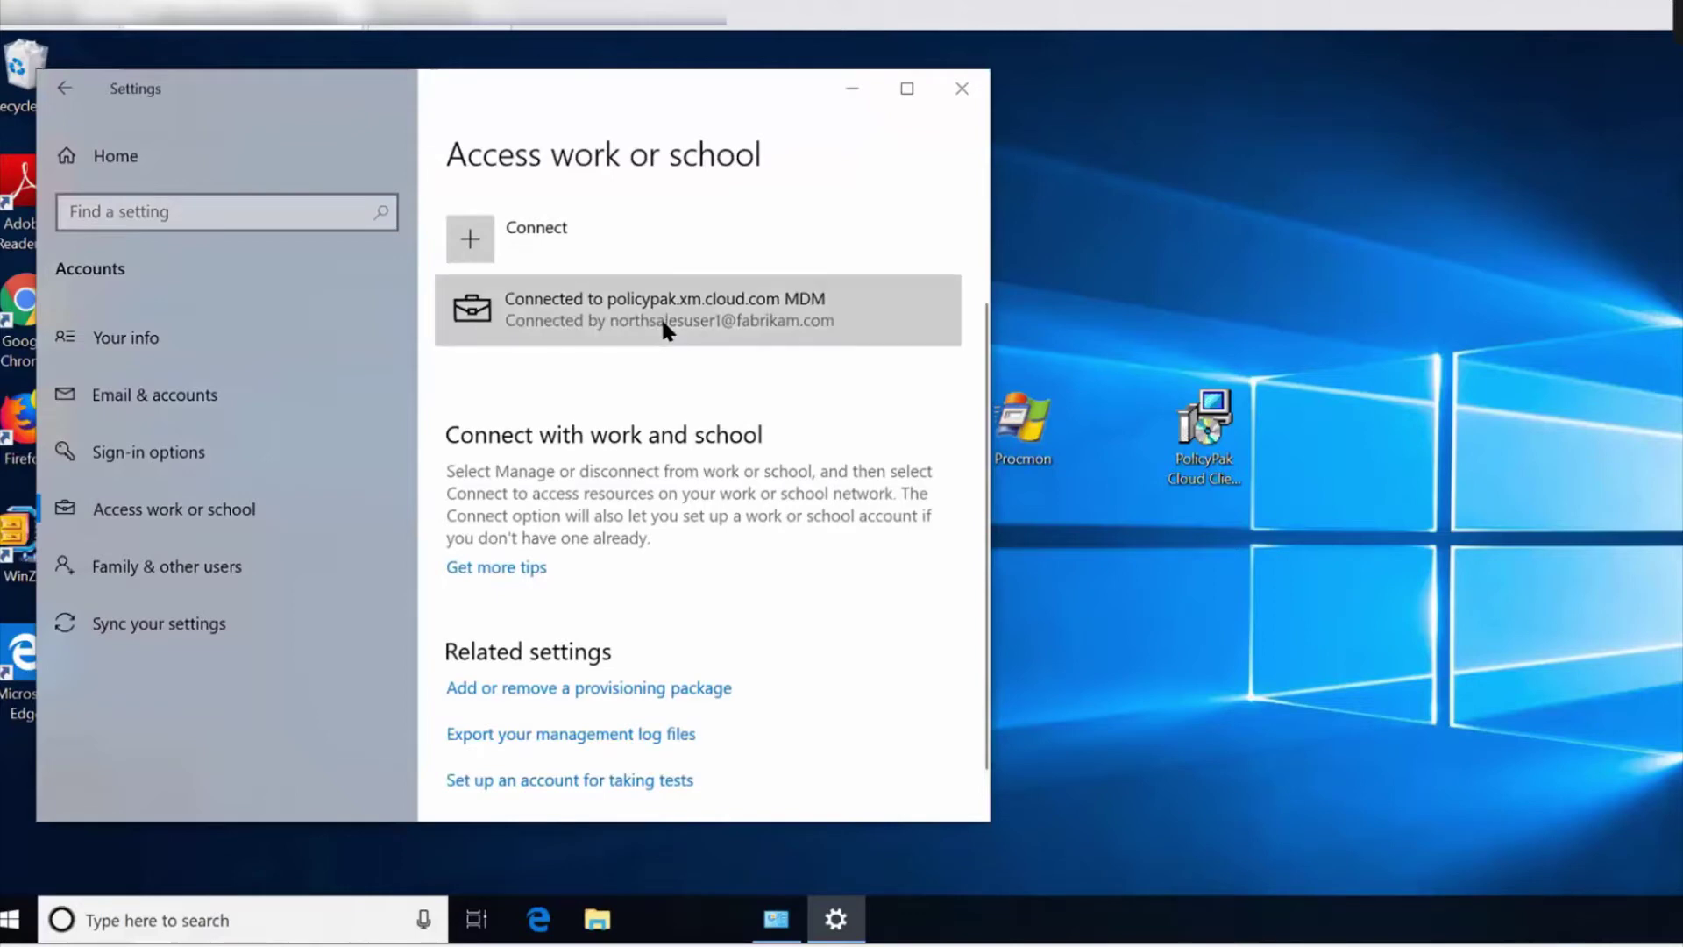
click(779, 384)
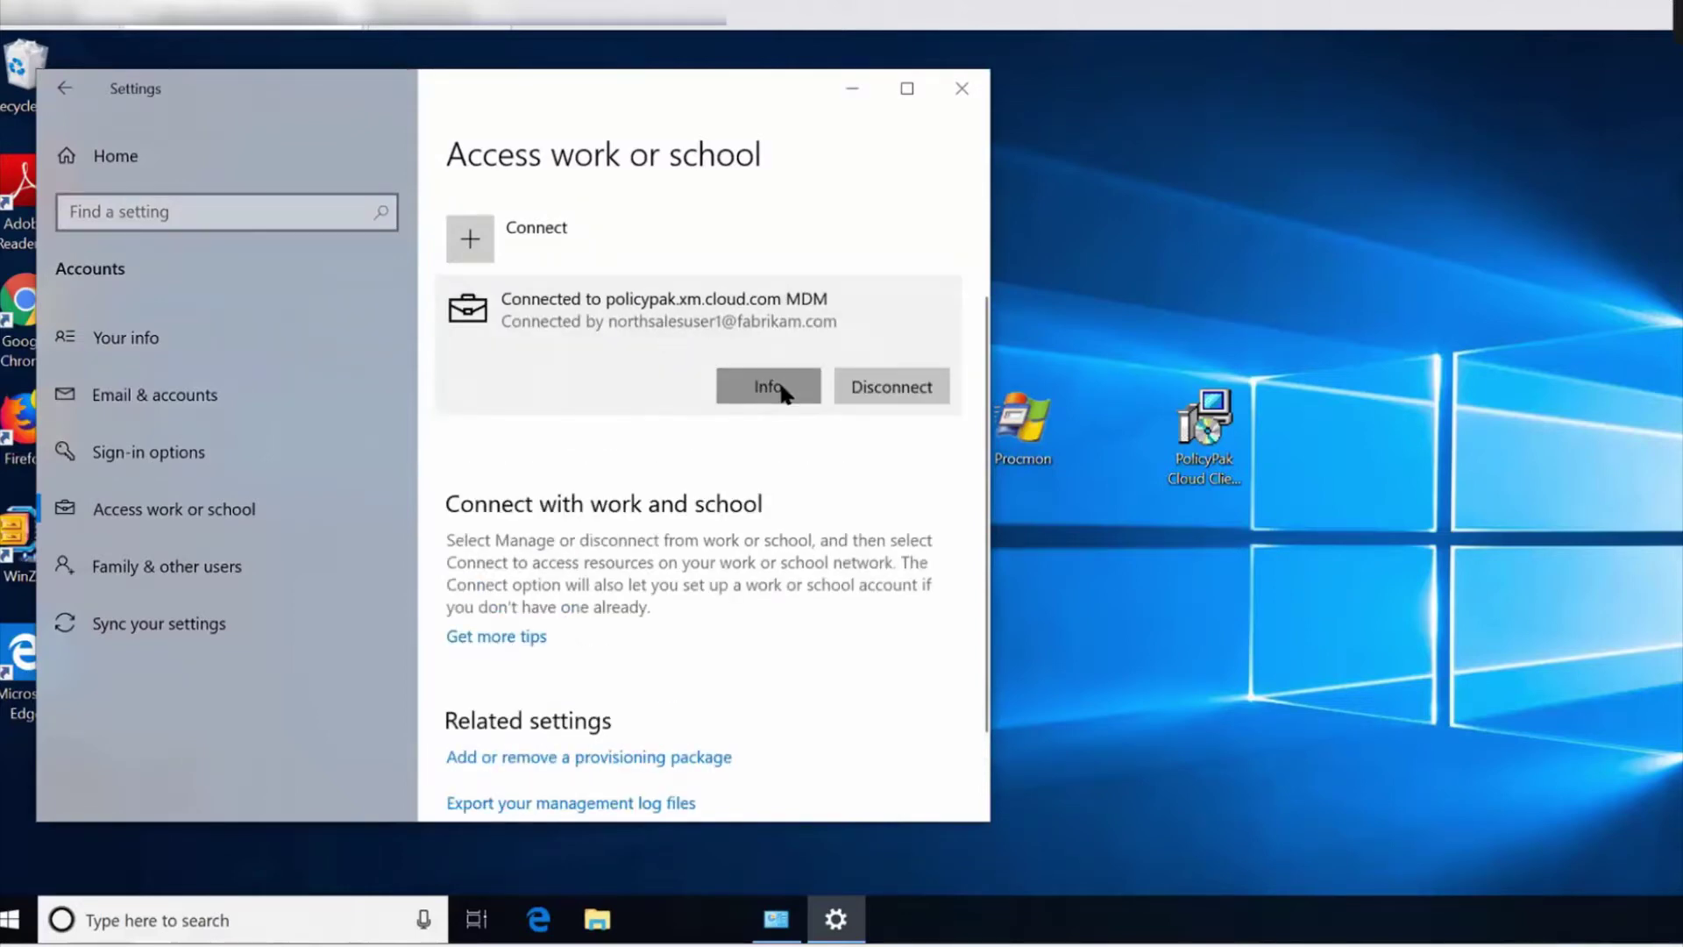
scroll(312, 526, down, 5)
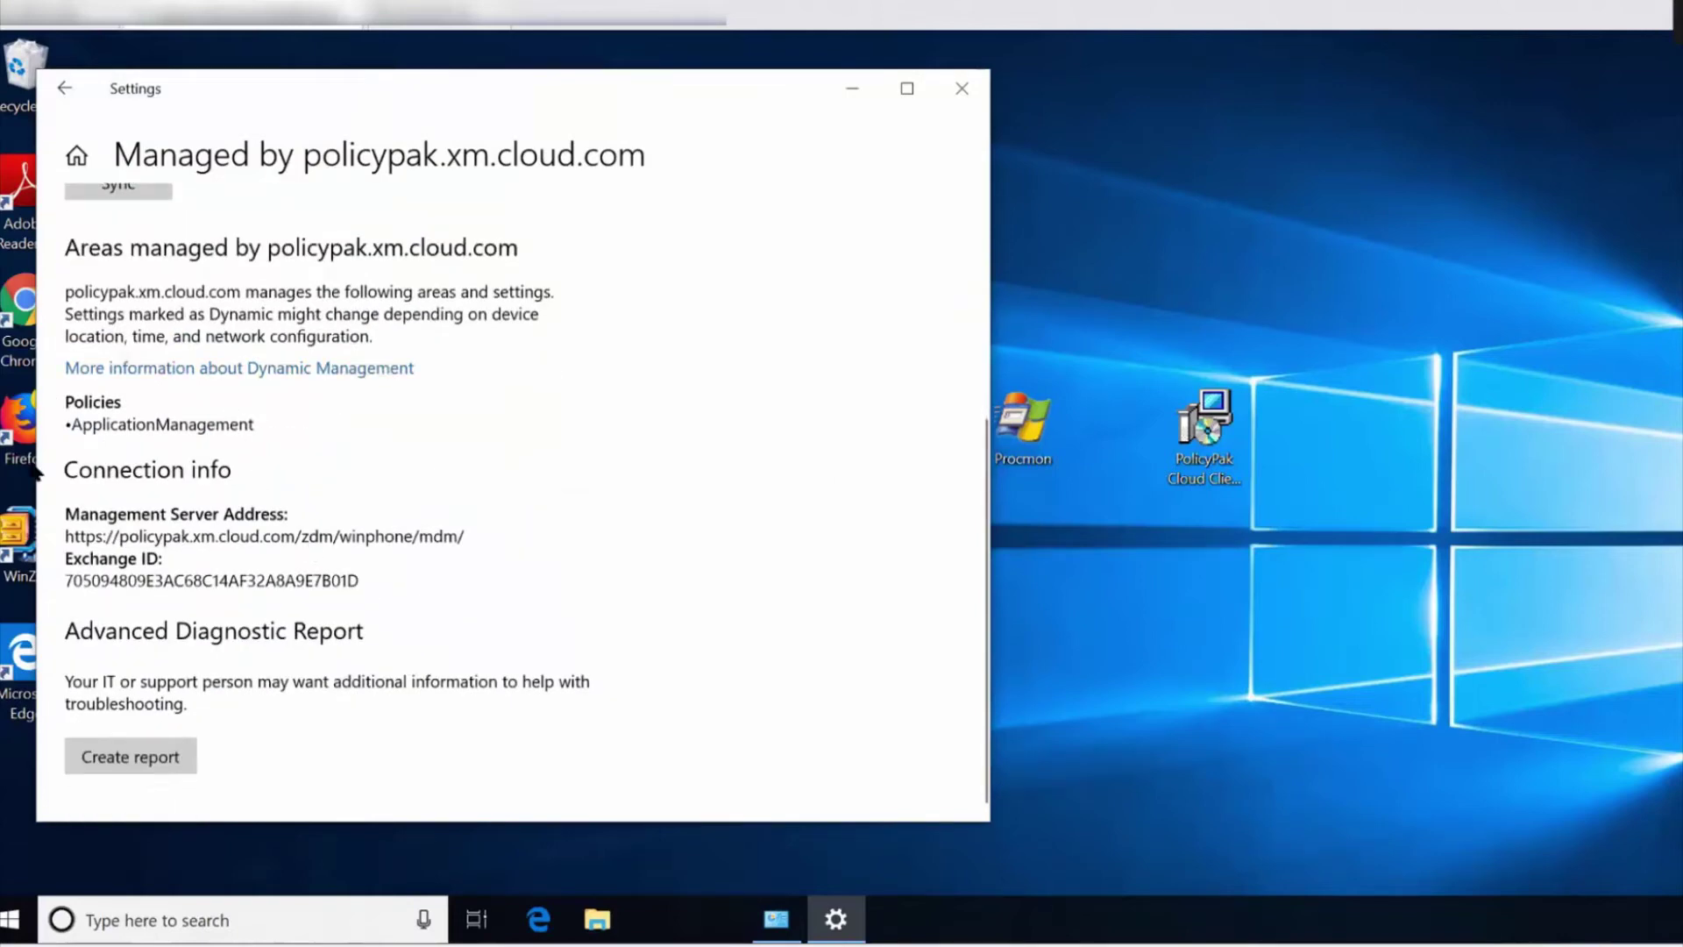
scroll(130, 376, up, 3)
click(119, 377)
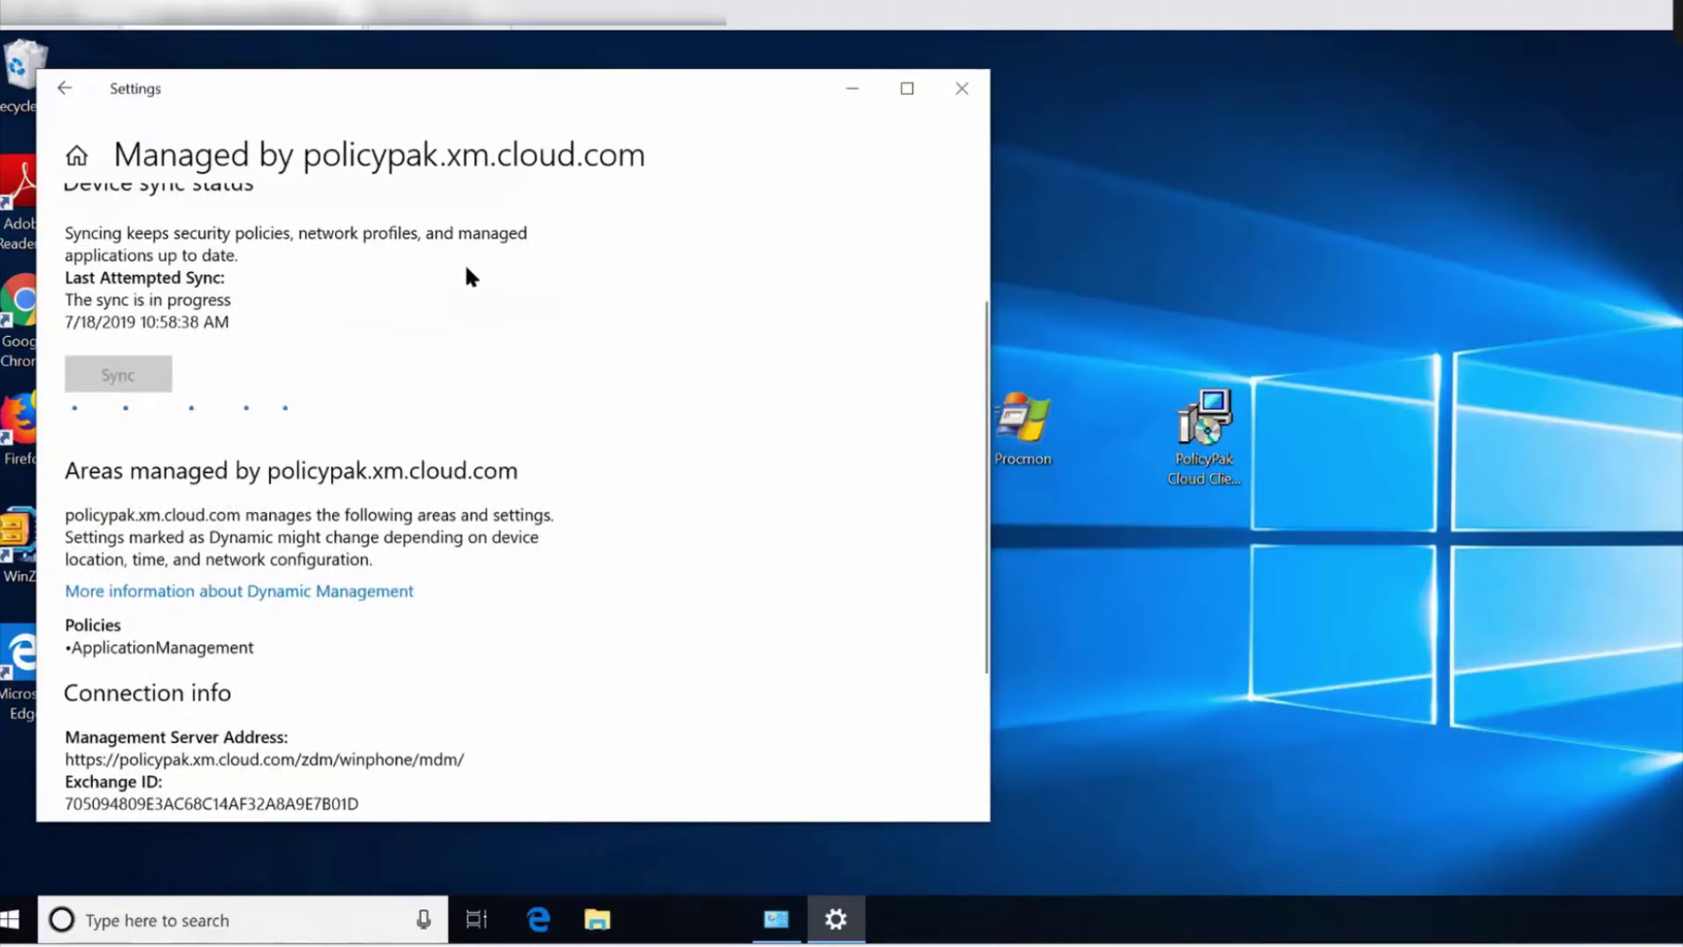
drag(534, 89, 746, 88)
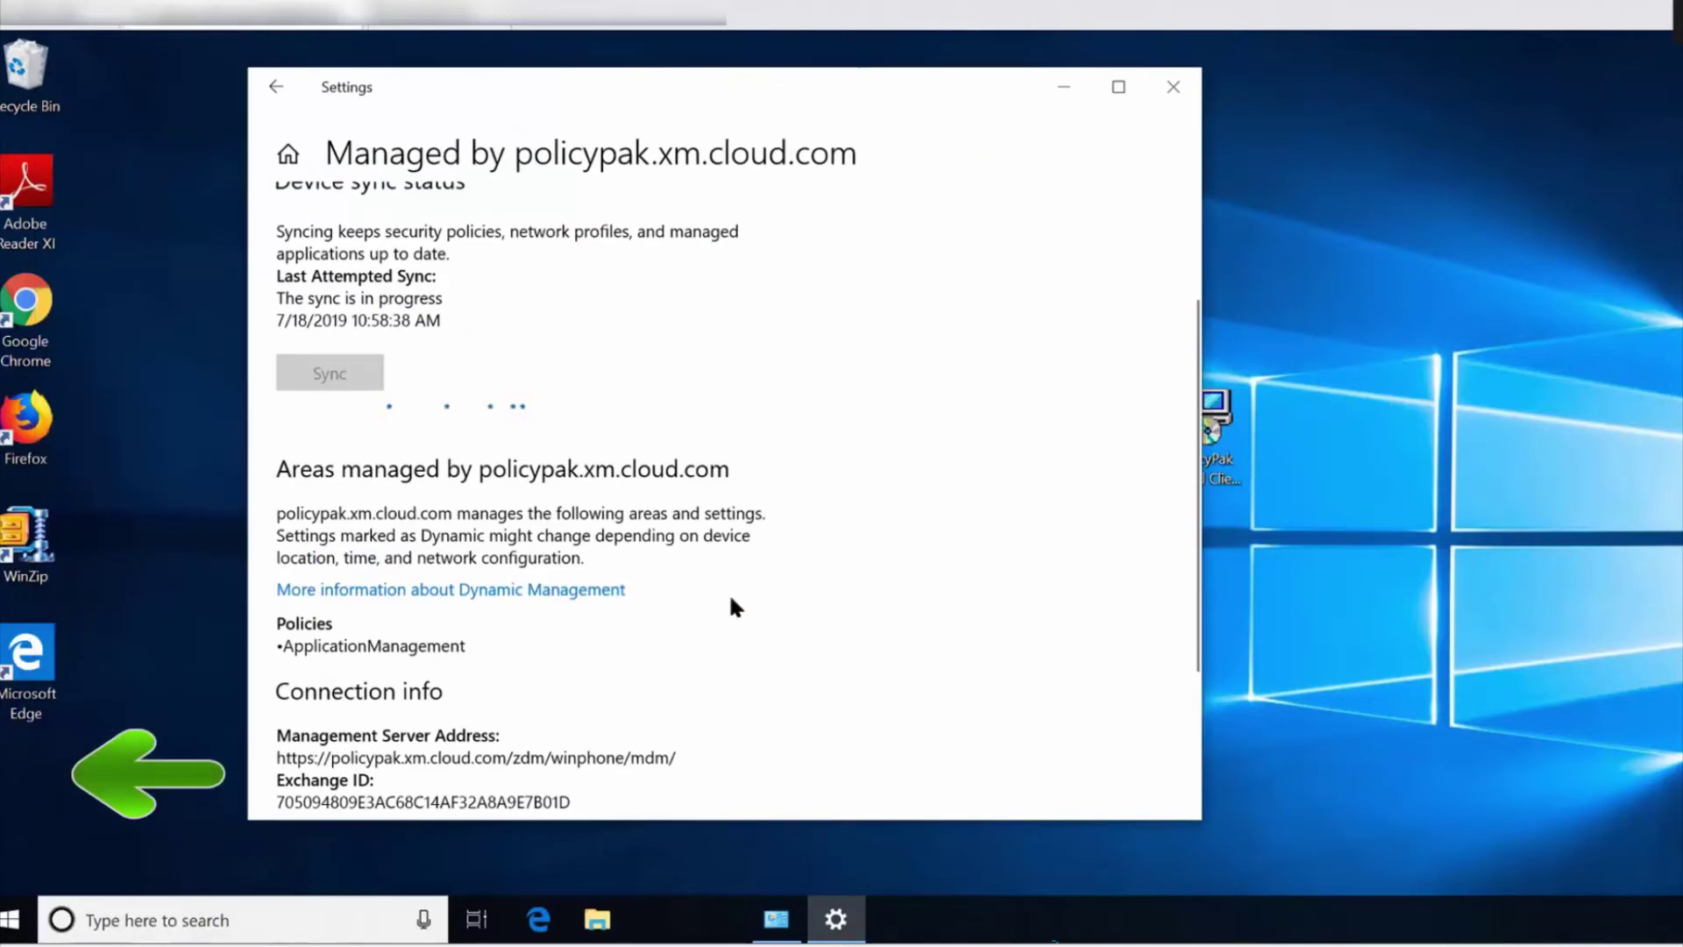
scroll(730, 598, down, 2)
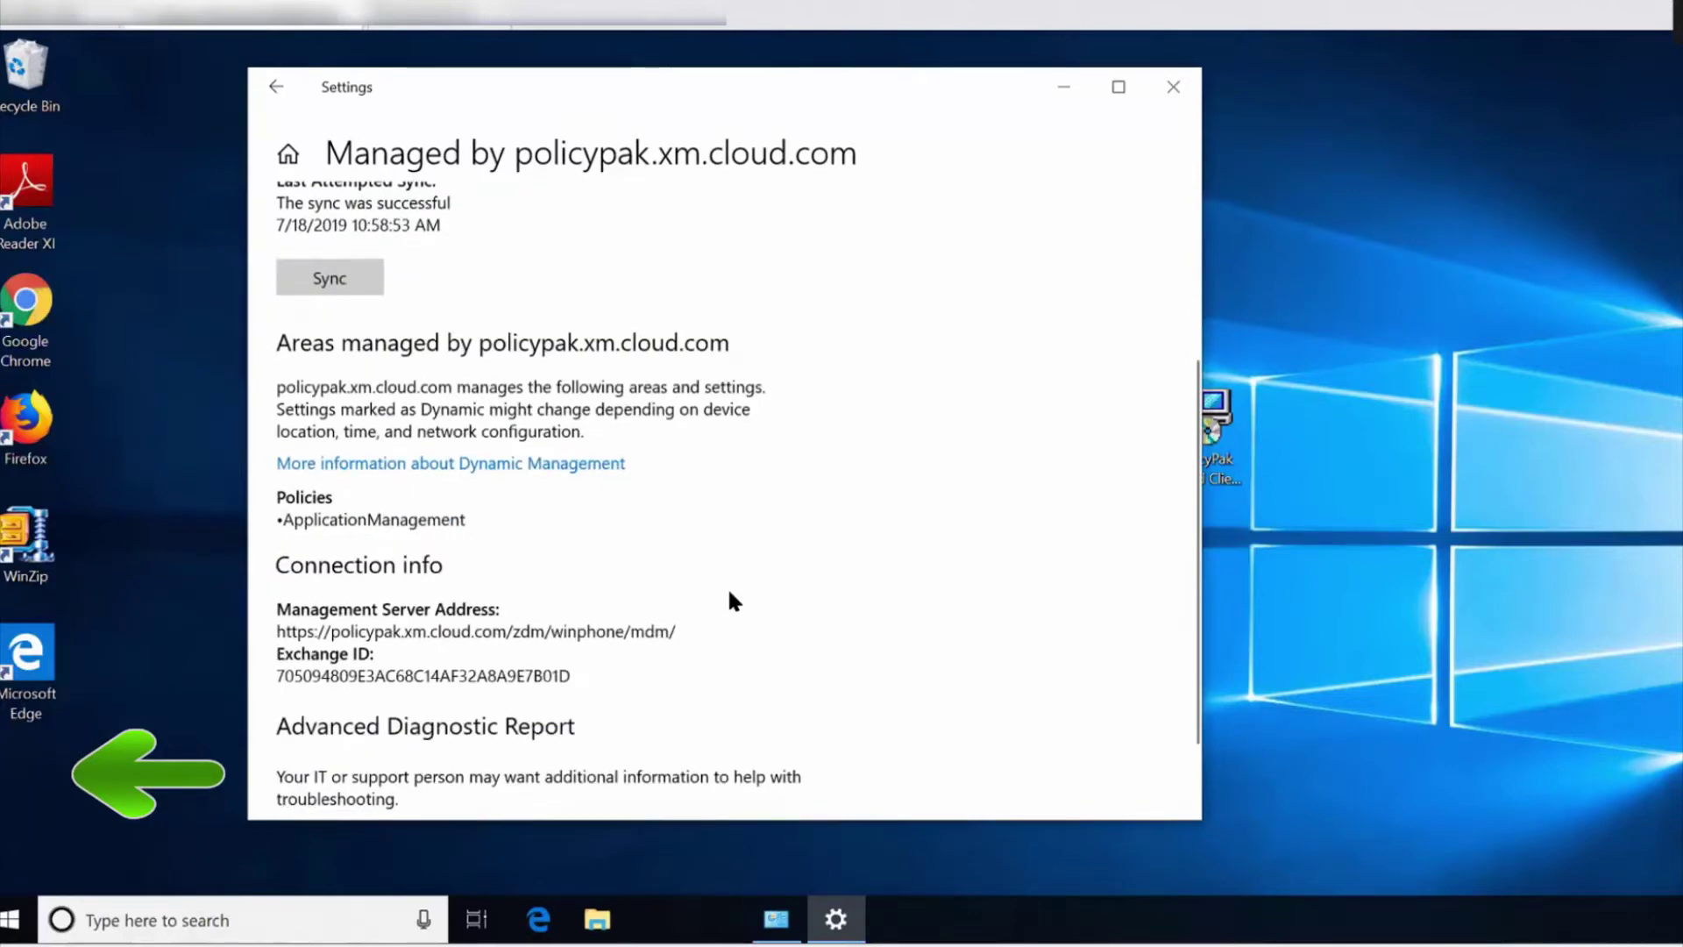
scroll(728, 586, up, 5)
Go back and reopen the MDM connection's info to review its managed items.
click(276, 87)
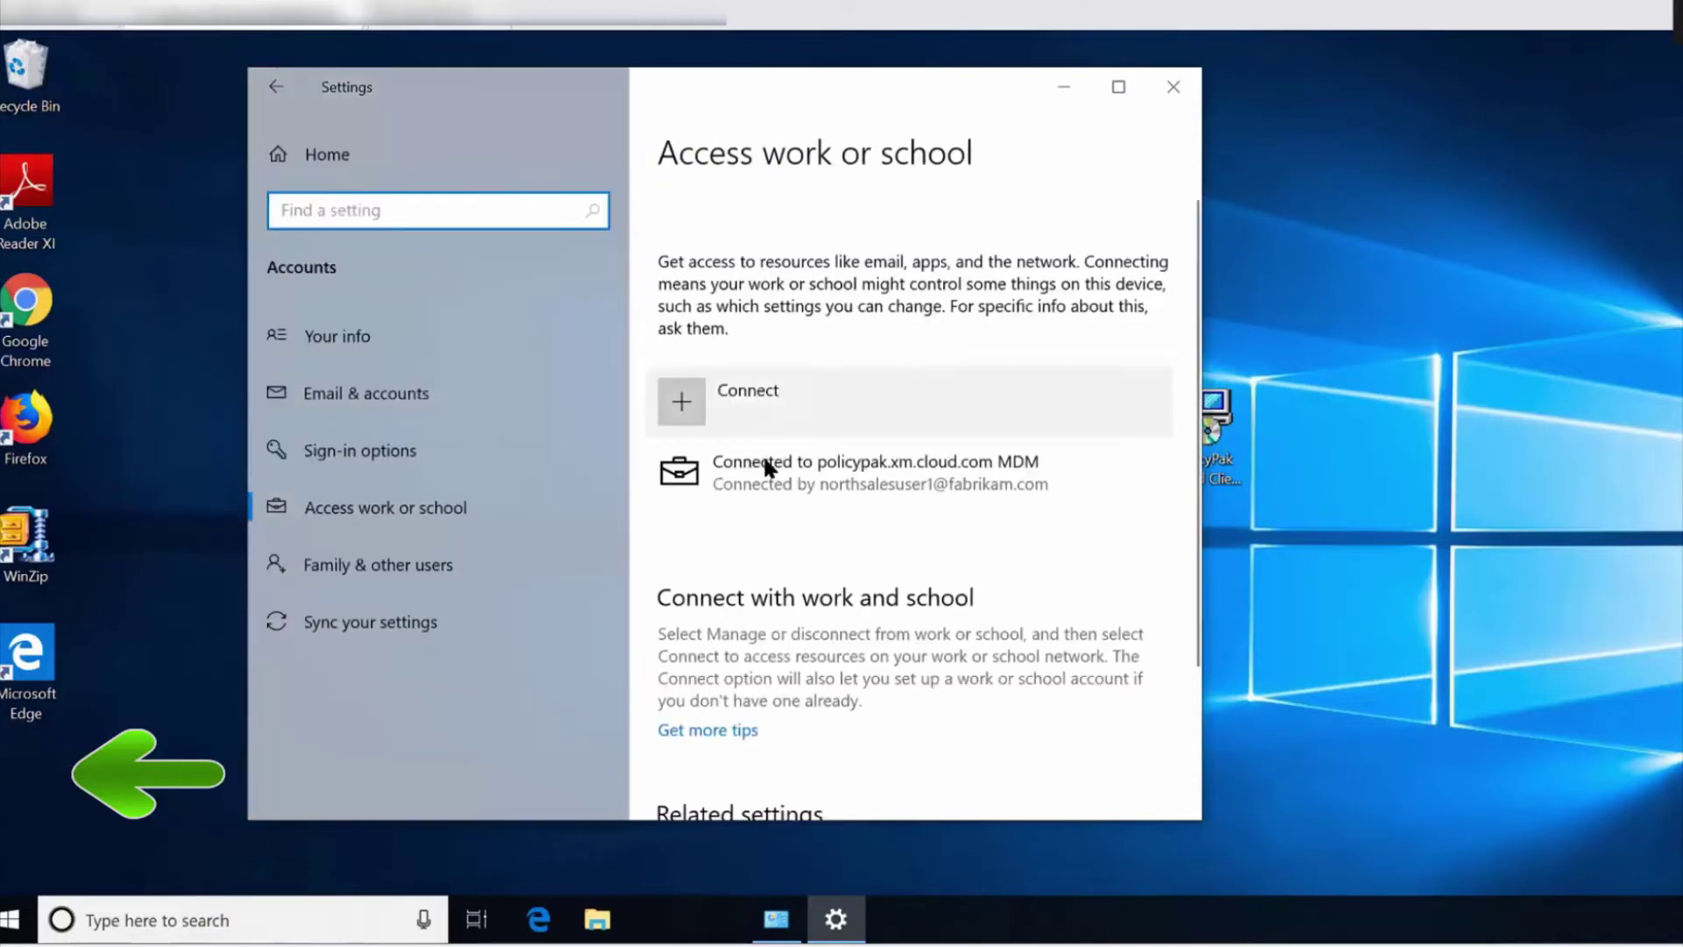
click(764, 464)
click(995, 558)
scroll(847, 572, down, 3)
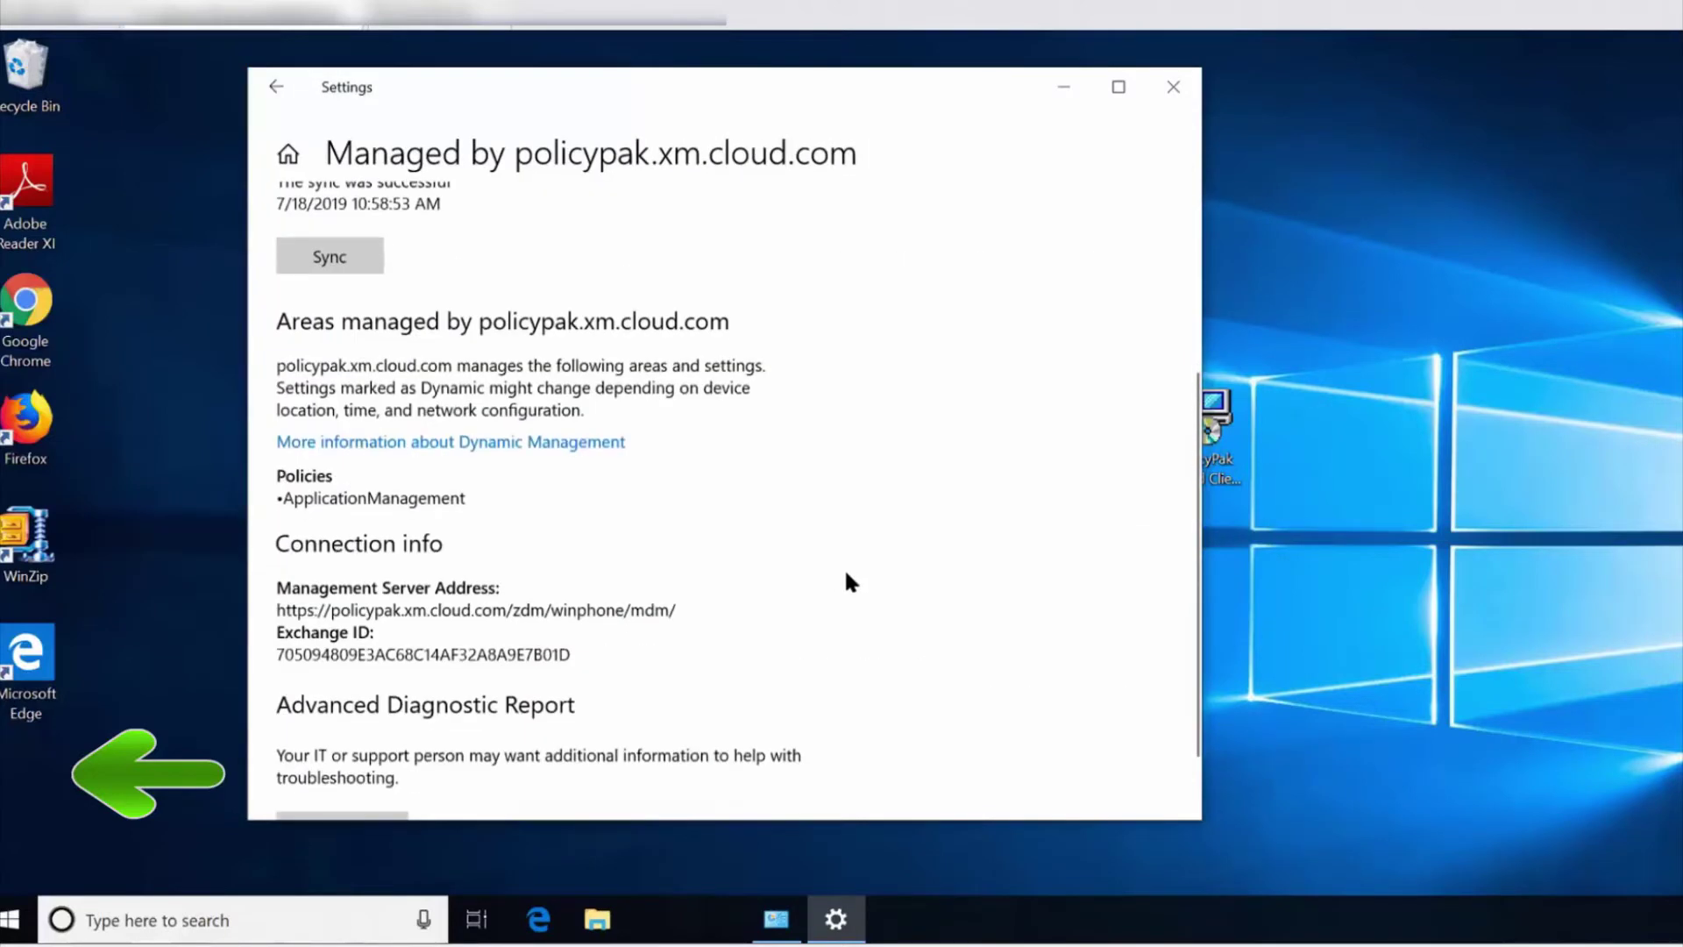
scroll(847, 579, down, 1)
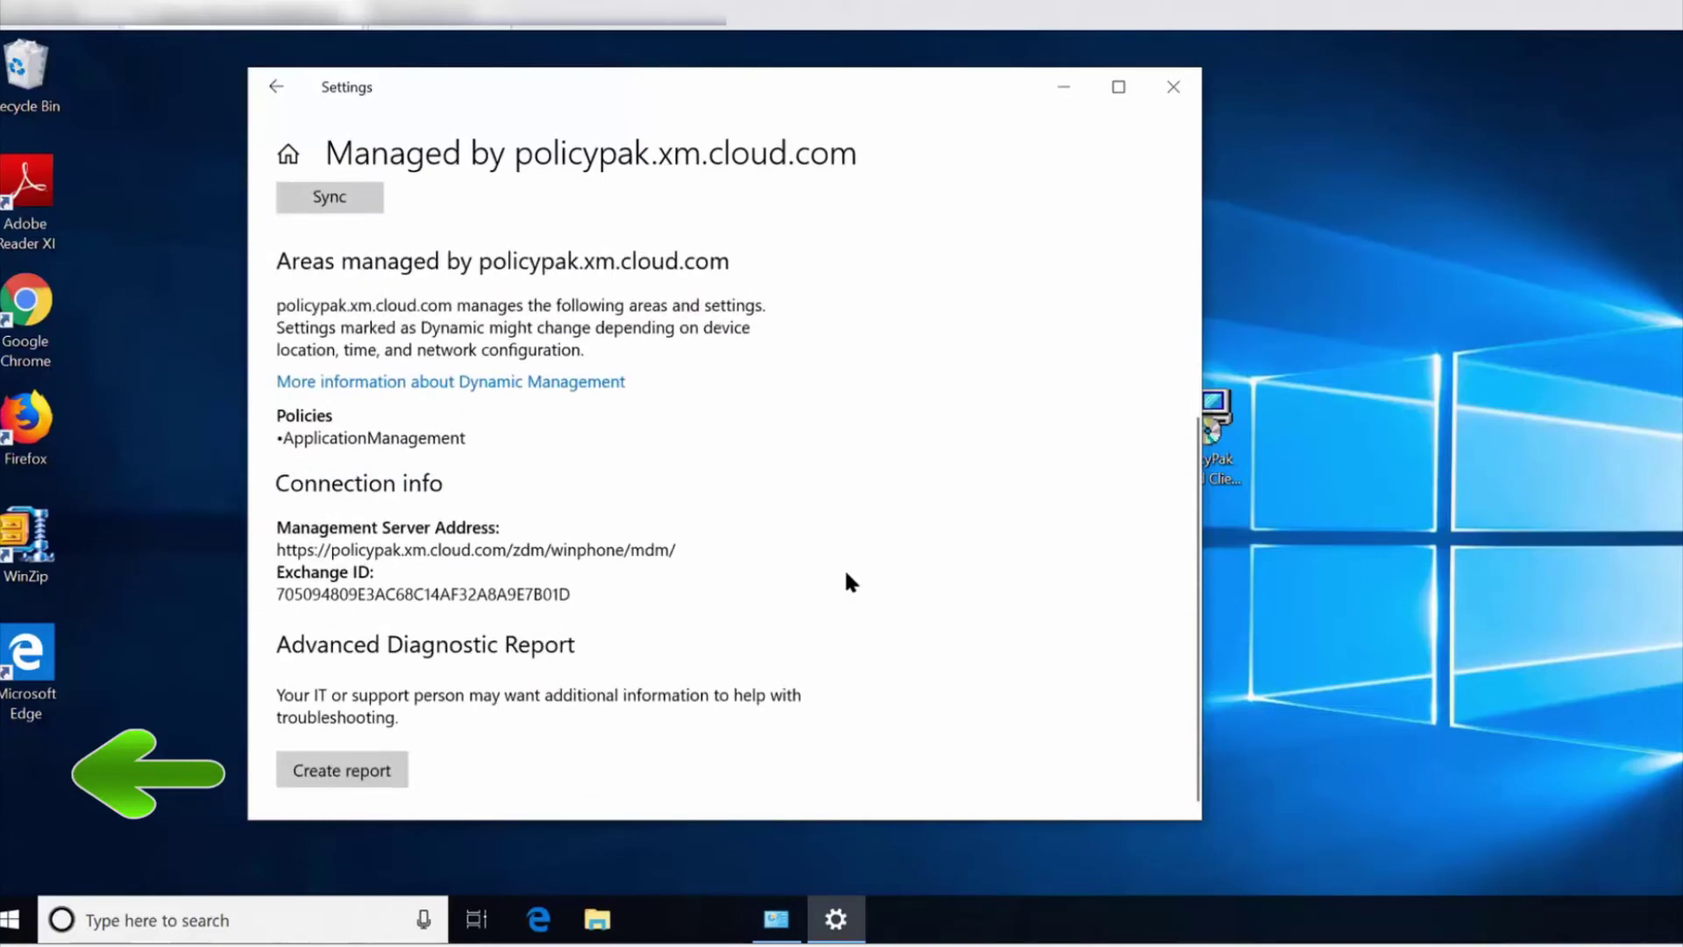
scroll(847, 578, up, 2)
scroll(844, 566, up, 3)
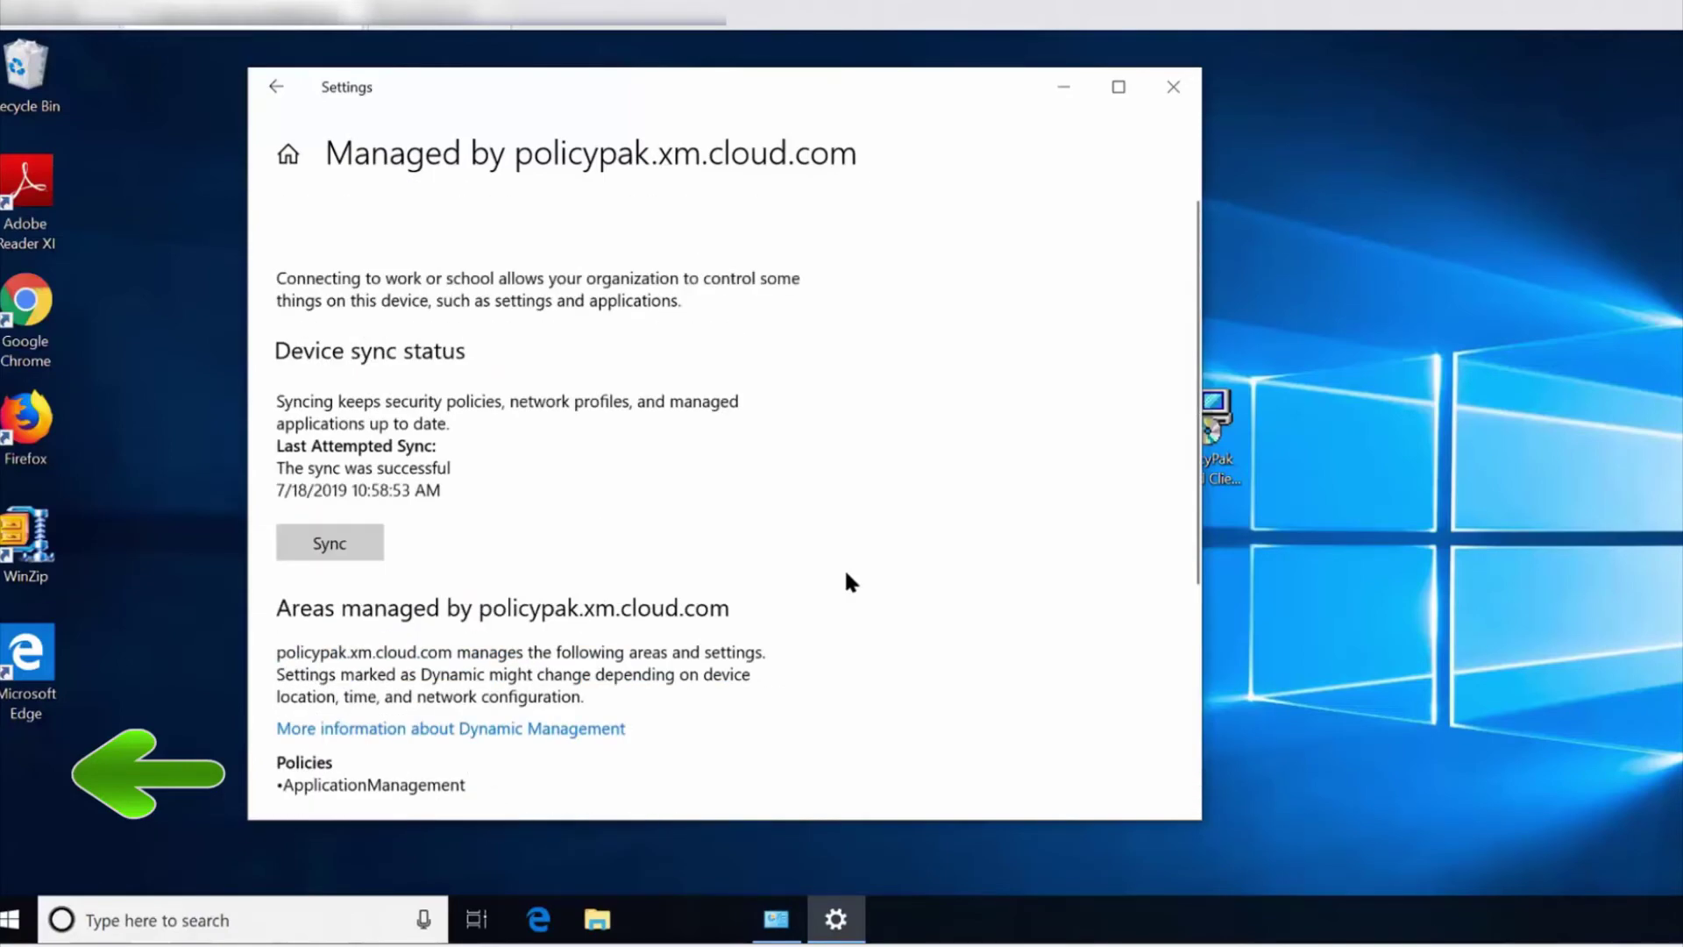
Reopen the info to confirm Packaged PolicyPak Settings3 and PolicyPak MDM Licenses are listed.
key(alt+Left)
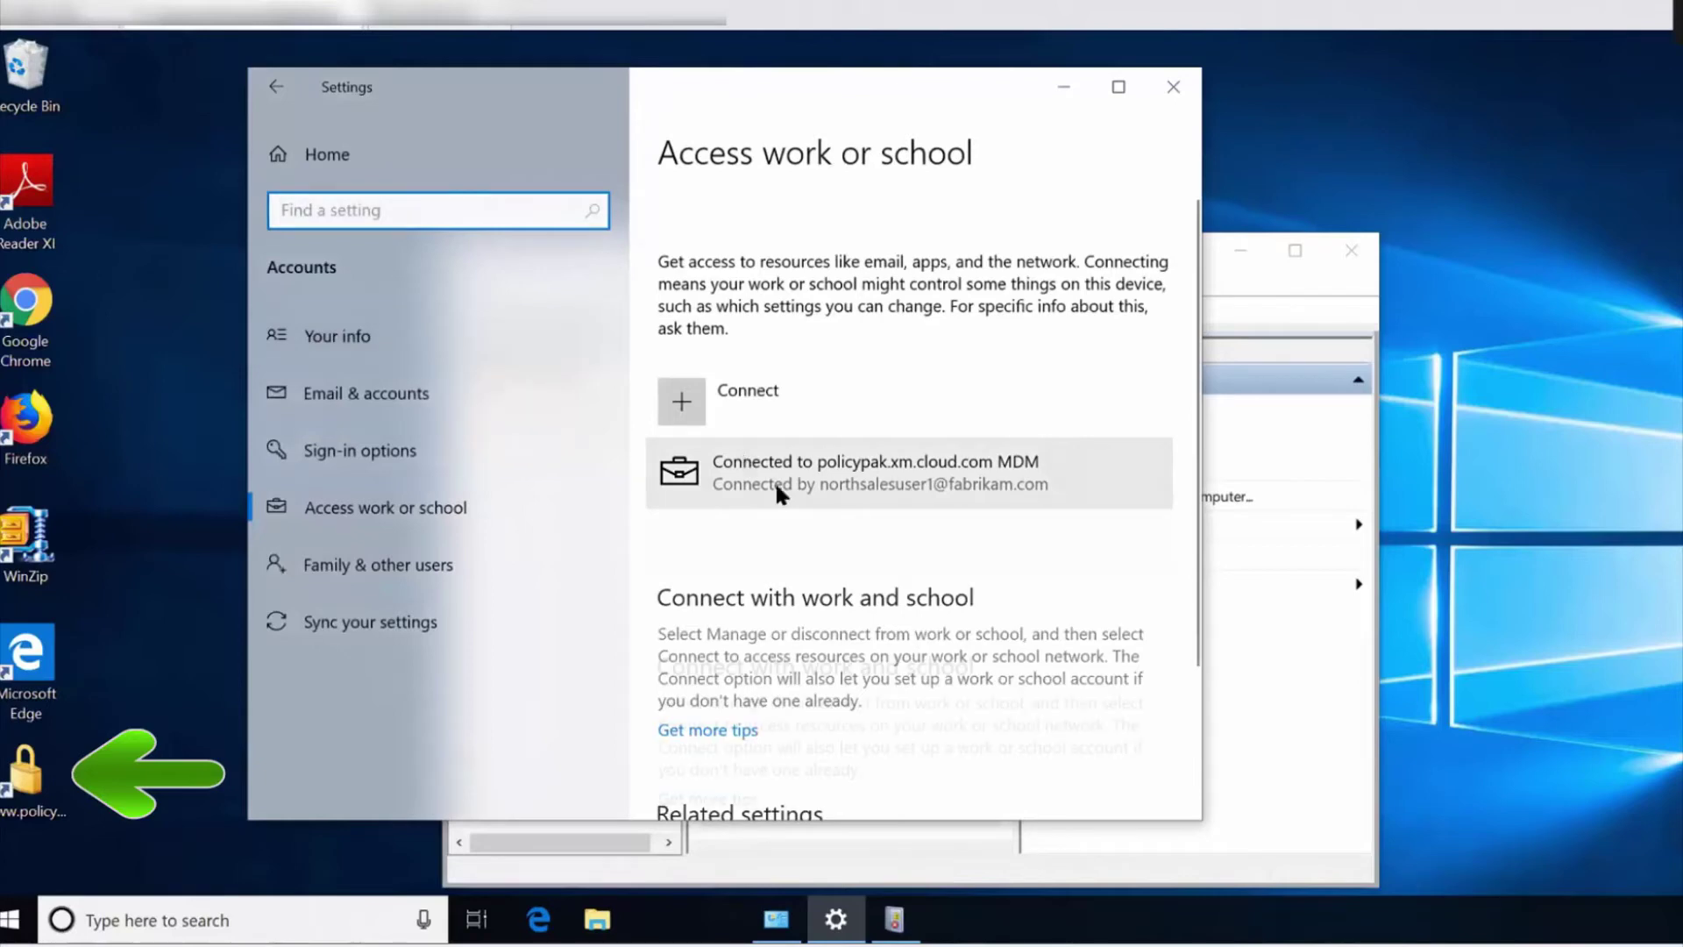
click(778, 485)
click(962, 552)
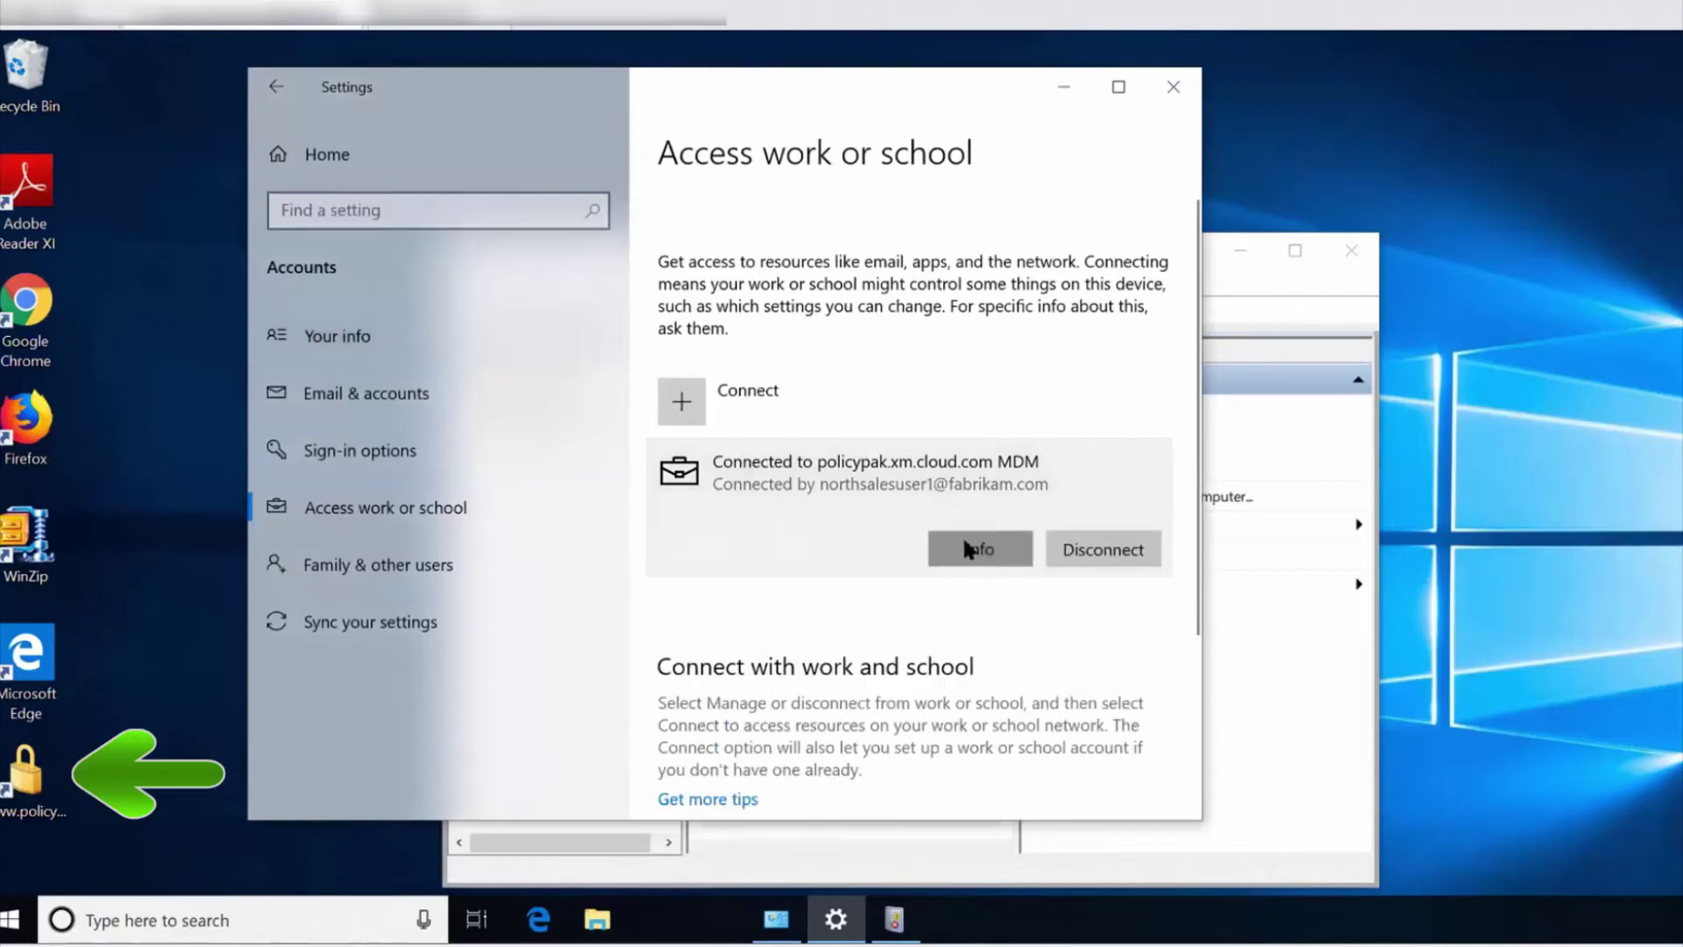
scroll(938, 497, down, 2)
scroll(938, 496, down, 1)
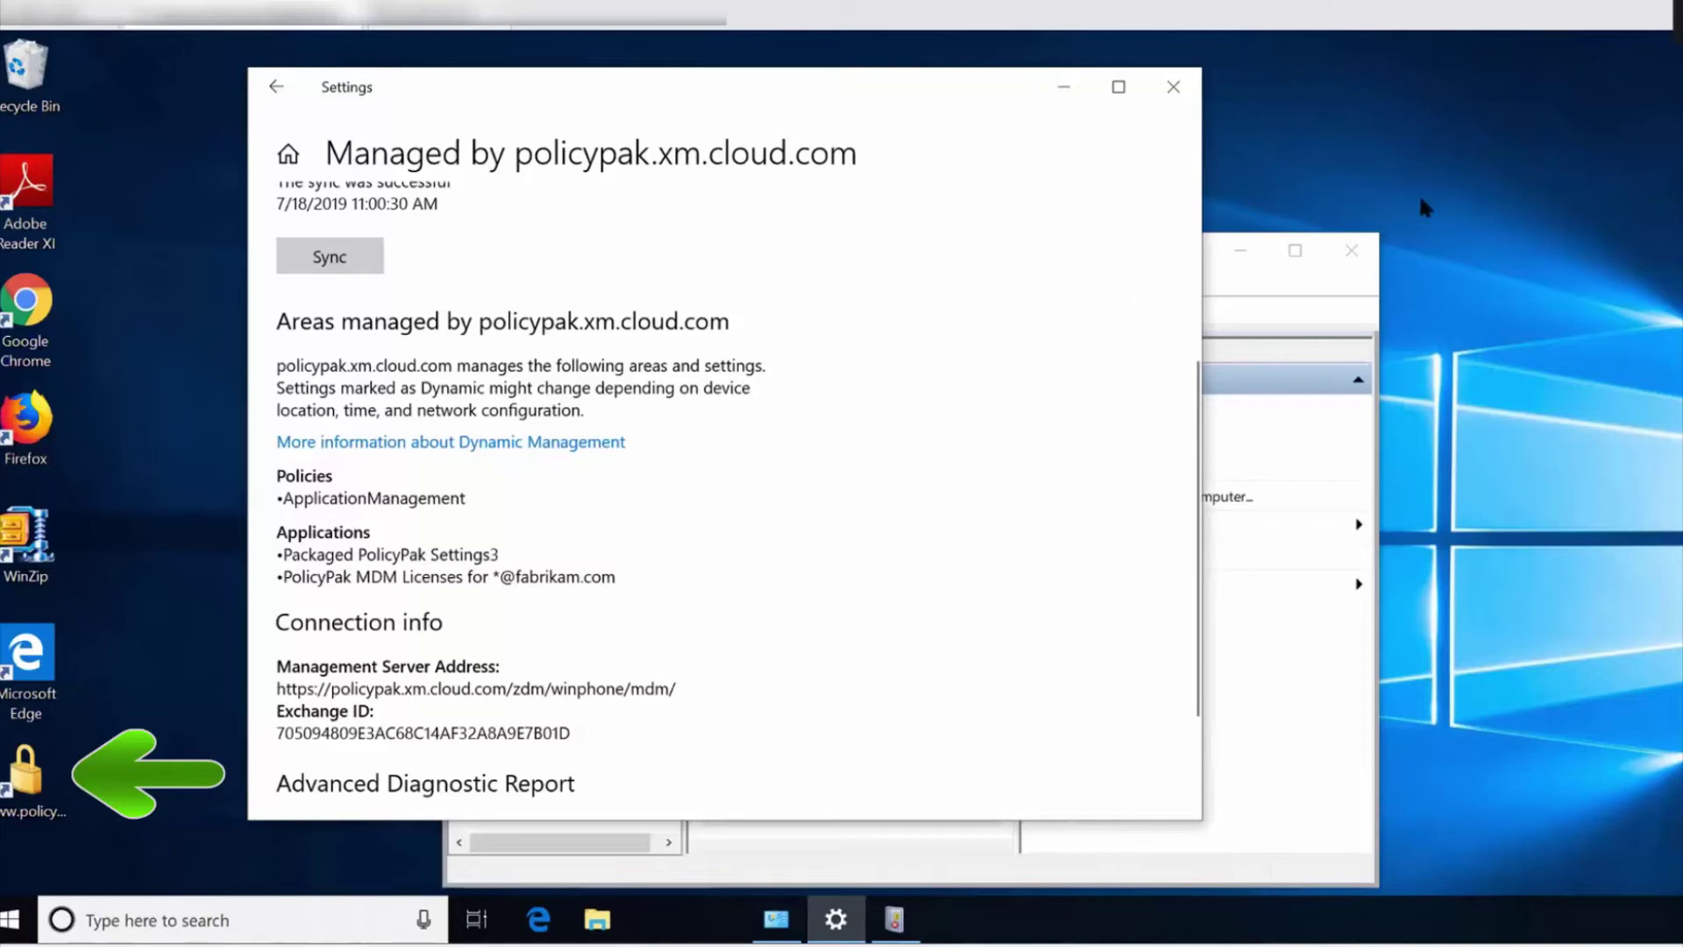
right_click(1480, 172)
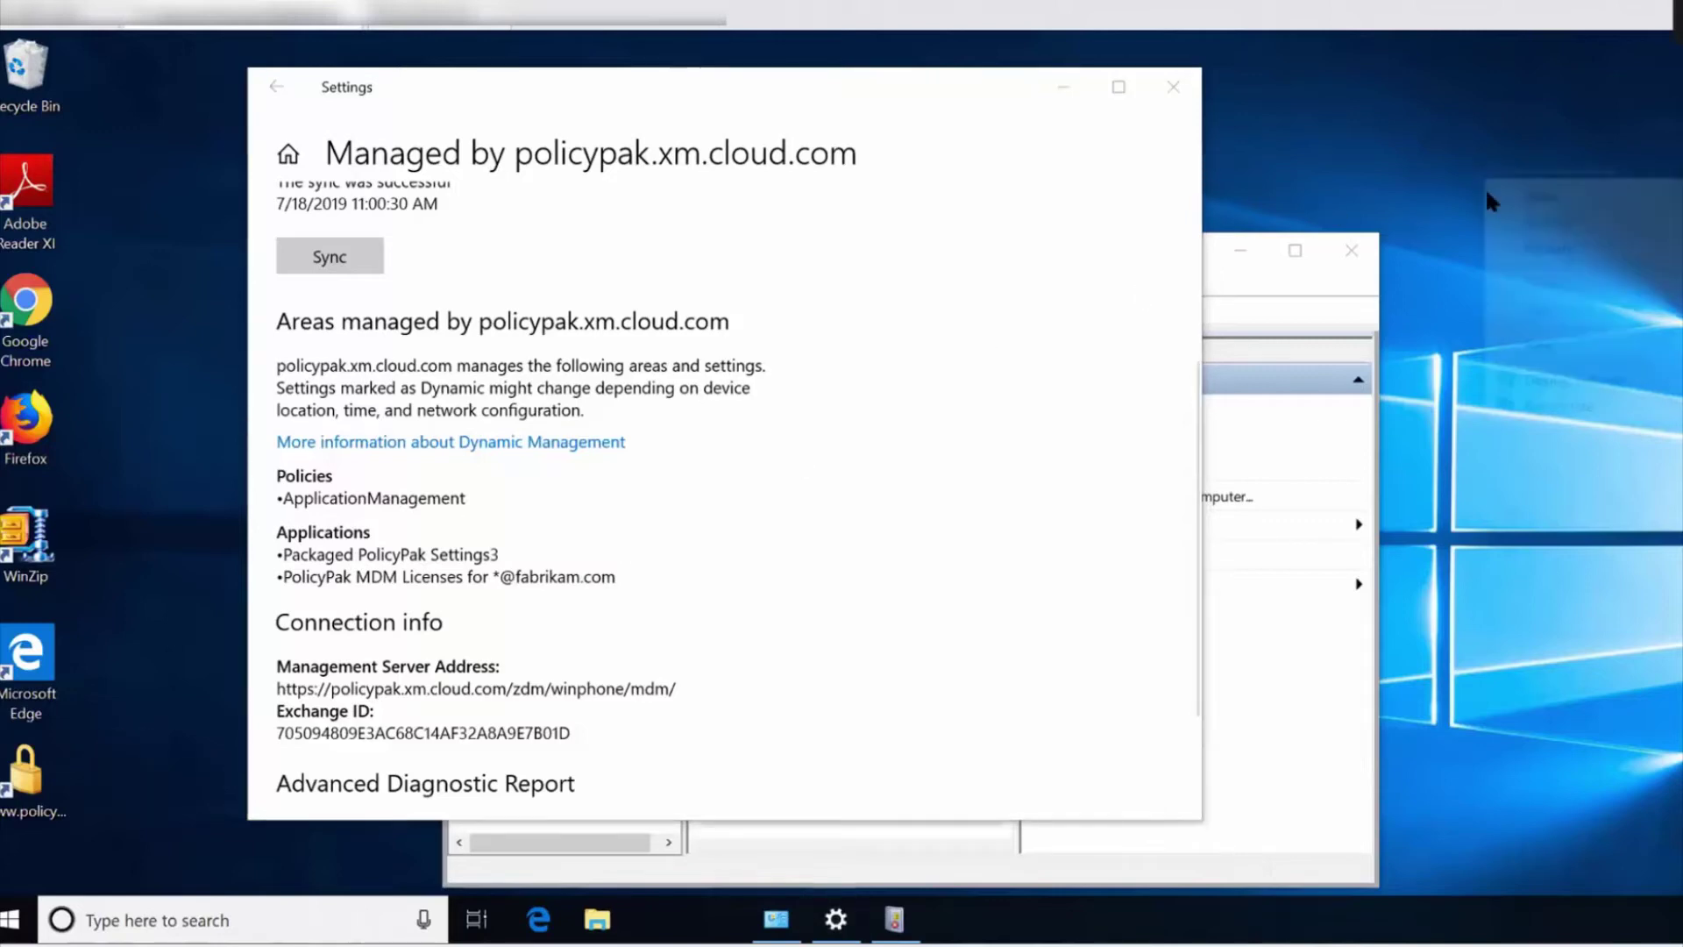
click(1552, 397)
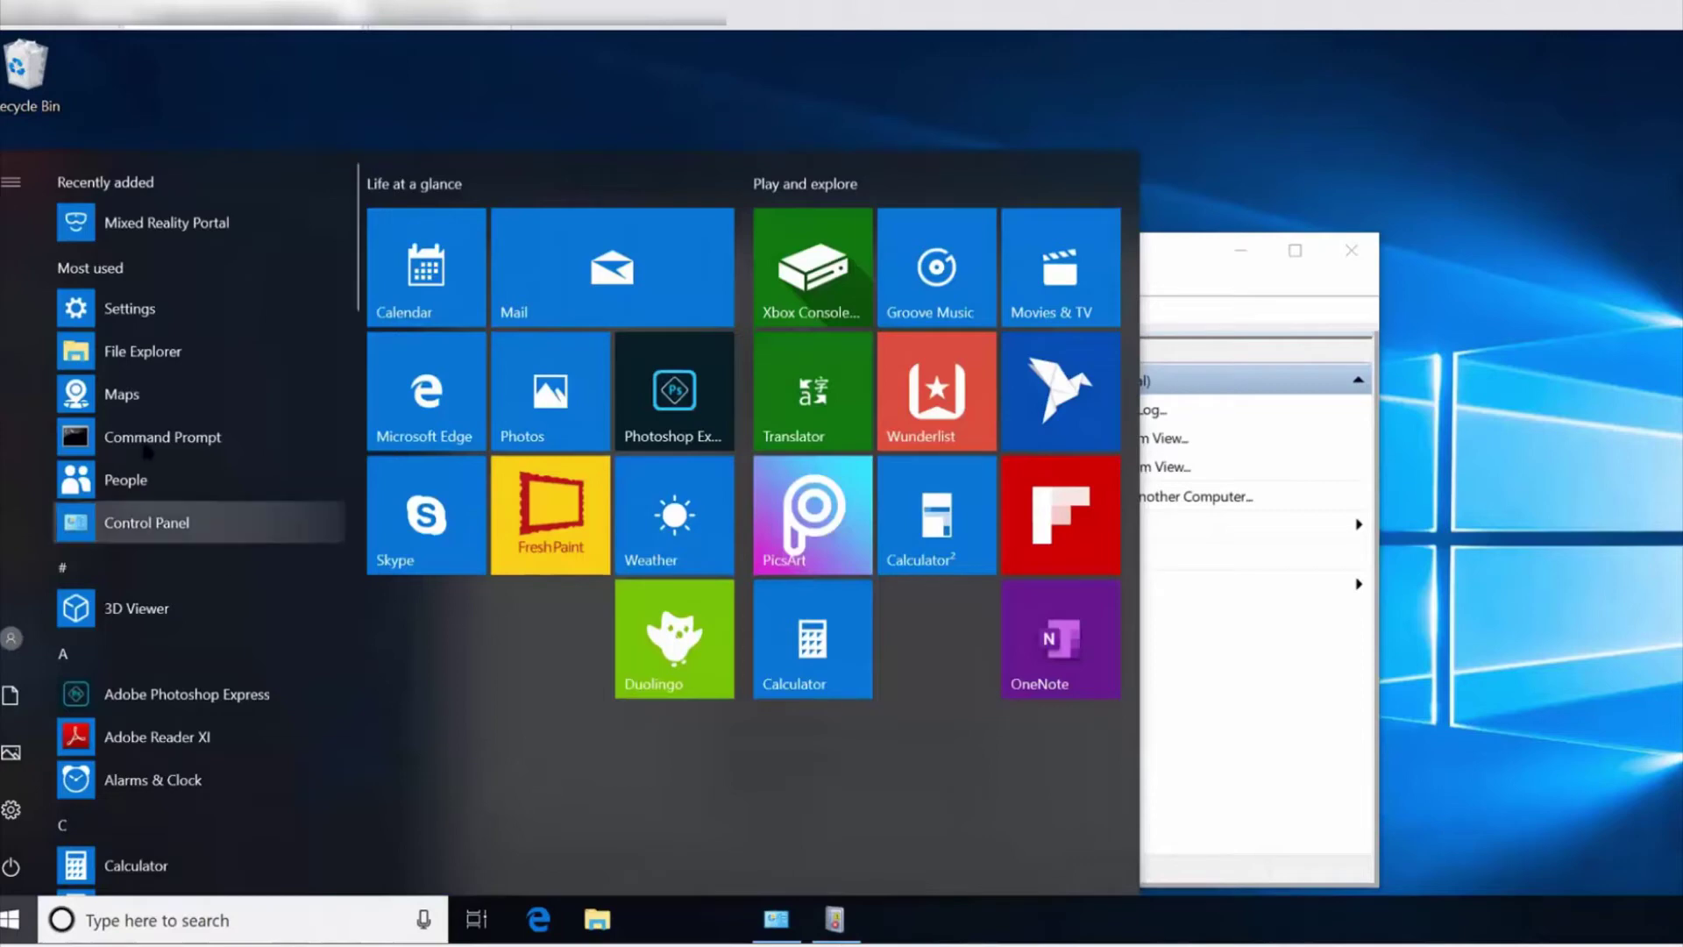
Launch the Local Group Policy Editor by running gpedit.msc from a Command Prompt.
click(147, 449)
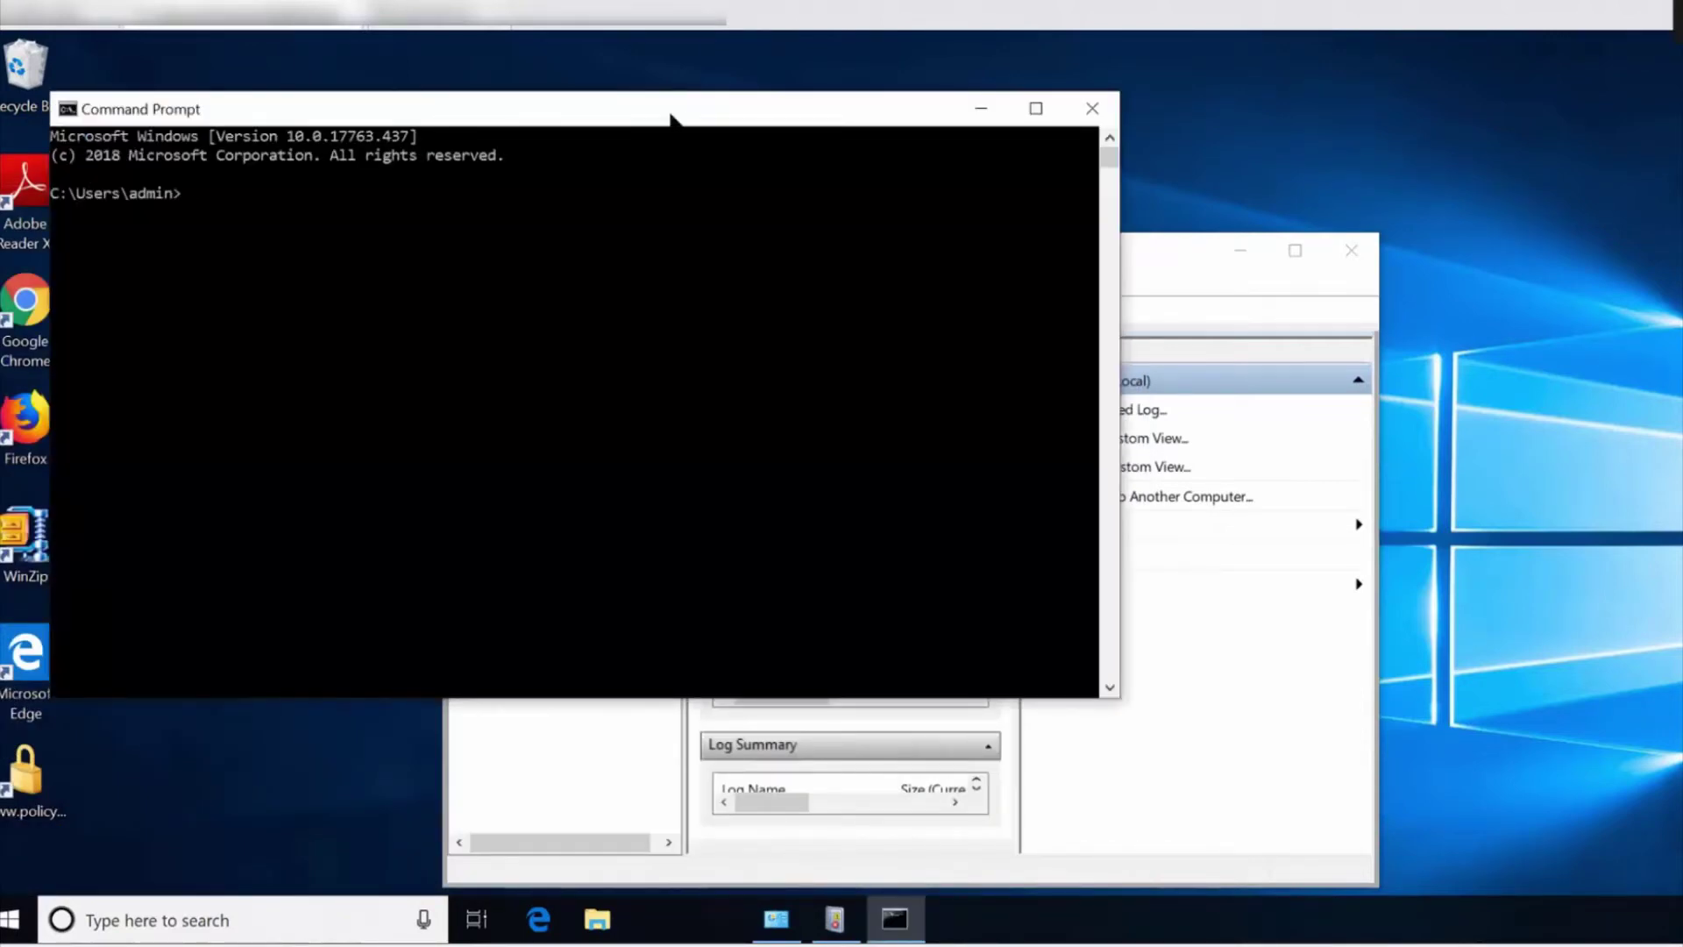
drag(671, 114, 966, 123)
text(gpedit.msc)
key(Return)
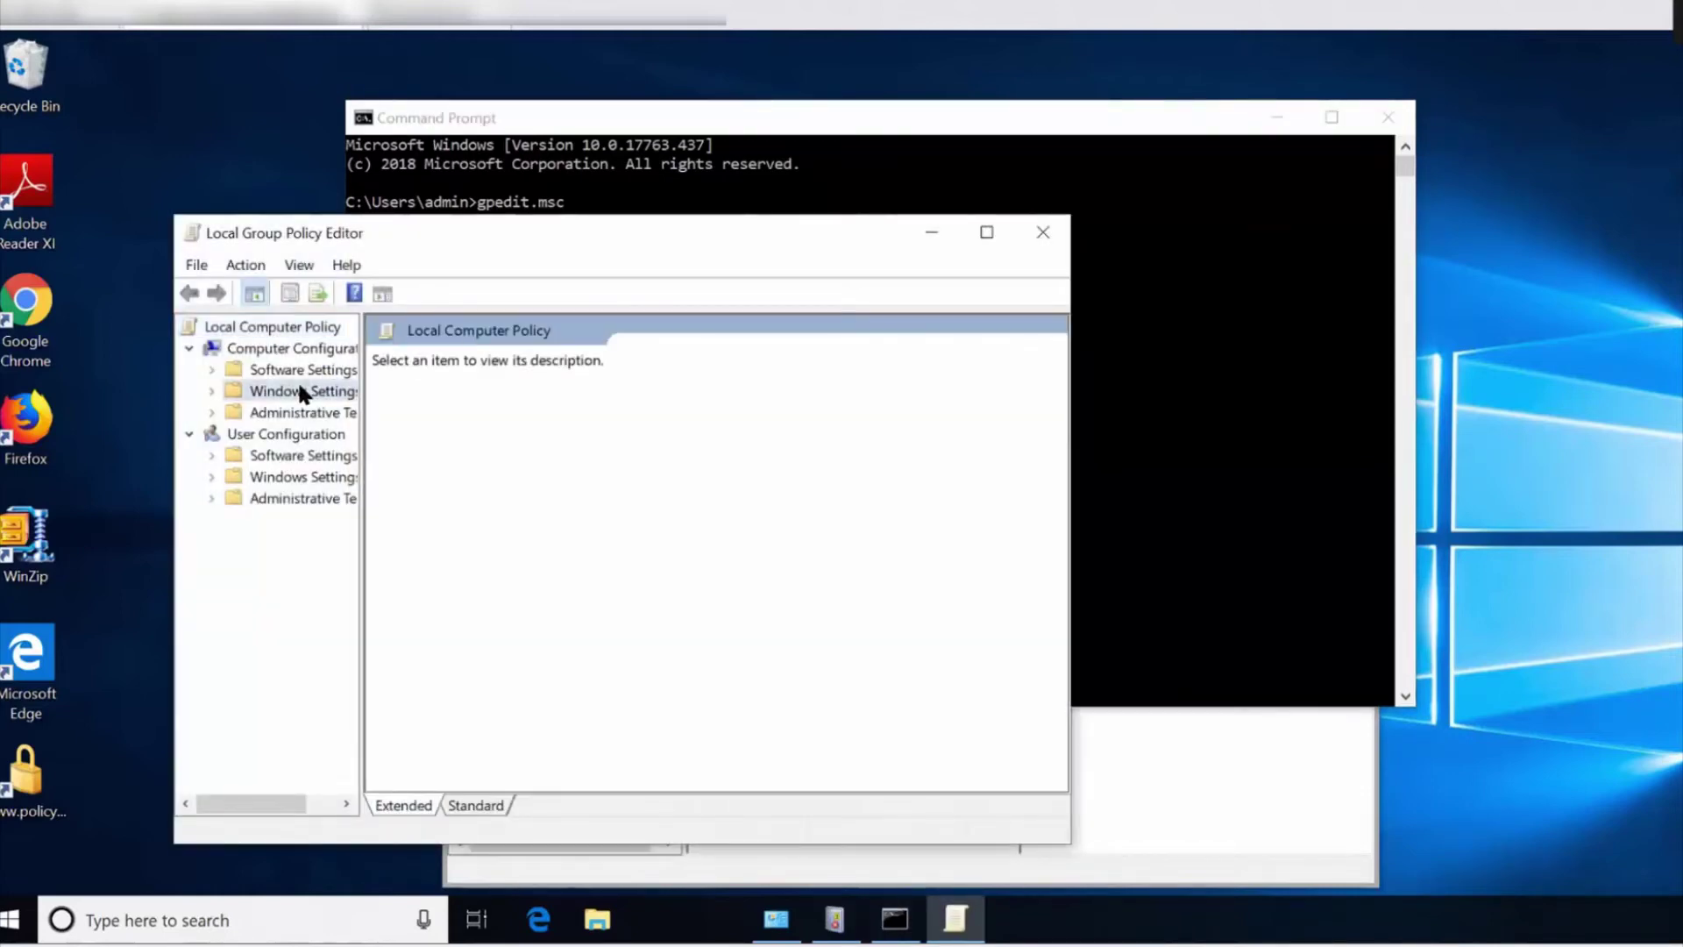
Navigate to Computer Configuration > Windows Settings > Security Settings > Local Policies > Security Options.
click(301, 392)
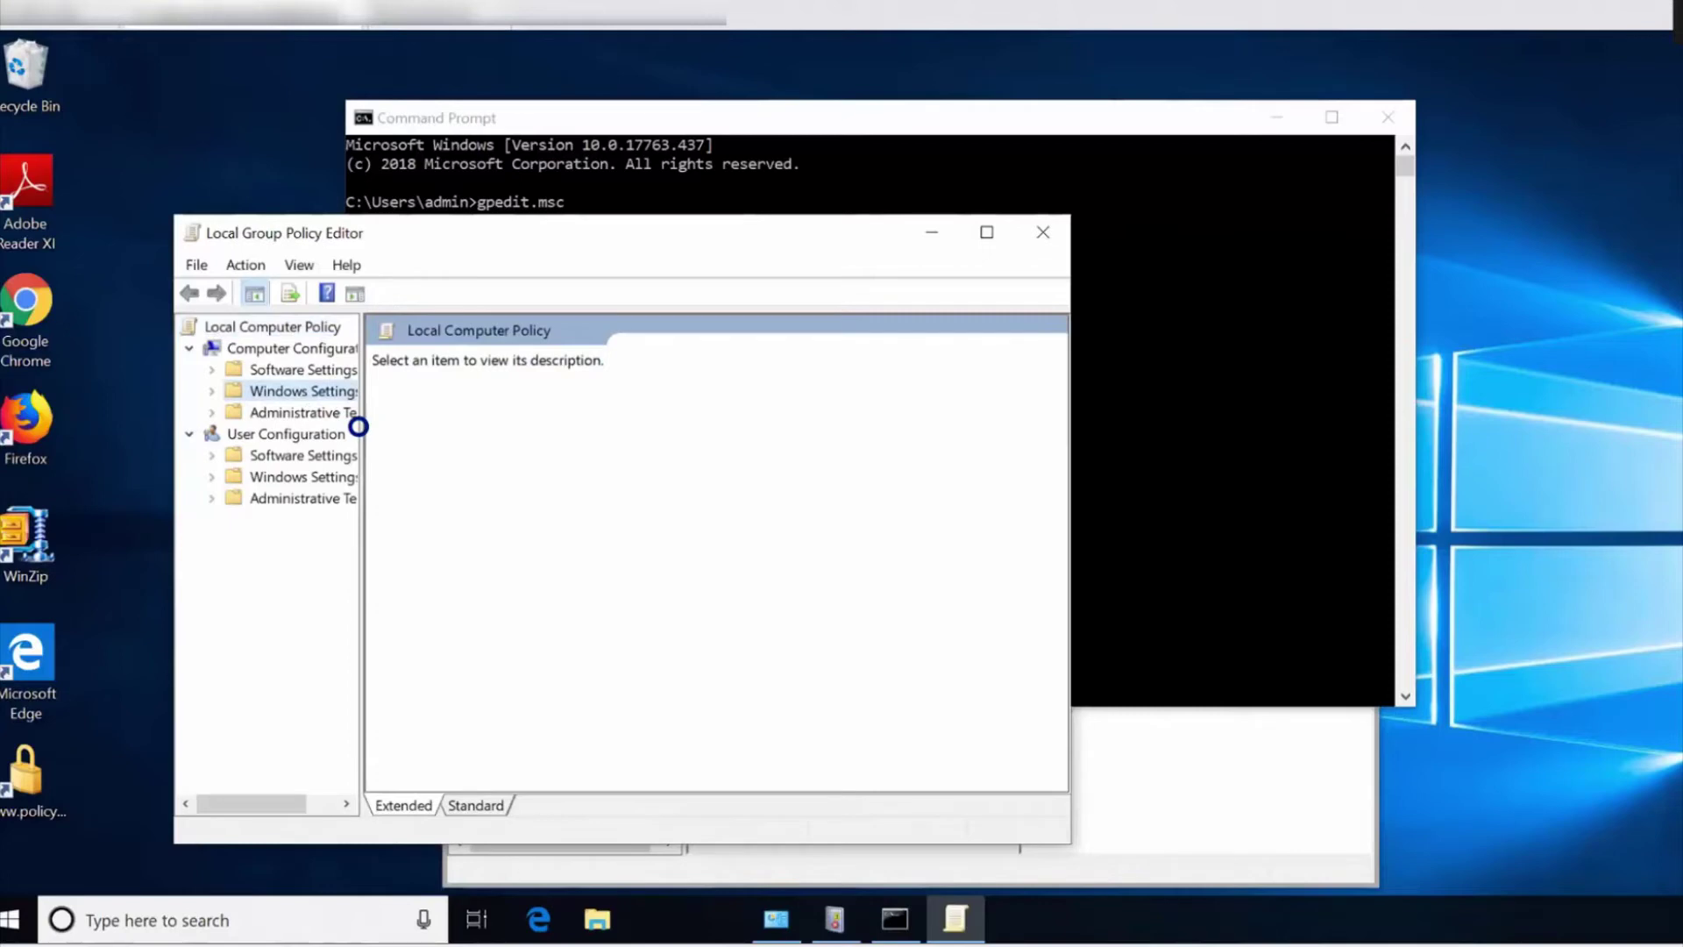
drag(360, 426, 398, 430)
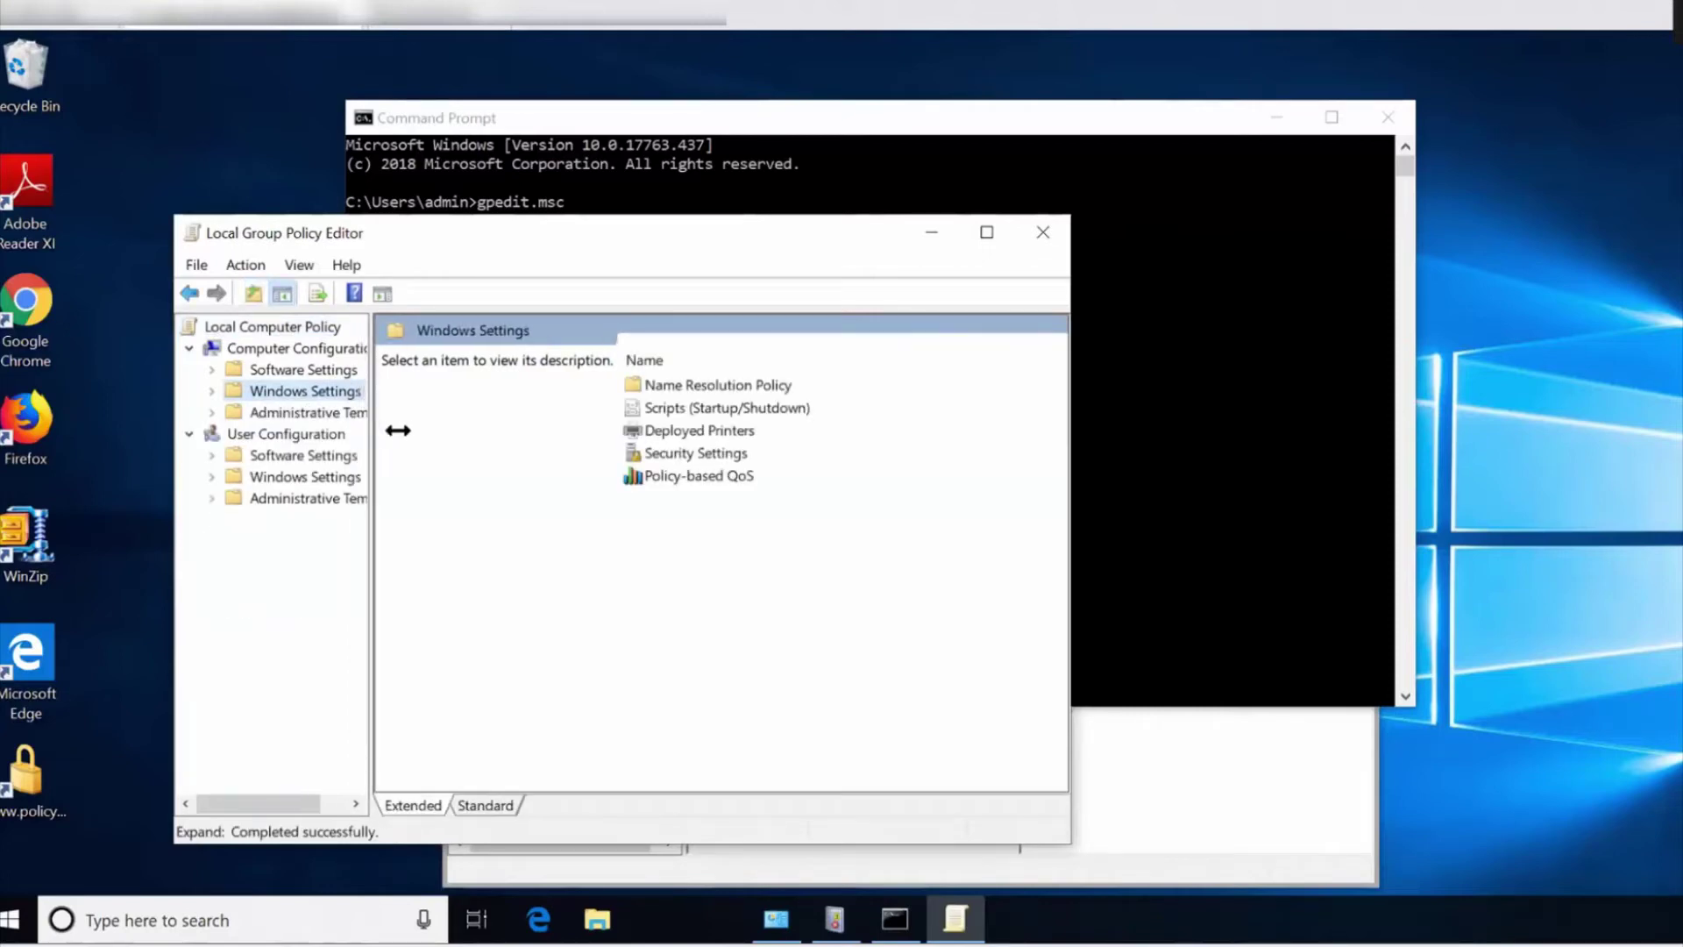
double_click(301, 392)
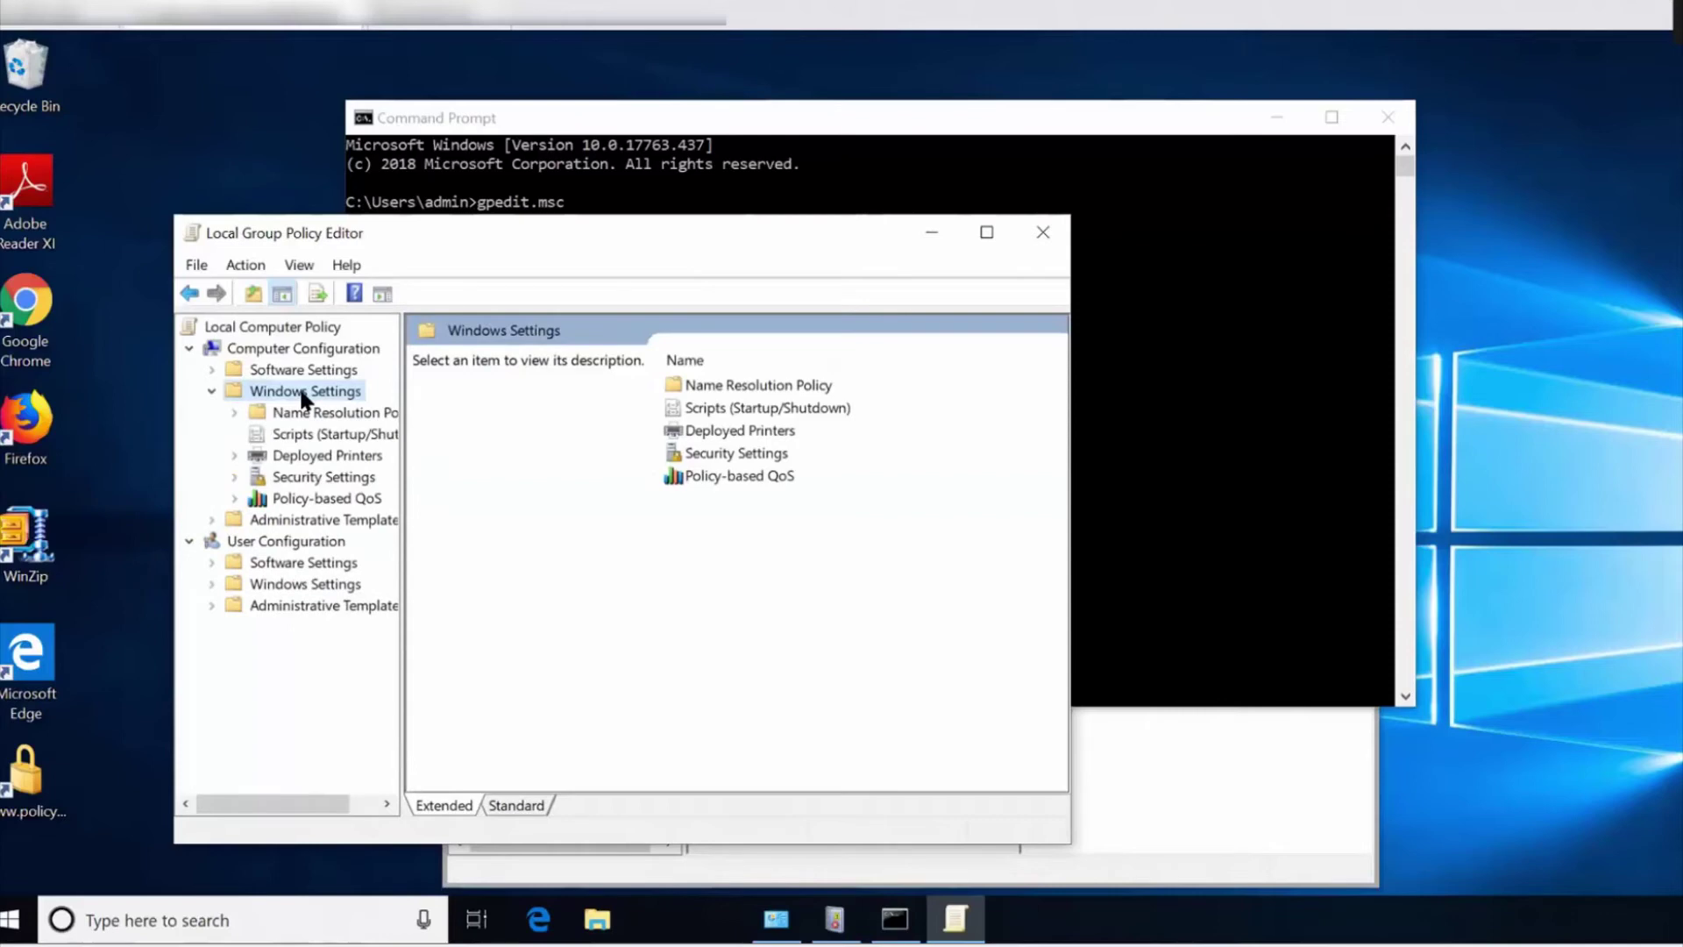
click(312, 457)
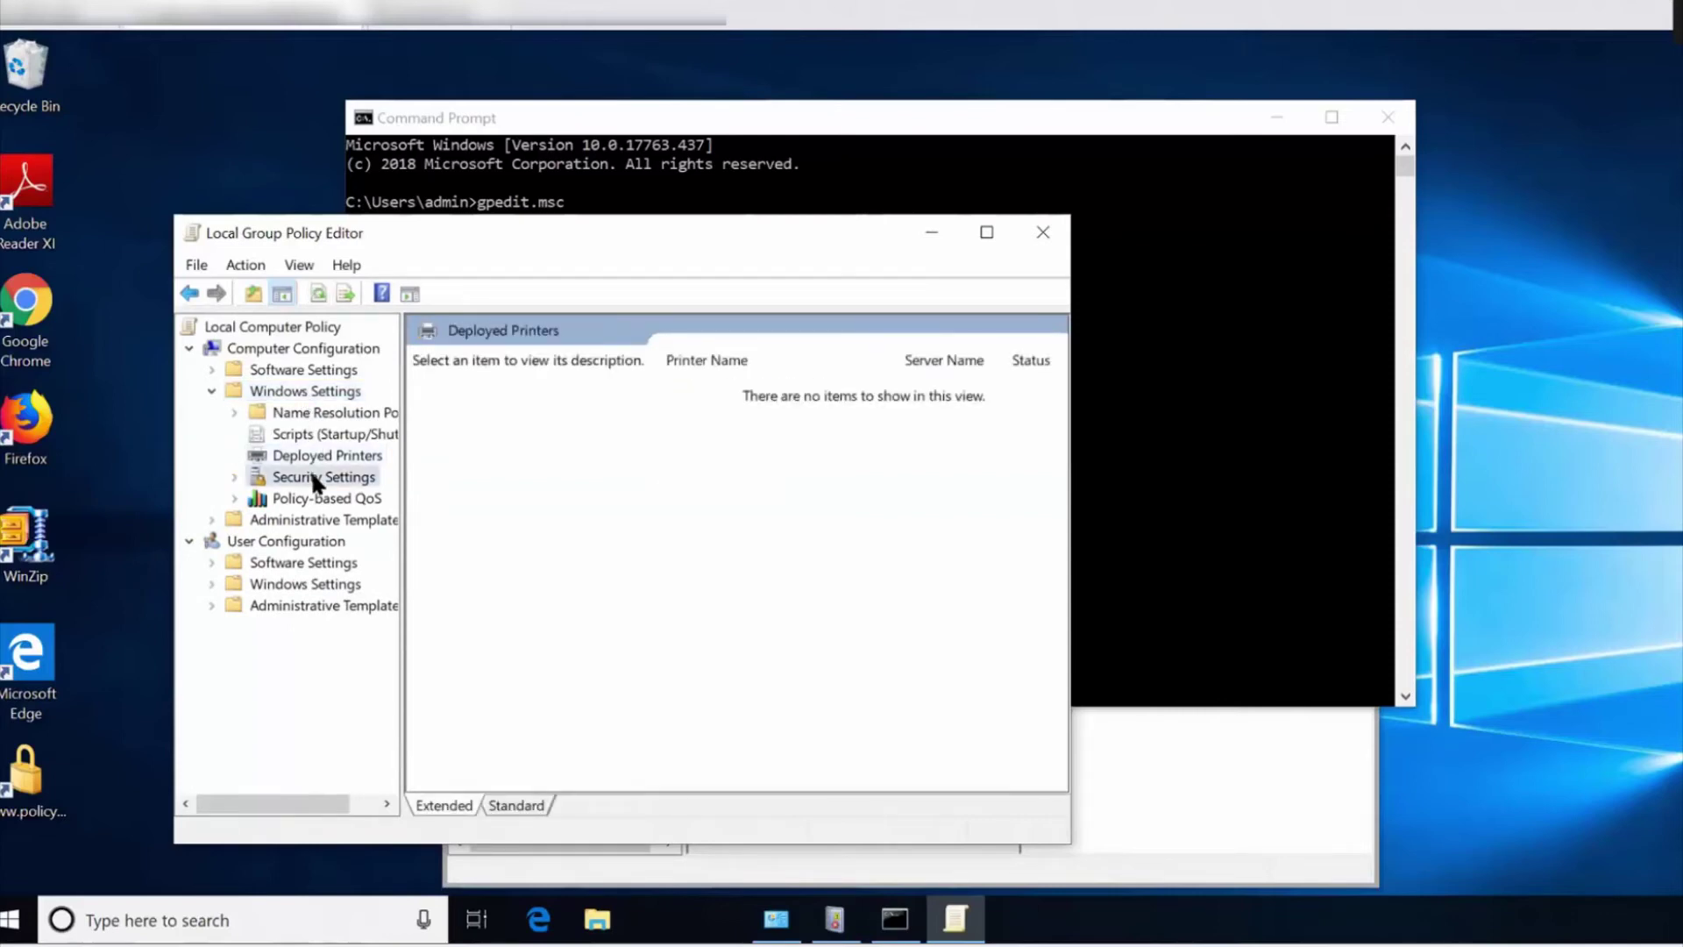
double_click(311, 473)
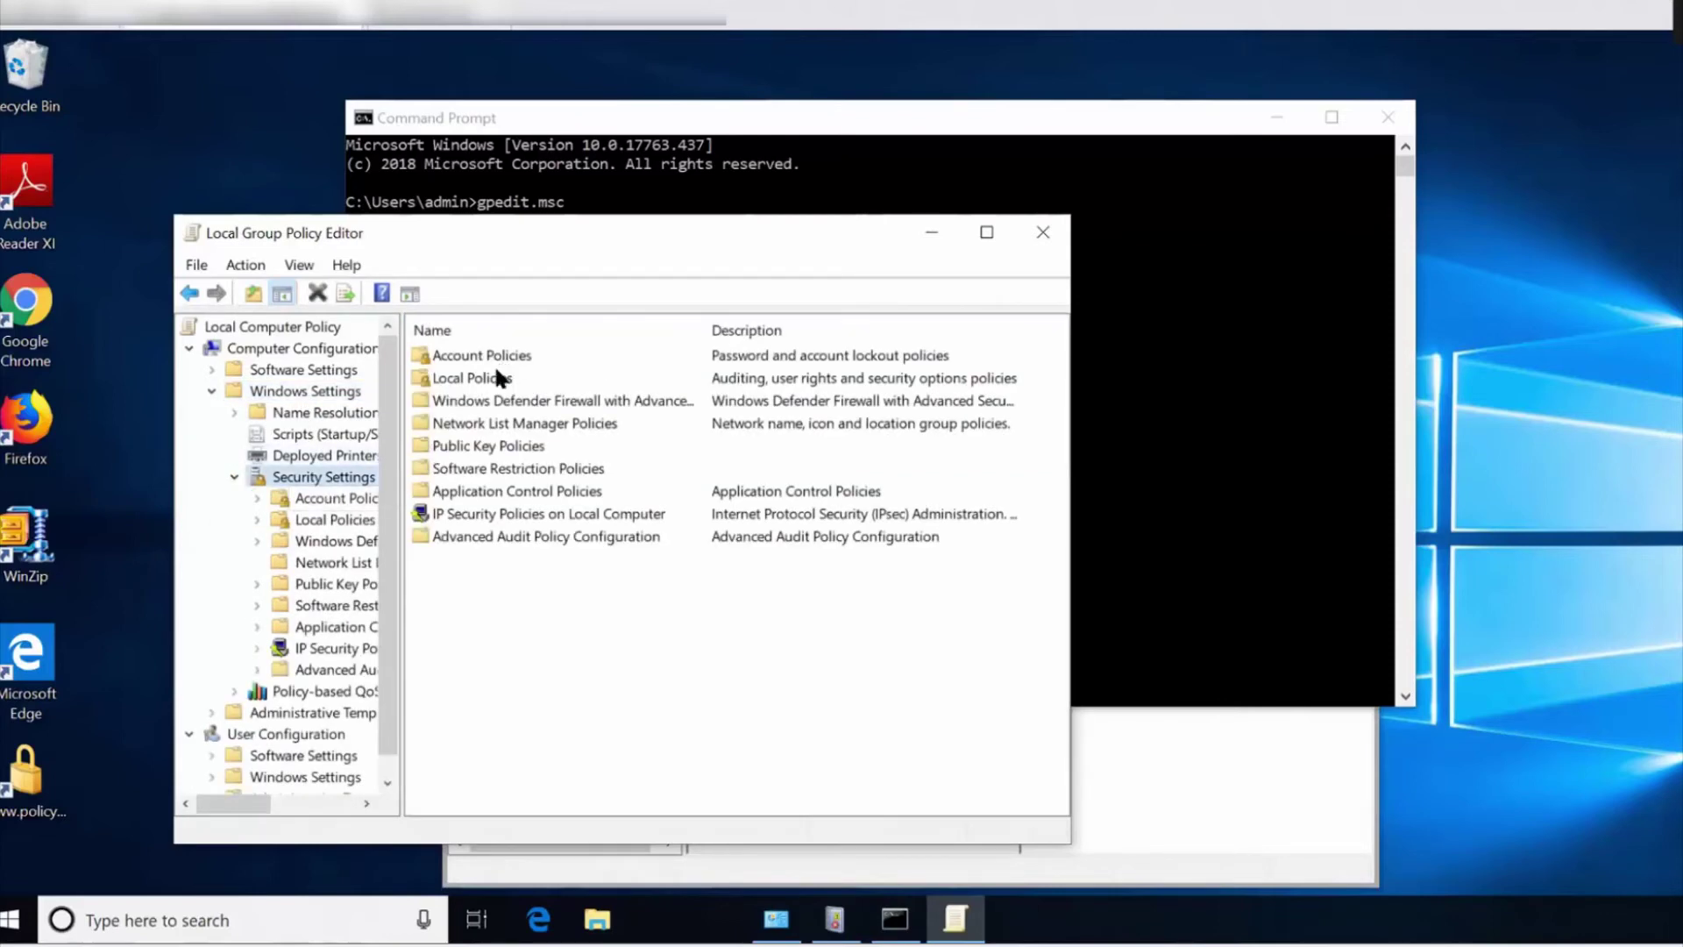
double_click(495, 372)
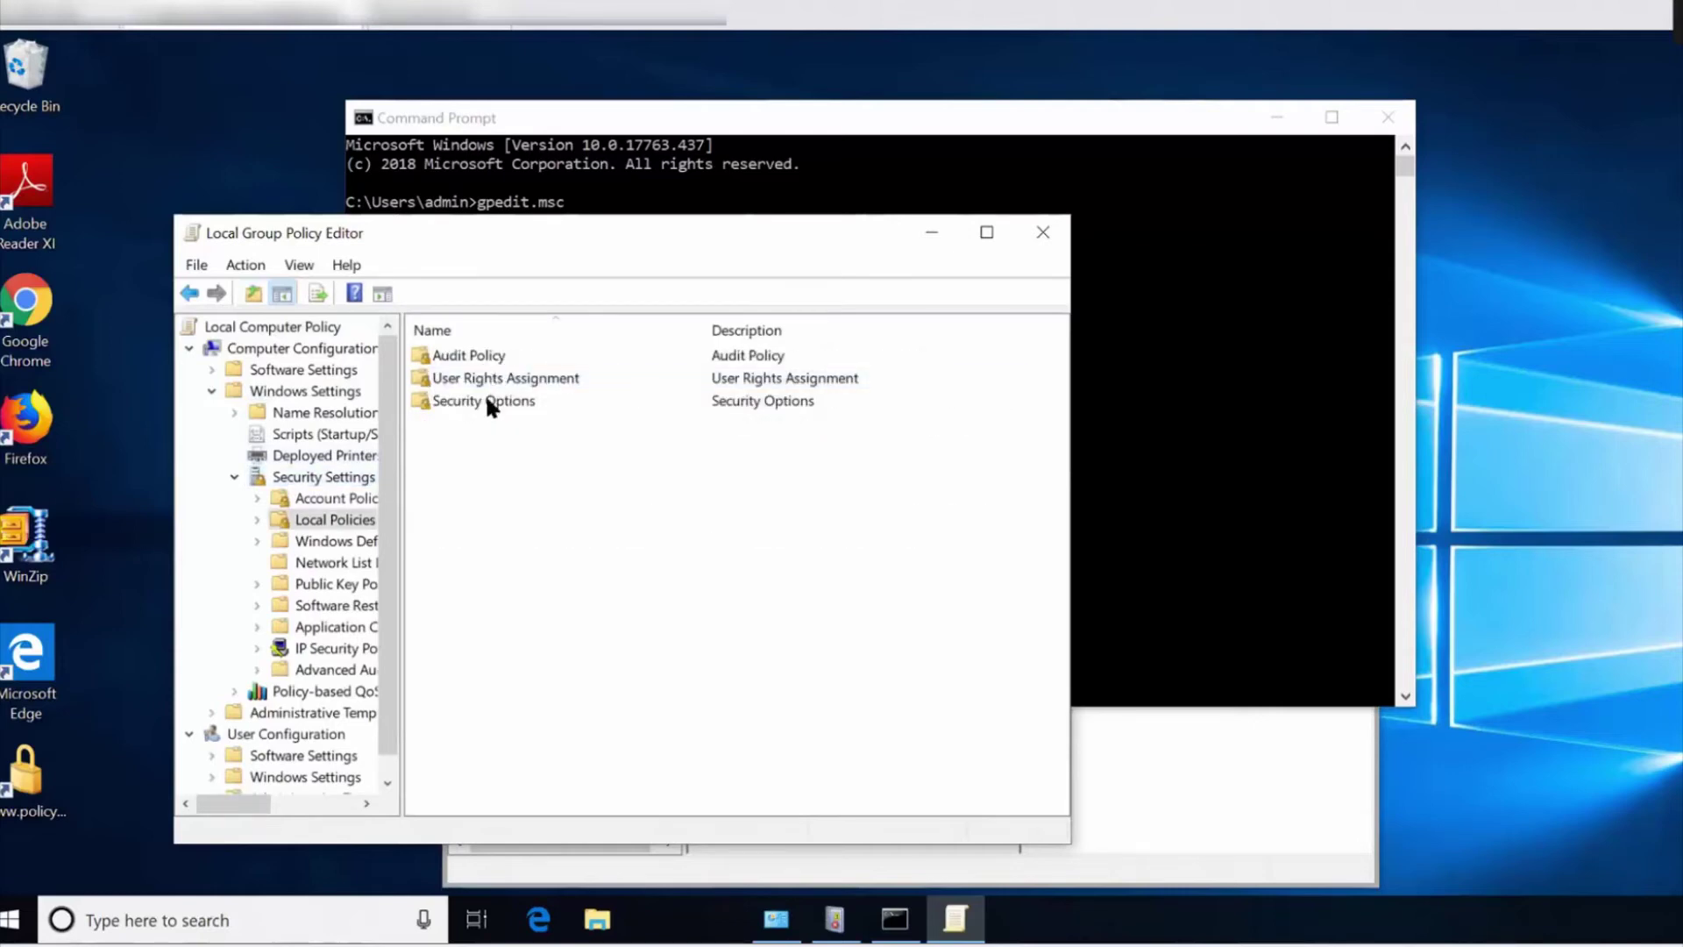
double_click(486, 396)
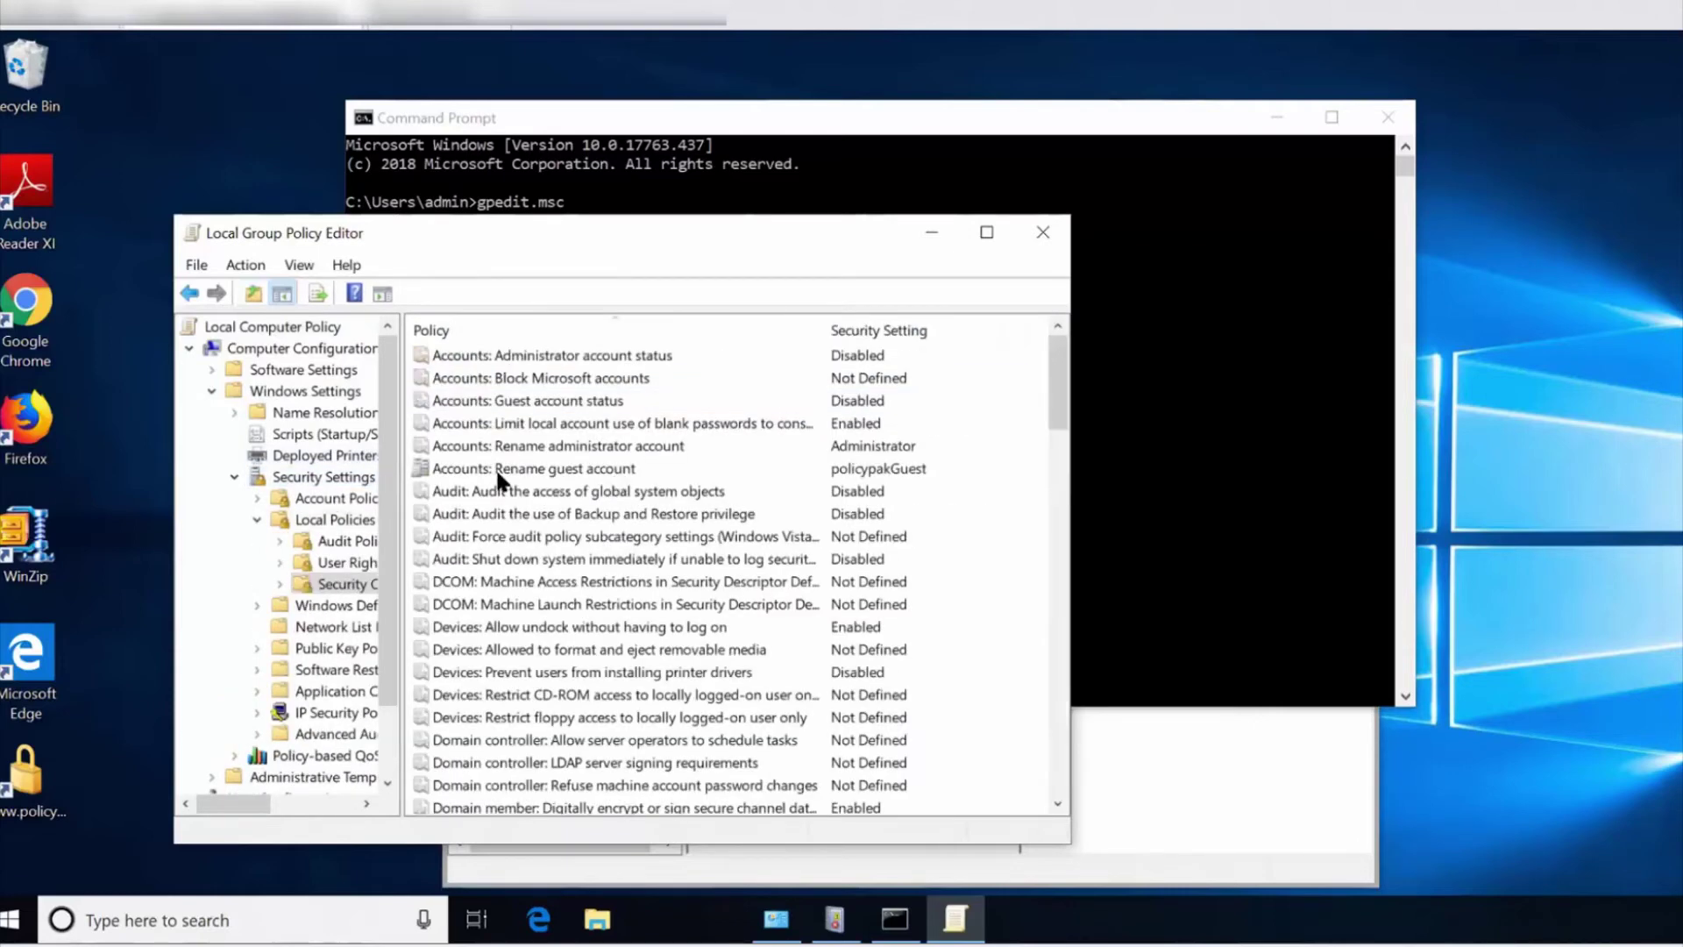
Verify 'Accounts: Rename guest account' is policypakGuest, then close the editor.
click(499, 474)
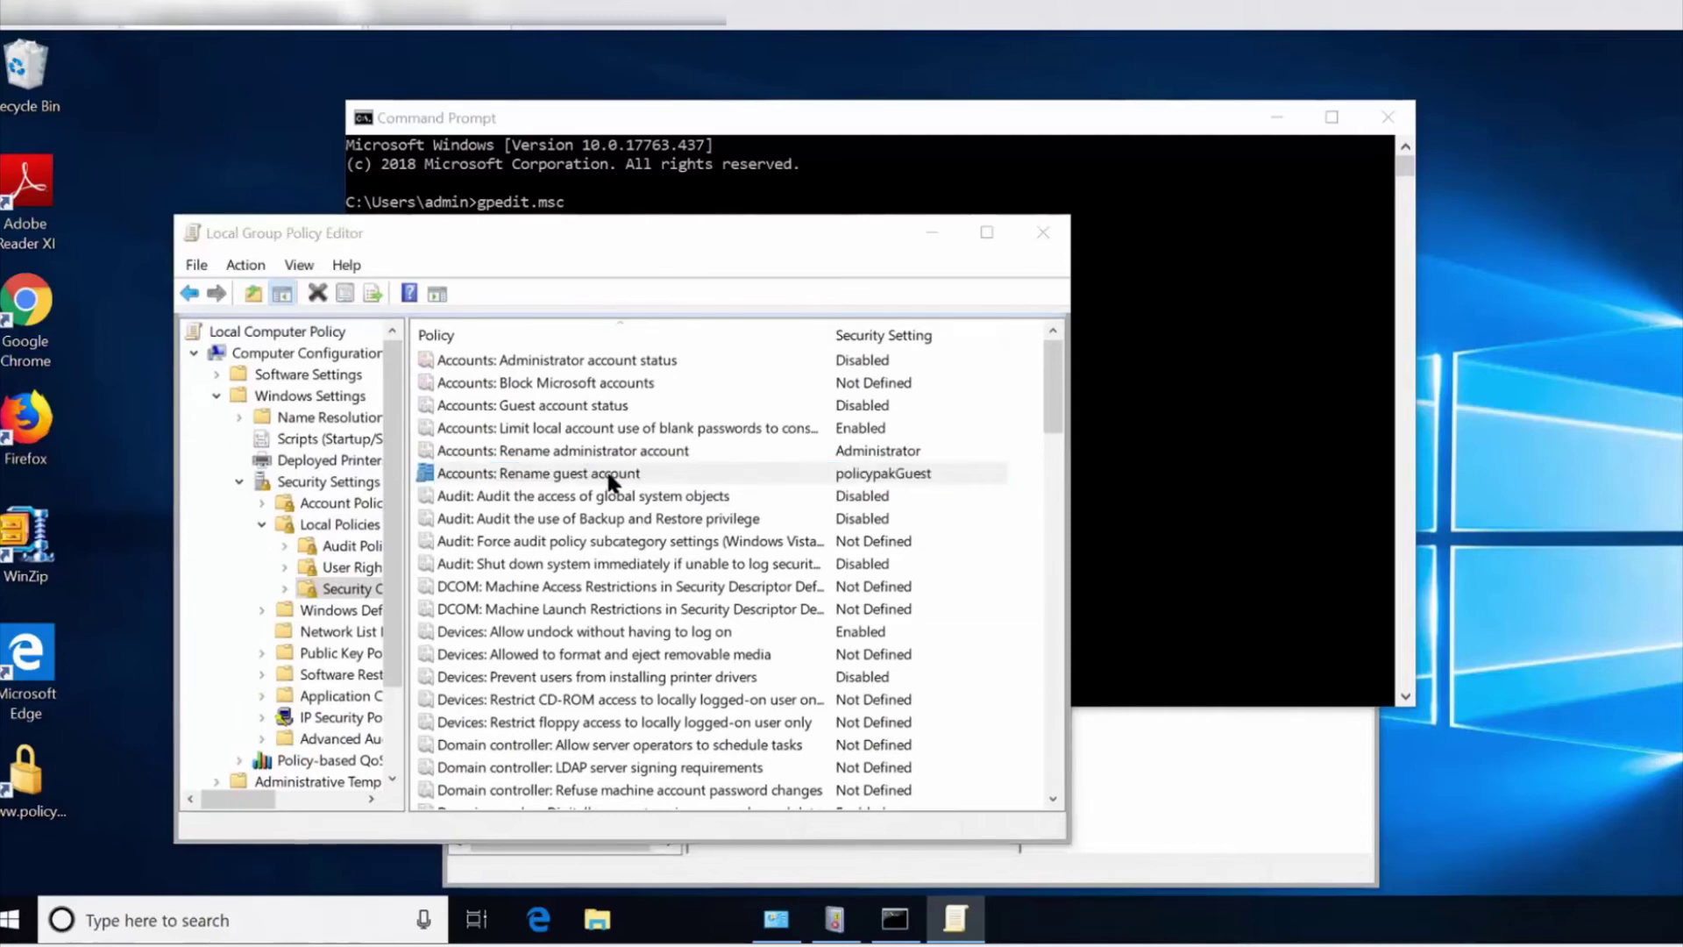
double_click(609, 475)
key(Escape)
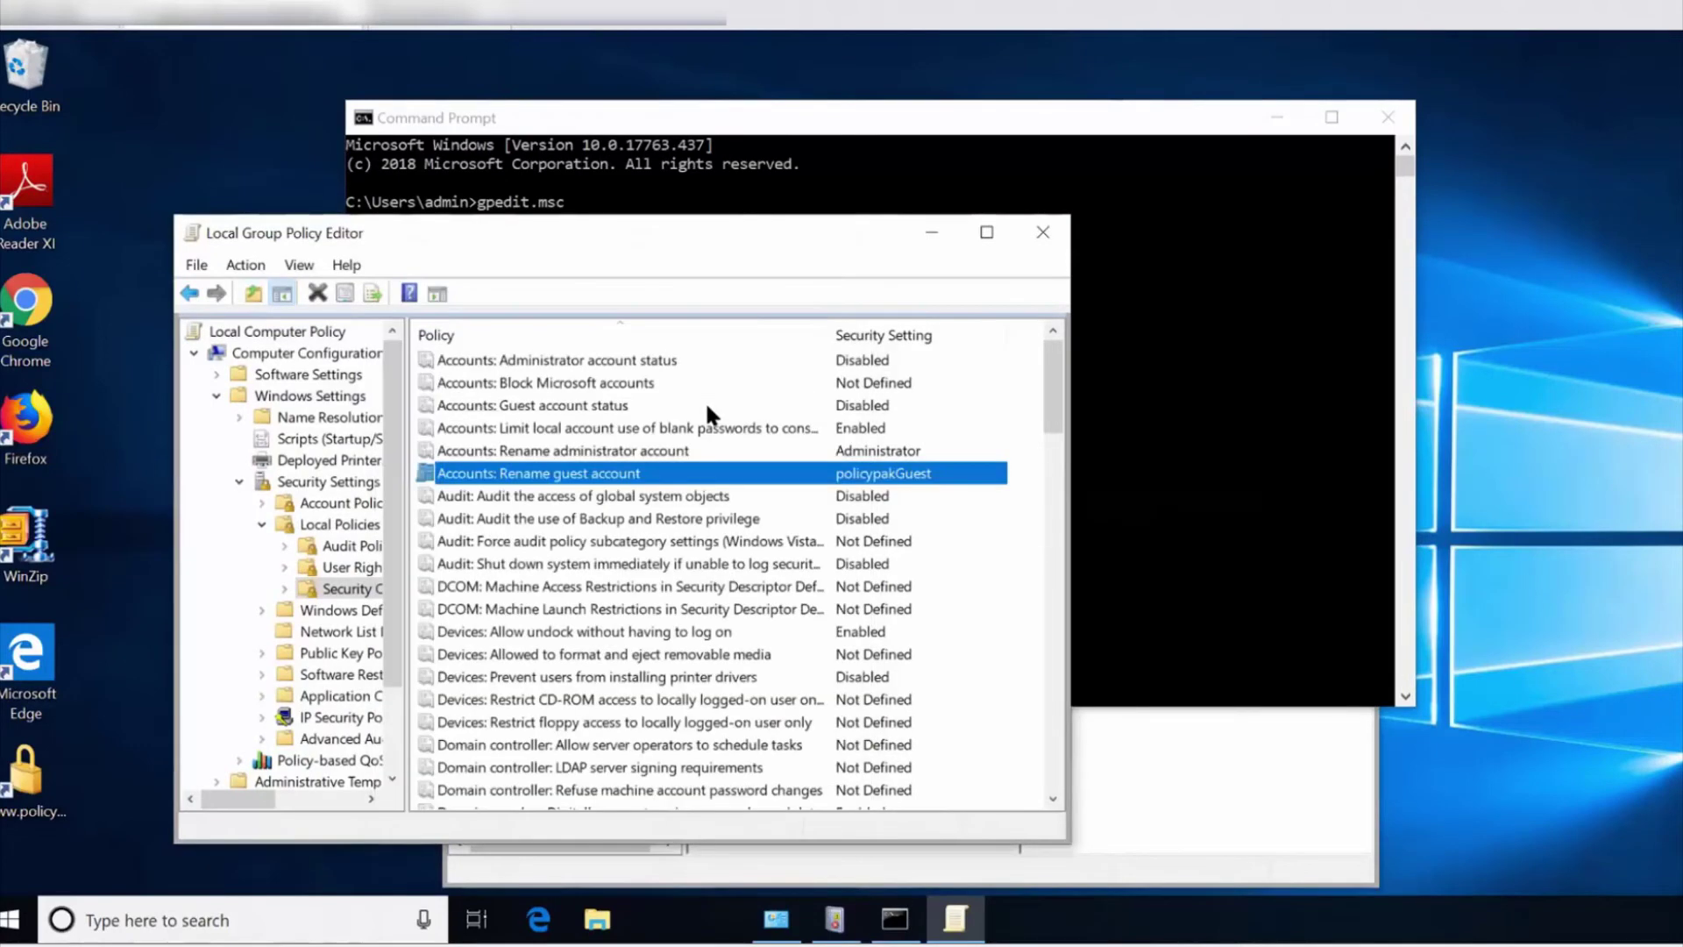
click(1042, 233)
click(253, 734)
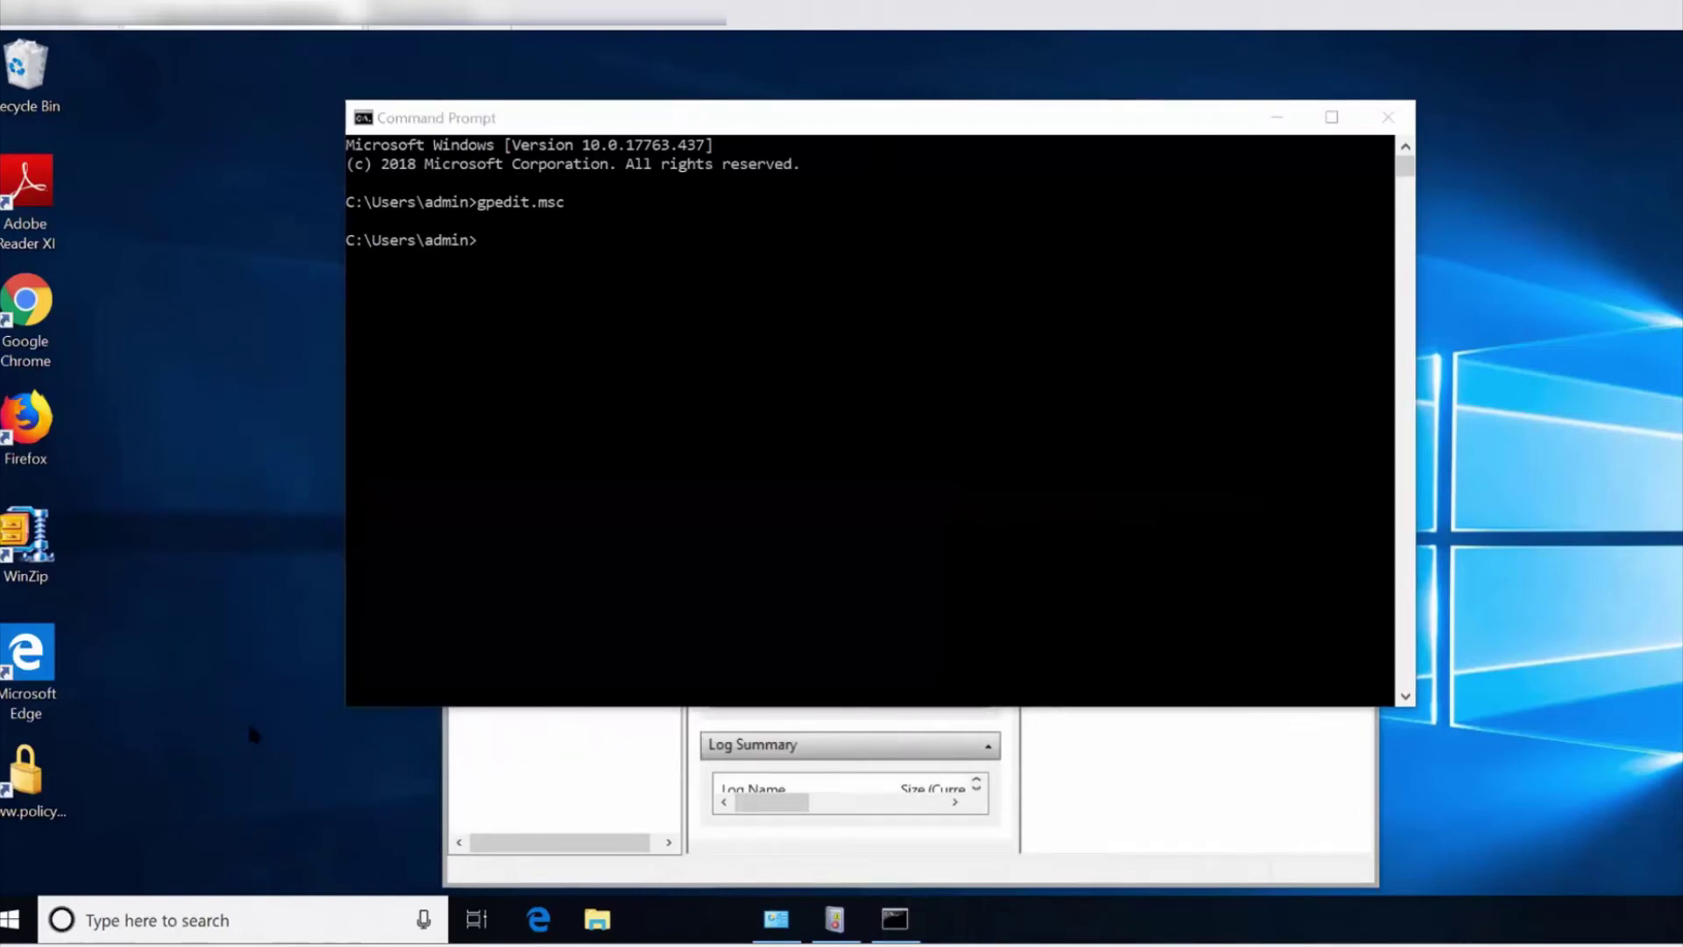
Check that the screen saver is locked to Ribbons at 17 minutes.
key(super)
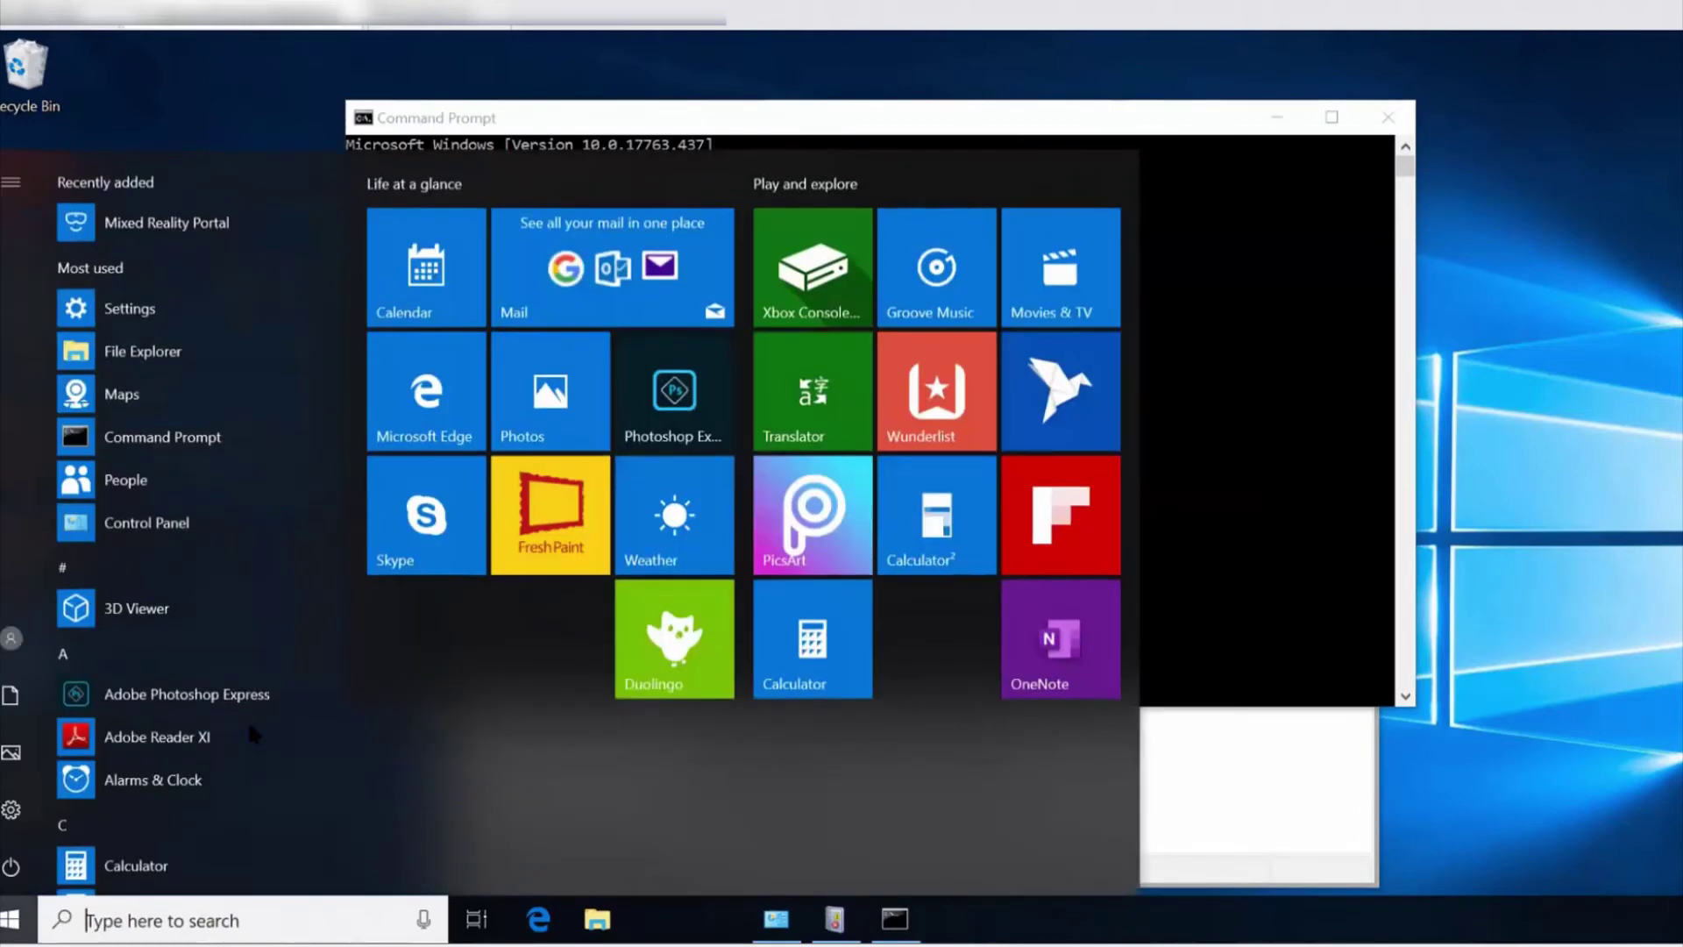
text(s)
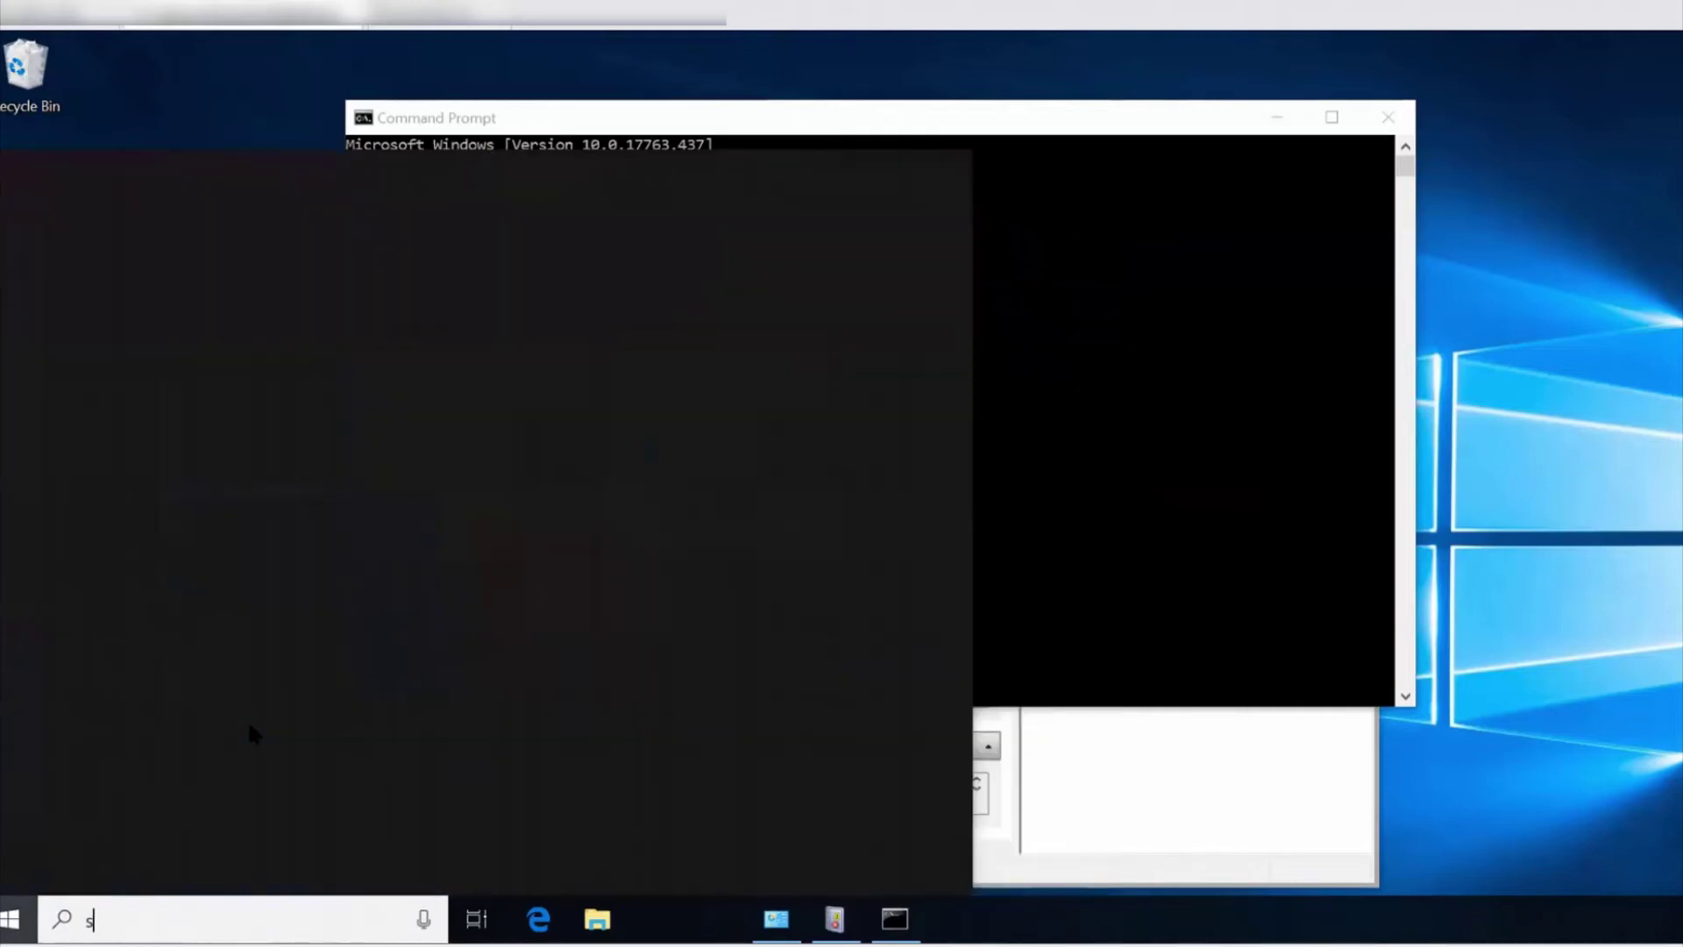
text(creen)
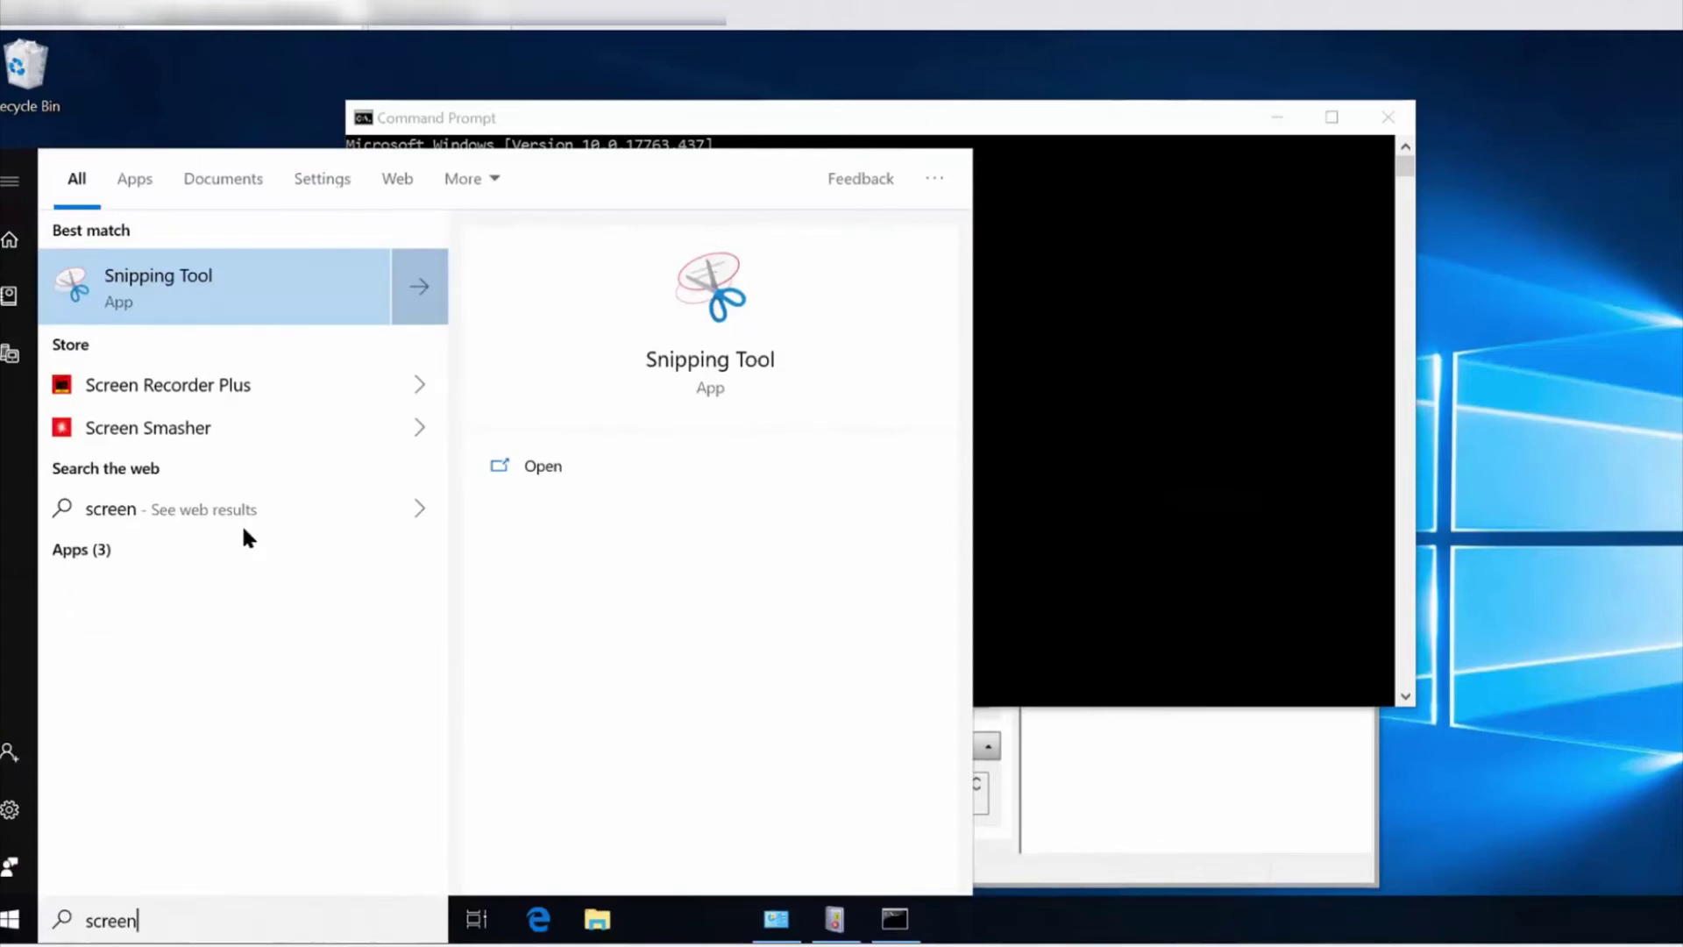
text( saver)
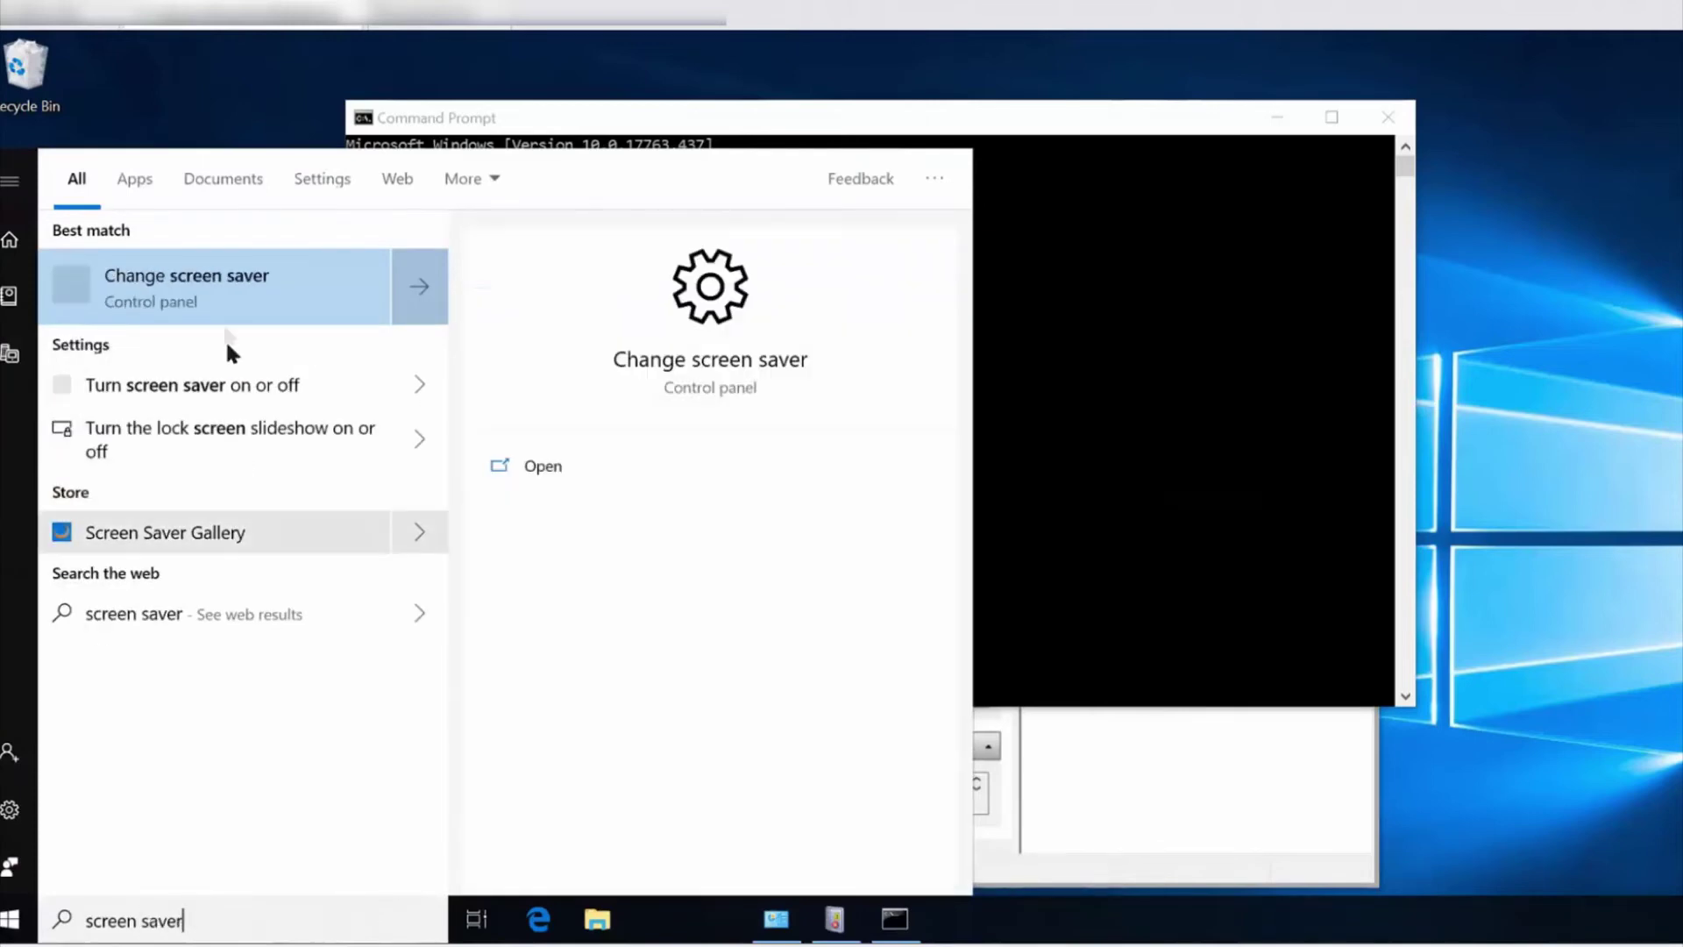
click(233, 287)
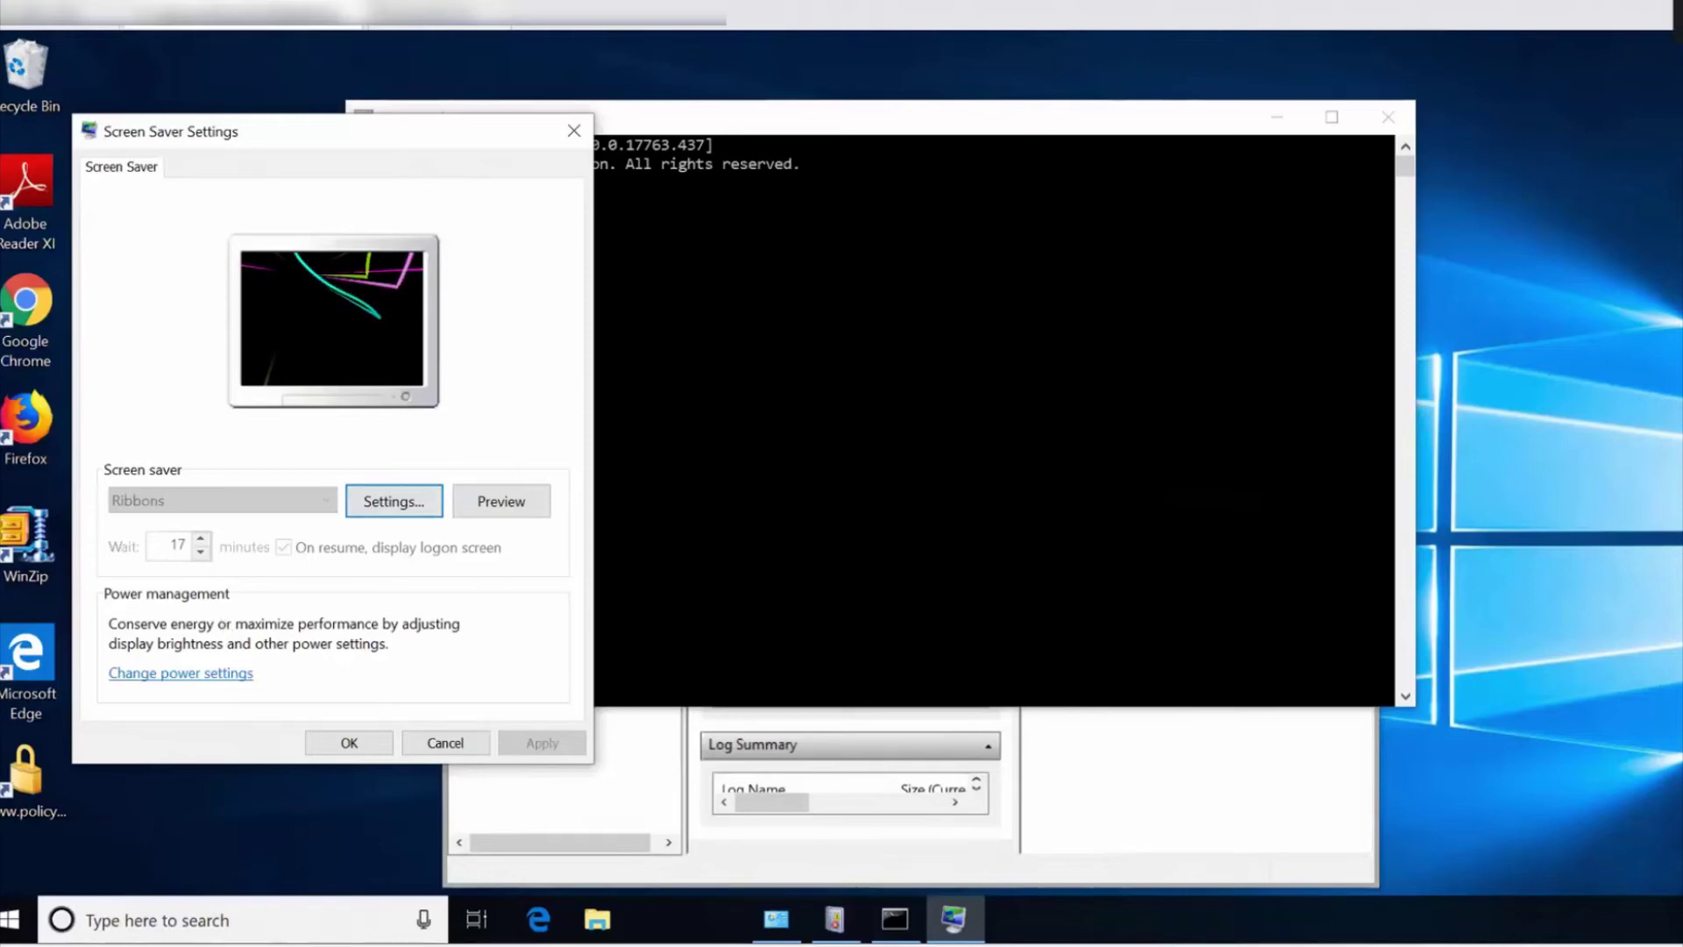
click(574, 131)
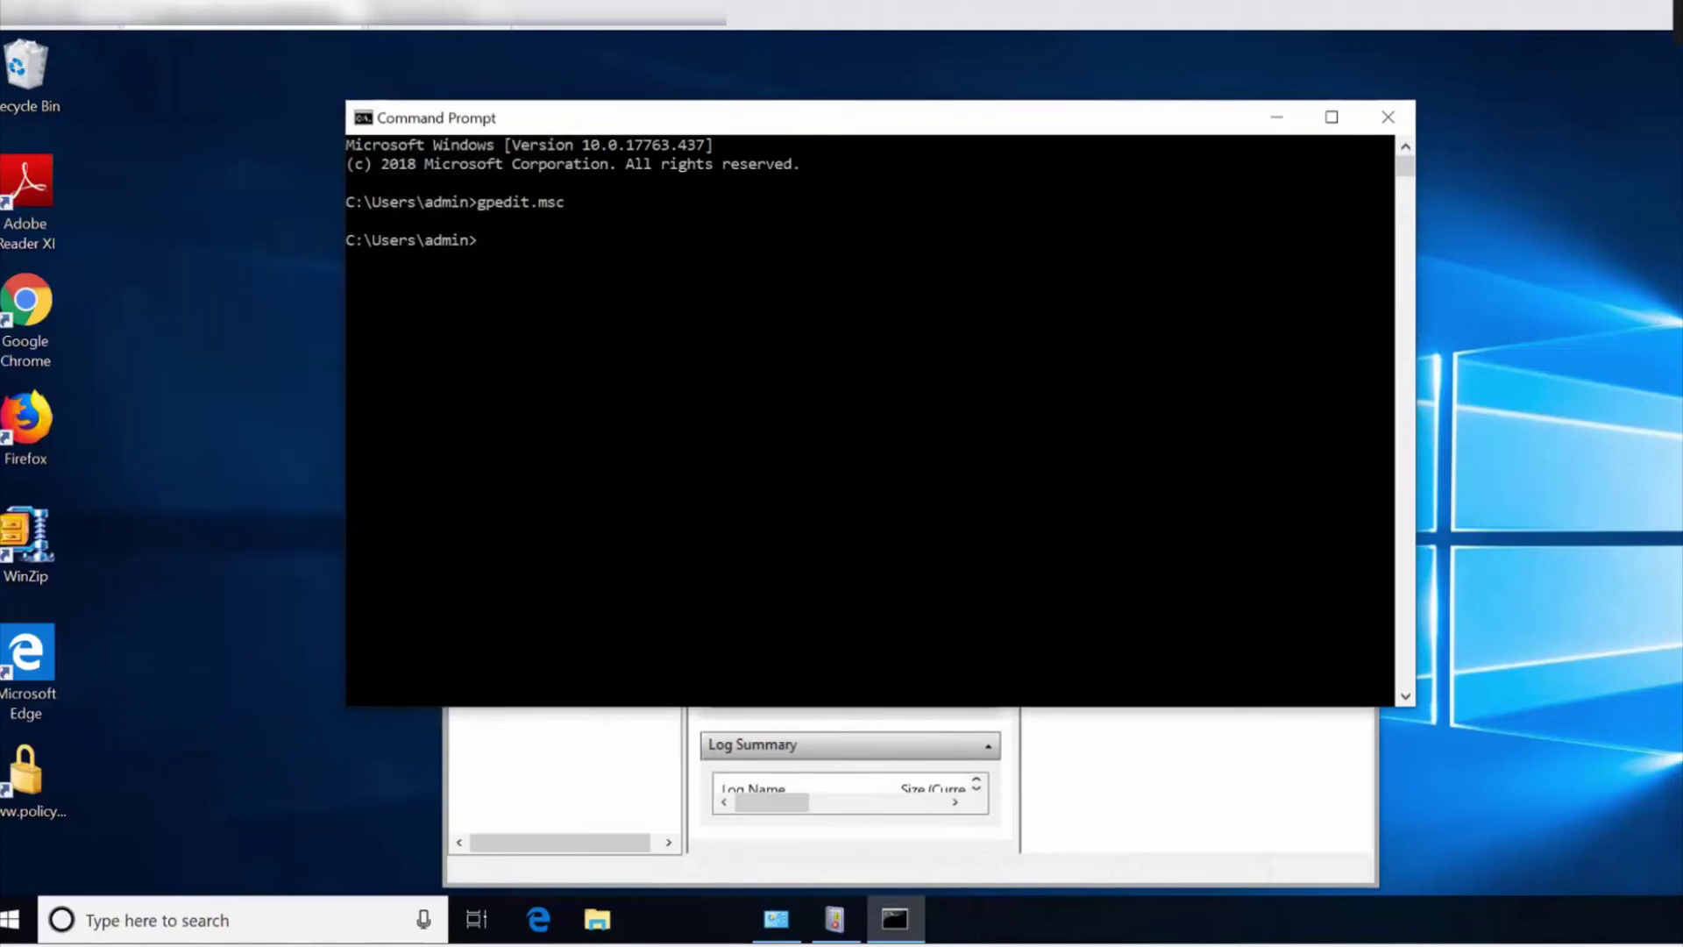
Close Event Viewer and bring the Programs and Features list forward.
click(1131, 781)
click(1328, 250)
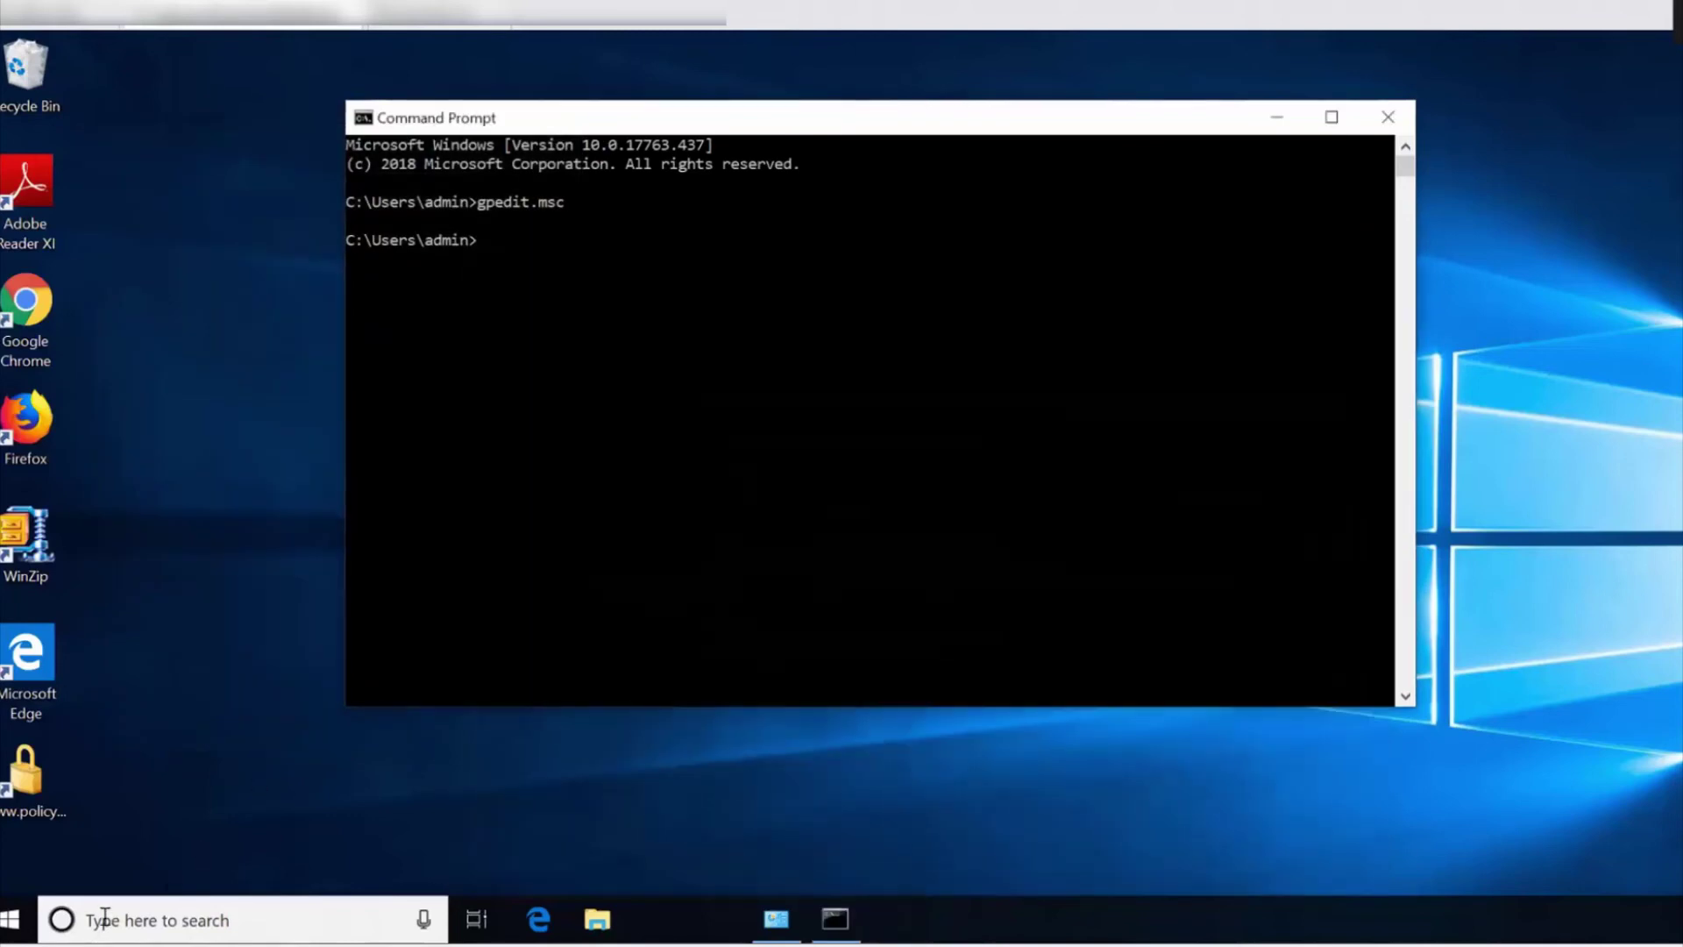
click(12, 921)
click(777, 921)
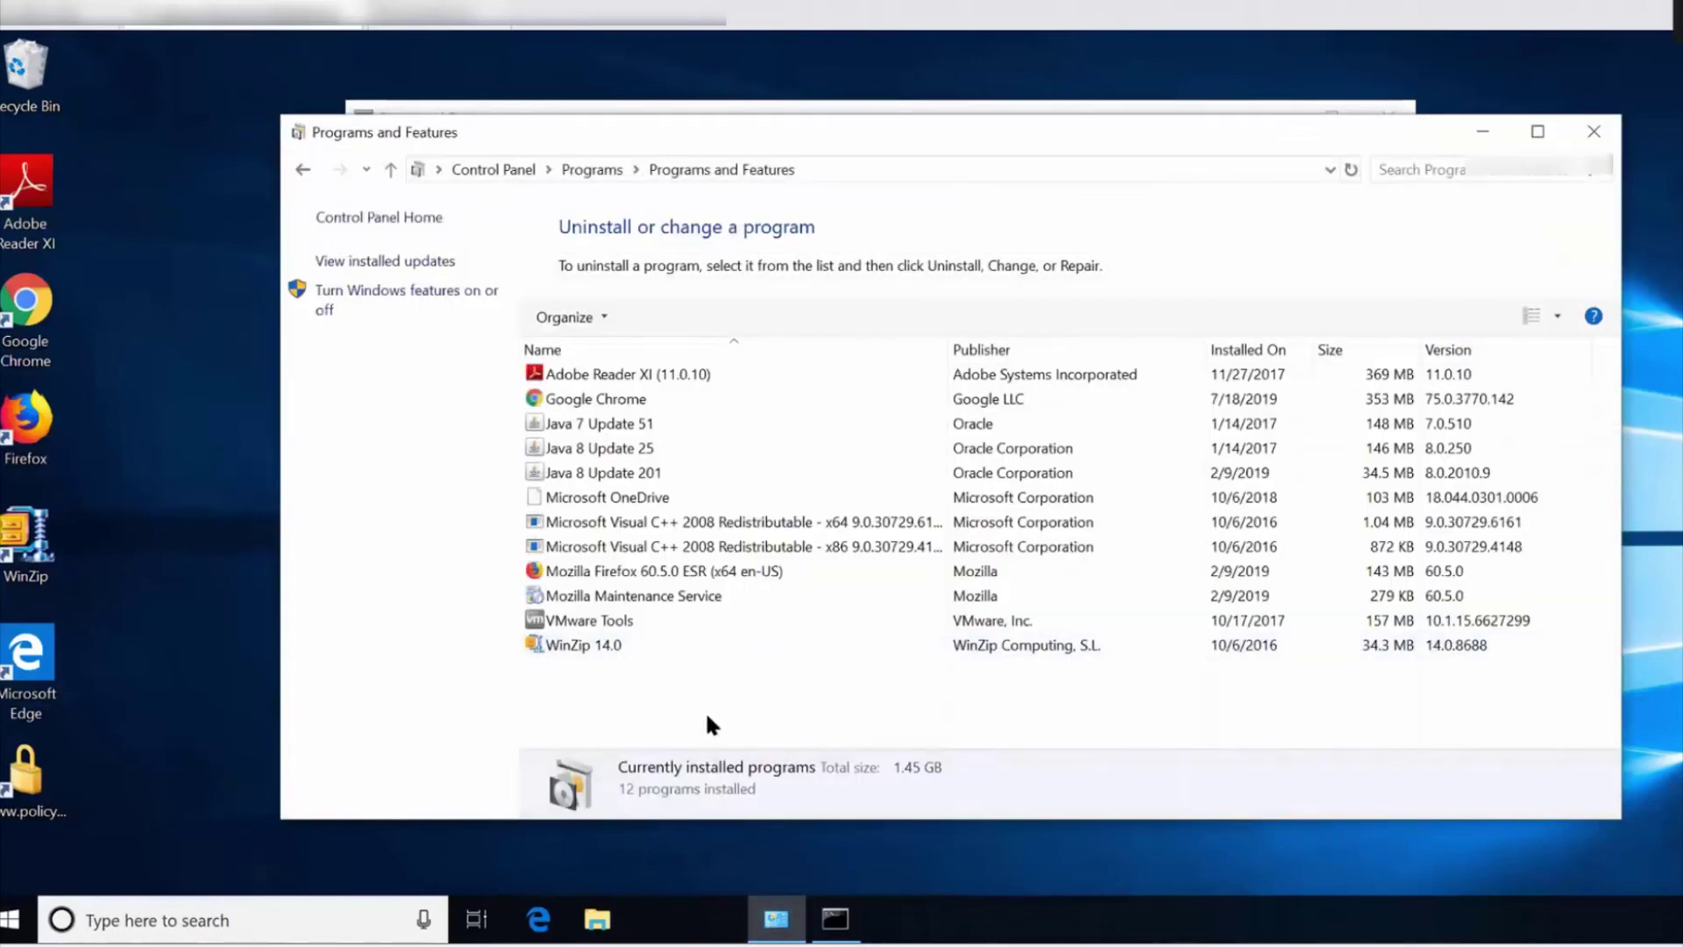
Refresh the programs list and check the PolicyPak Settings3, Client-Side Extension and MDM Licenses entries.
key(F5)
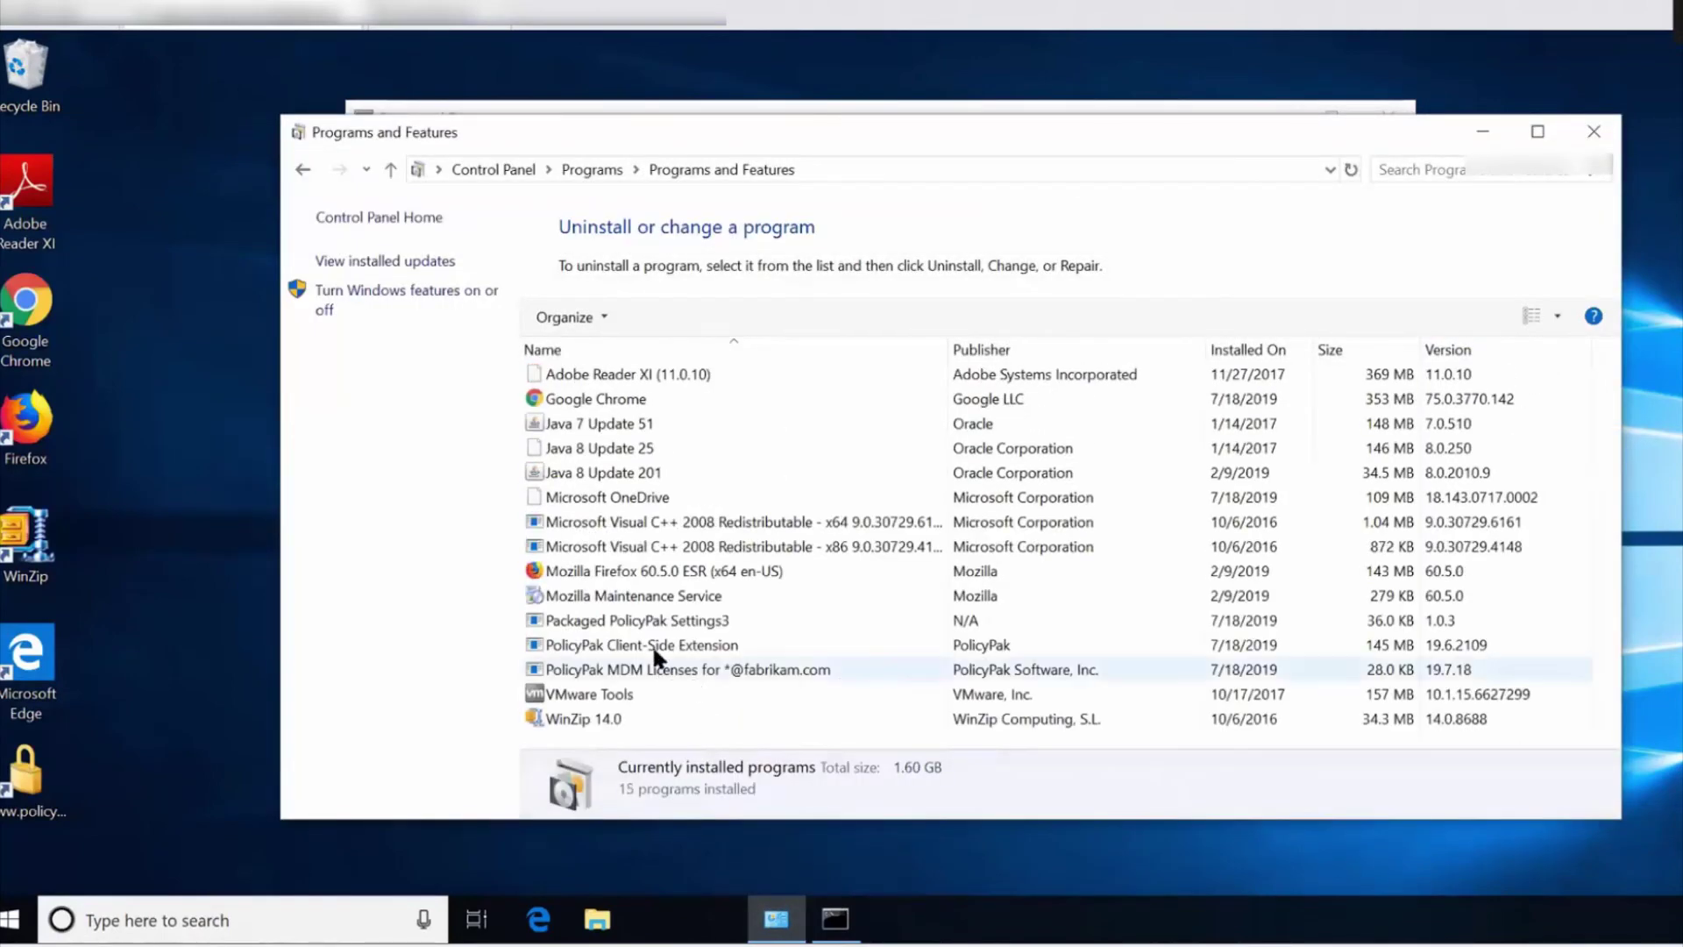
click(666, 626)
click(673, 646)
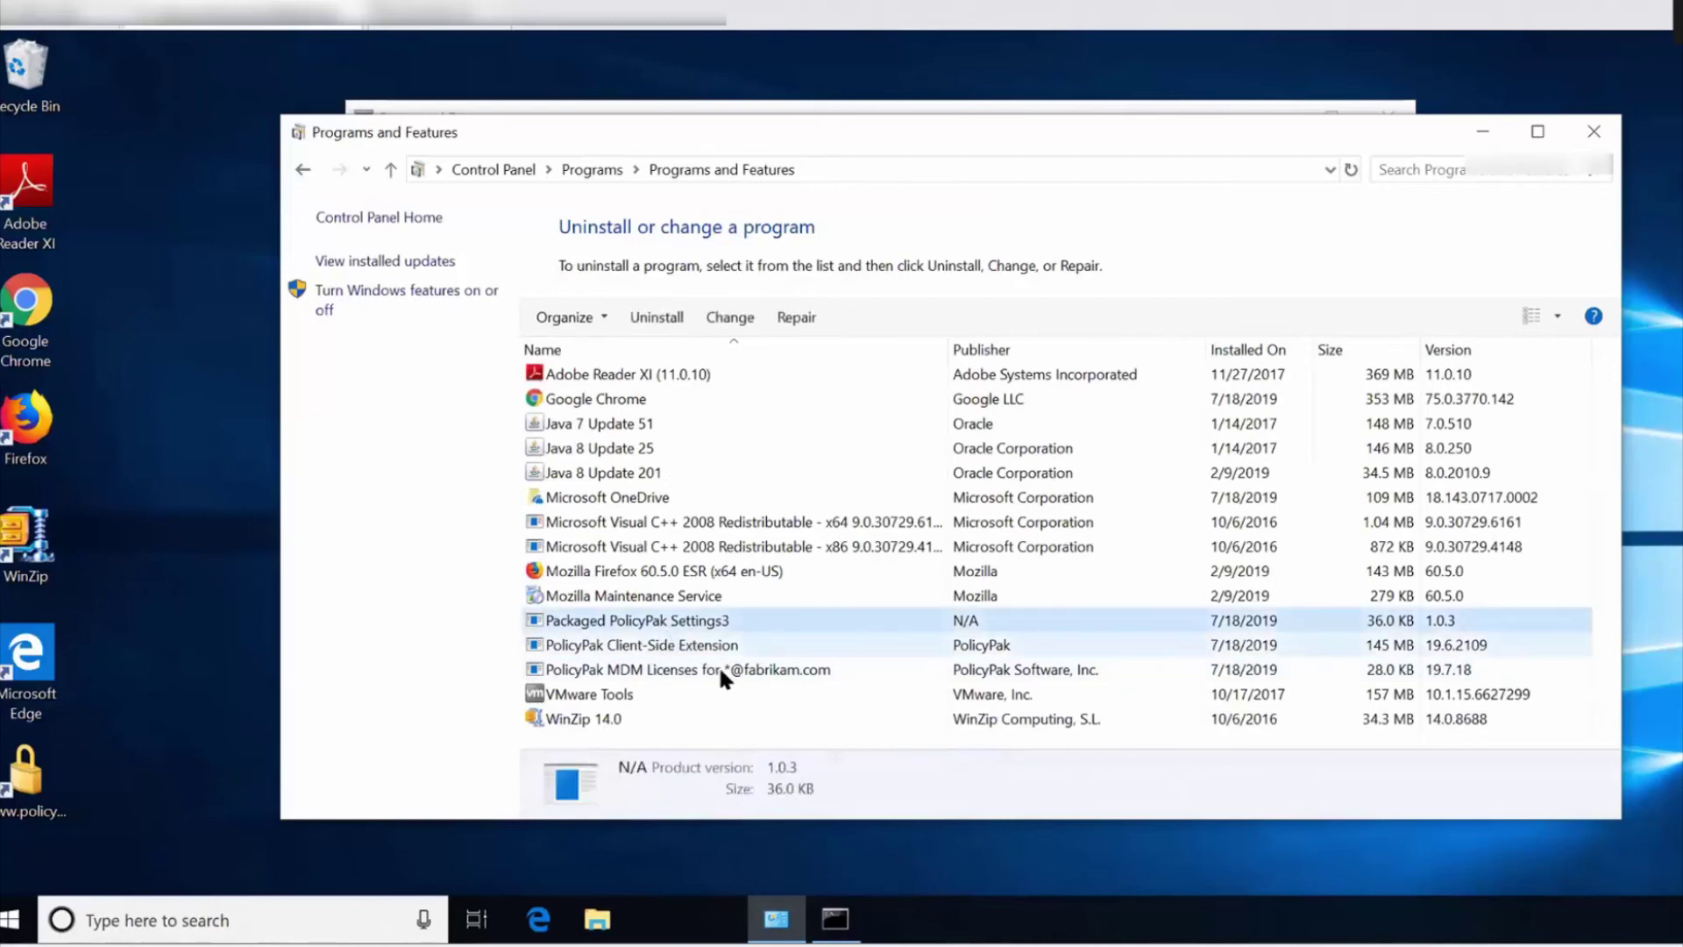
click(725, 671)
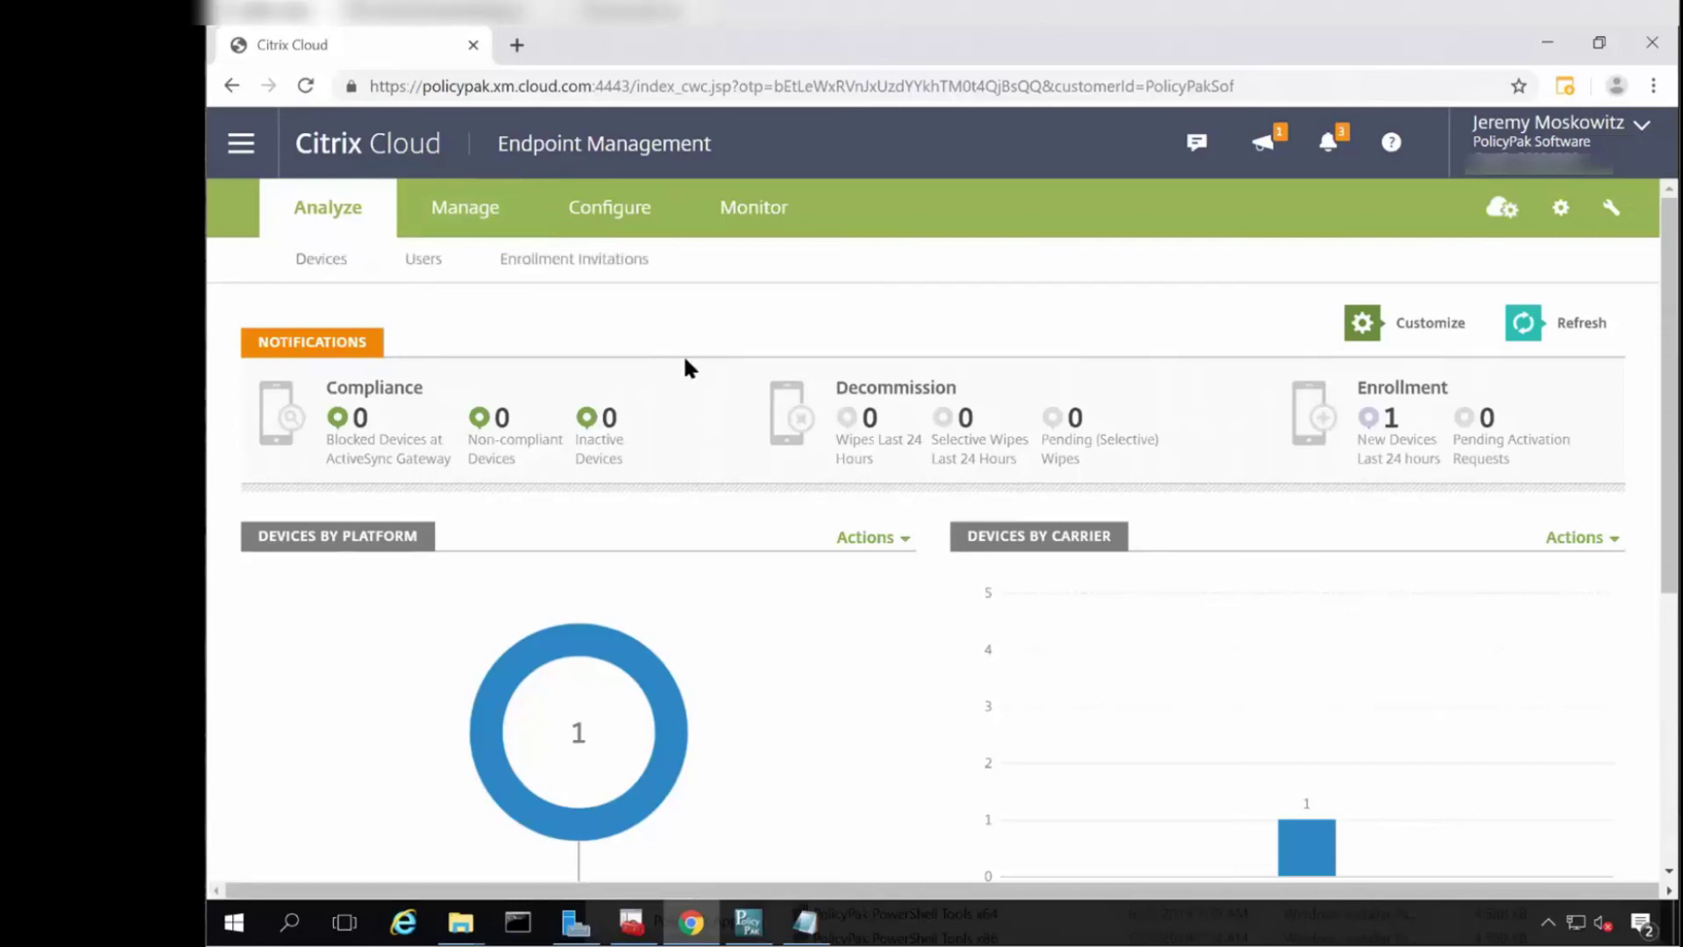
Open Manage > Devices and view the enrolled Windows Desktop/Tablet device's details.
click(461, 209)
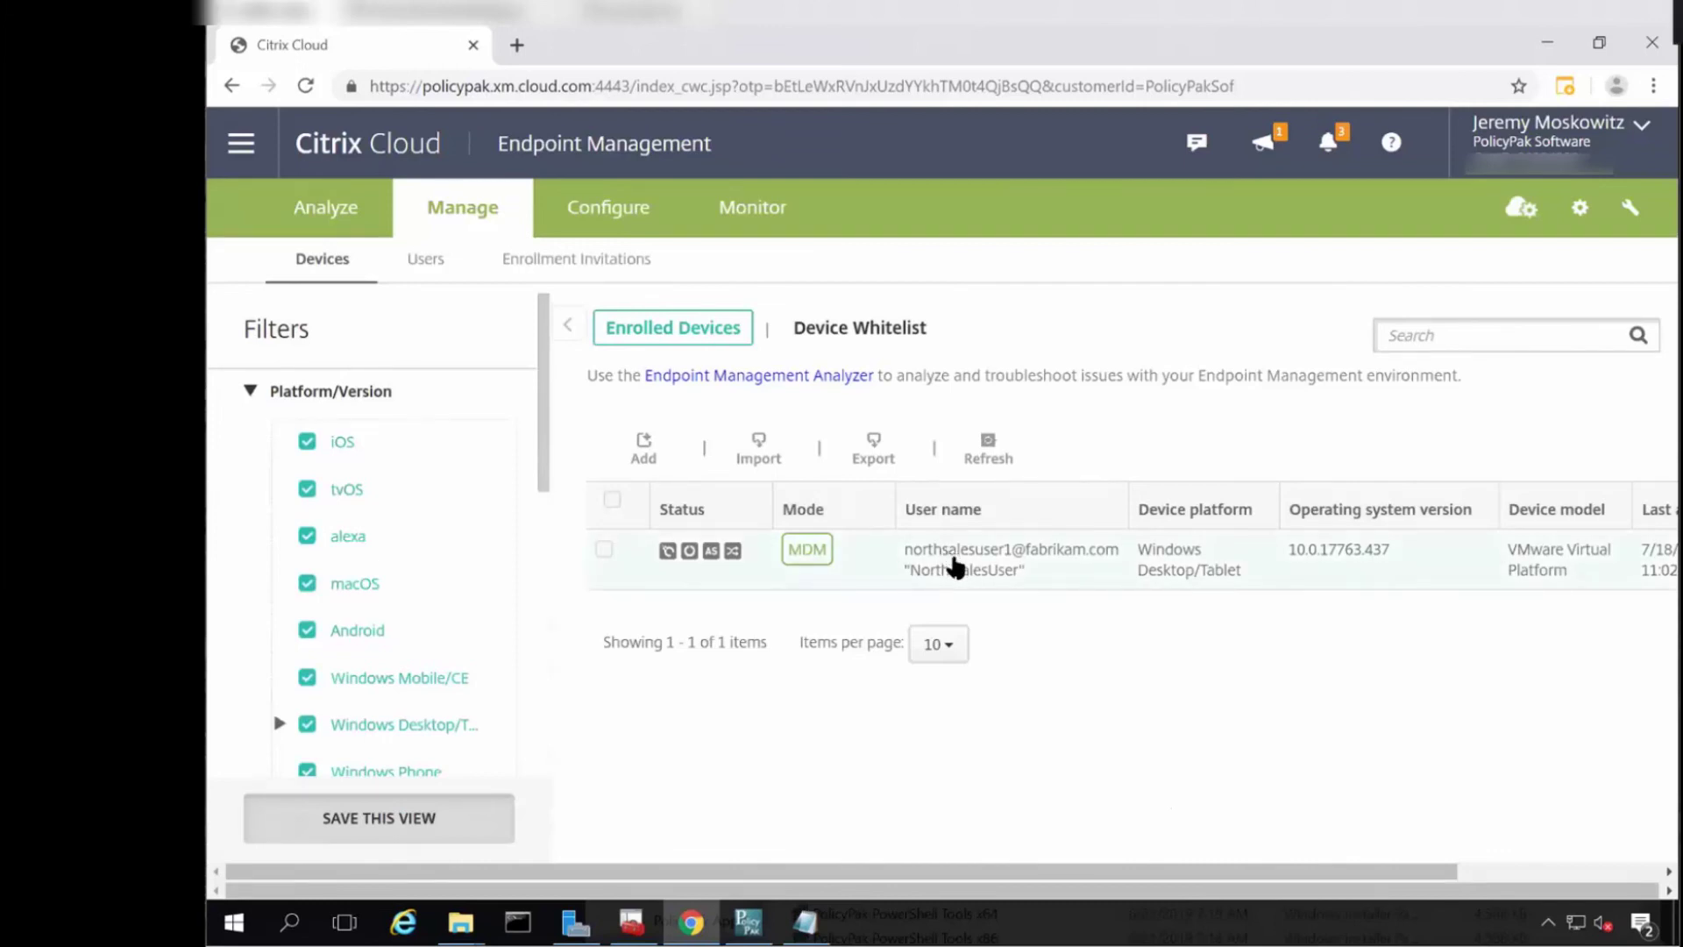
click(955, 568)
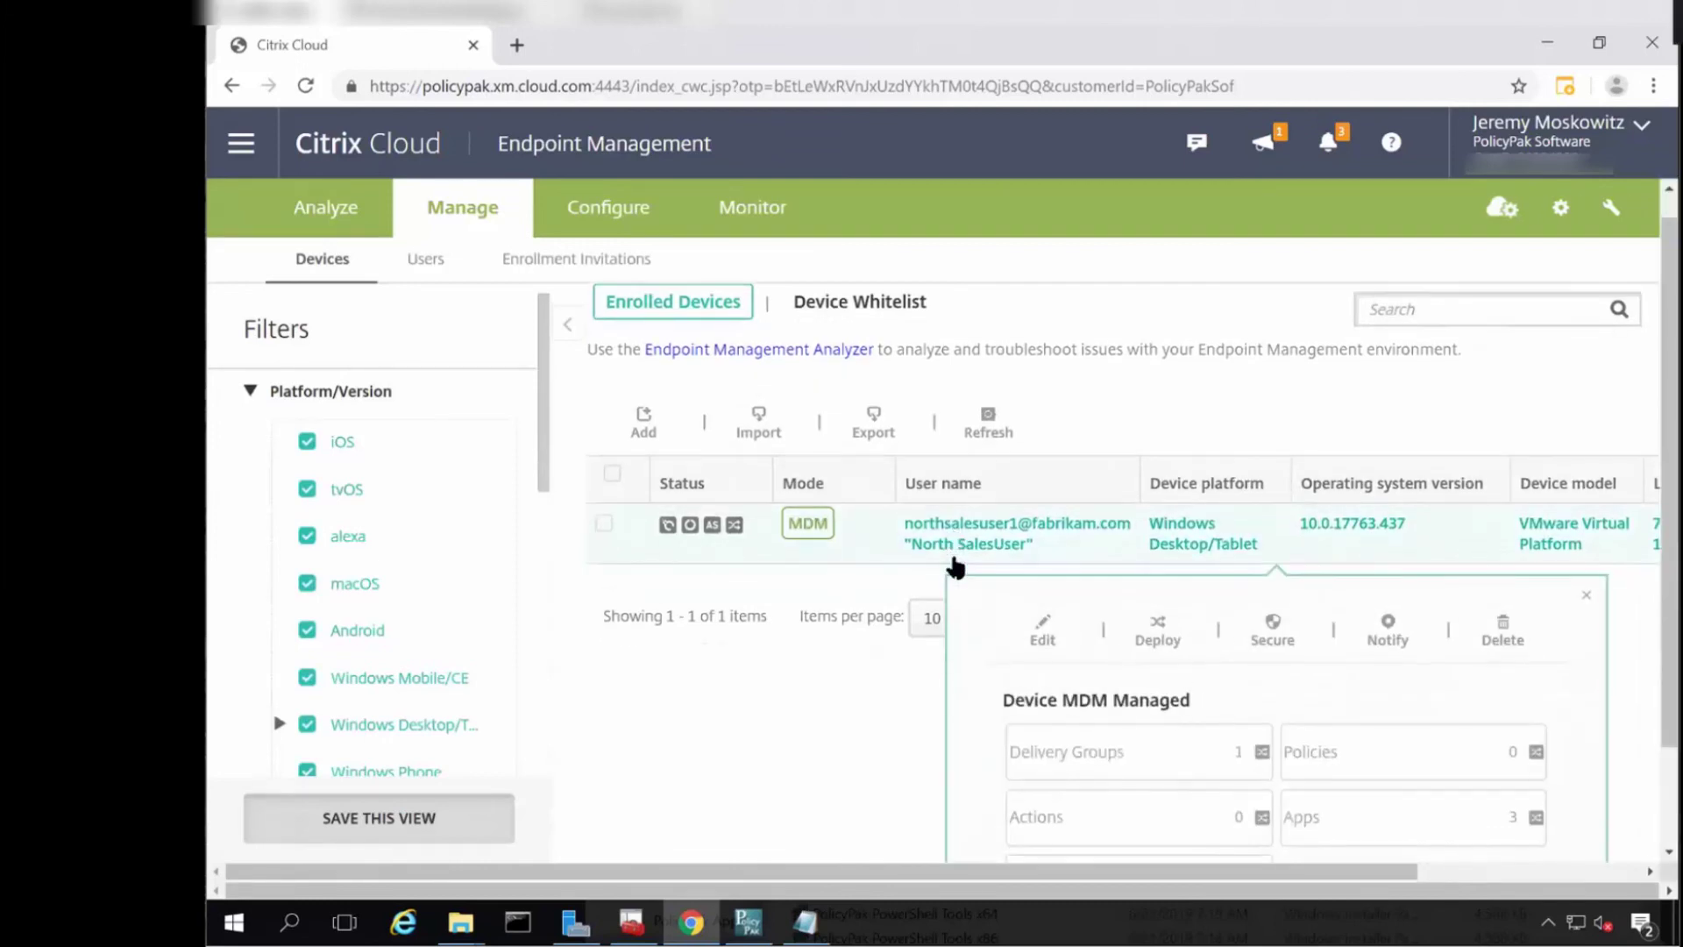